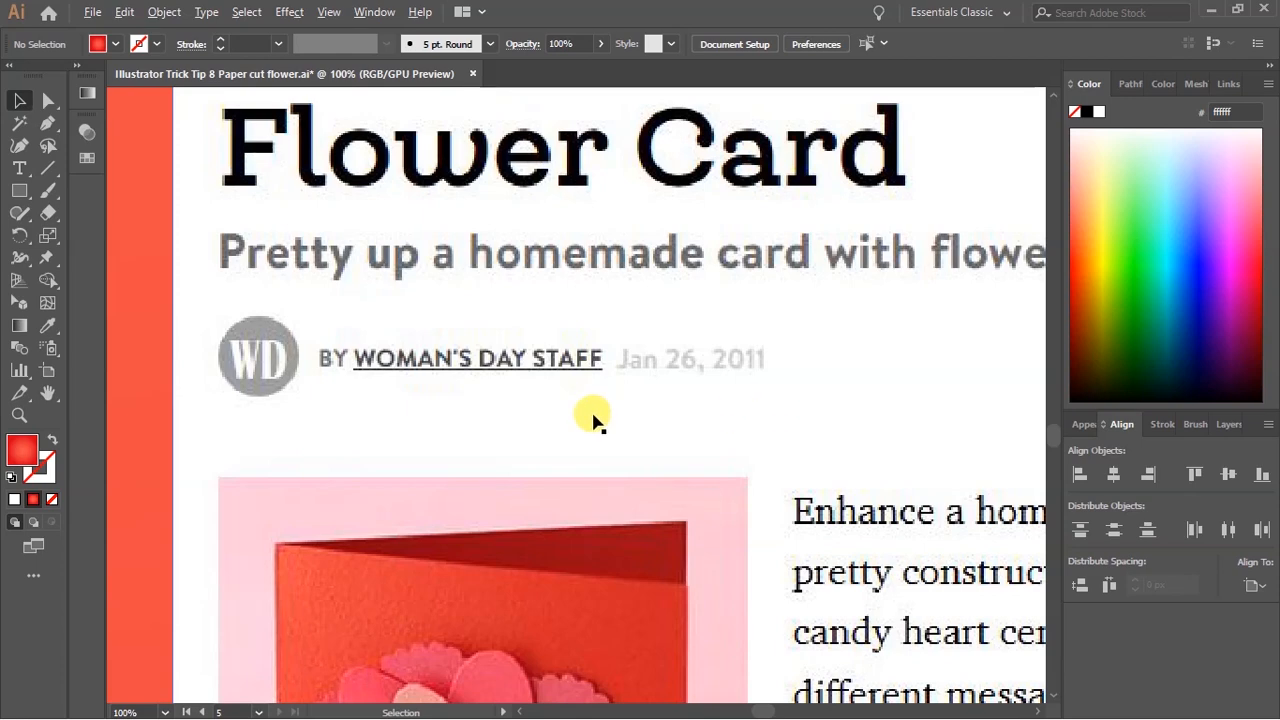
Examine the reference card and the hand-drawn flower sketch with its four numbered petal layers.
drag(680, 470, 557, 467)
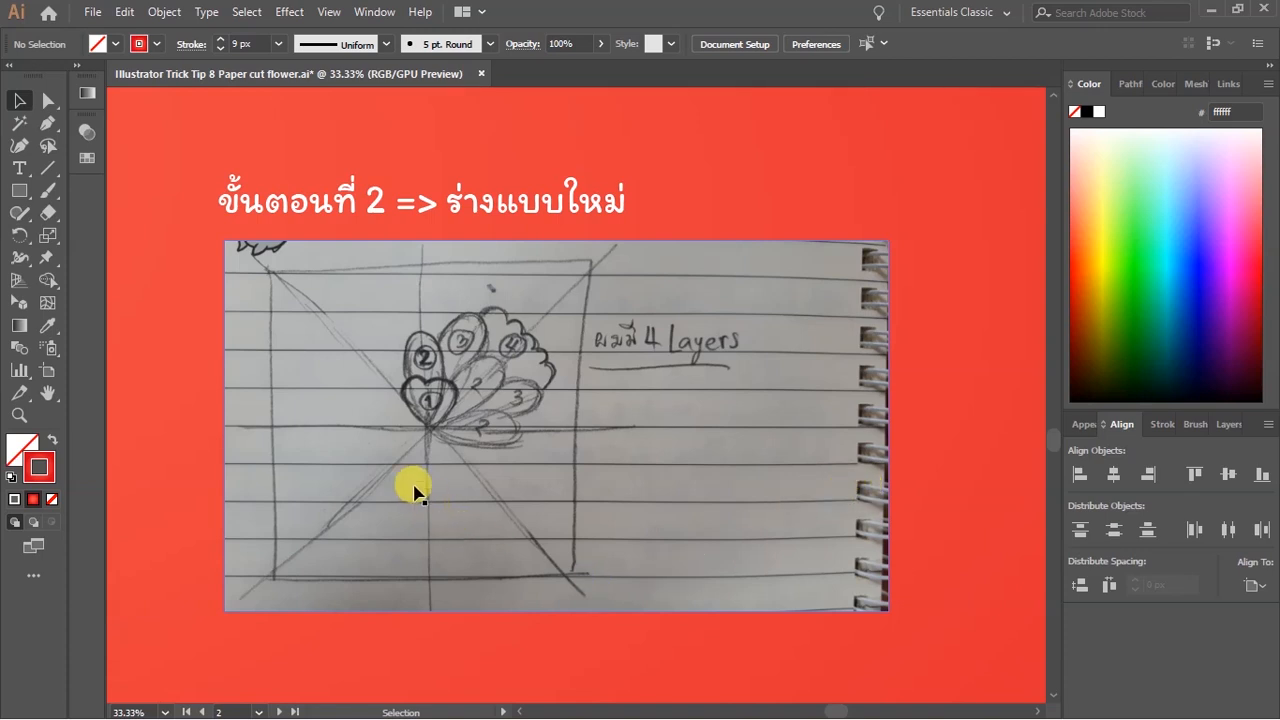
scroll(602, 364, up, 1)
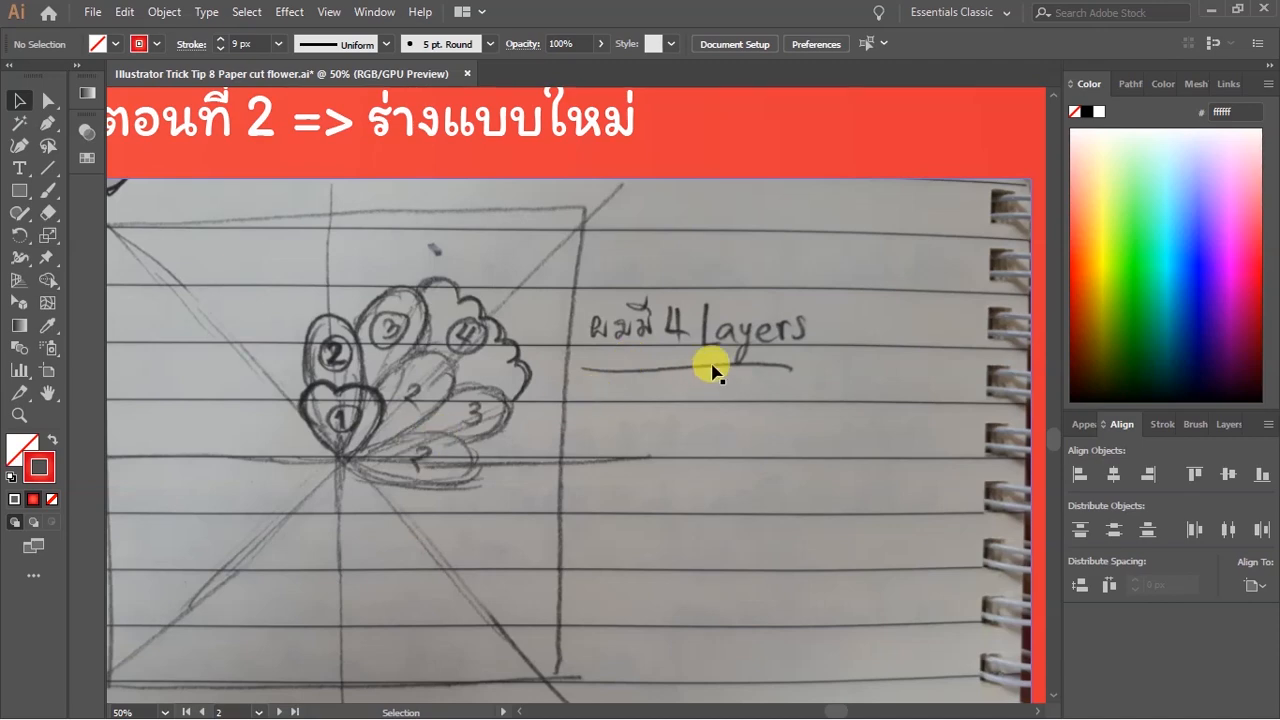
scroll(250, 462, up, 1)
scroll(250, 462, up, 2)
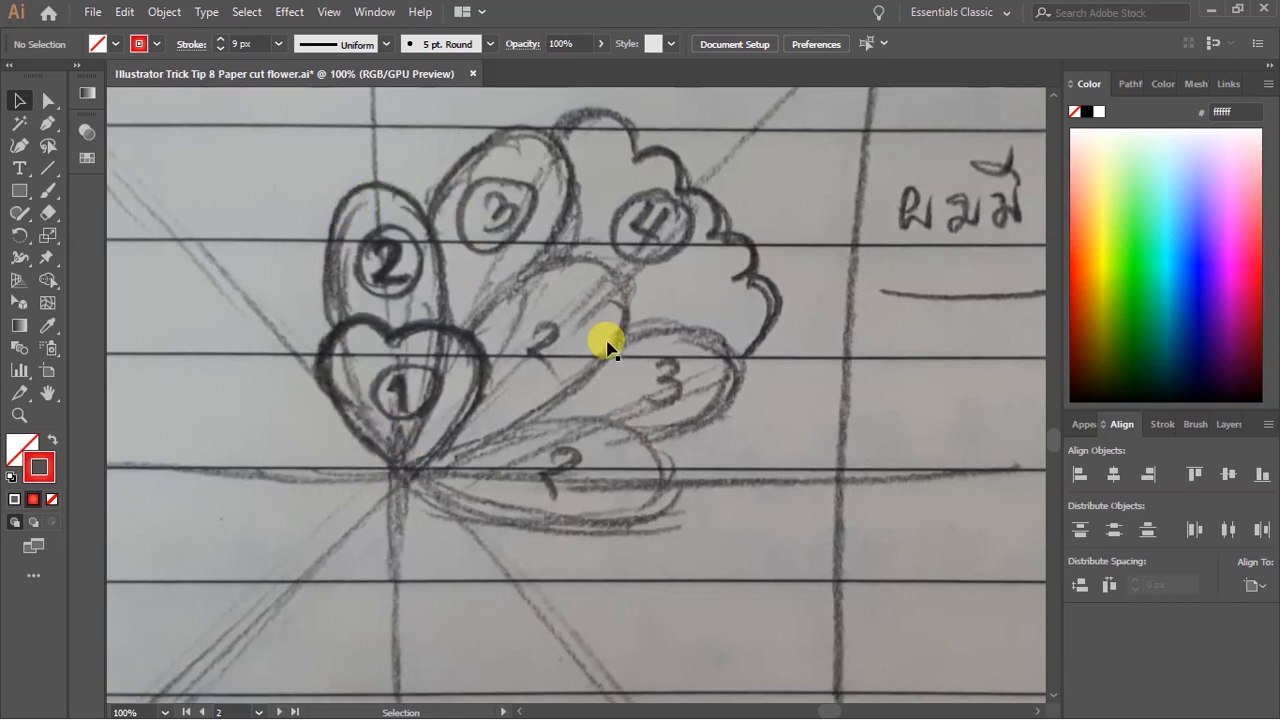
scroll(450, 445, down, 3)
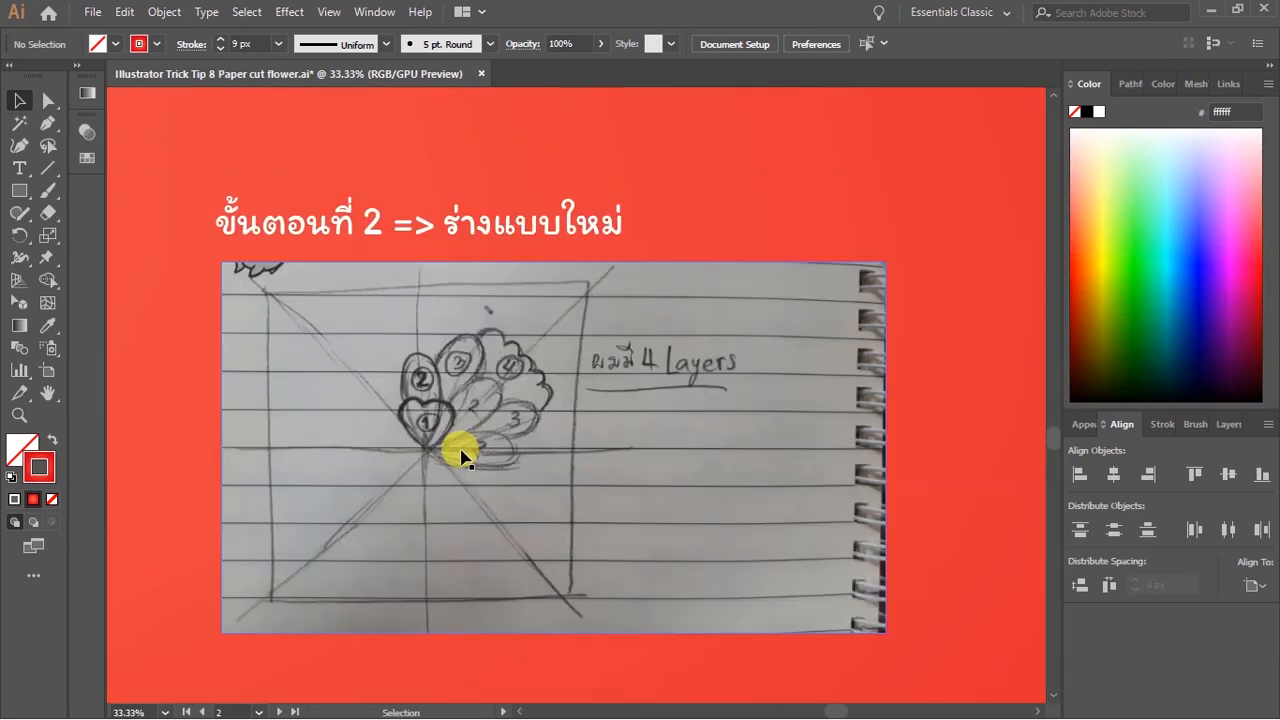
scroll(462, 456, up, 1)
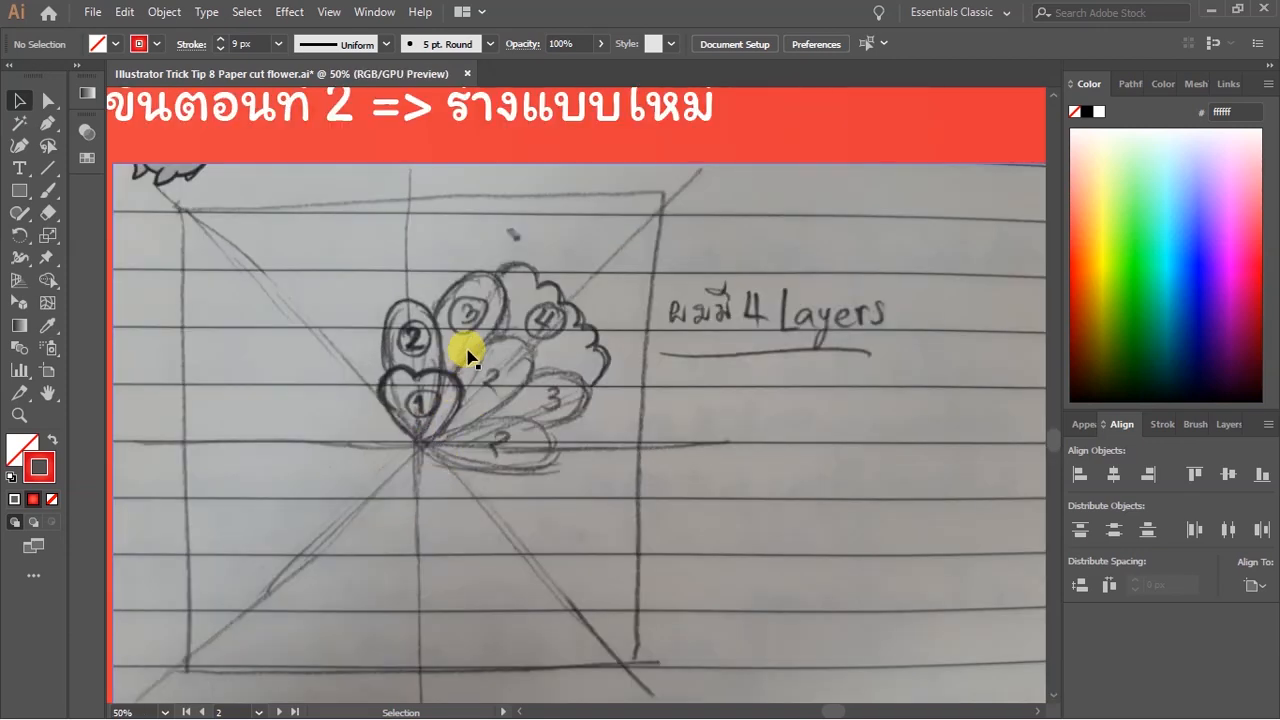
scroll(462, 356, down, 1)
Send the sketch image backward four times so the heart, petal and scalloped flower layers lie in front of it.
click(883, 424)
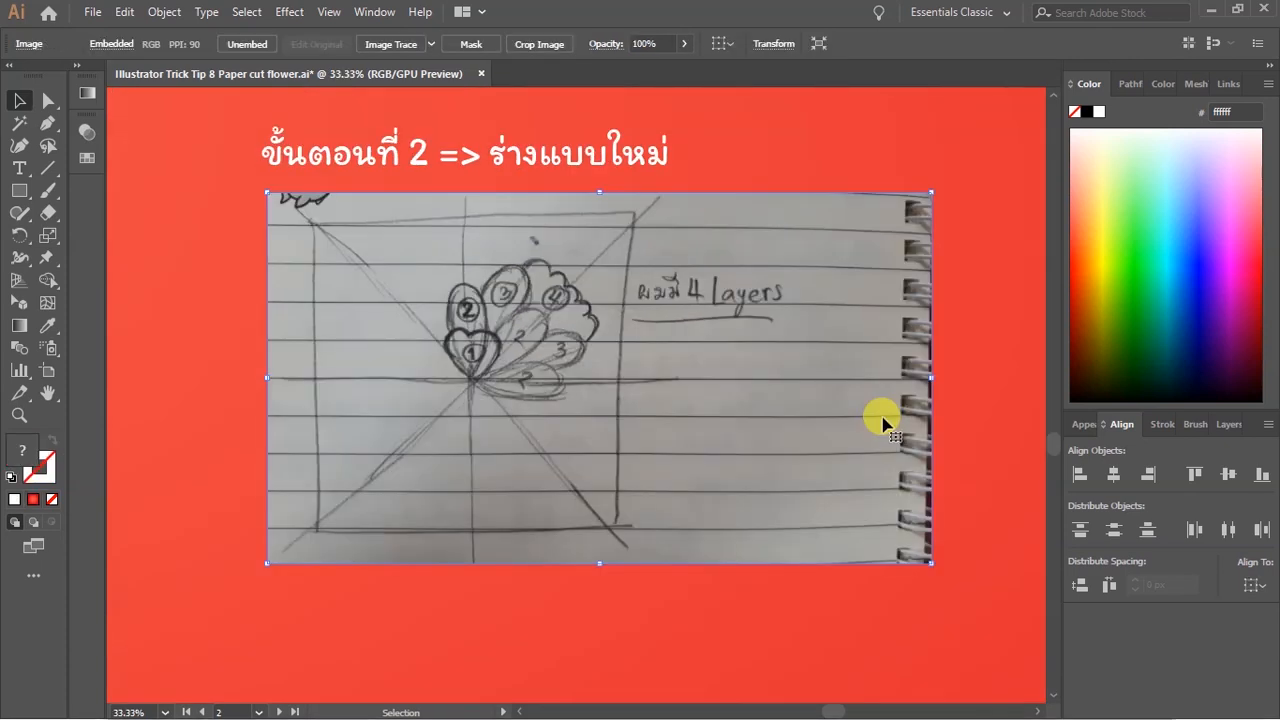
key(ctrl+[)
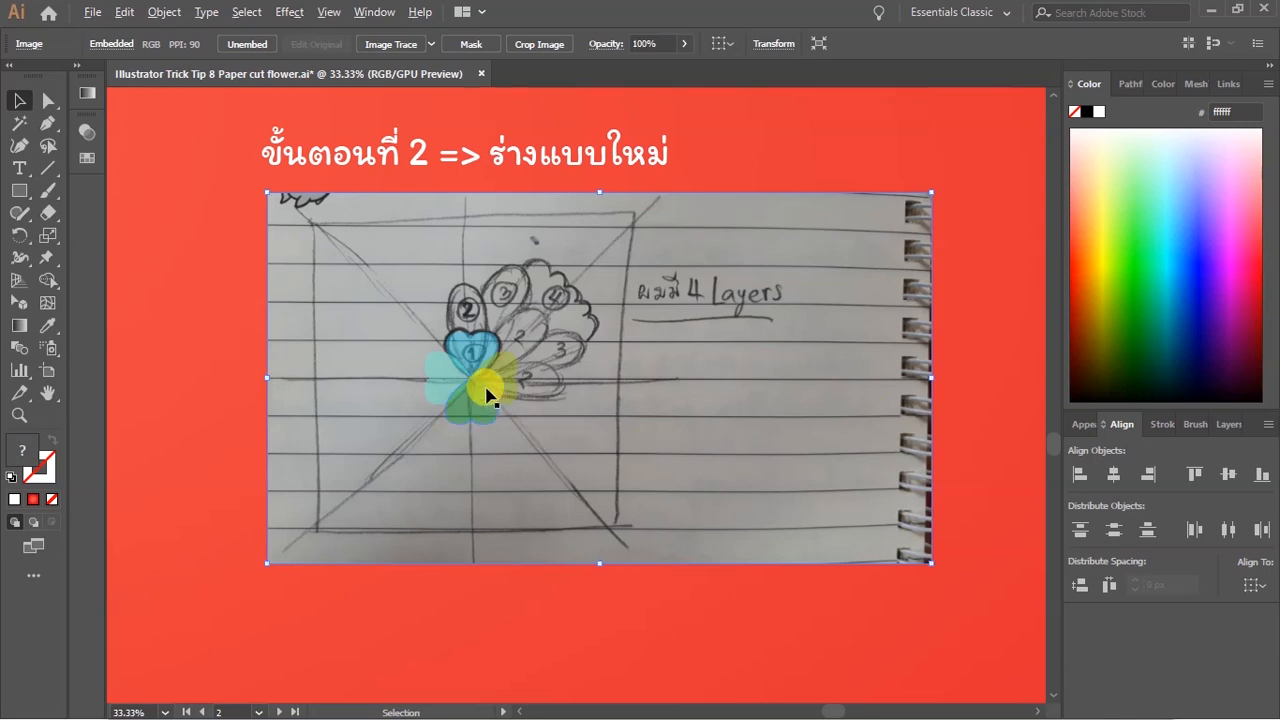
scroll(488, 393, up, 1)
key(ctrl+[)
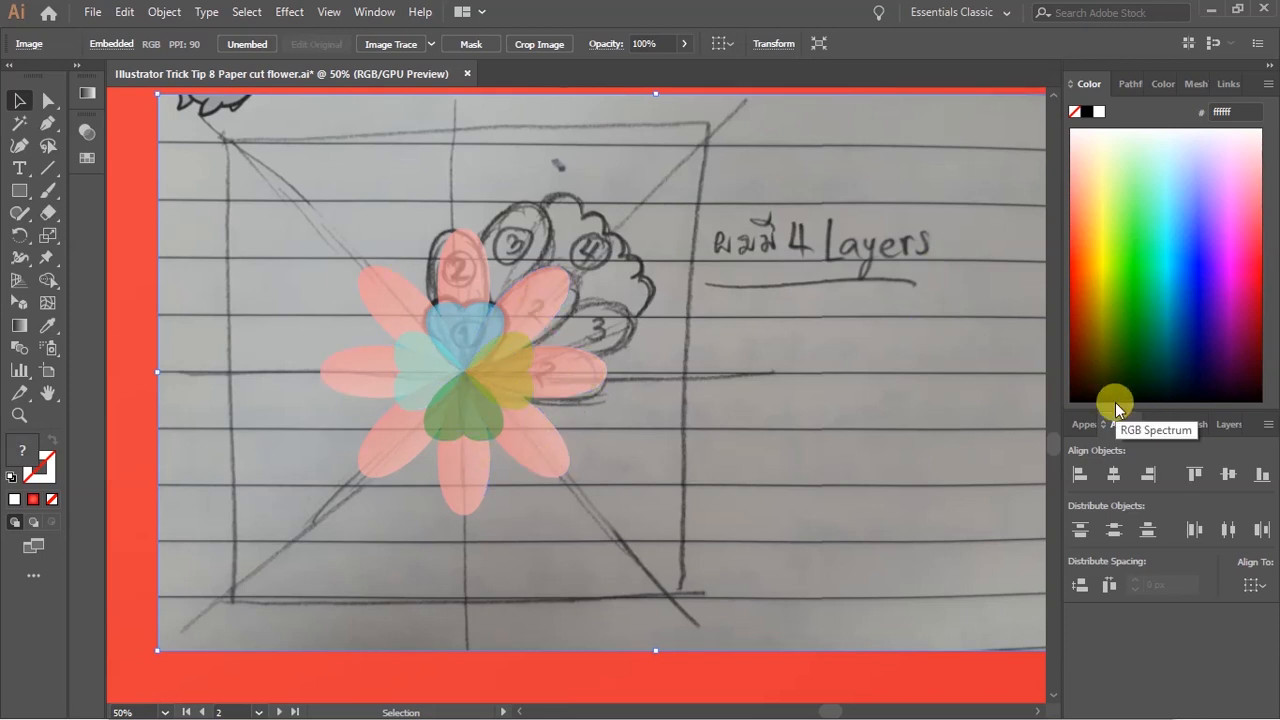
key(ctrl+[)
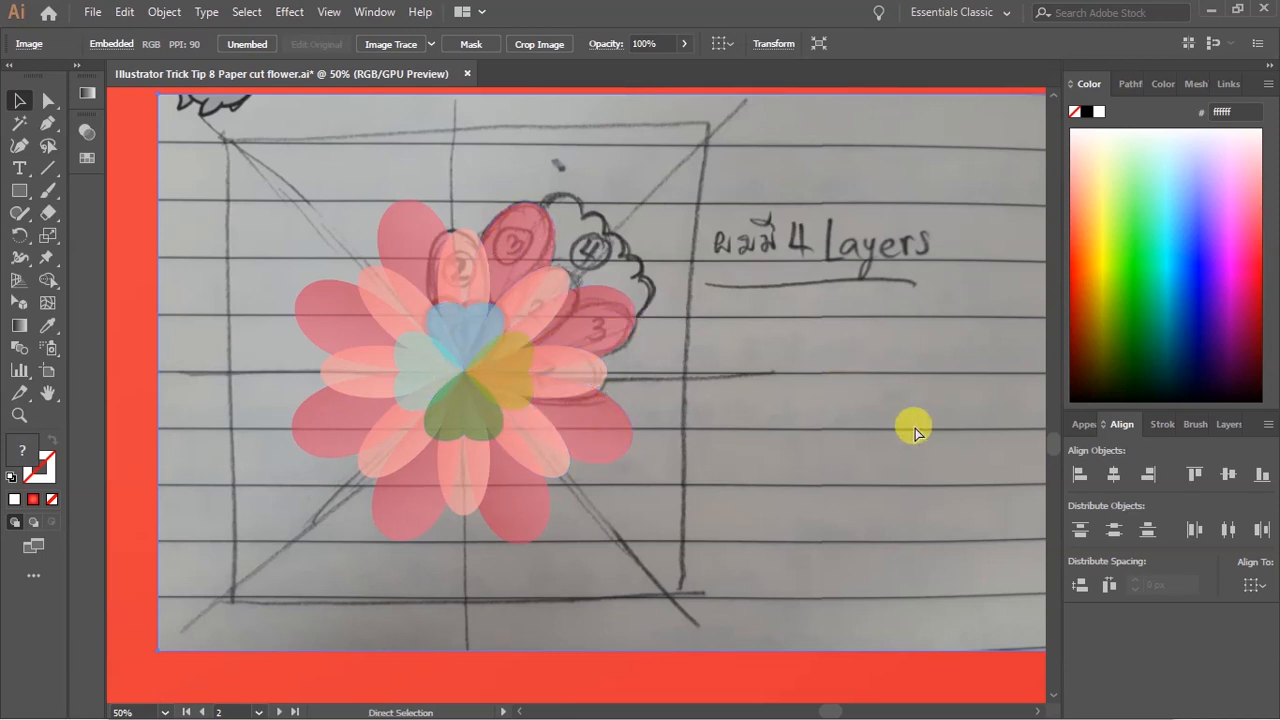
key(ctrl+[)
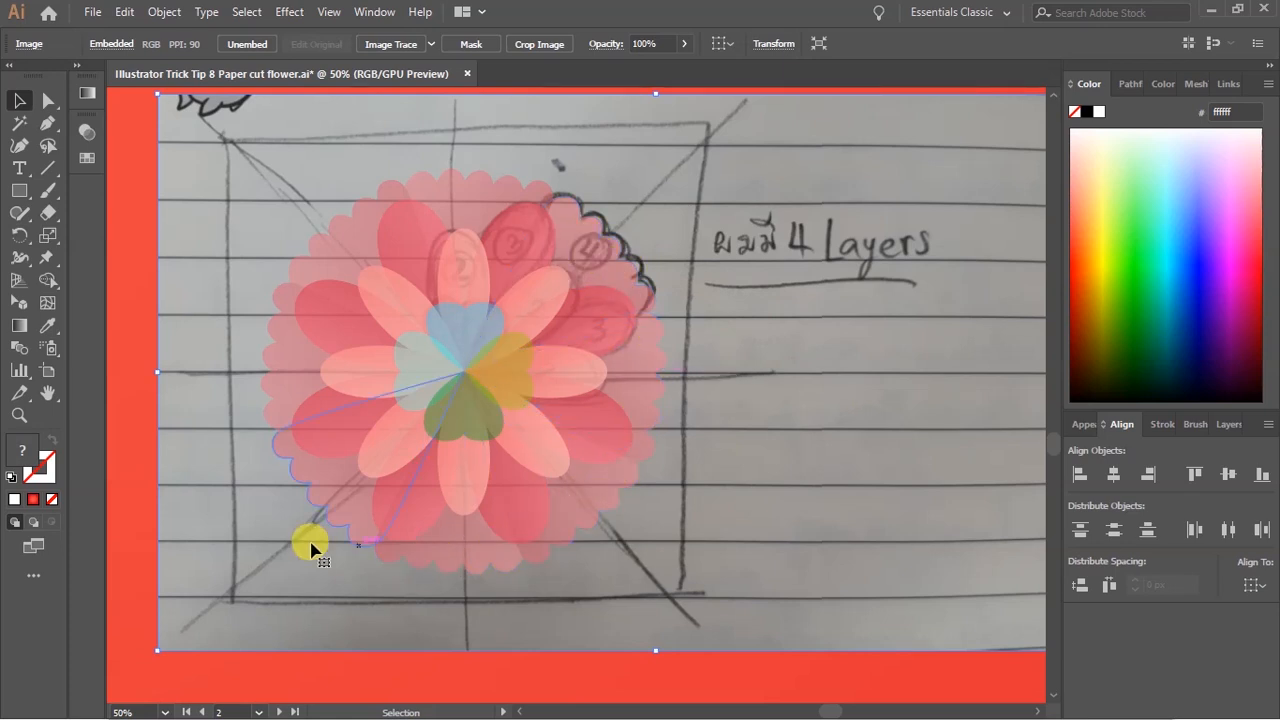
On the step 3 artboard, create a copy of the blue heart rotated 90° about its bottom tip.
drag(665, 225, 597, 259)
scroll(705, 290, down, 1)
scroll(586, 334, up, 1)
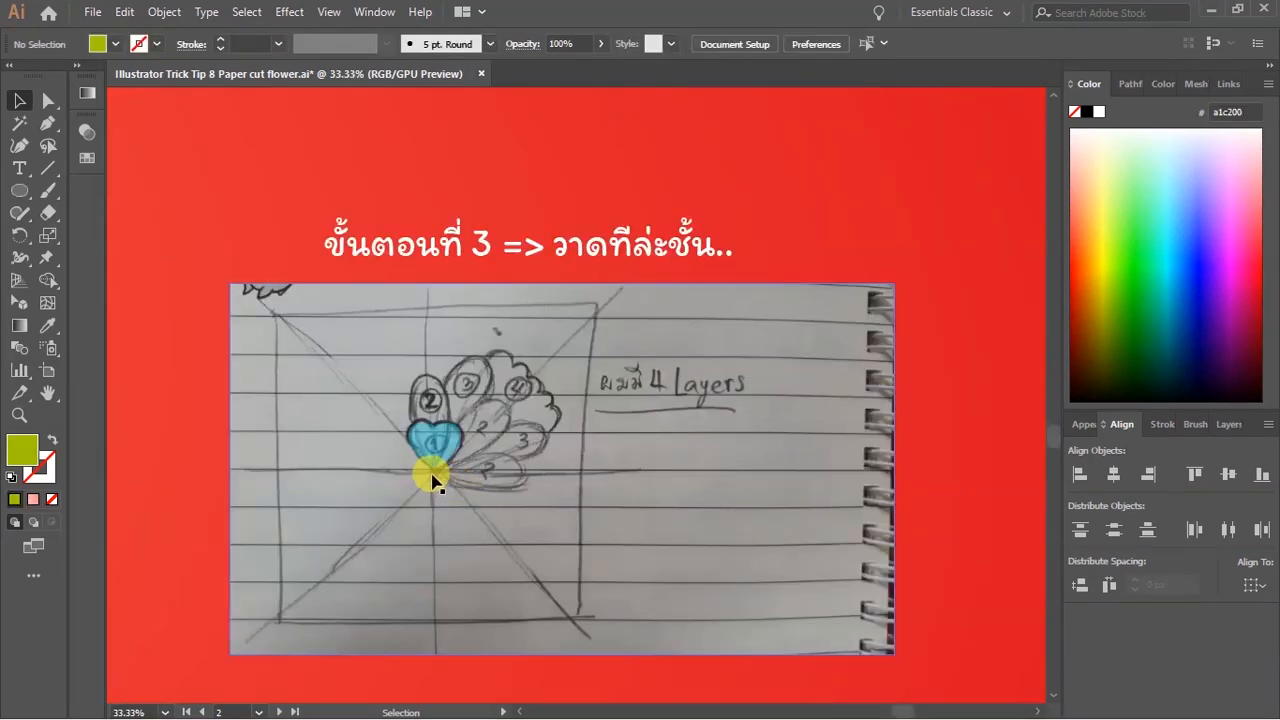
scroll(428, 478, up, 5)
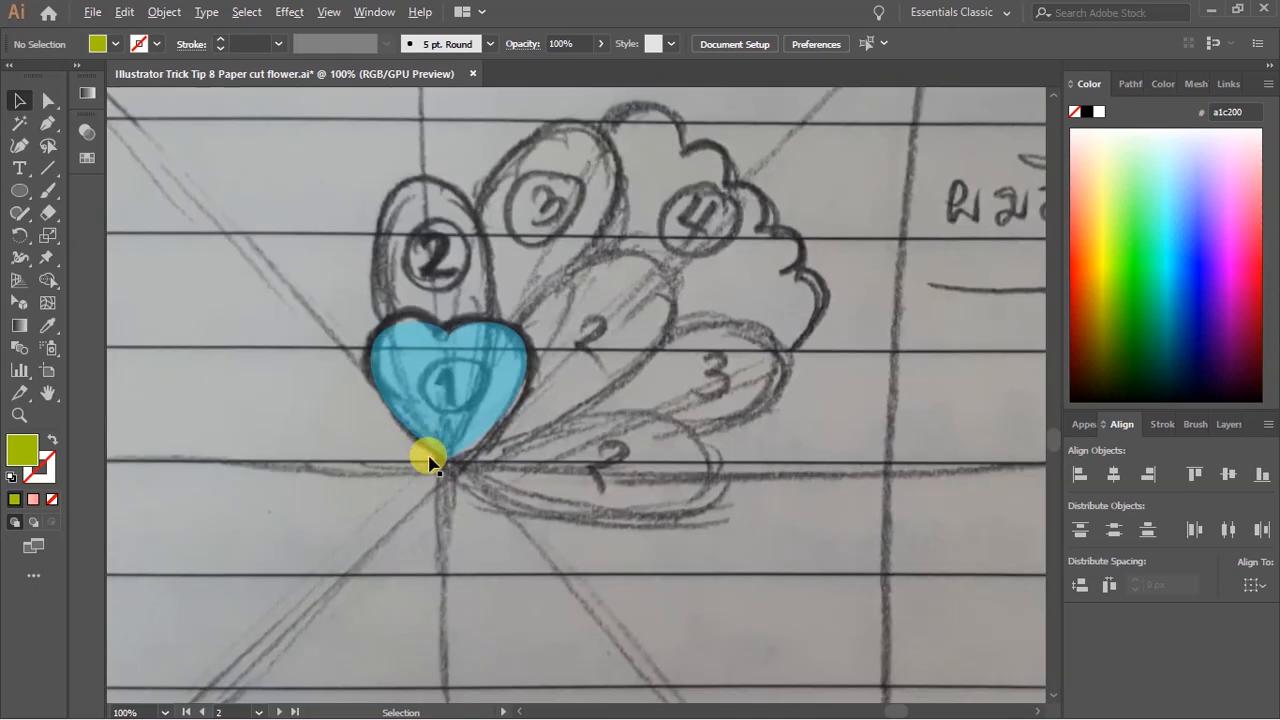
click(465, 401)
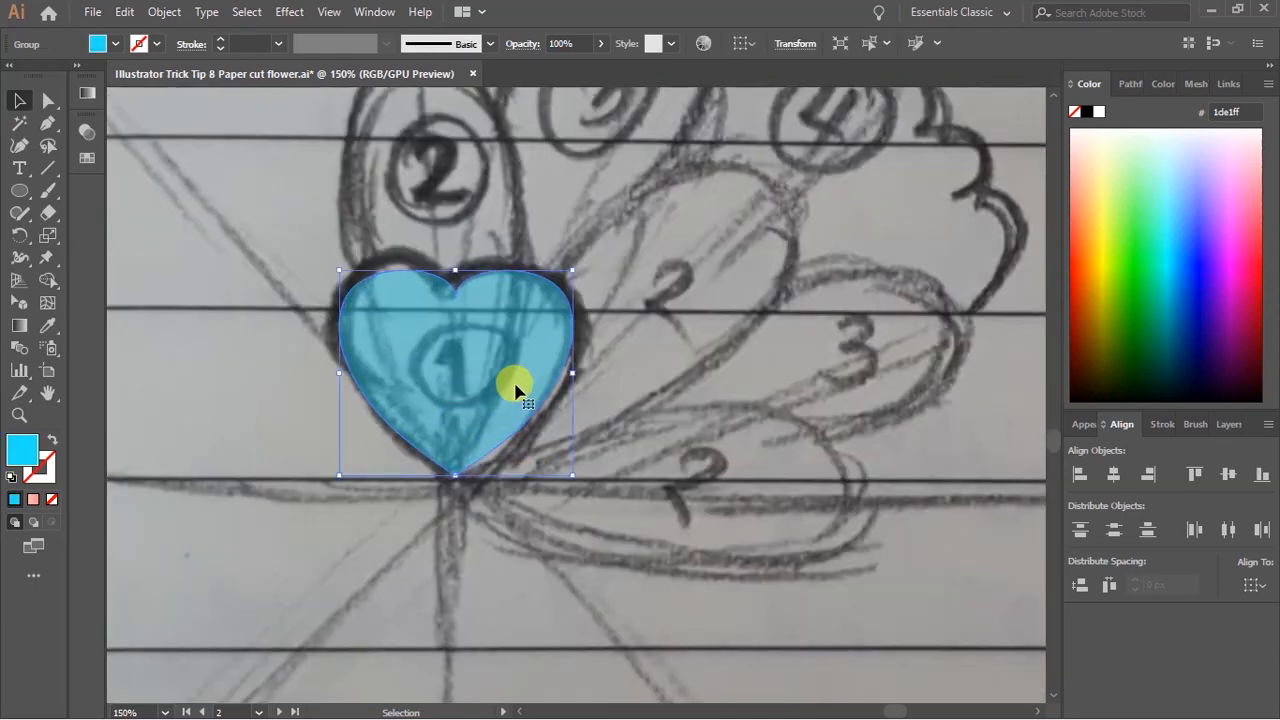
scroll(315, 455, up, 1)
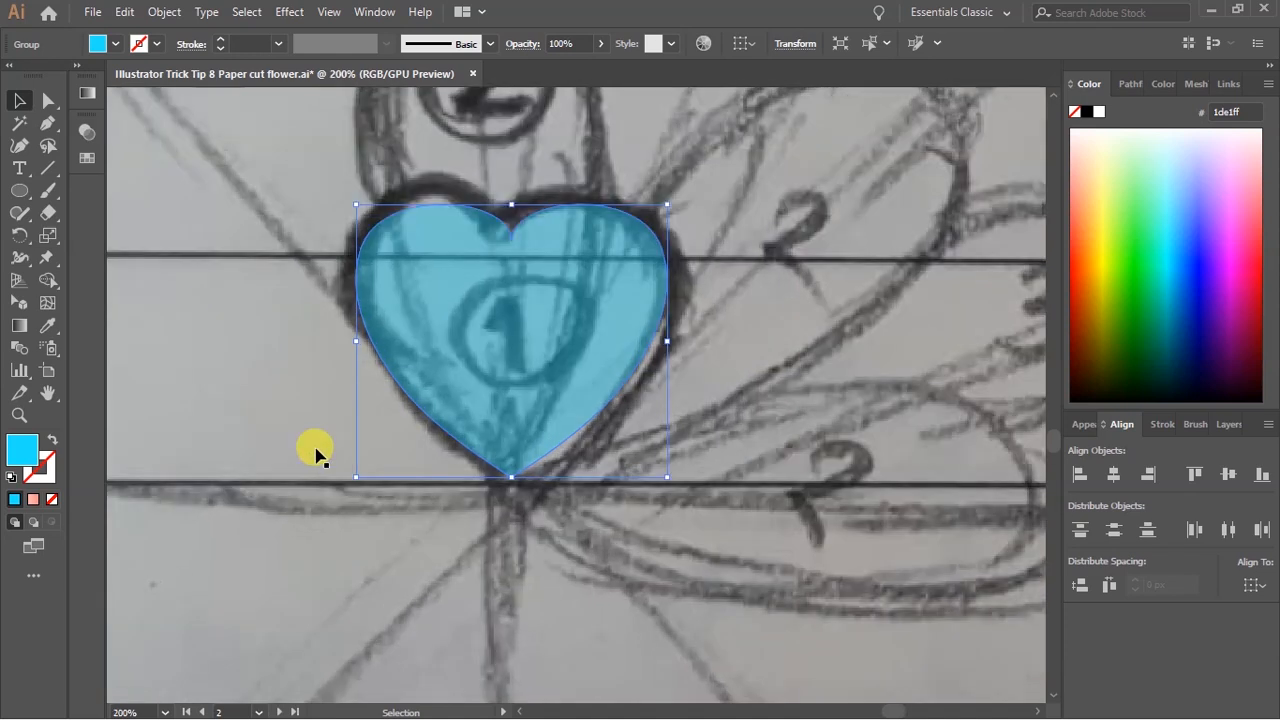
click(21, 238)
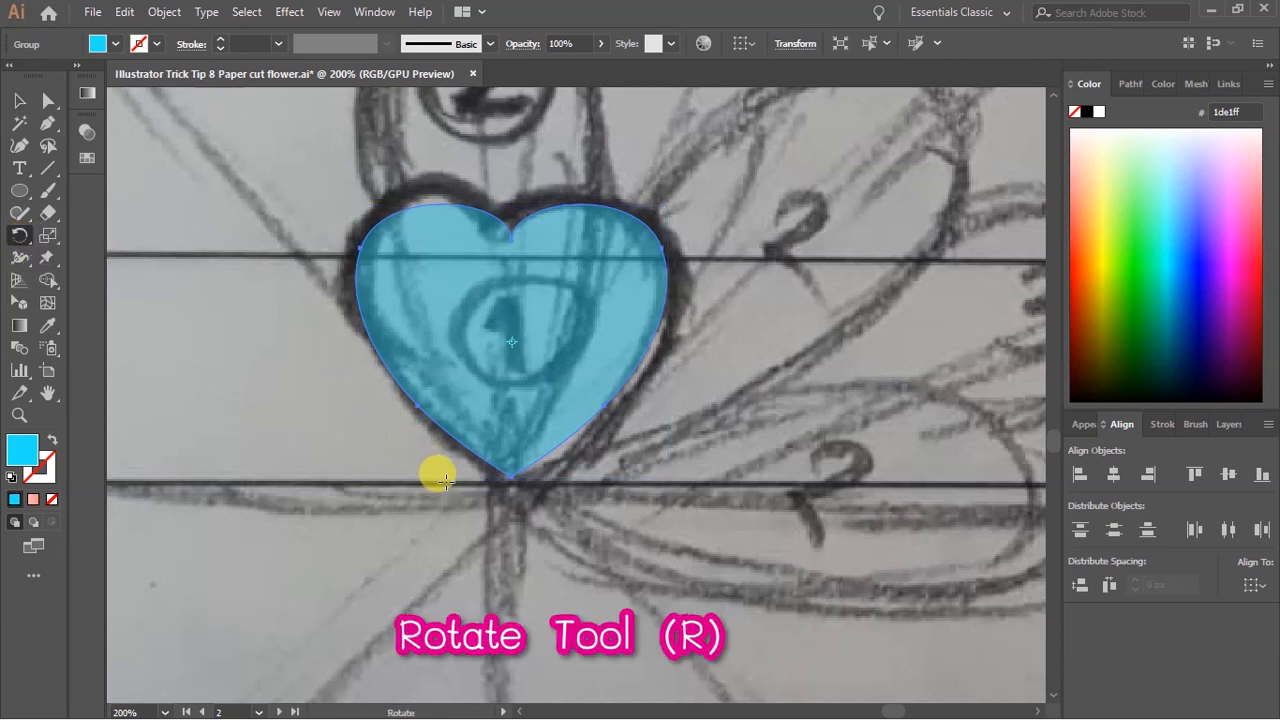
scroll(489, 474, up, 3)
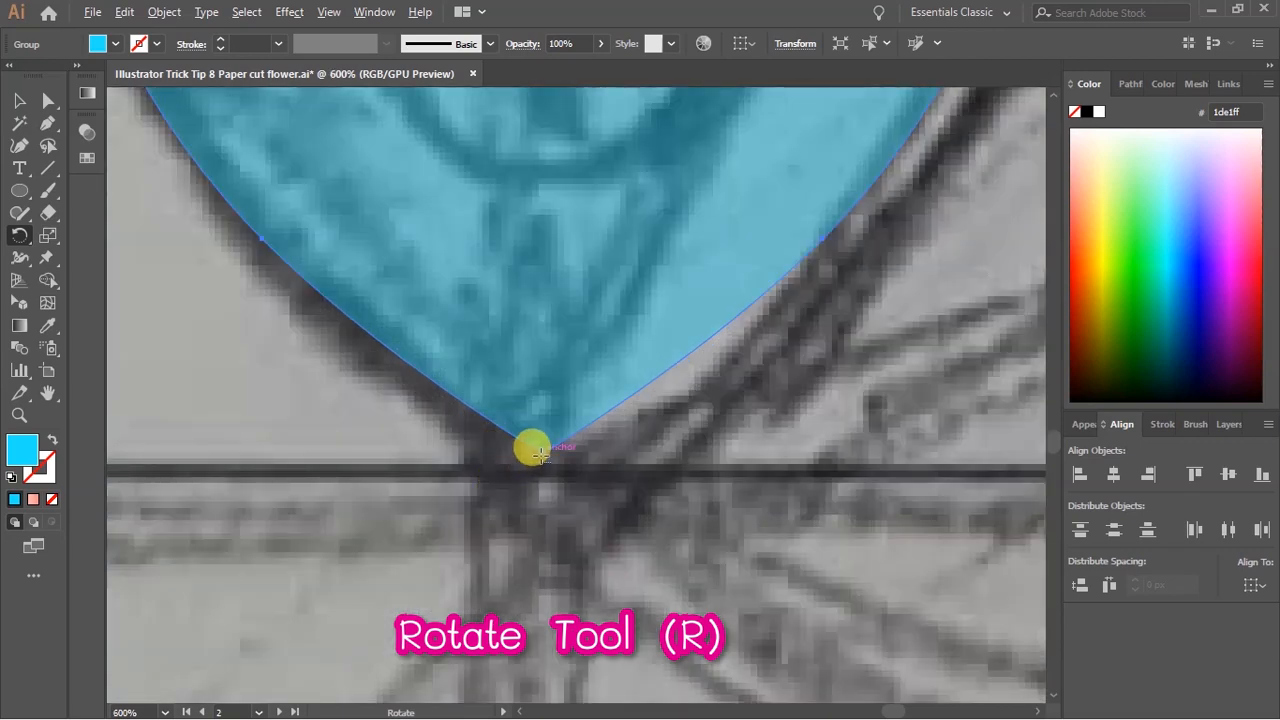
click(540, 456)
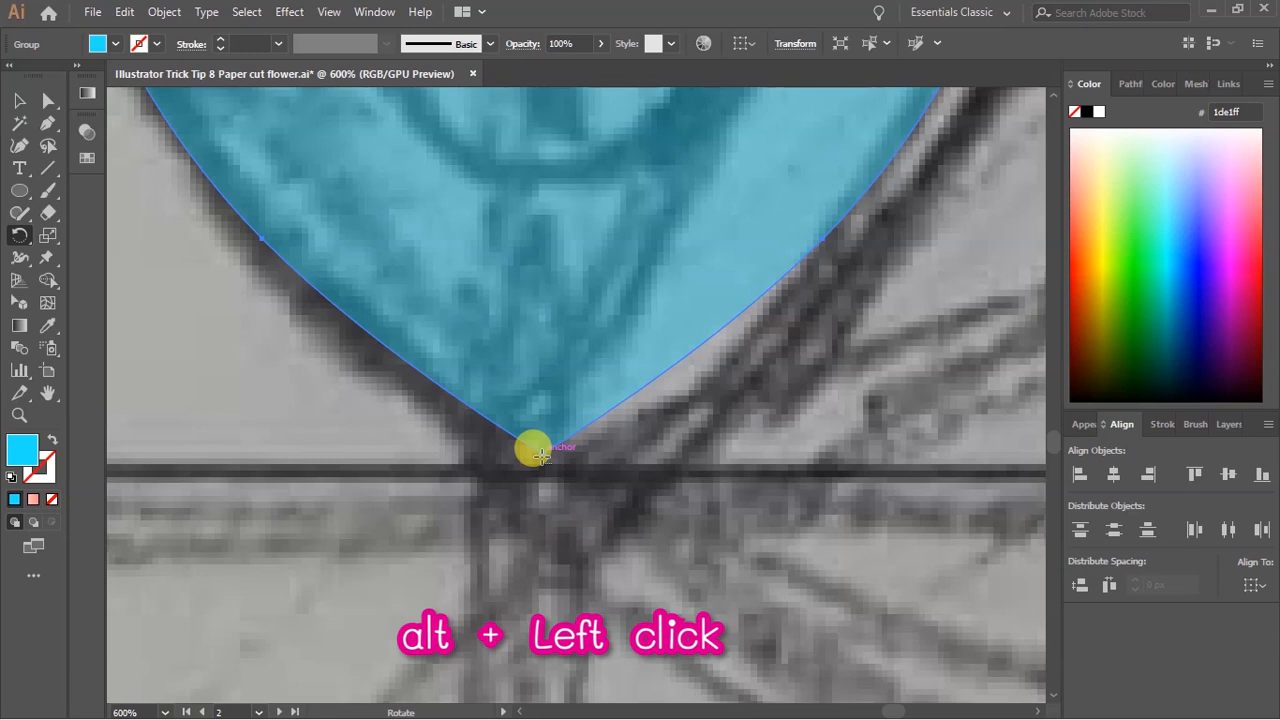
alt+click(540, 456)
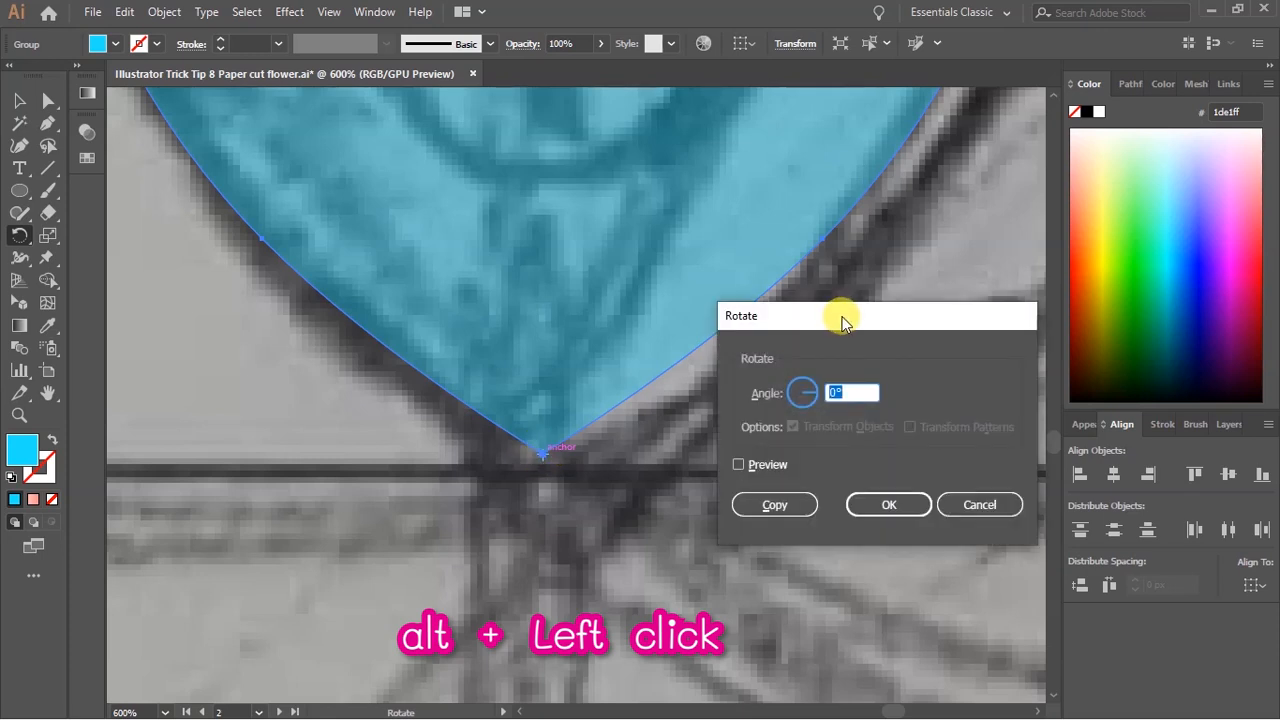
click(765, 466)
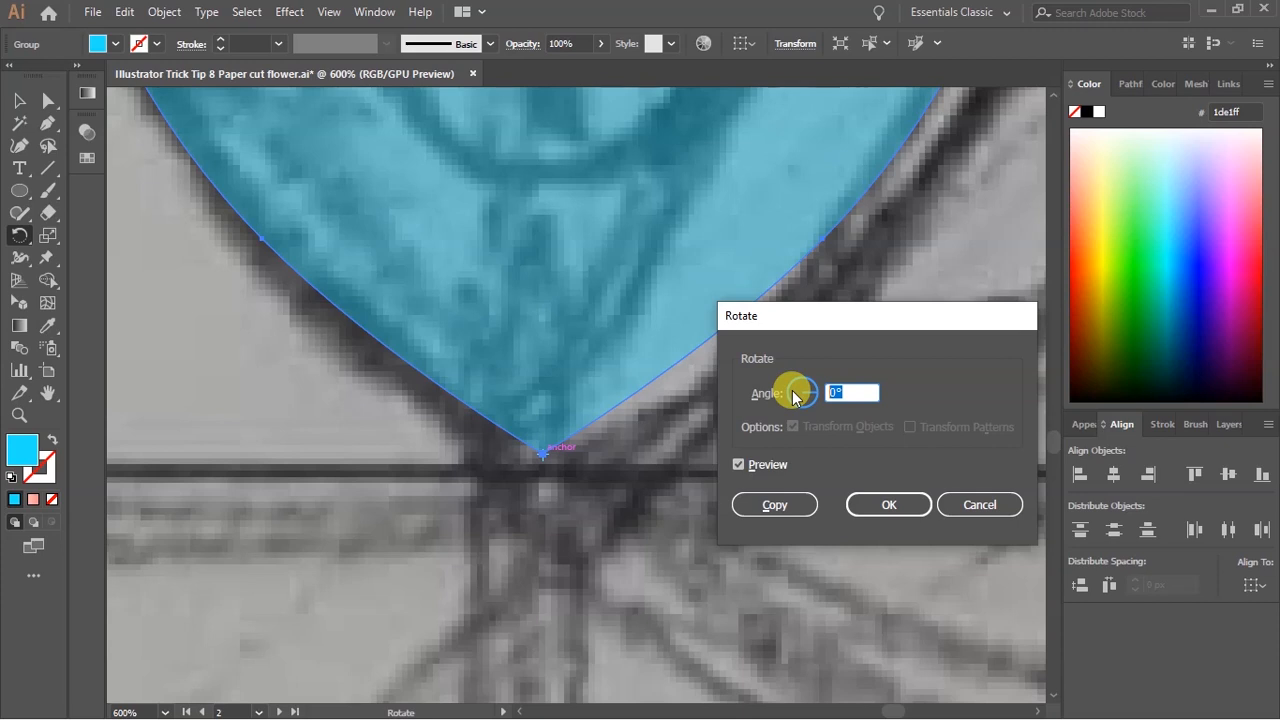
text(90)
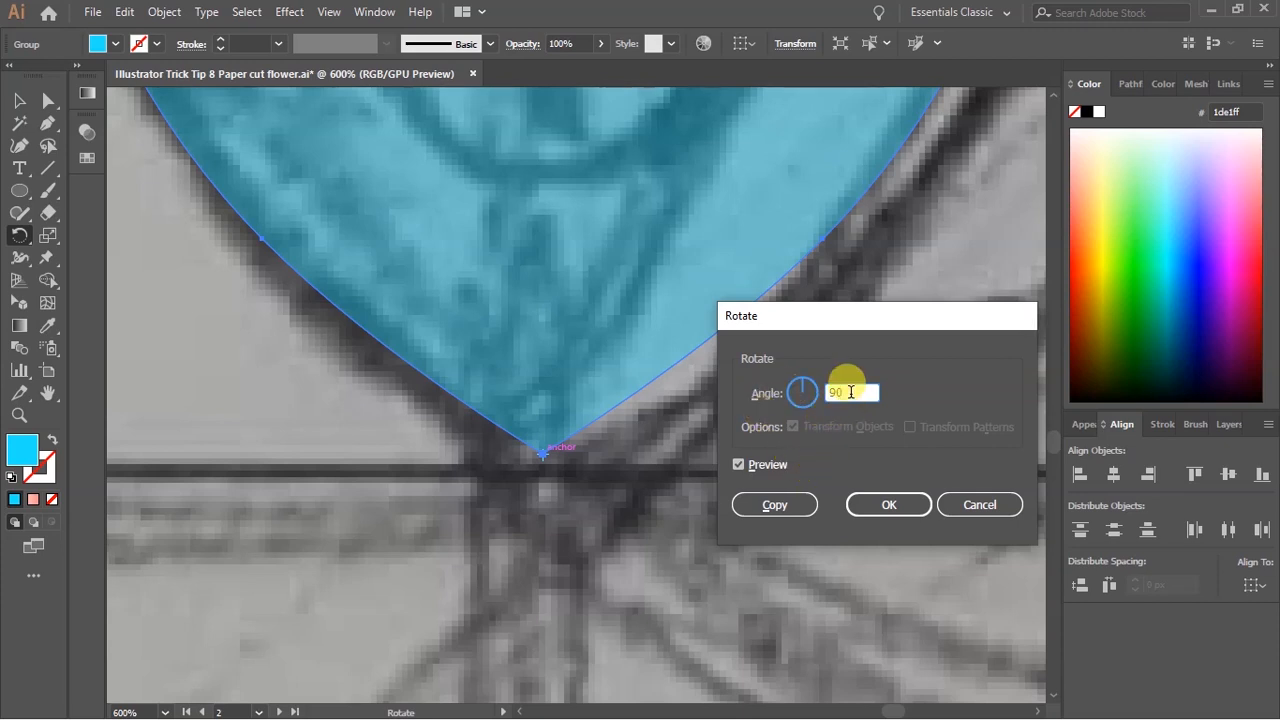
click(775, 505)
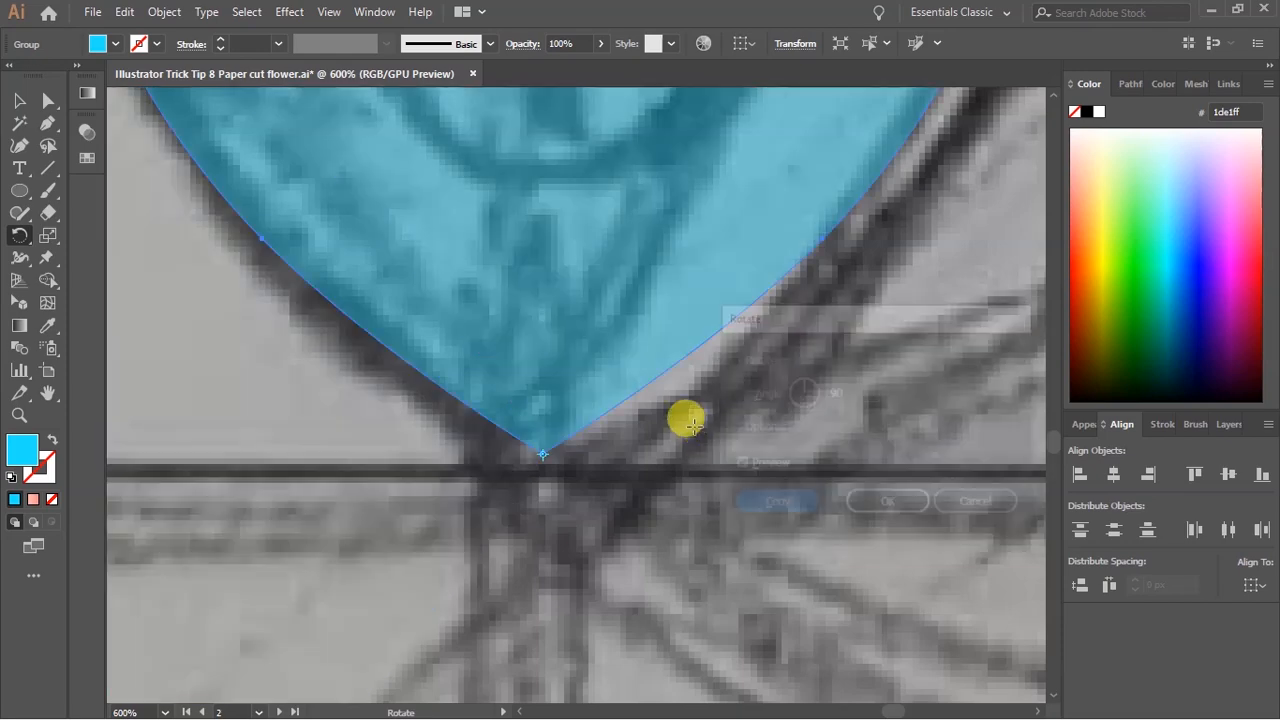
Repeat the rotated copy twice to complete a ring of four hearts around the shared tip.
scroll(663, 420, down, 3)
scroll(663, 420, down, 3)
scroll(729, 457, up, 4)
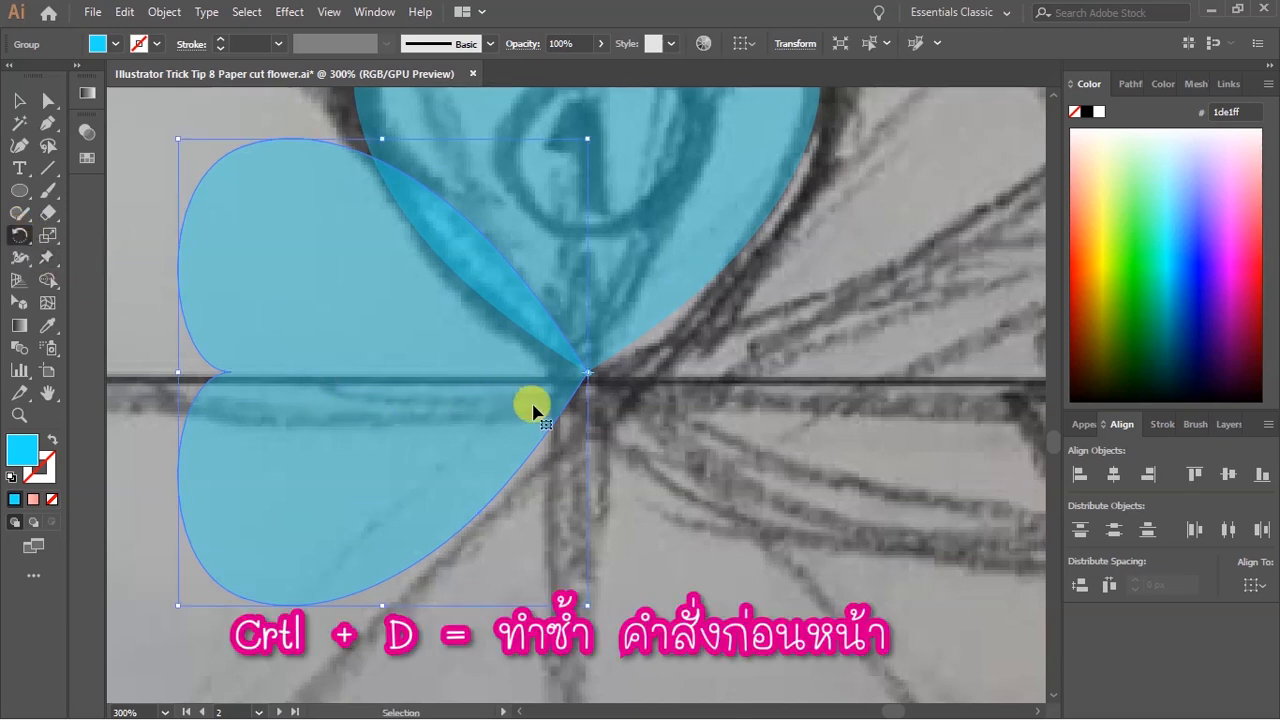
key(ctrl+d)
key(ctrl+d)
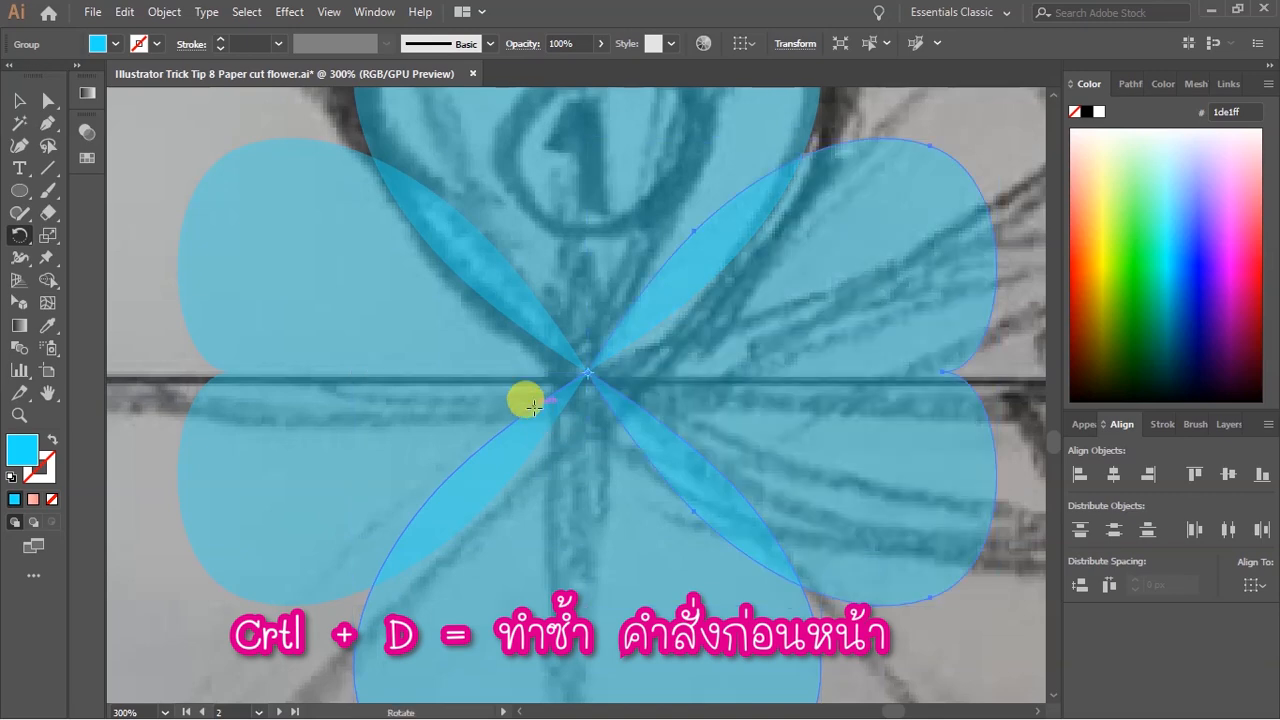
Group the four blue hearts into one object.
scroll(451, 423, down, 2)
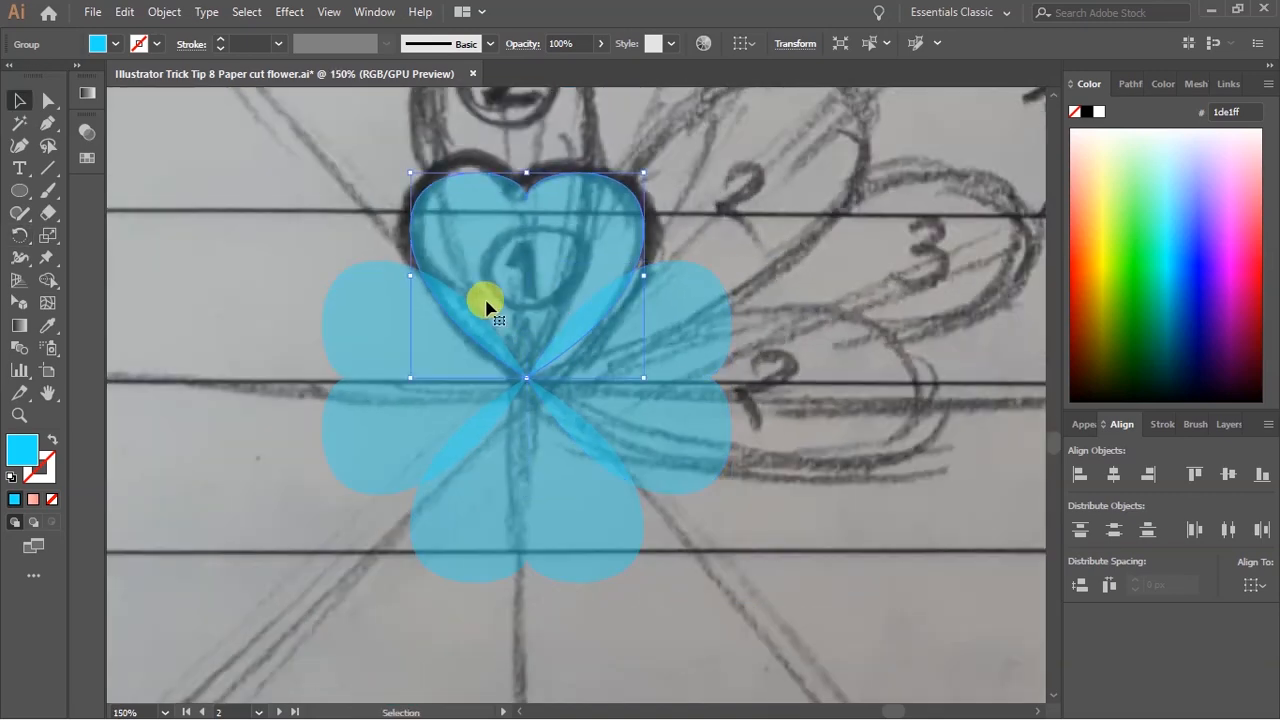
shift+click(388, 337)
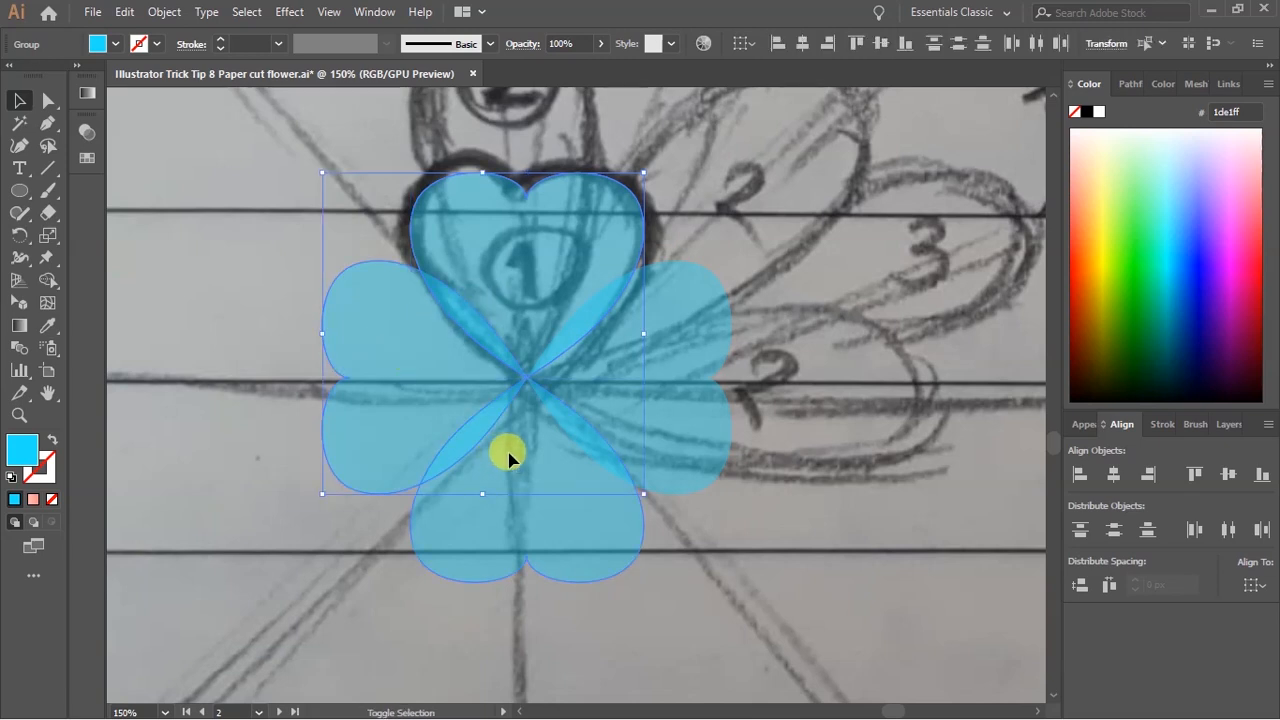
shift+click(622, 375)
key(ctrl+g)
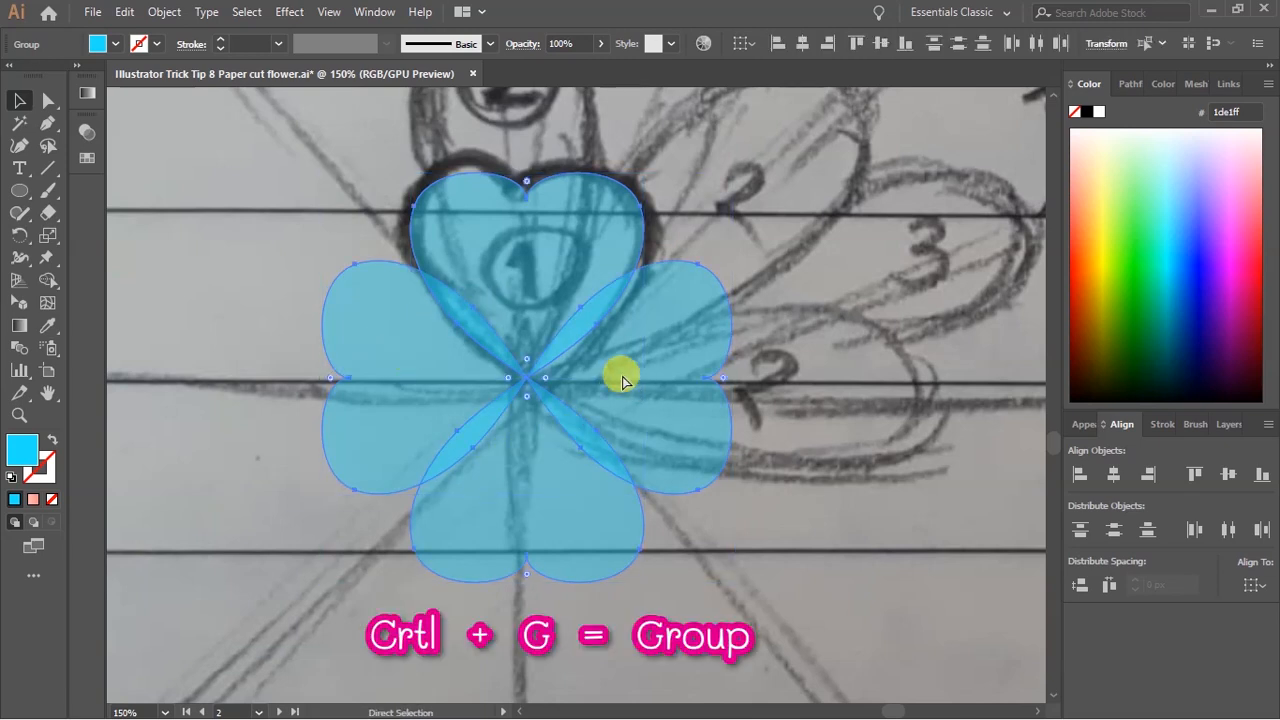
drag(638, 394, 672, 322)
key(ctrl+z)
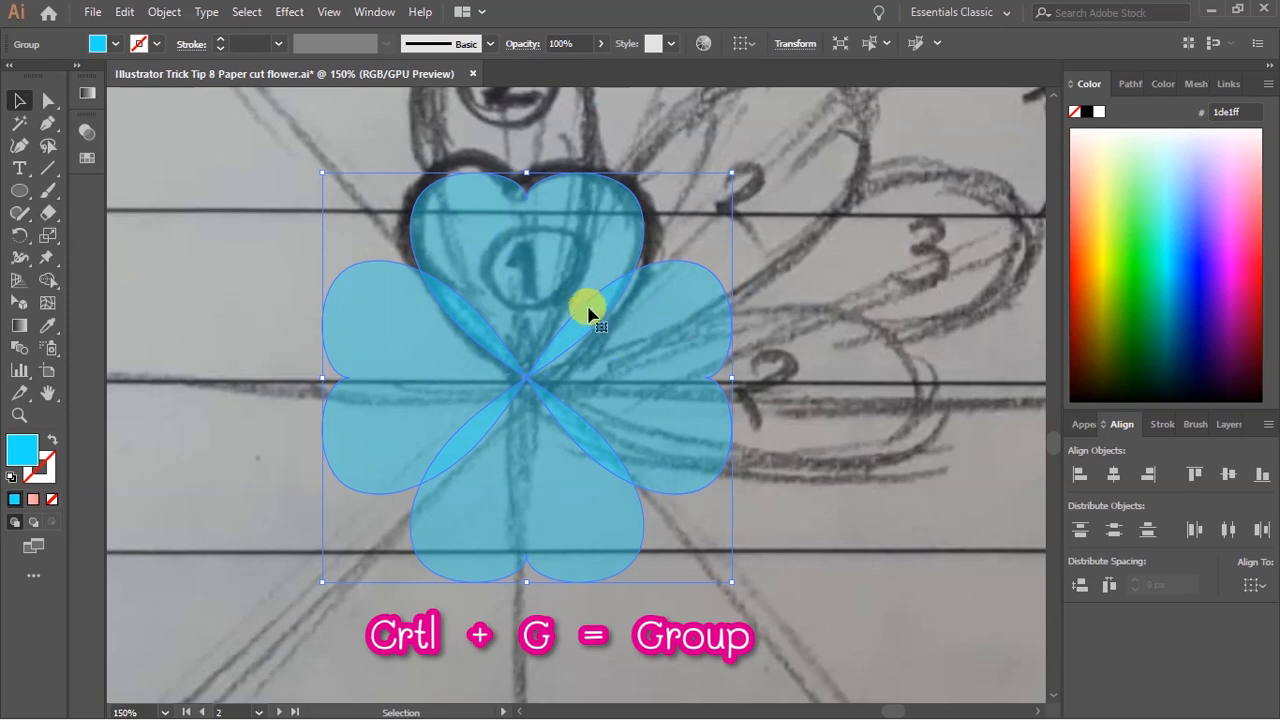
Send the sketch image backward one level so the pink layer 2 petal lies in front of it.
scroll(580, 336, down, 2)
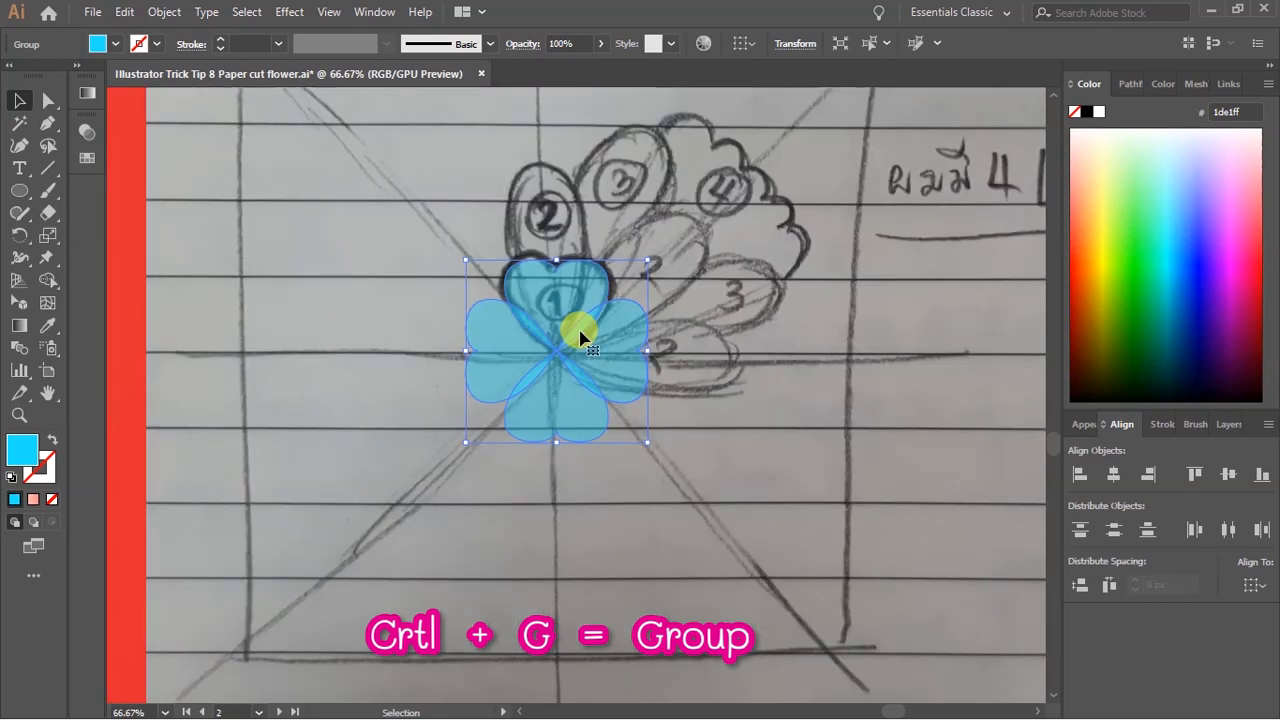
scroll(580, 336, down, 1)
click(690, 356)
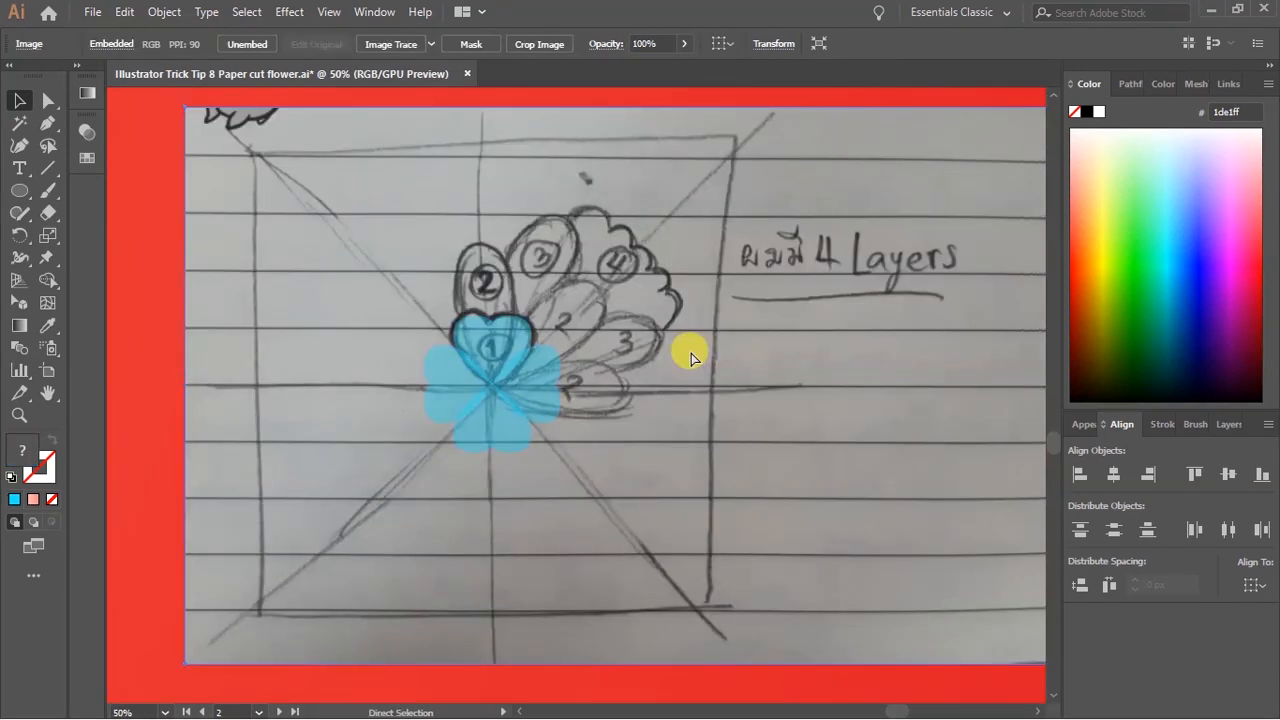
key(ctrl+[)
Isolate the pink layer 2 petal group for editing.
scroll(480, 310, up, 2)
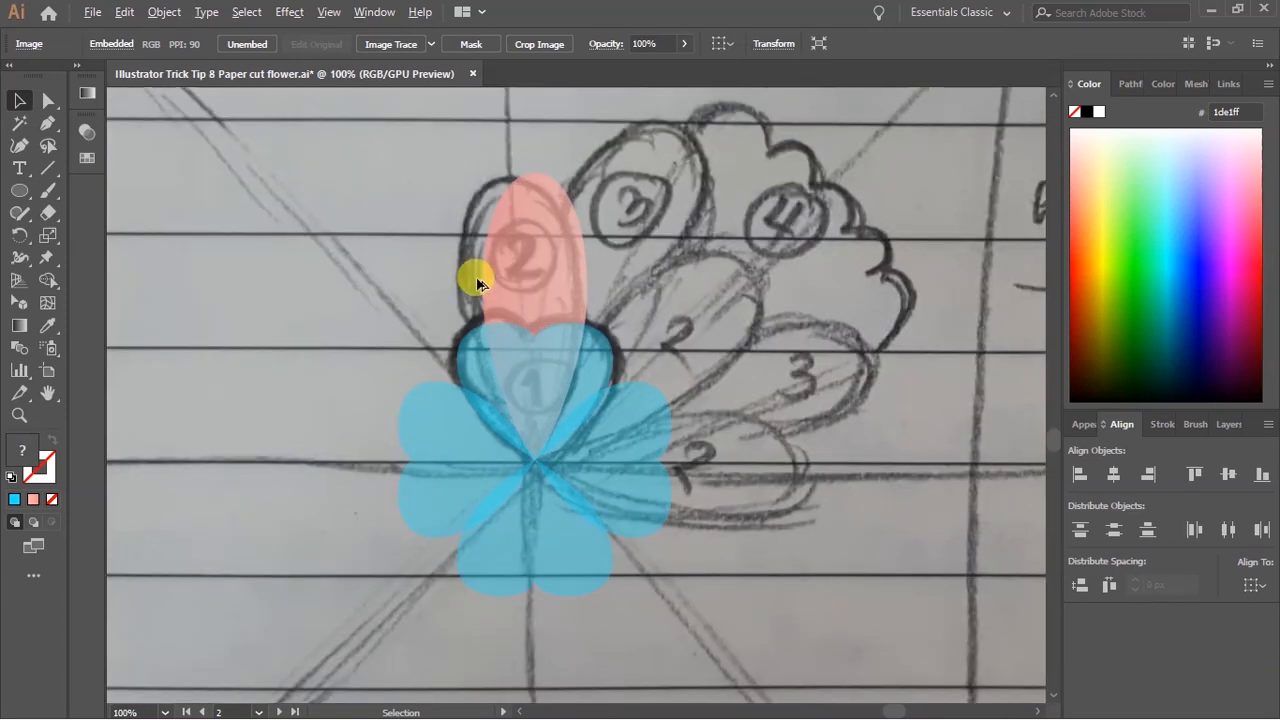
scroll(534, 302, up, 1)
click(534, 303)
scroll(530, 545, up, 5)
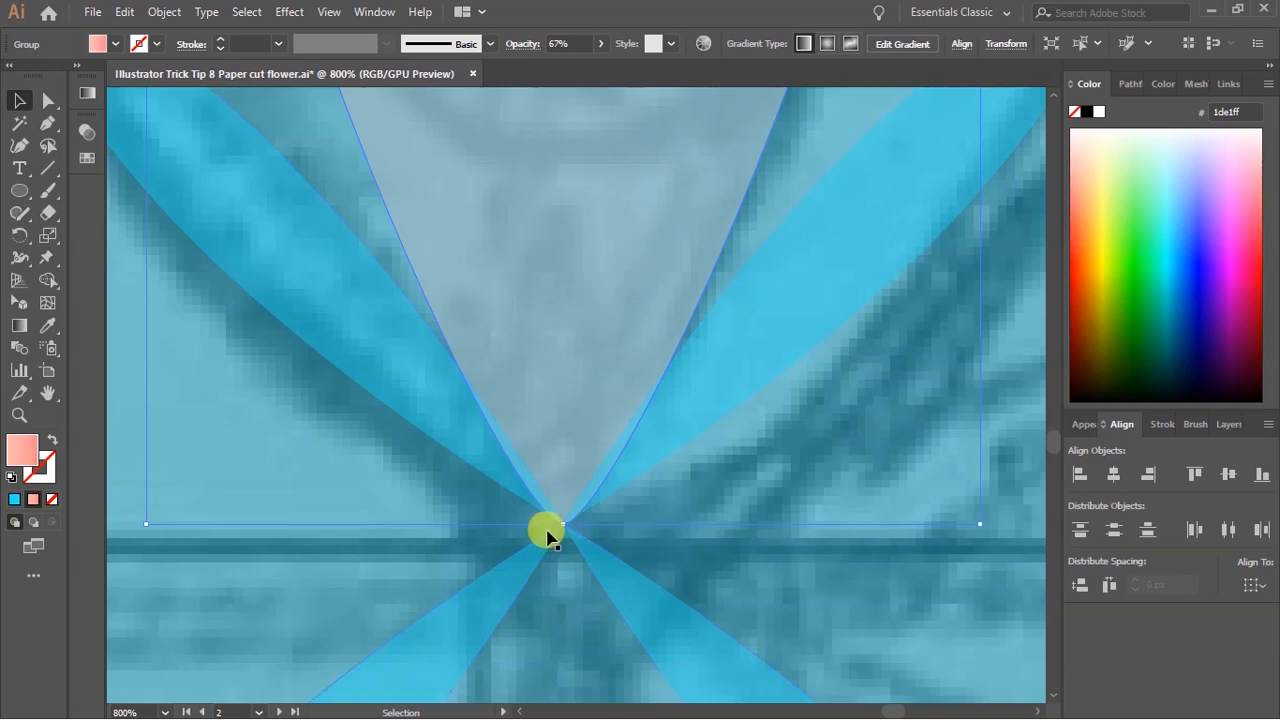
scroll(557, 518, down, 6)
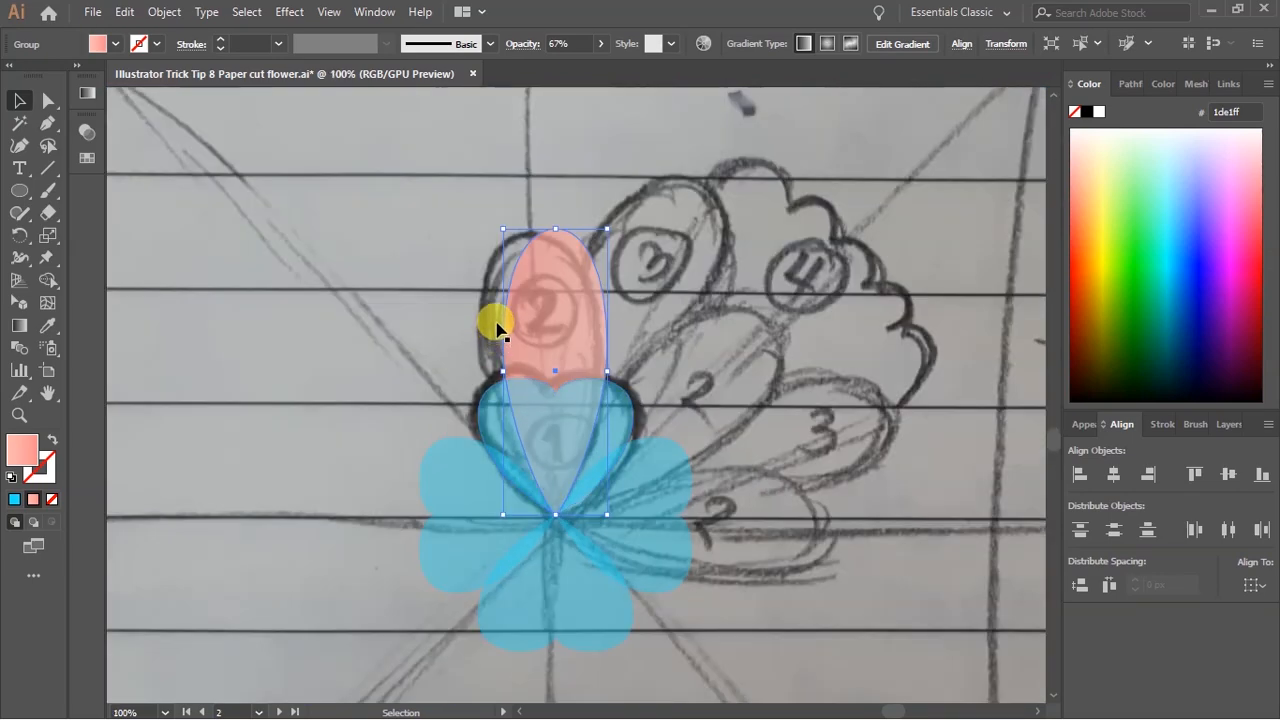
scroll(609, 418, down, 1)
scroll(610, 478, up, 2)
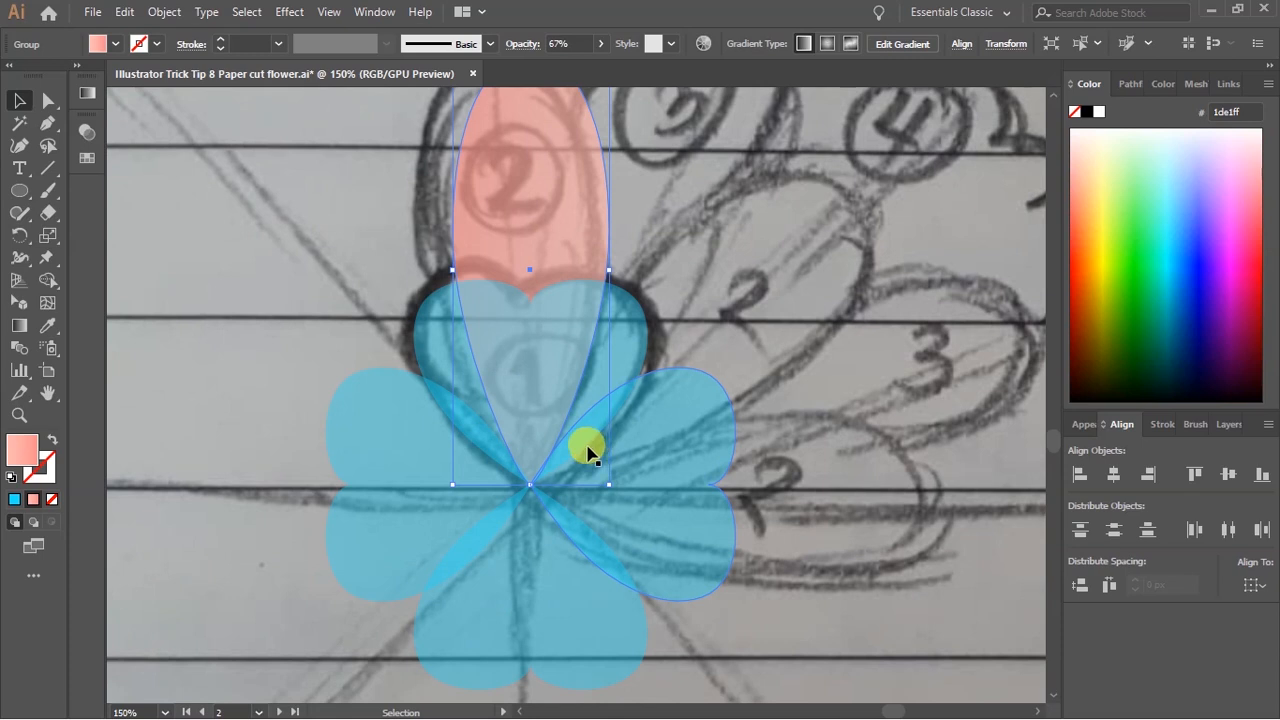
drag(622, 231, 643, 255)
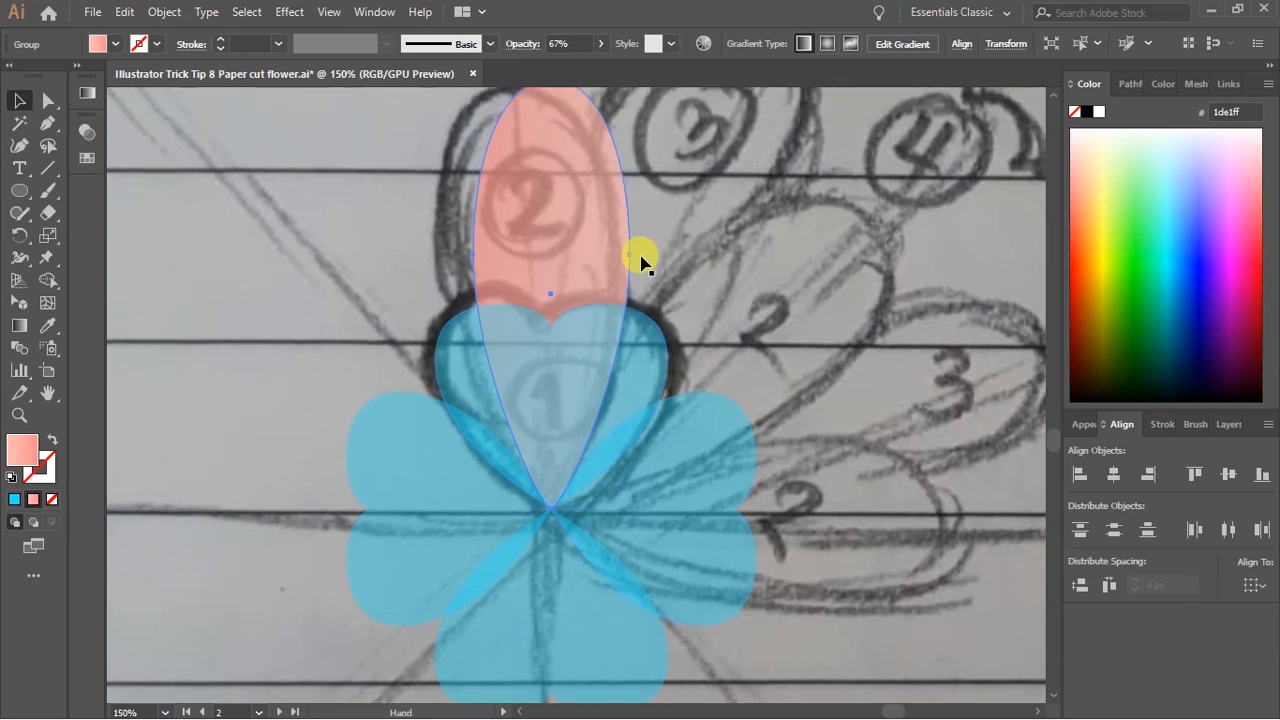
double_click(575, 233)
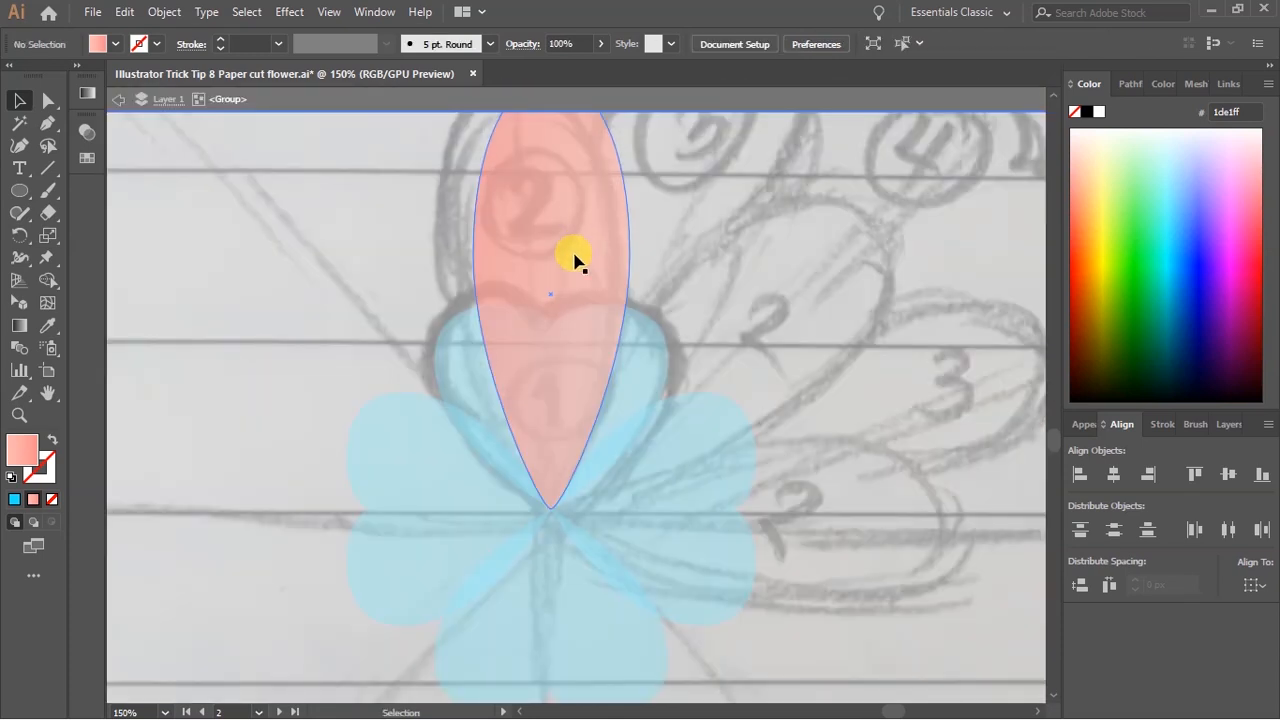
Try to create a 45° rotated copy of the pink petal without selecting it first.
click(17, 236)
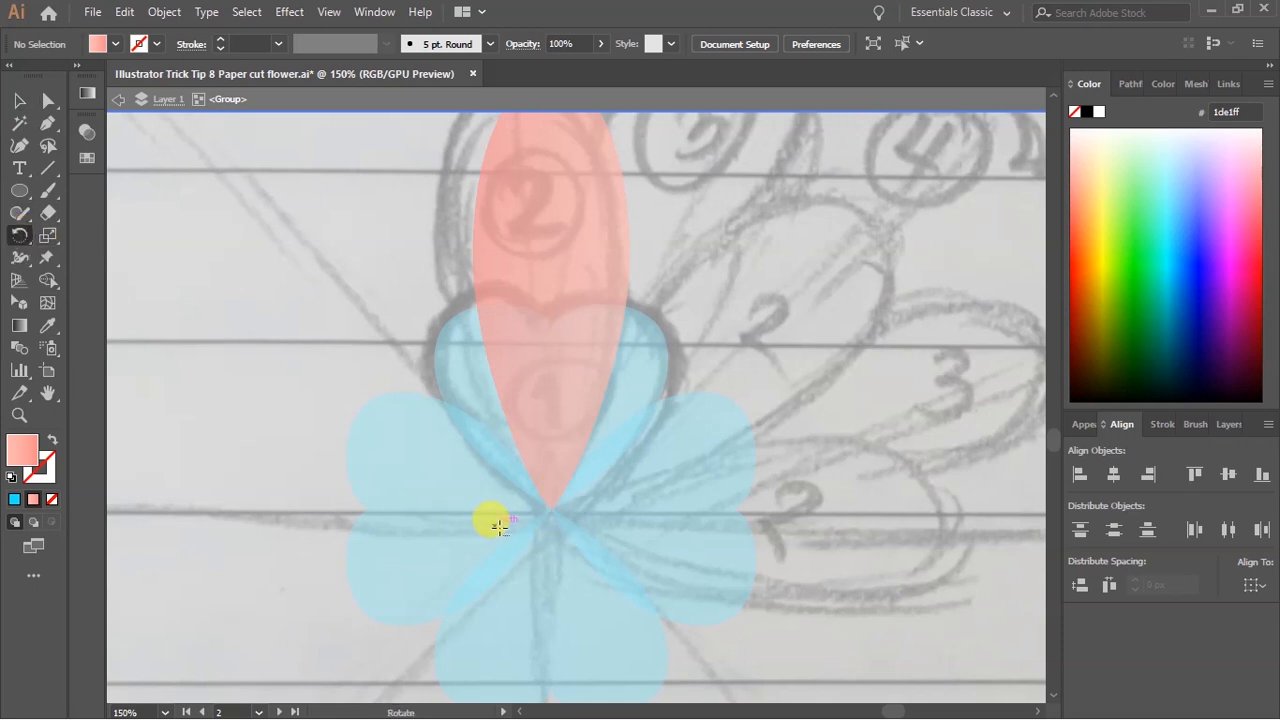
scroll(560, 512, up, 5)
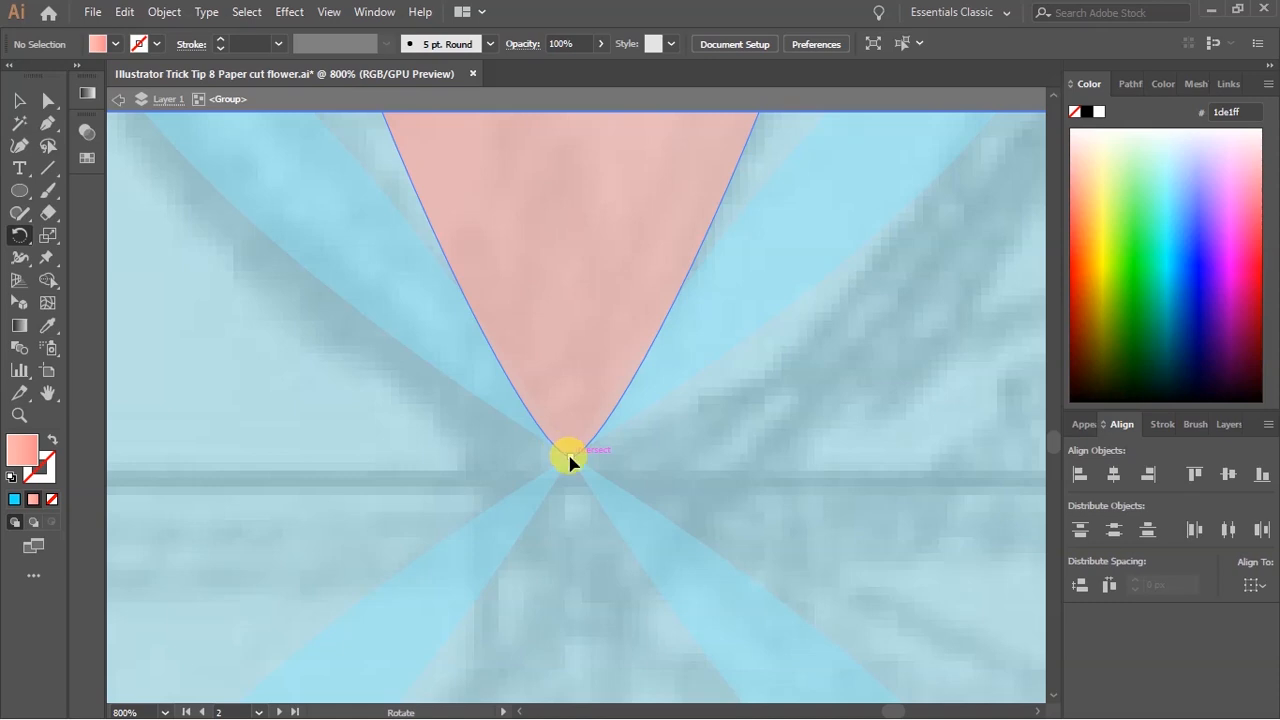
alt+click(569, 456)
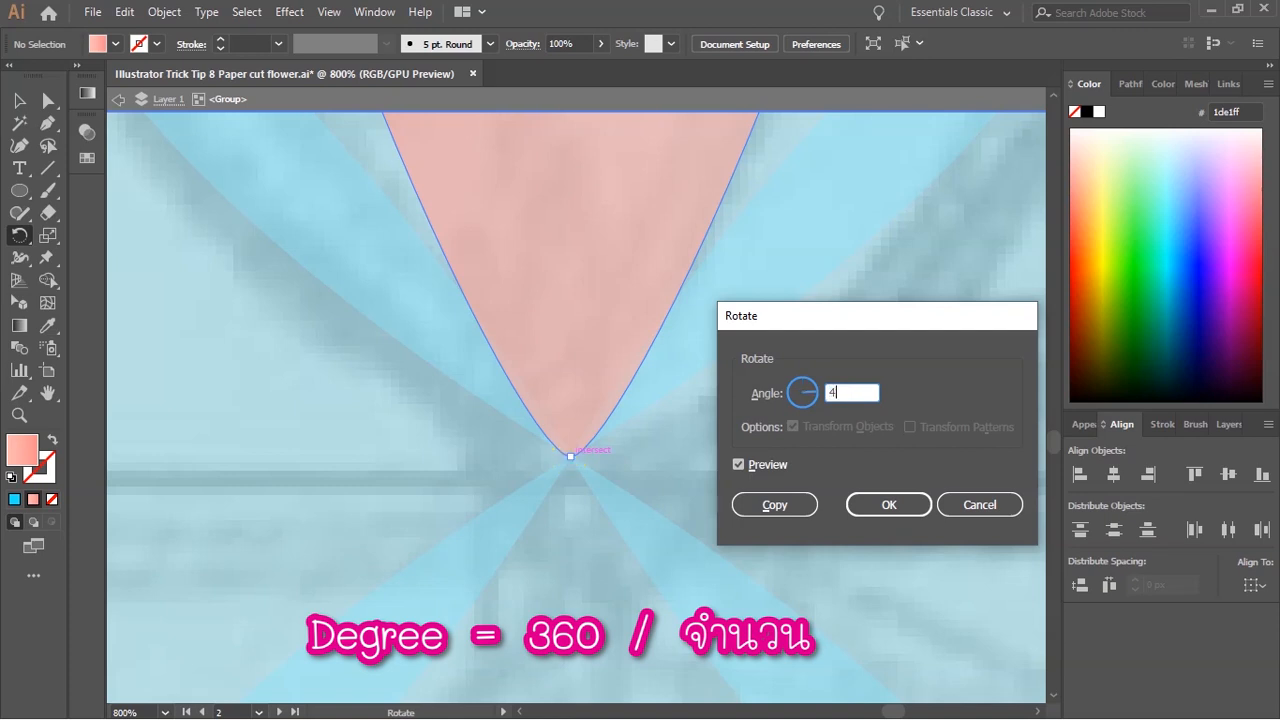
click(800, 500)
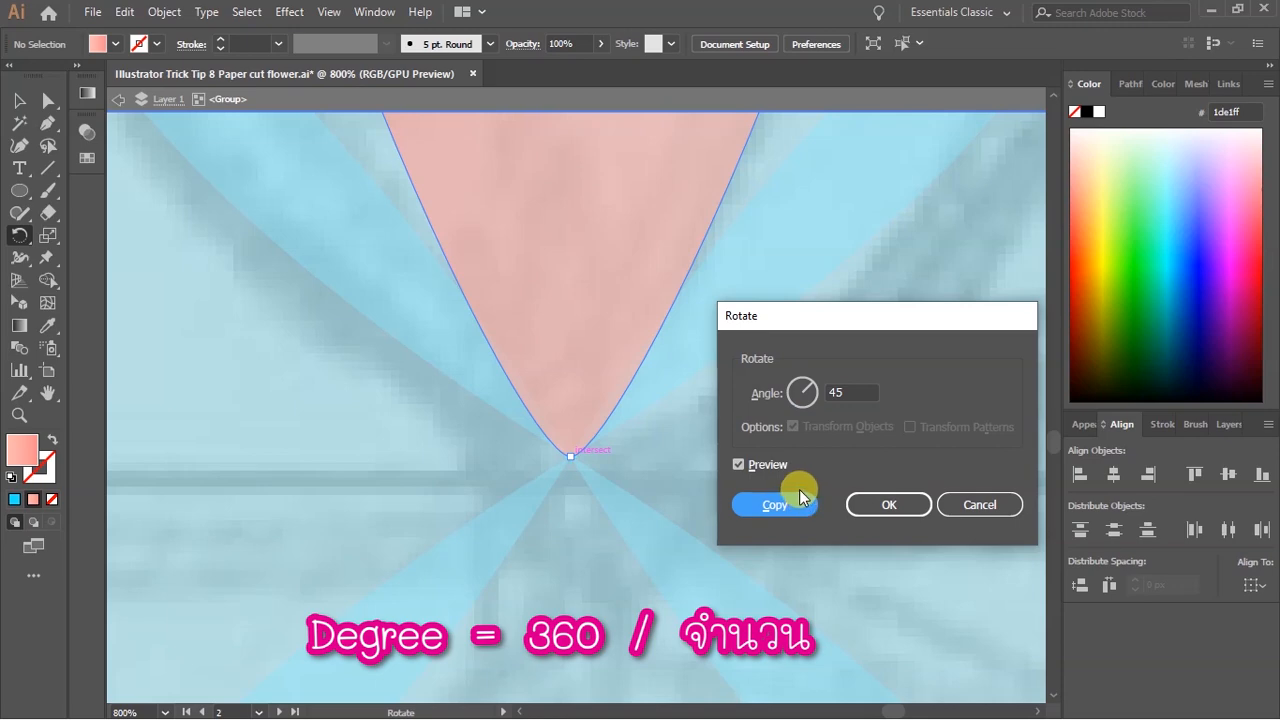
Select the isolated pink petal and create a copy of it rotated 45° about its bottom tip.
scroll(676, 408, down, 6)
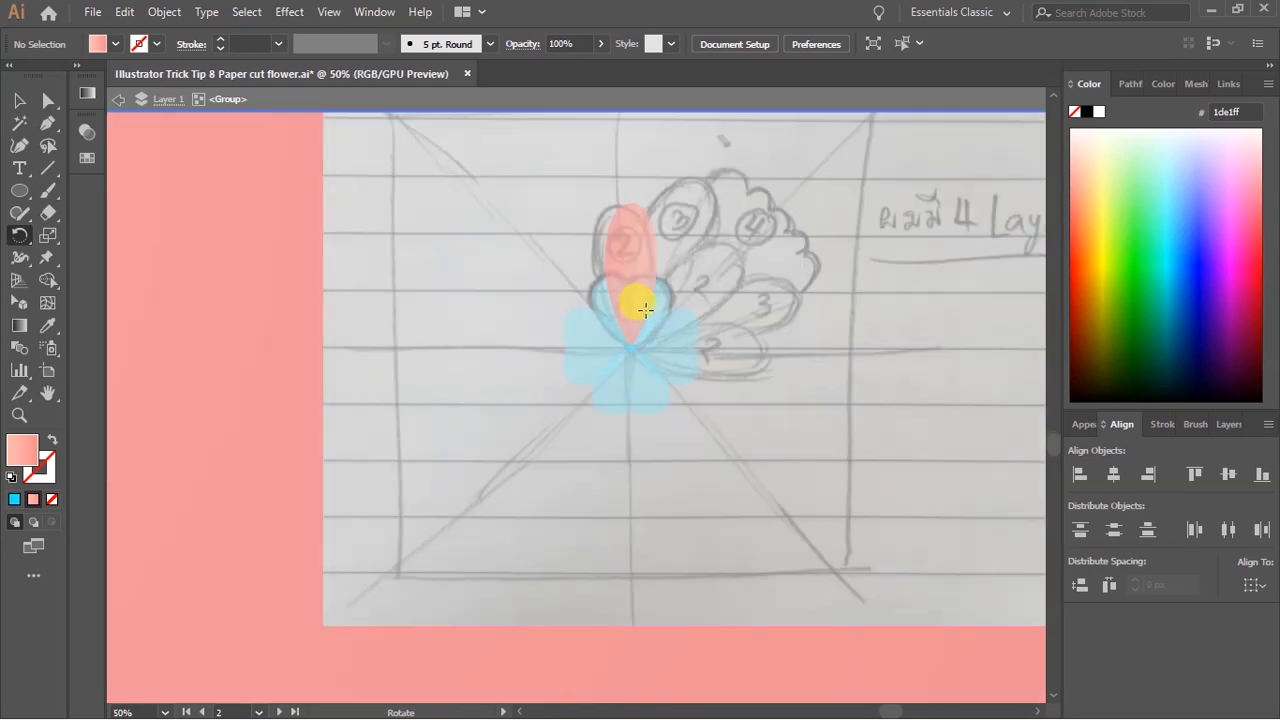
scroll(634, 300, up, 2)
key(v)
click(625, 308)
scroll(623, 310, down, 6)
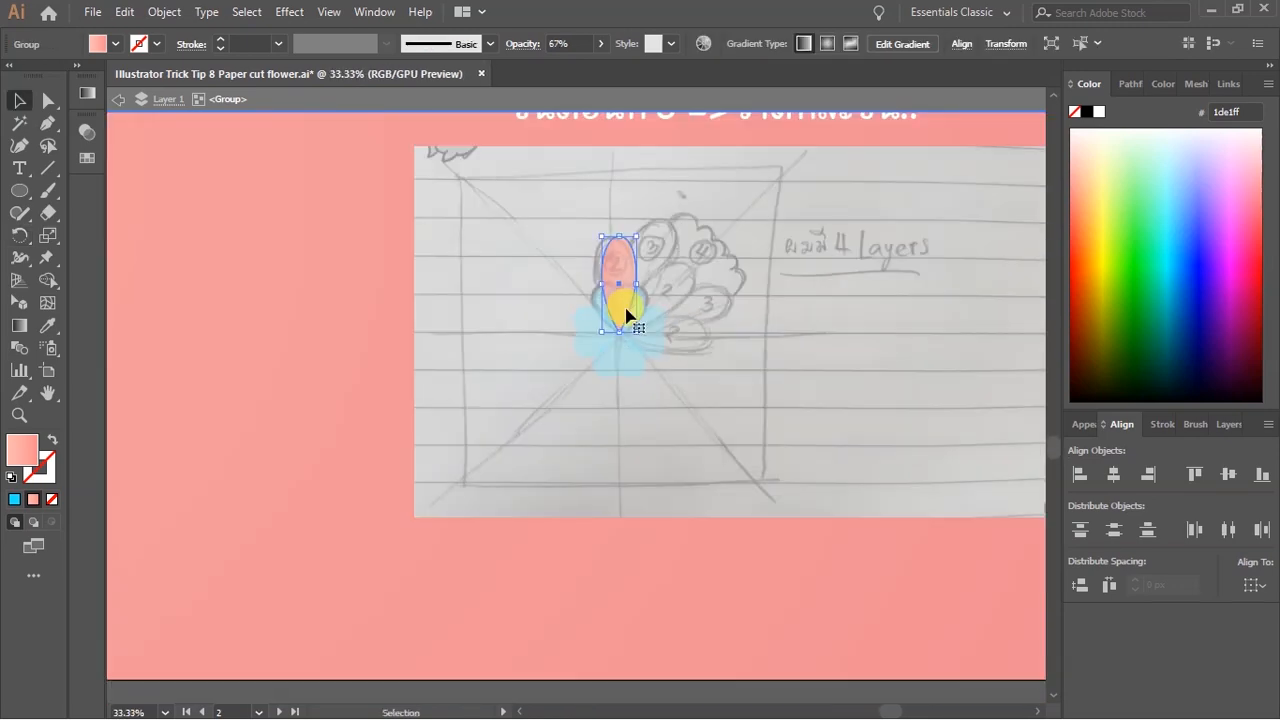
scroll(623, 310, up, 6)
click(19, 235)
scroll(691, 534, up, 5)
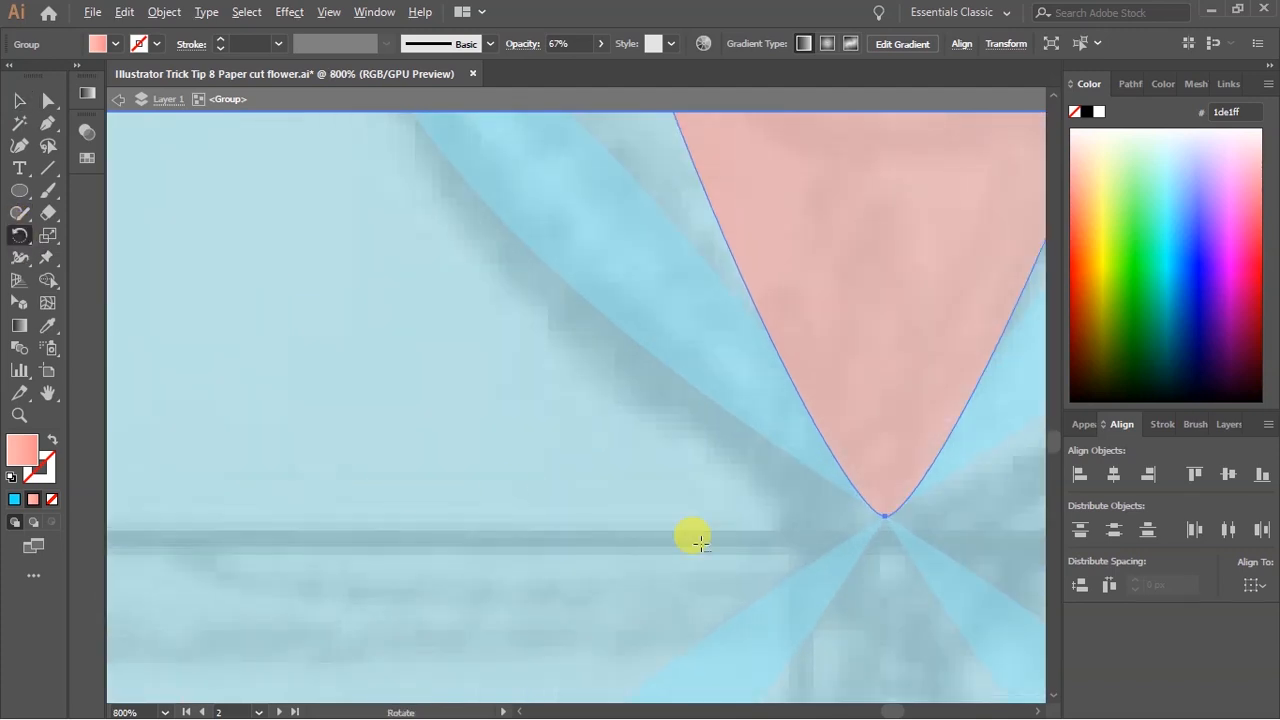
drag(931, 506, 819, 521)
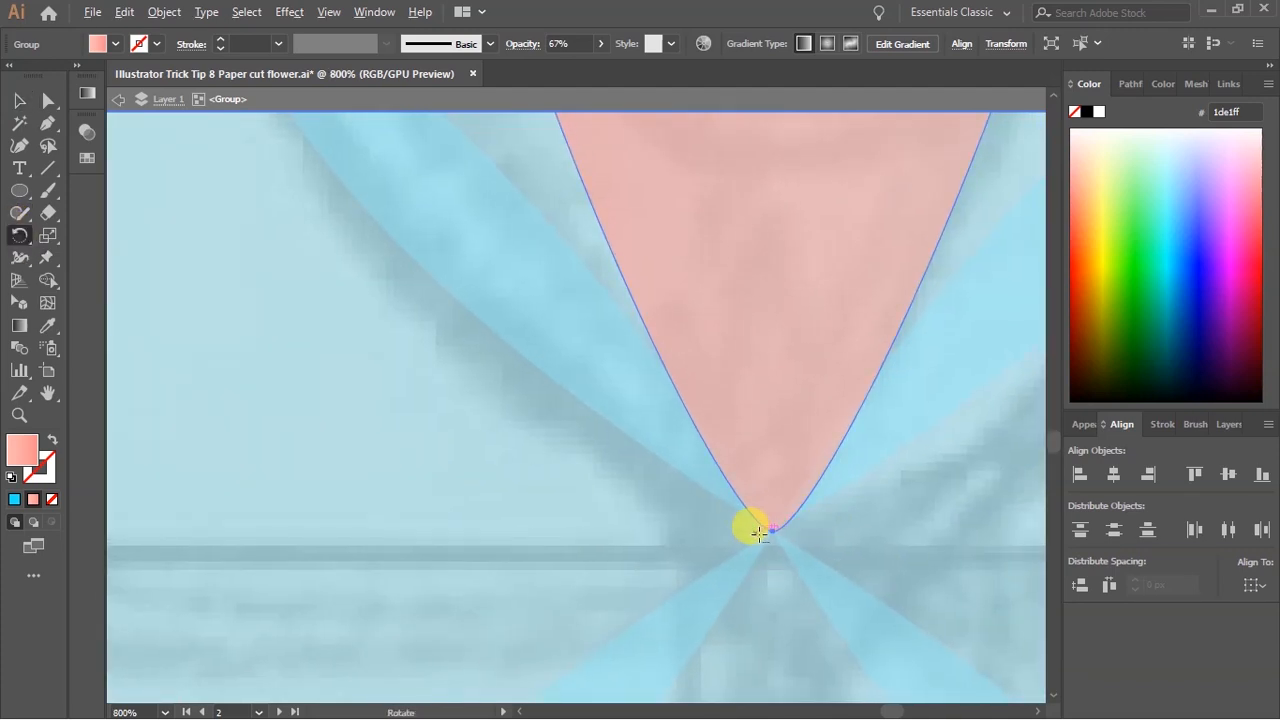
alt+click(774, 530)
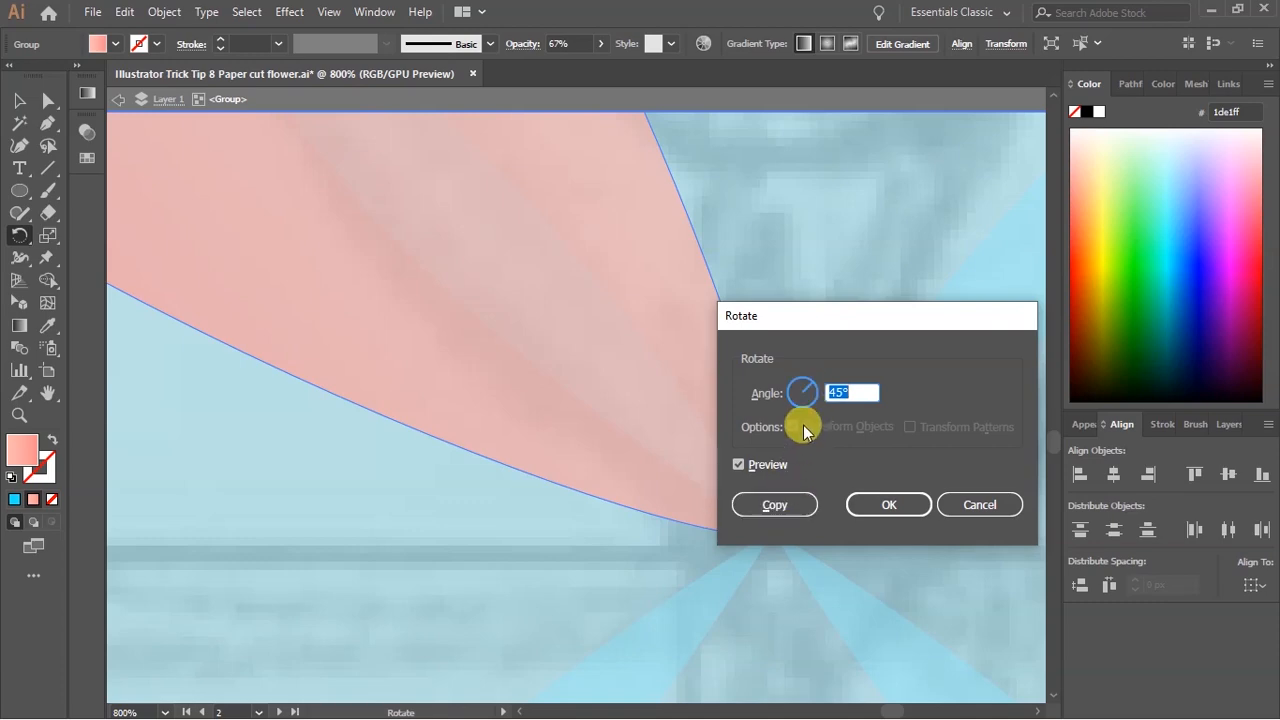
click(806, 494)
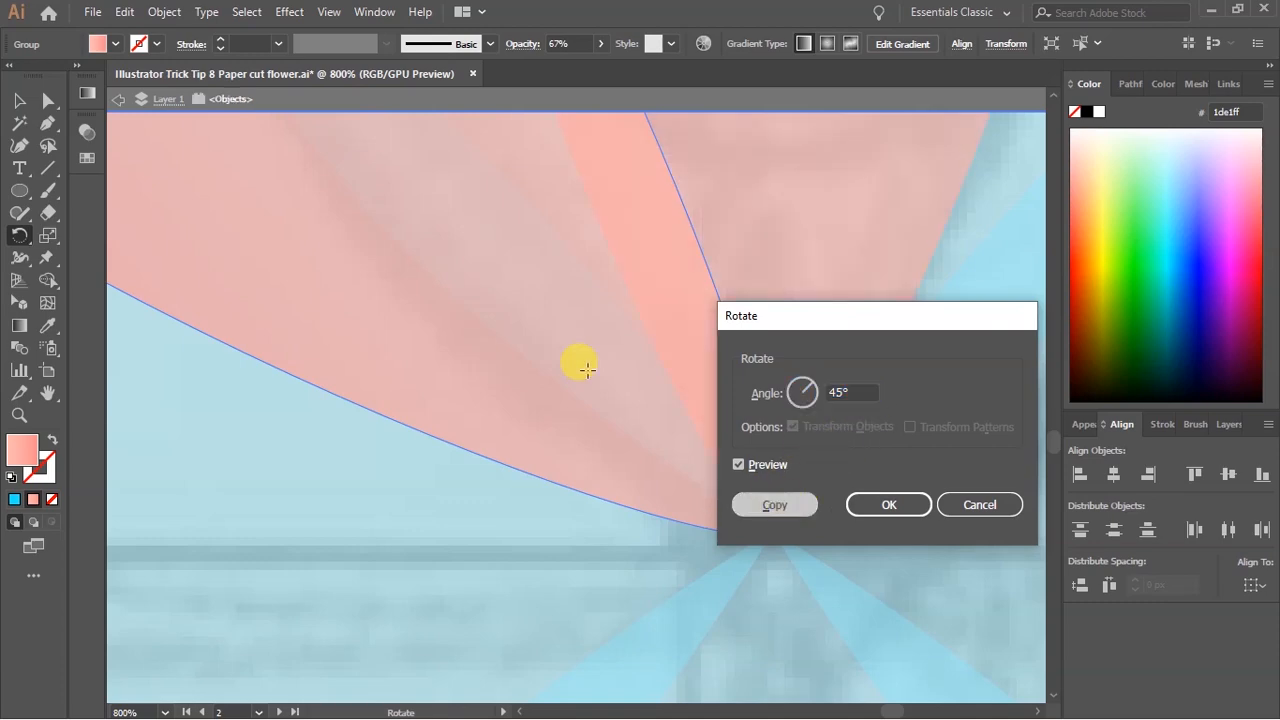
Repeat the rotated petal copy six times to complete a ring of eight pink petals.
key(ctrl+1)
key(ctrl+d)
key(ctrl+d)
key(ctrl+d)
key(ctrl+d)
key(ctrl+d)
key(ctrl+d)
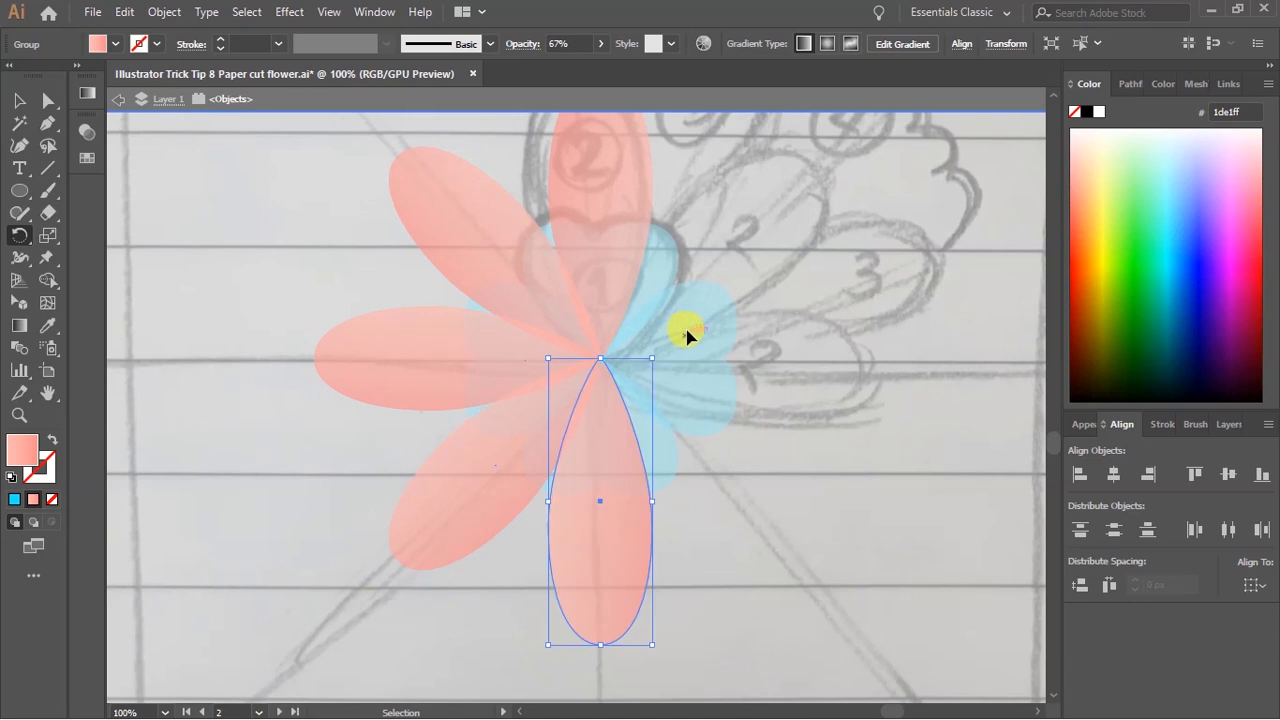
key(v)
click(840, 258)
scroll(825, 285, up, 1)
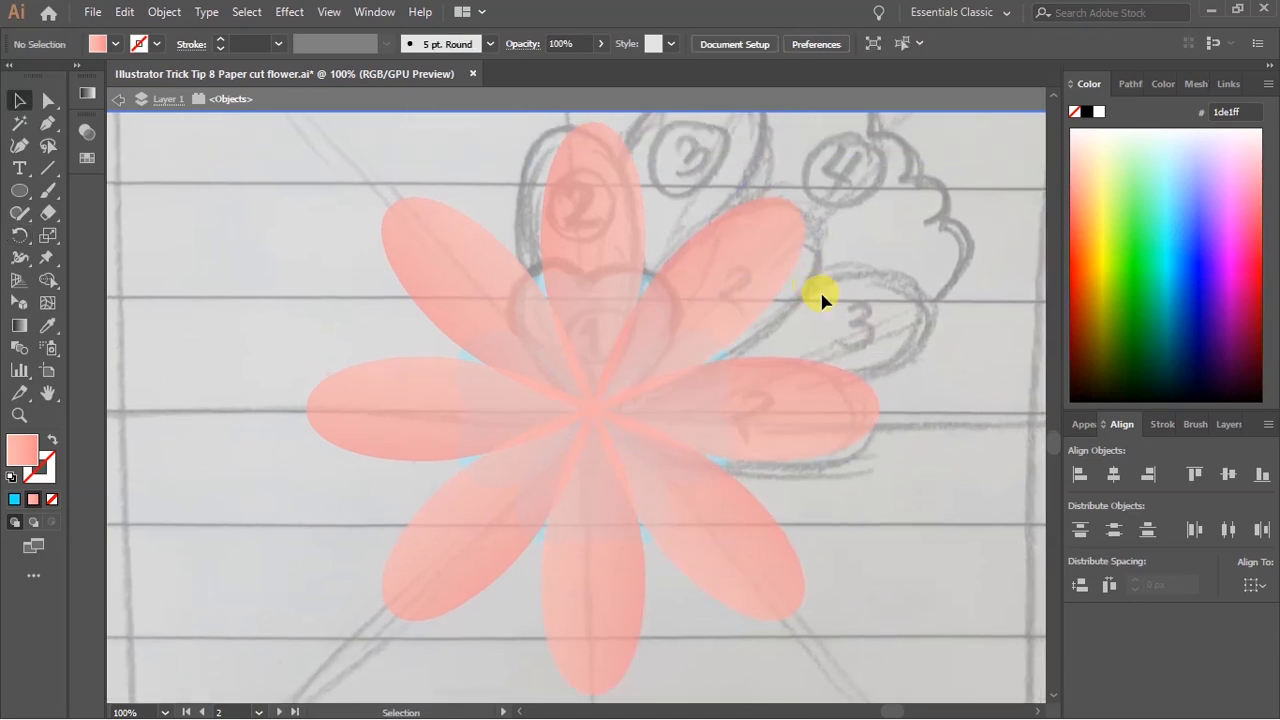
Group the eight pink petals into one object and return from isolation to Layer 1.
click(673, 345)
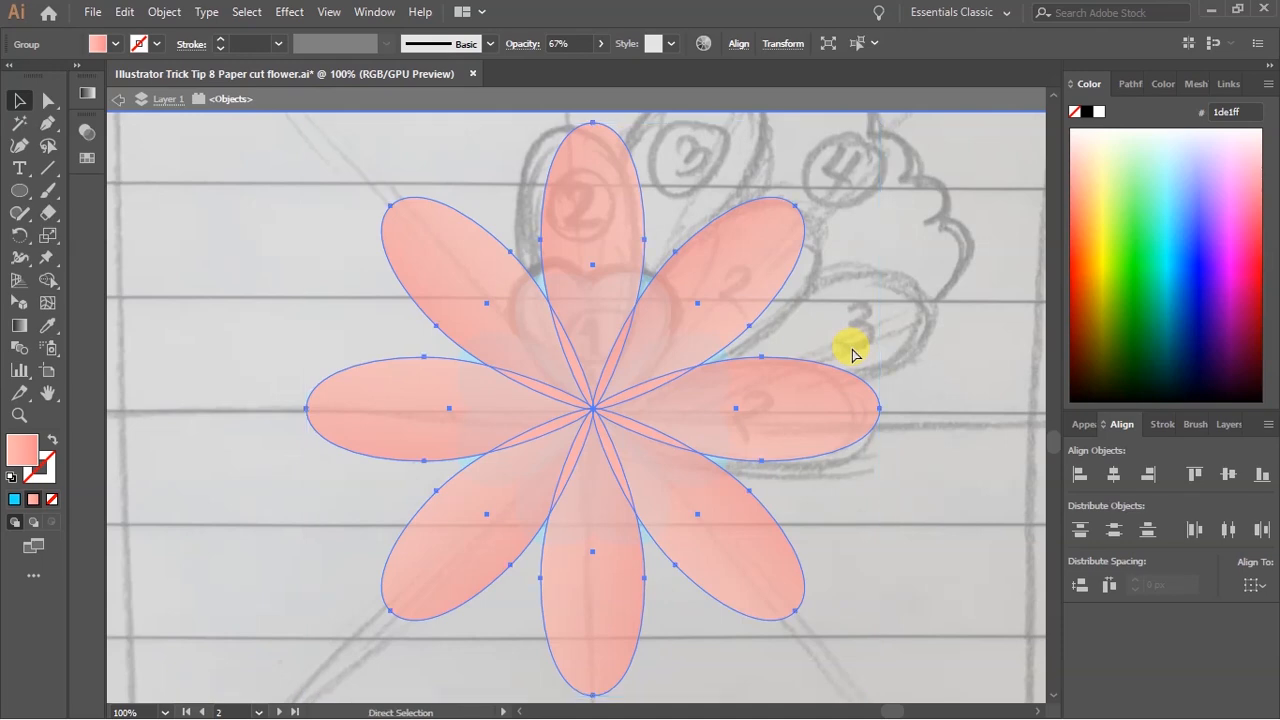
click(814, 286)
scroll(632, 280, down, 1)
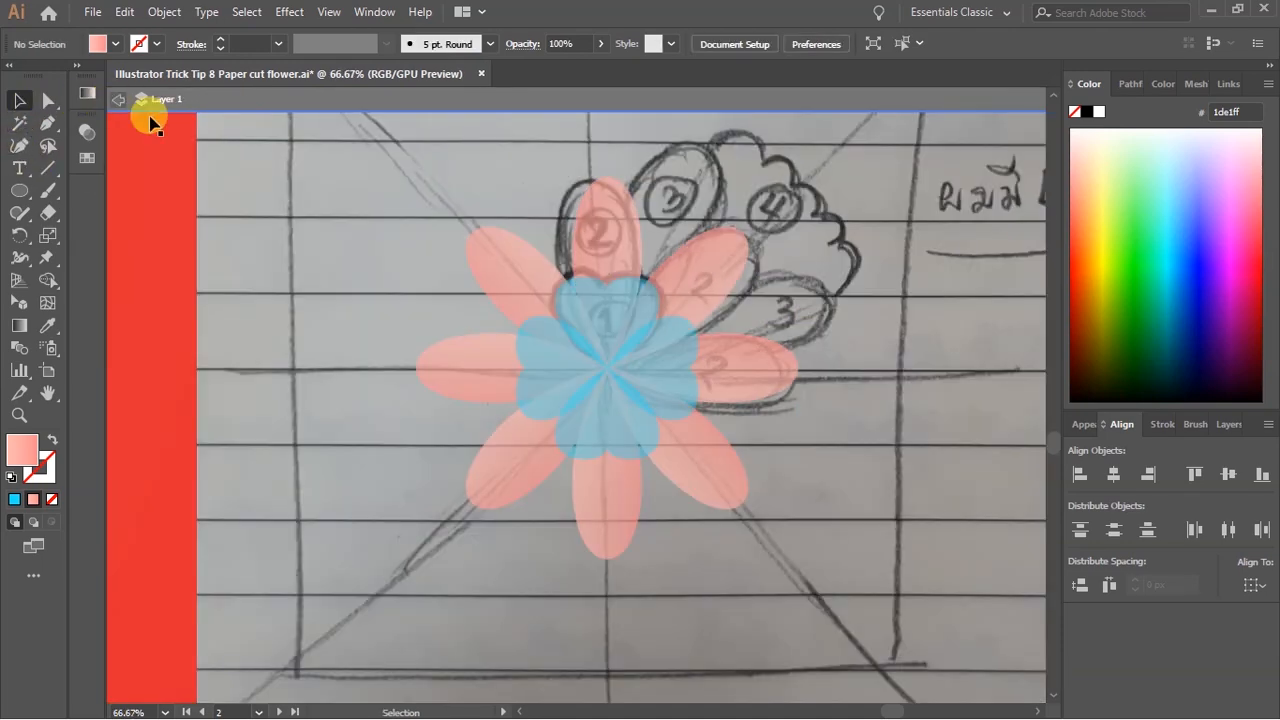
scroll(700, 337, up, 1)
click(663, 374)
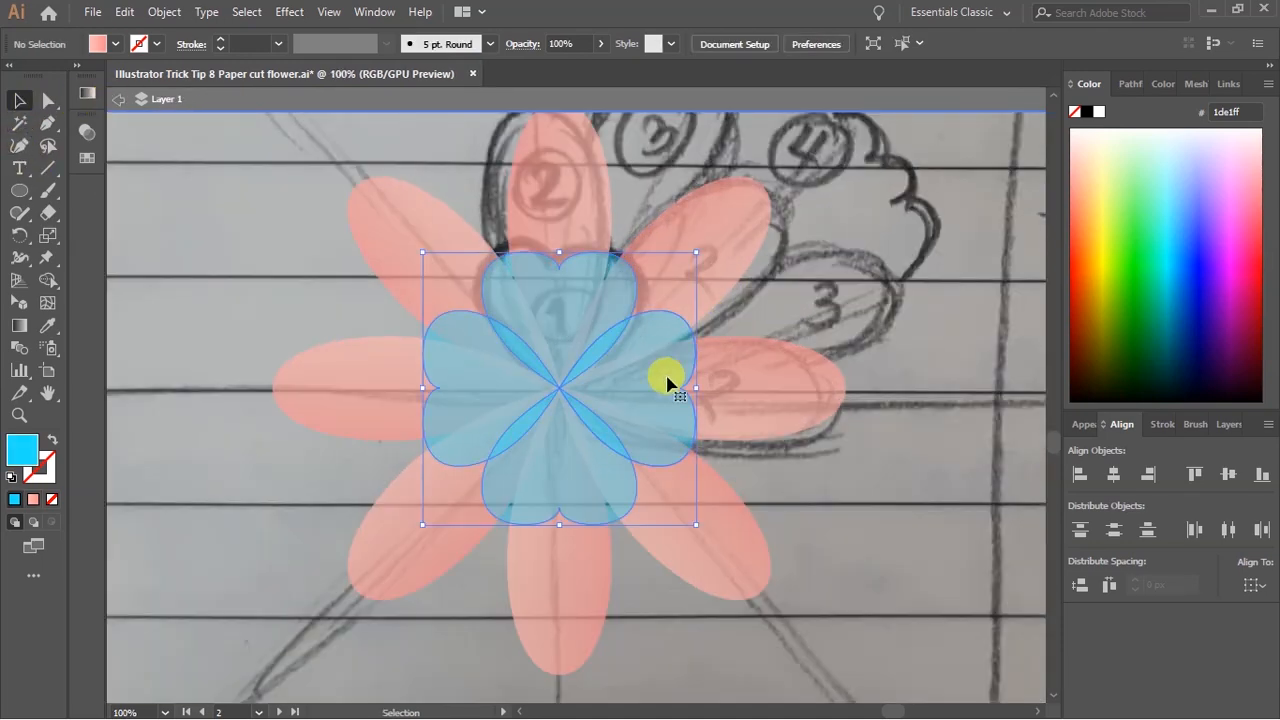
click(749, 366)
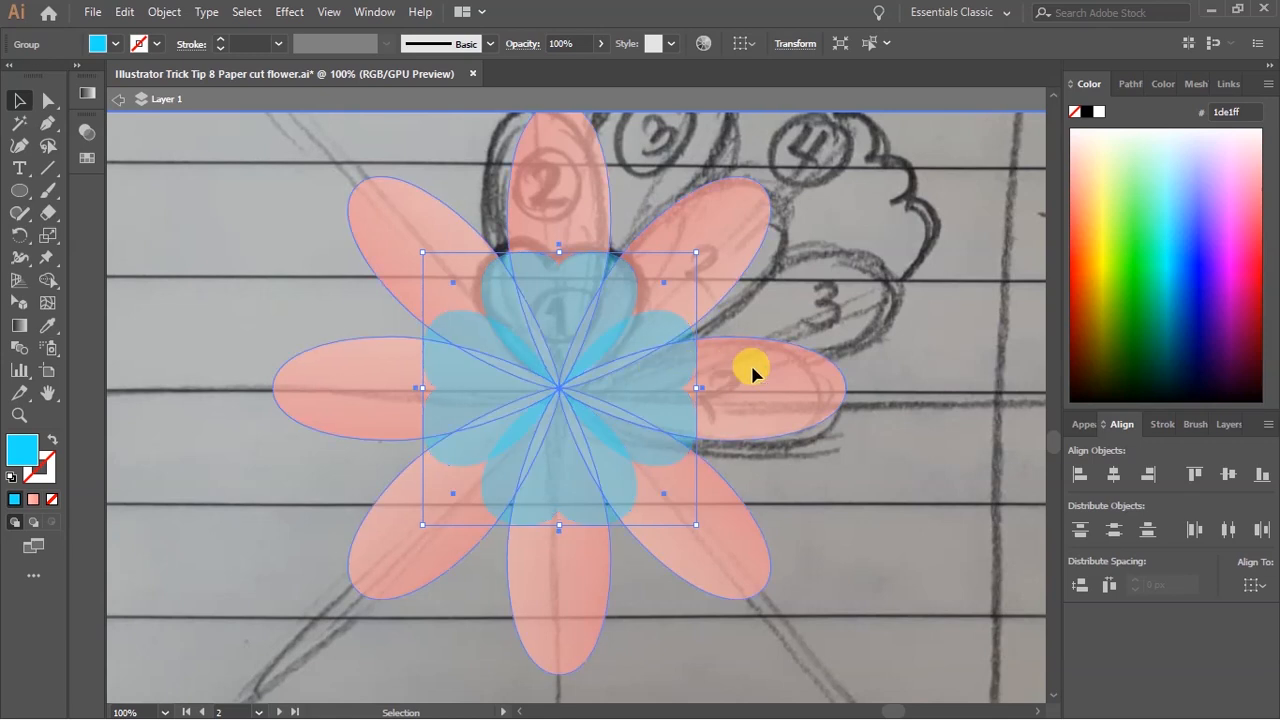
Send the sketch image backward one level so the red layer 3 petals lie in front of it.
scroll(623, 354, down, 1)
click(746, 327)
drag(856, 280, 779, 318)
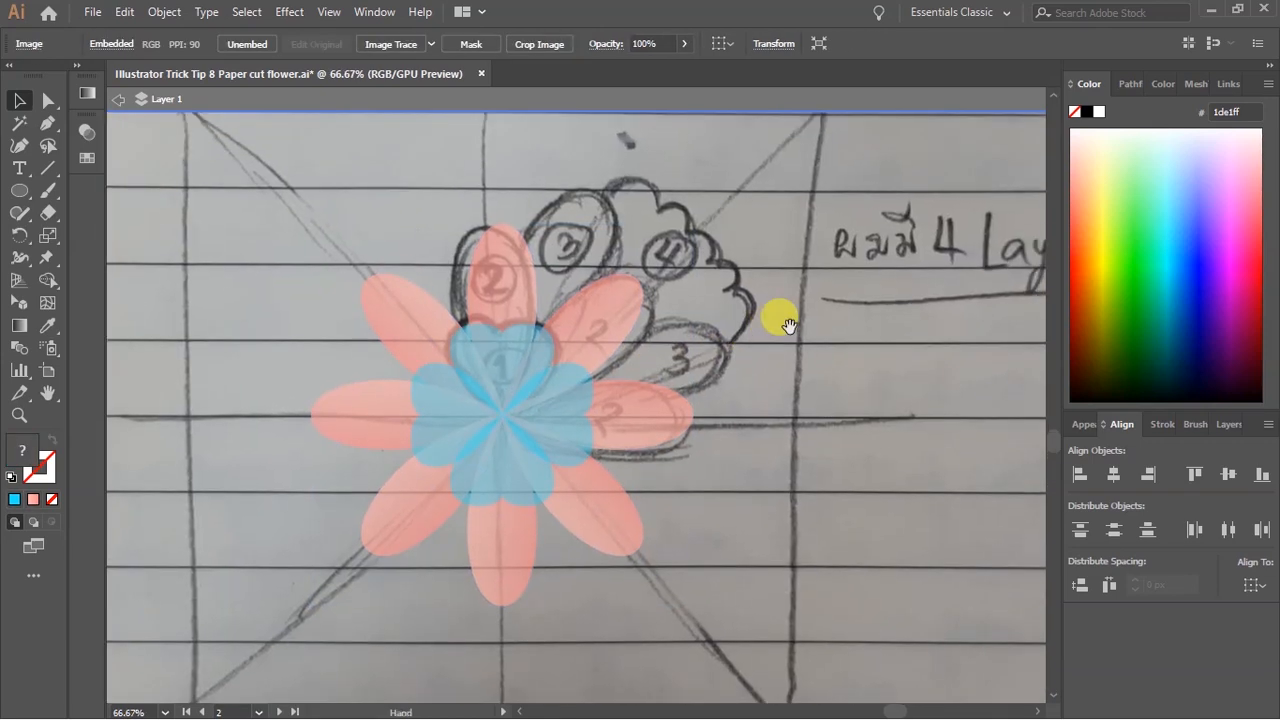
drag(699, 338, 655, 354)
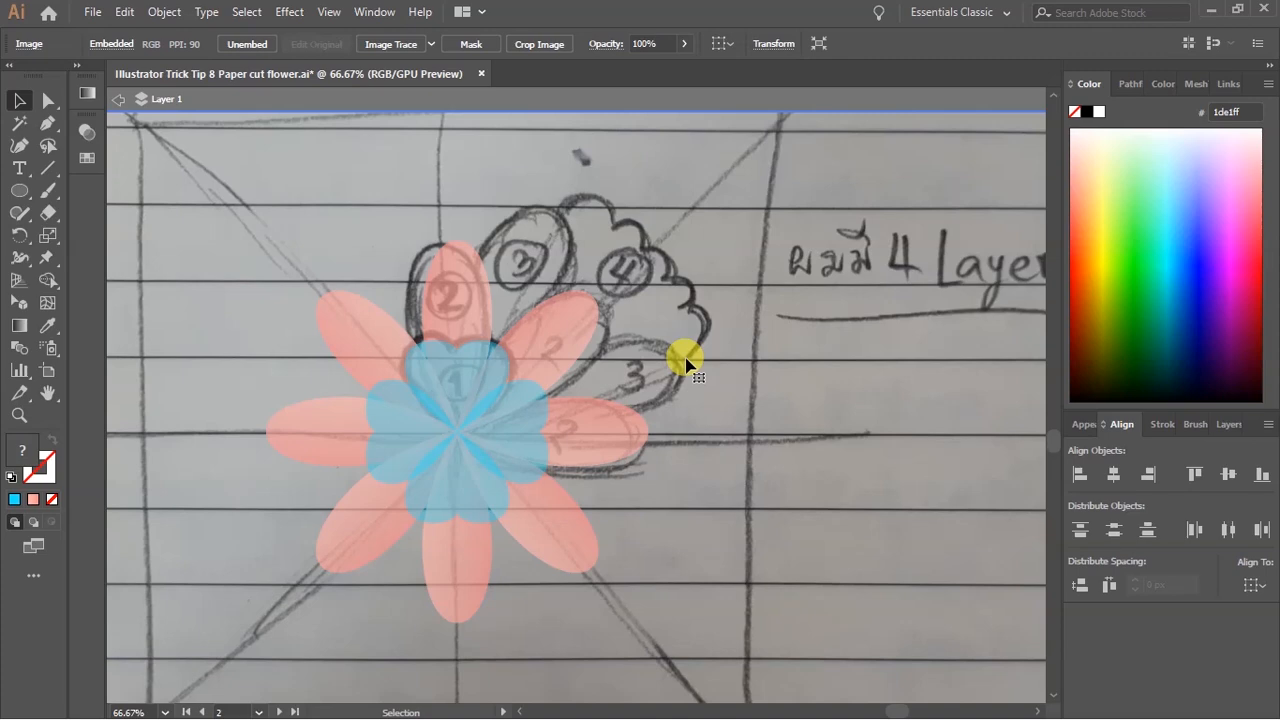
scroll(691, 364, down, 1)
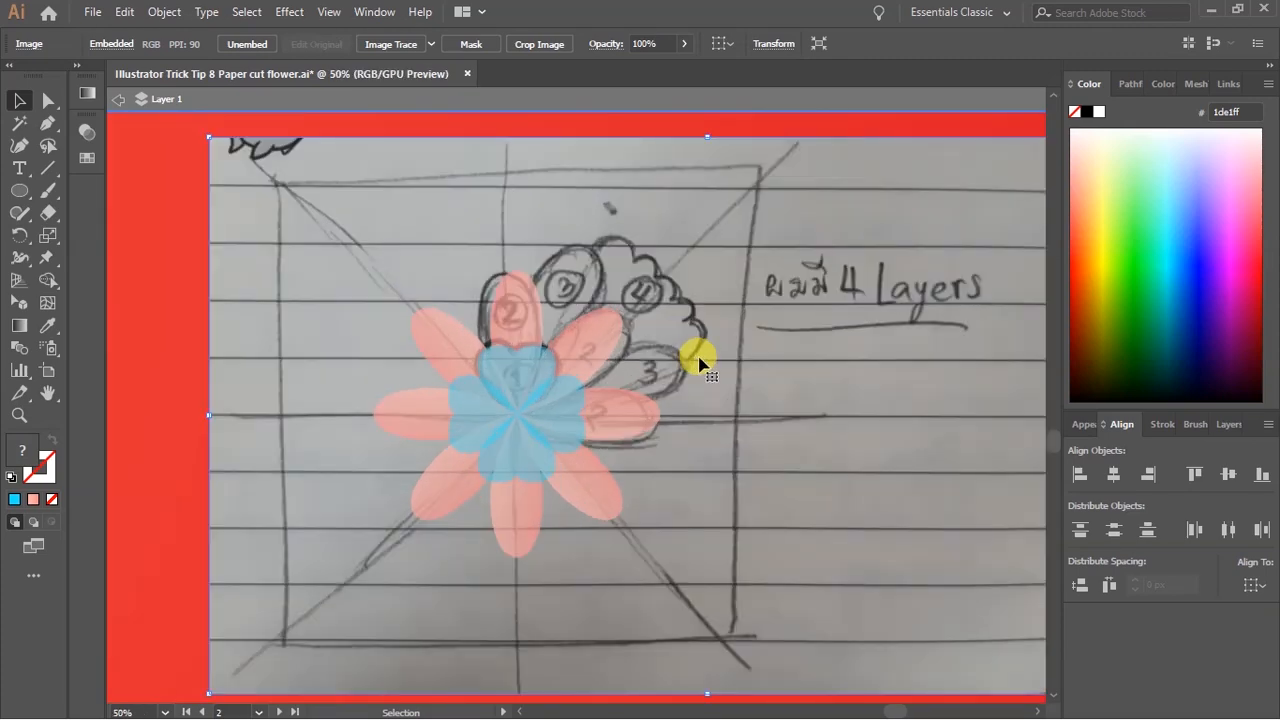
key(ctrl+[)
scroll(643, 400, up, 2)
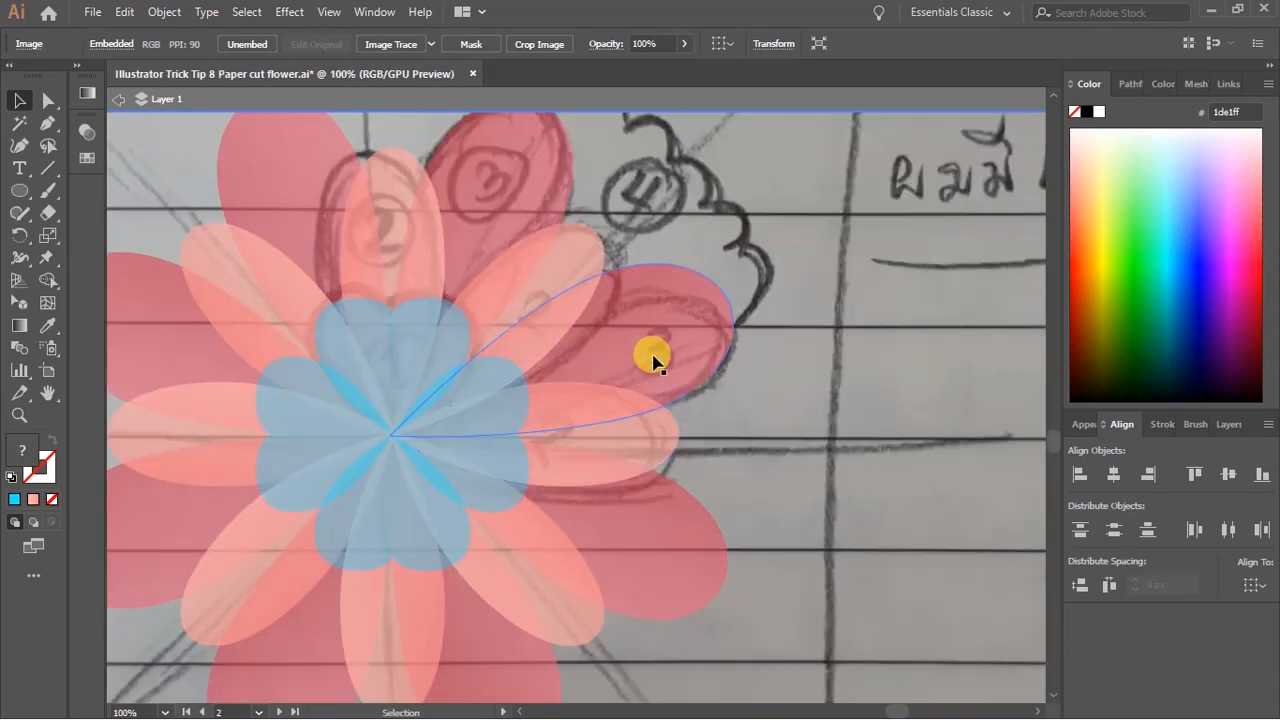
Delete seven of the red layer 3 petals, keeping only the one over the sketched petal 3 beside the top pink petal.
click(654, 362)
scroll(654, 364, down, 1)
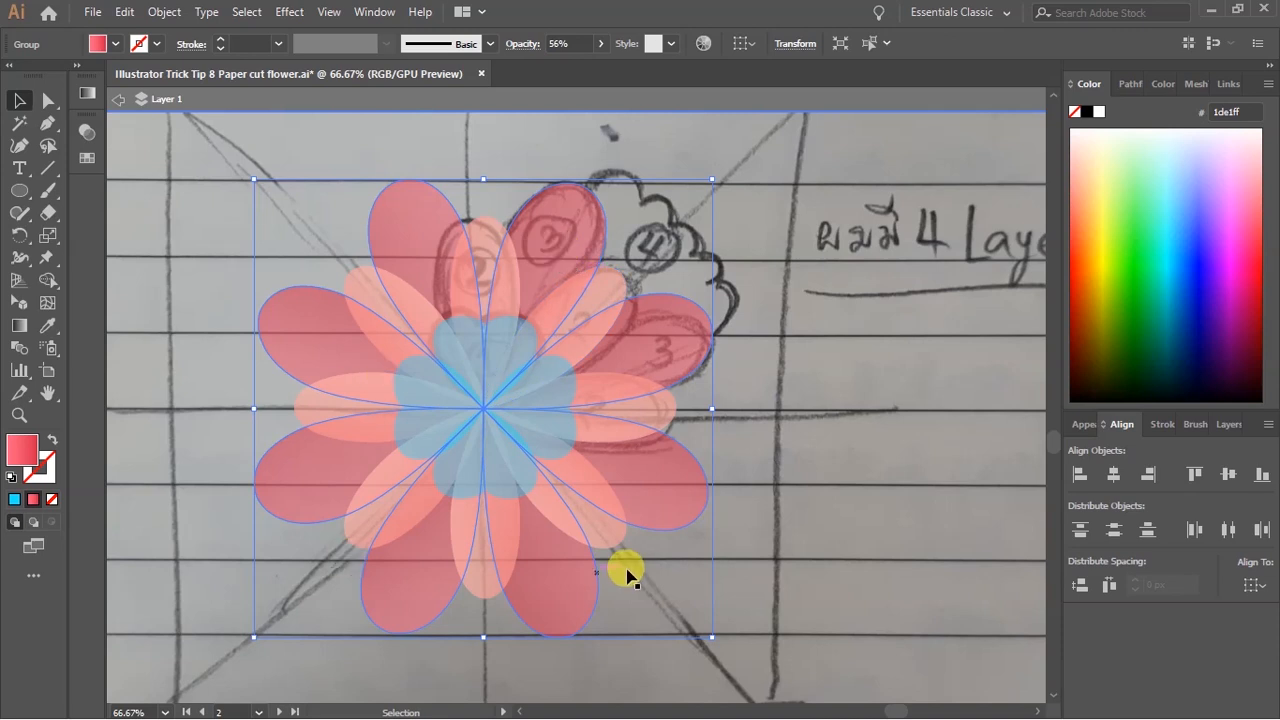
drag(571, 549, 719, 511)
drag(822, 287, 800, 331)
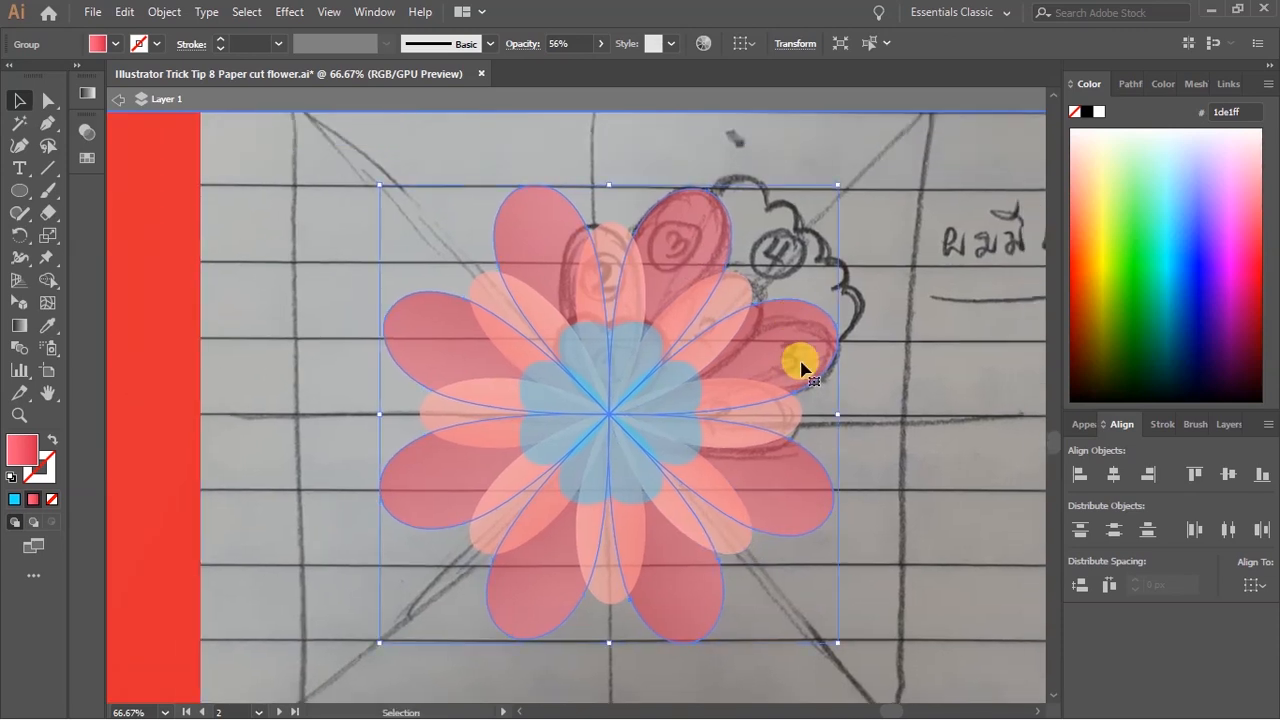
key(a)
click(917, 482)
click(814, 365)
shift+click(800, 481)
shift+click(684, 608)
shift+click(551, 591)
shift+click(429, 509)
shift+click(443, 357)
shift+click(531, 242)
key(Delete)
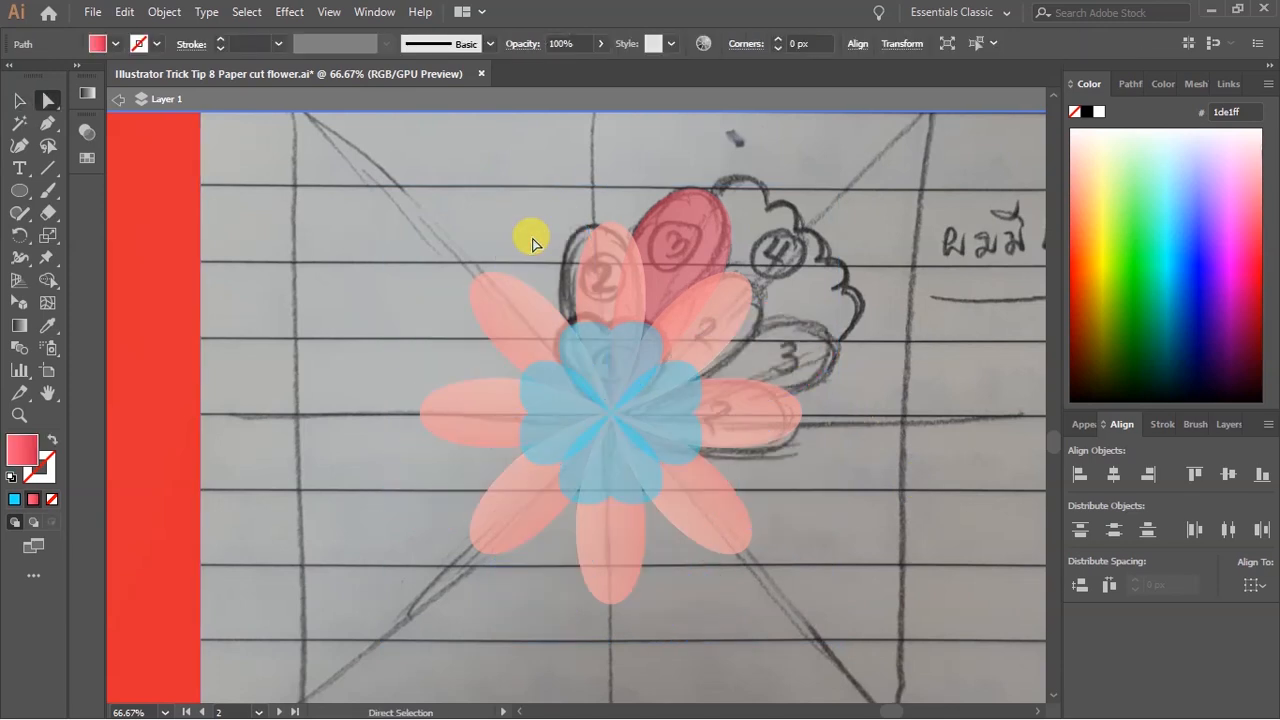
Isolate the remaining red layer 3 petal and move its bottom tip close to the flower's center.
key(v)
click(718, 236)
key(ctrl+=)
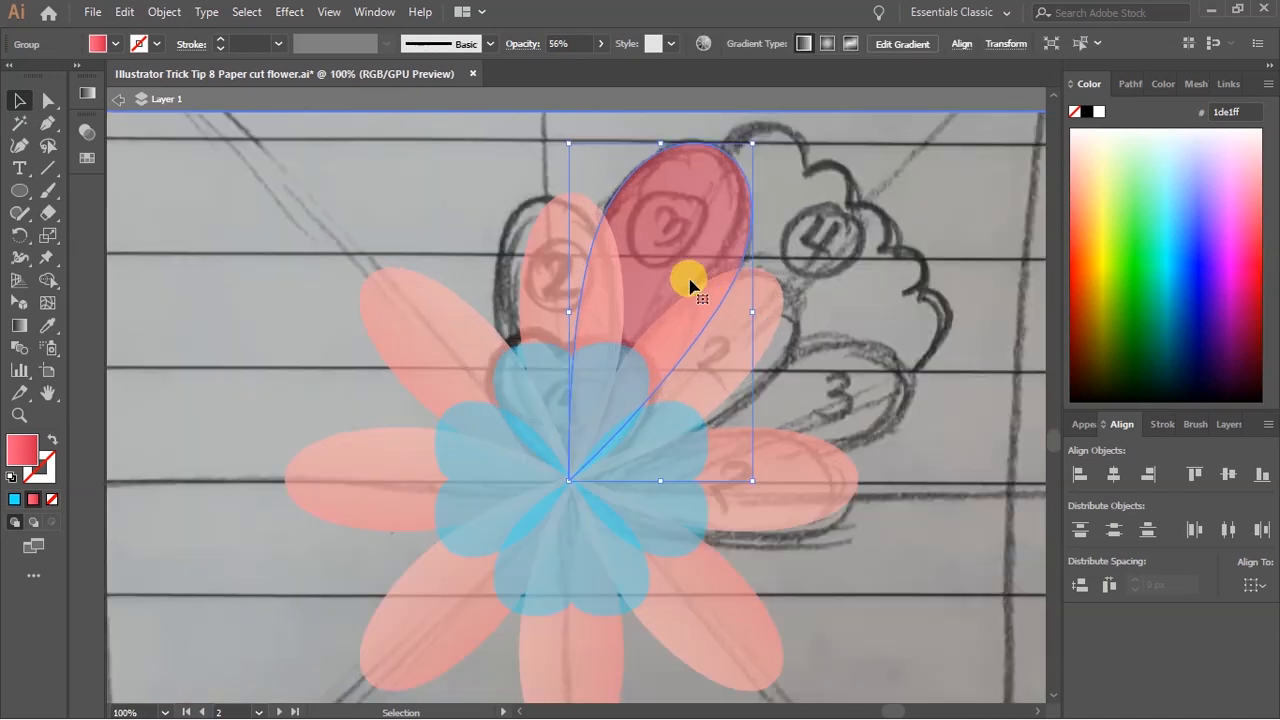
double_click(666, 268)
scroll(571, 457, up, 8)
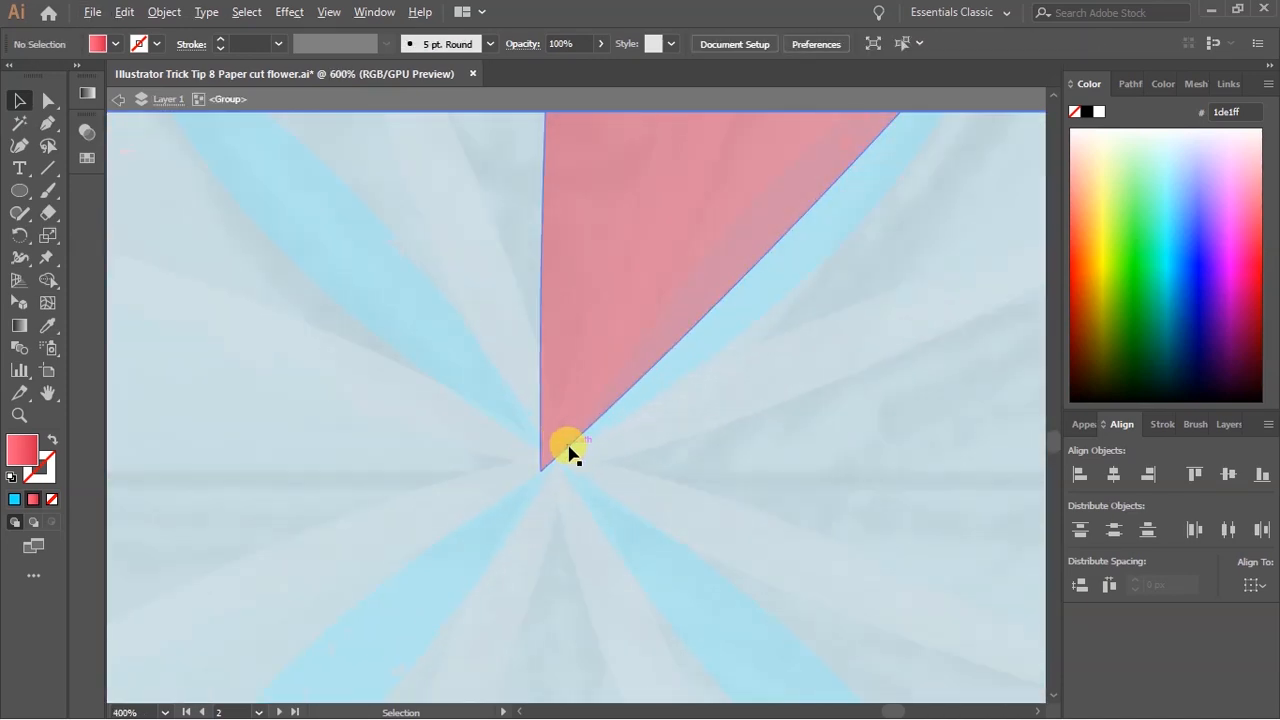
drag(530, 453, 566, 423)
scroll(539, 454, up, 4)
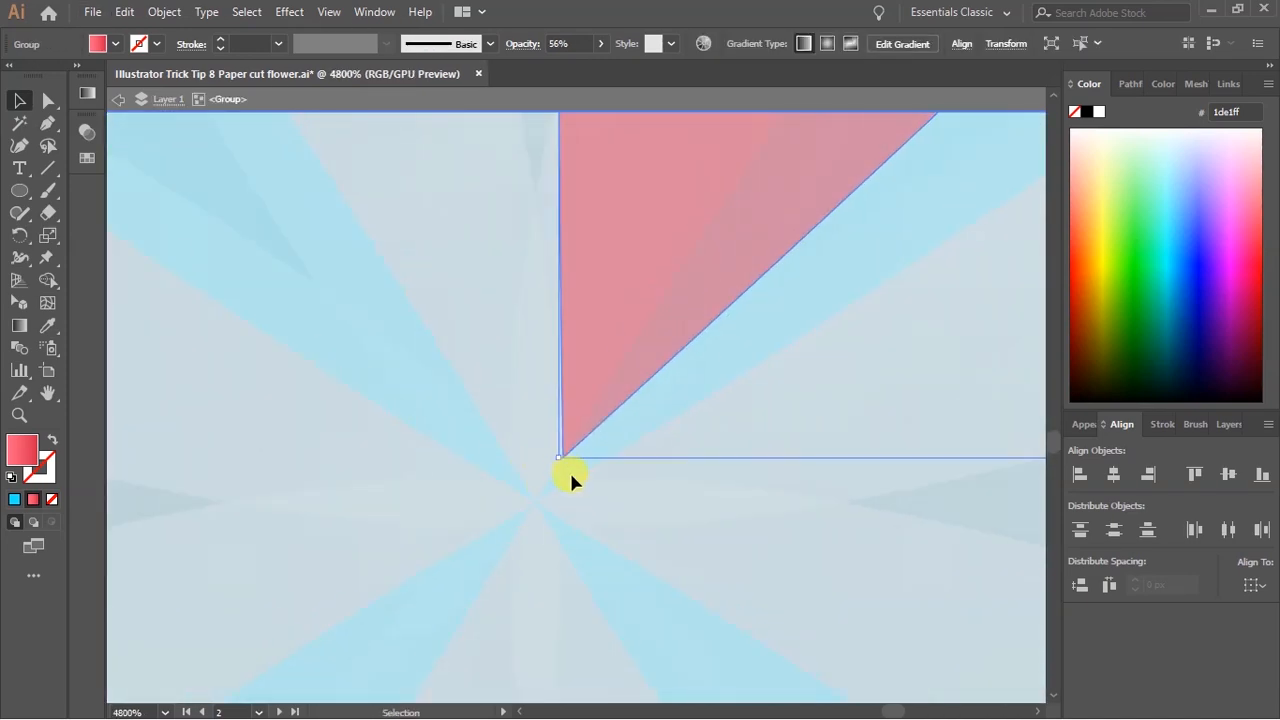
Align the red petal's bottom tip precisely with the flower's center point in outline view and restore the preview.
key(a)
key(ctrl+y)
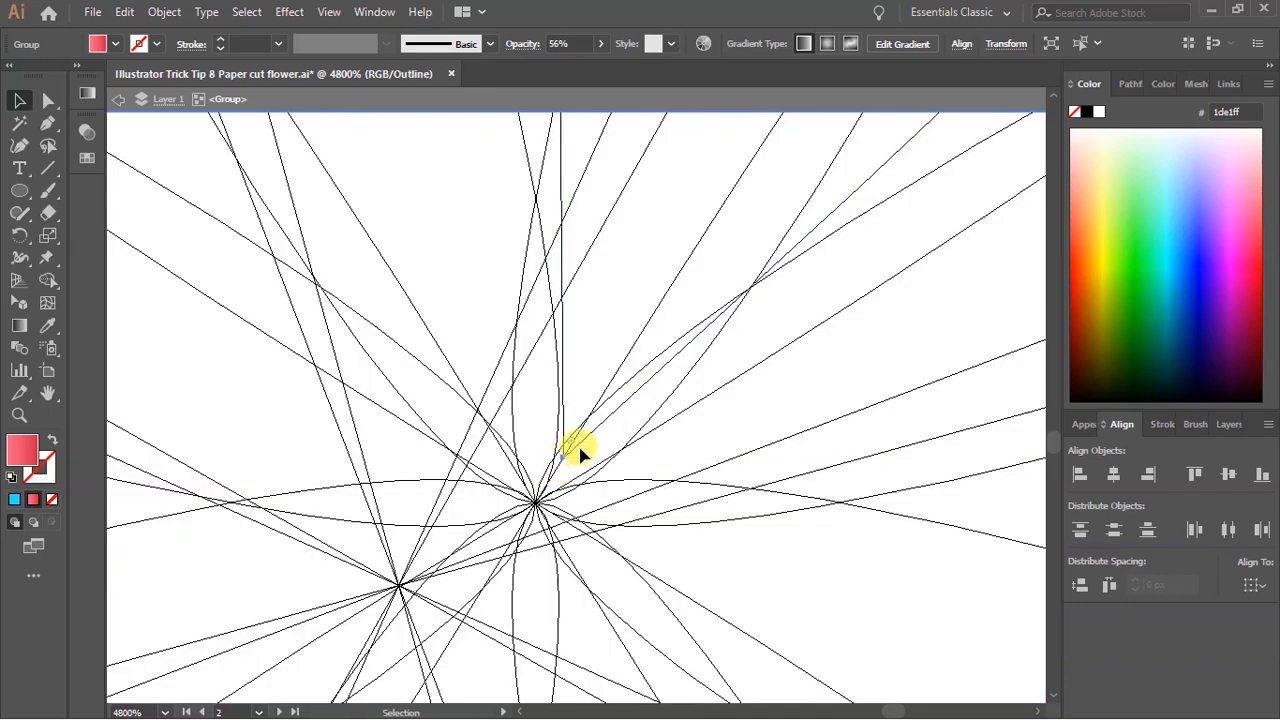
drag(582, 445, 560, 488)
scroll(558, 486, down, 8)
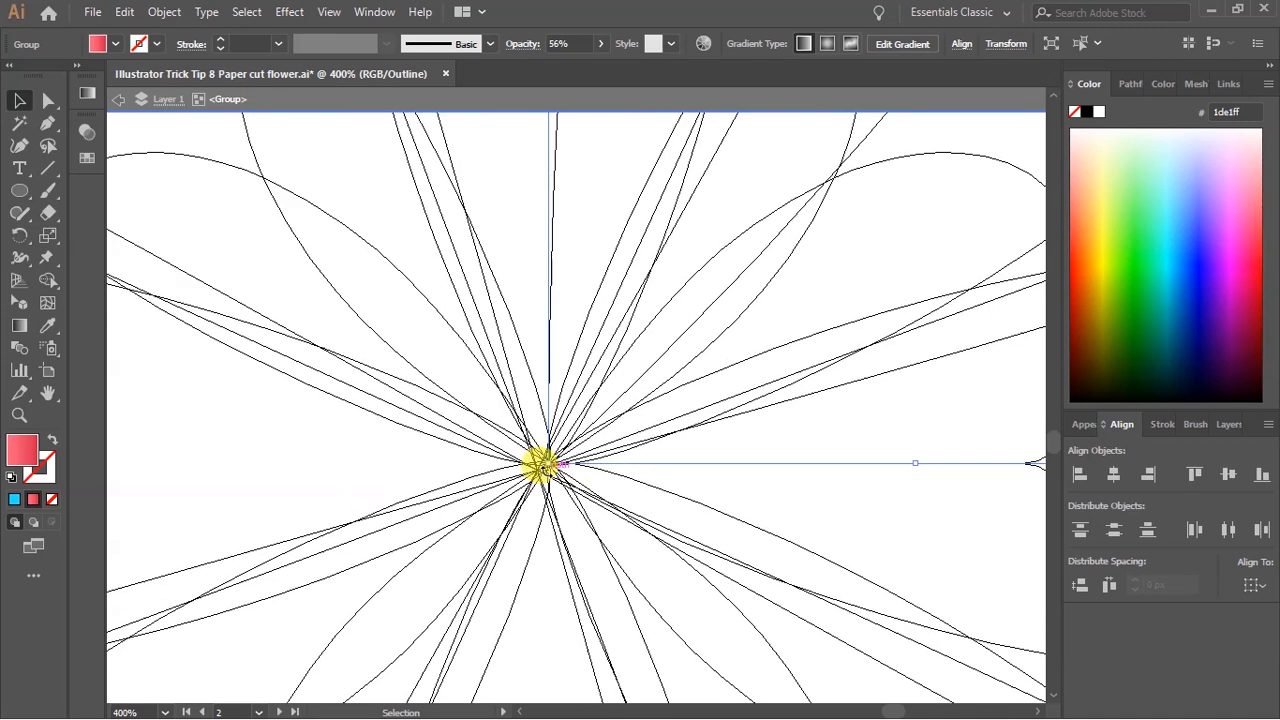
key(ctrl+y)
scroll(559, 462, down, 4)
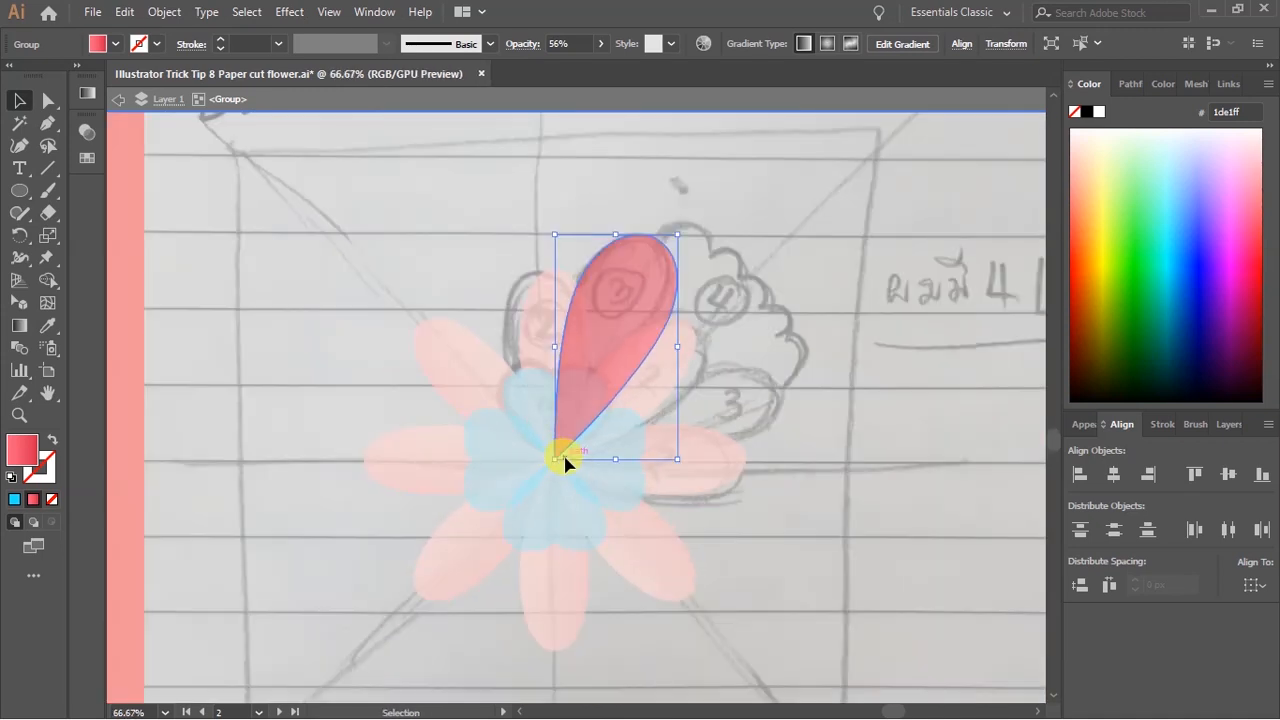
Make a copy of the red layer 3 petal rotated 45° around the flower's center point.
drag(584, 501, 599, 474)
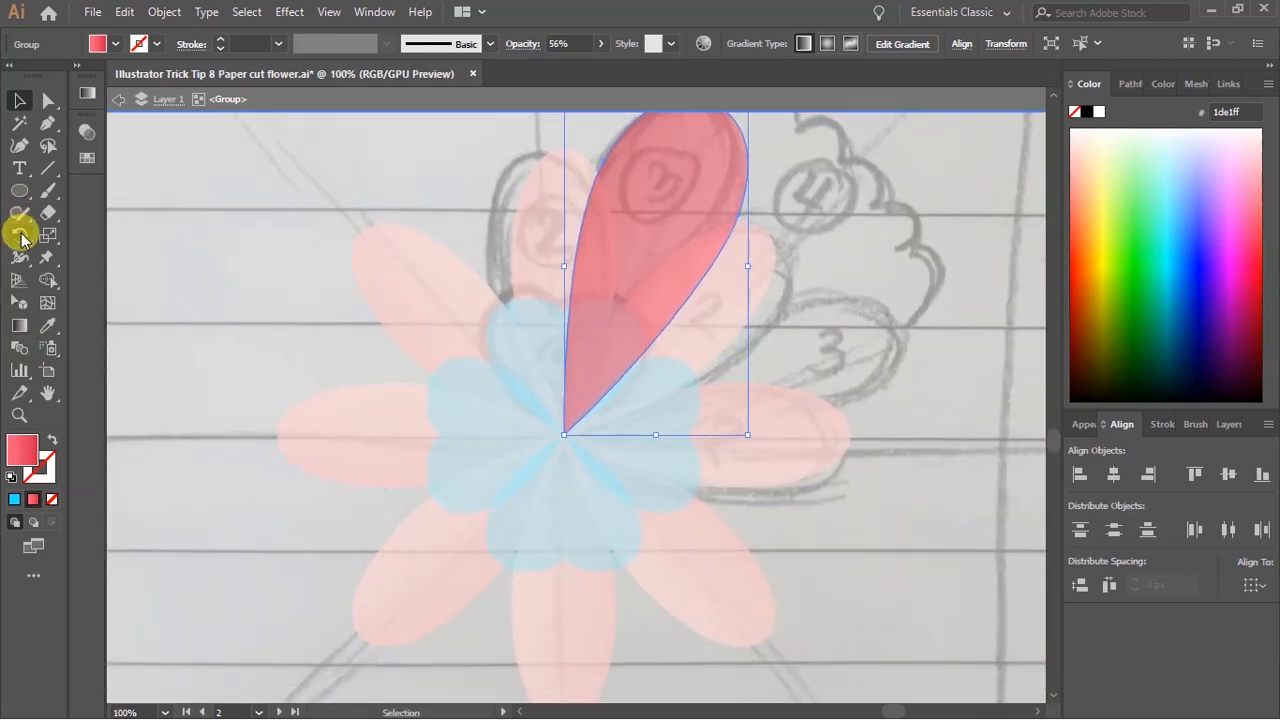
click(20, 236)
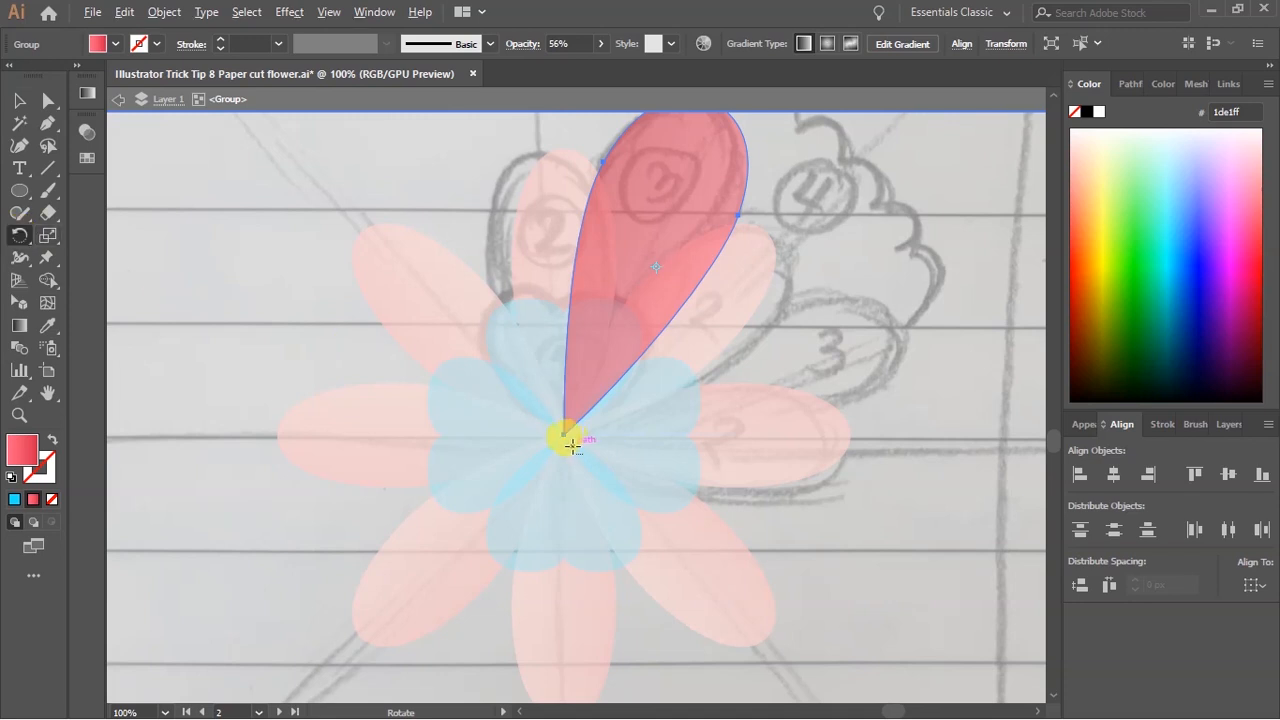
scroll(572, 444, up, 2)
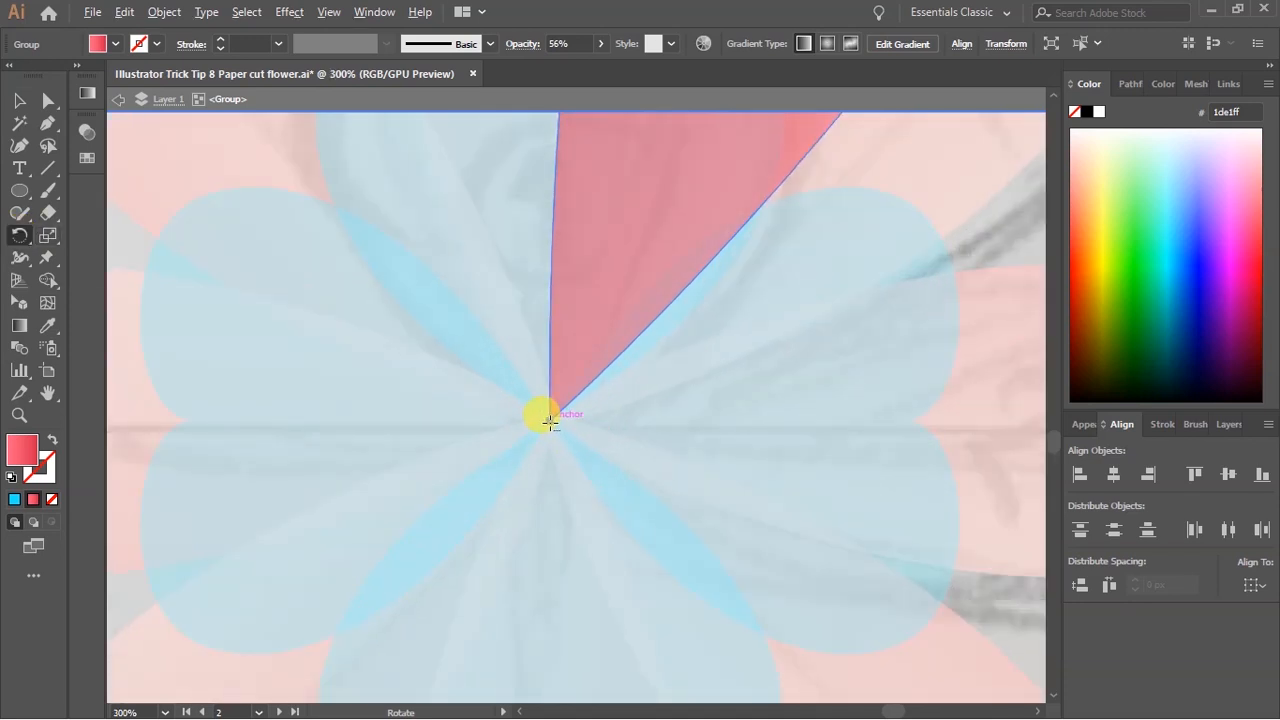
alt+click(550, 421)
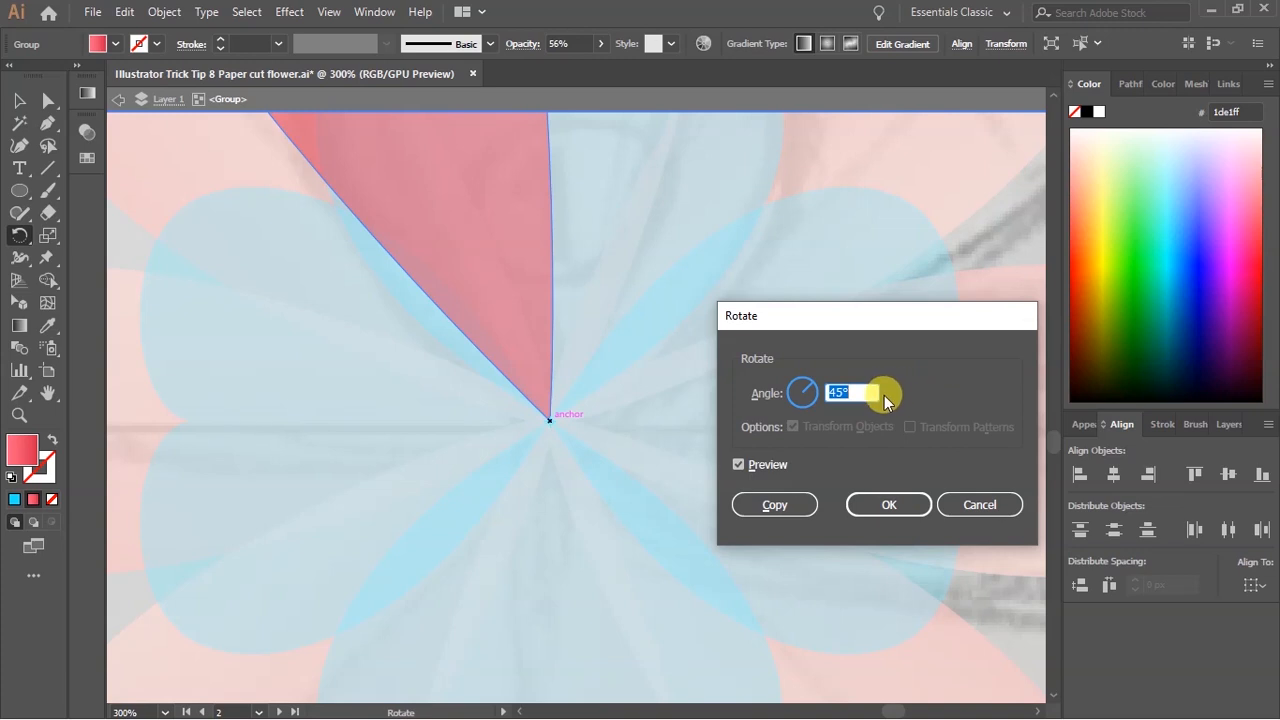
click(775, 505)
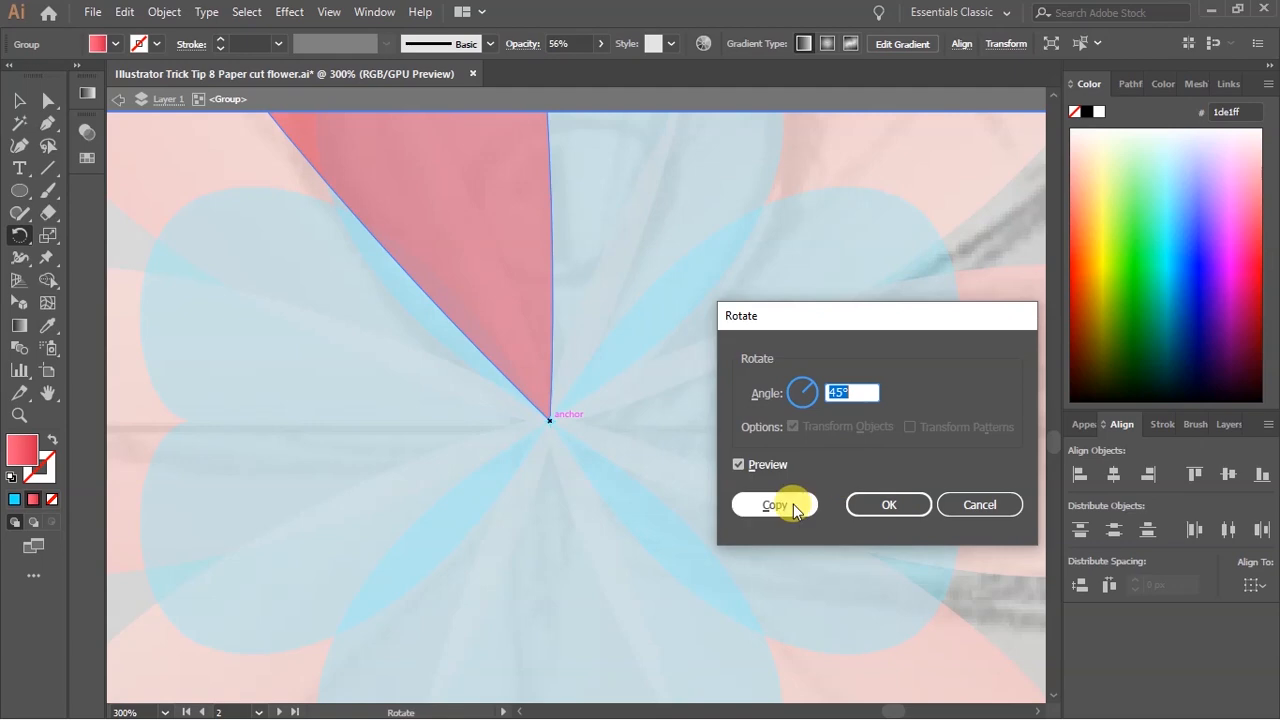
Repeat the 45° red petal copy six more times to complete a ring of eight, leaving nothing selected.
key(ctrl+1)
key(ctrl+minus)
key(ctrl+d)
key(ctrl+d)
key(ctrl+d)
key(ctrl+d)
key(ctrl+d)
key(ctrl+d)
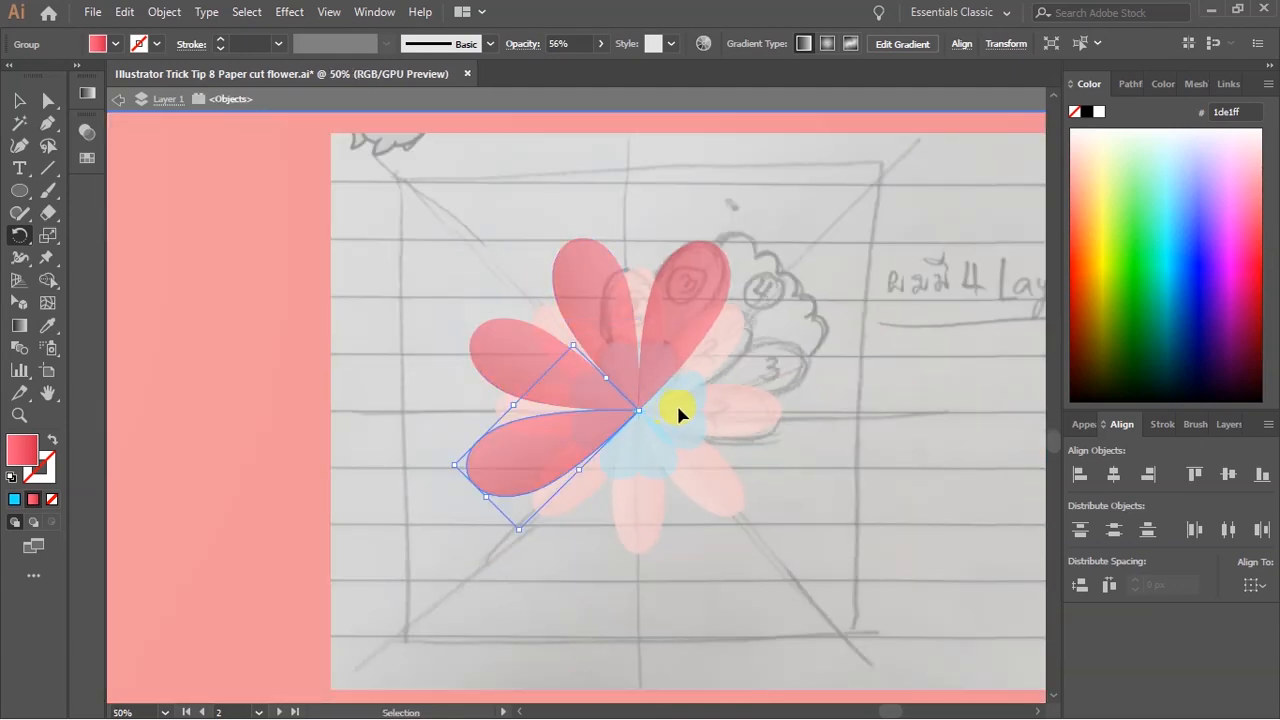
key(v)
click(837, 345)
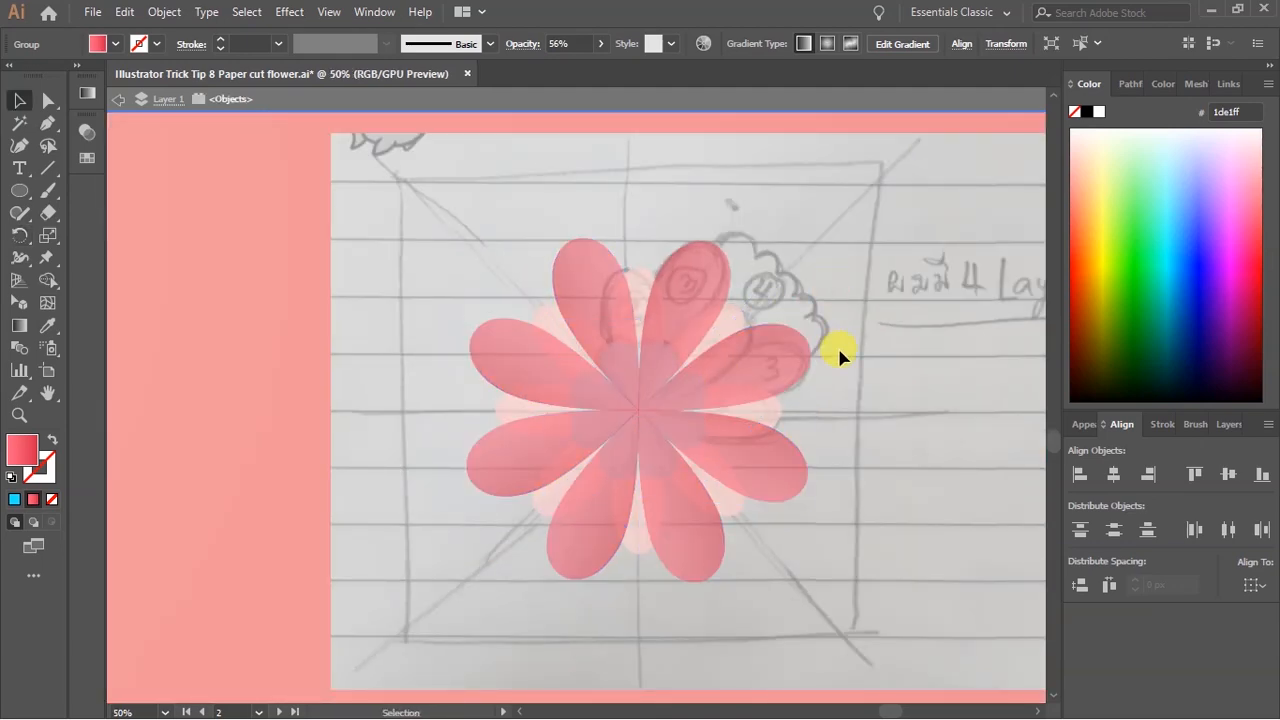
Group all eight red layer 3 petals and exit isolation mode.
key(ctrl+plus)
drag(771, 261, 776, 261)
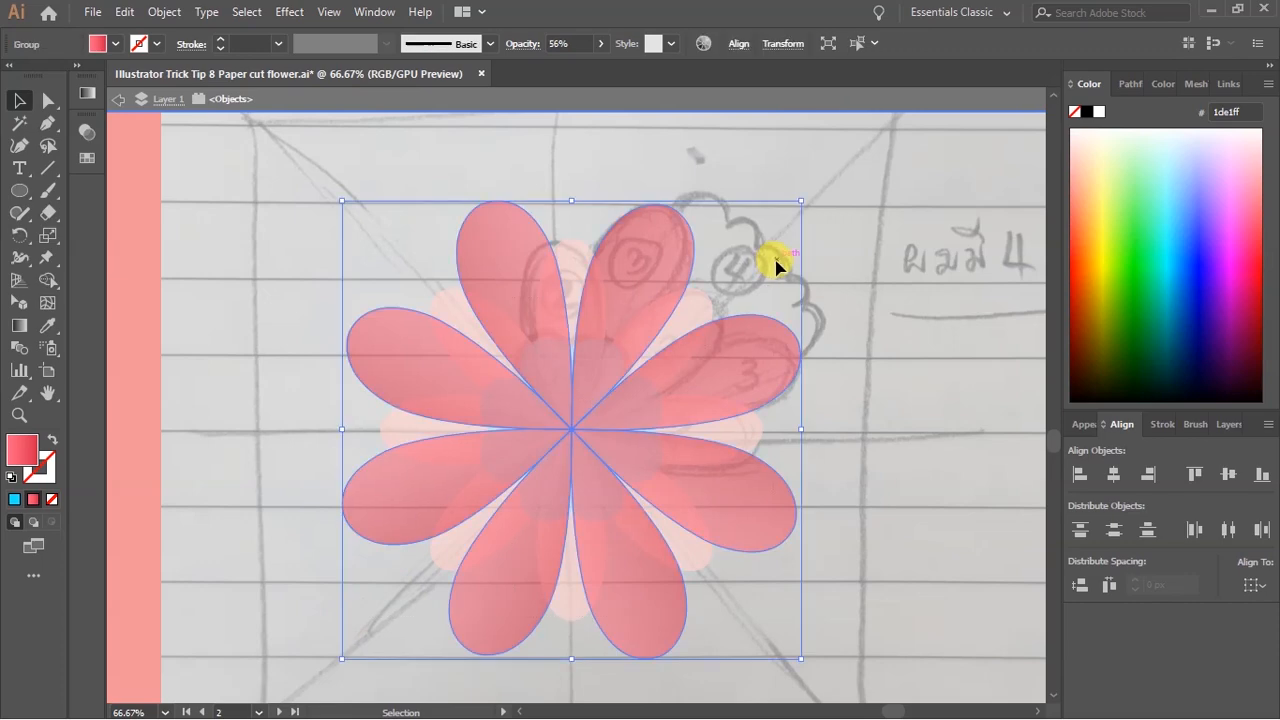
key(ctrl+g)
click(777, 262)
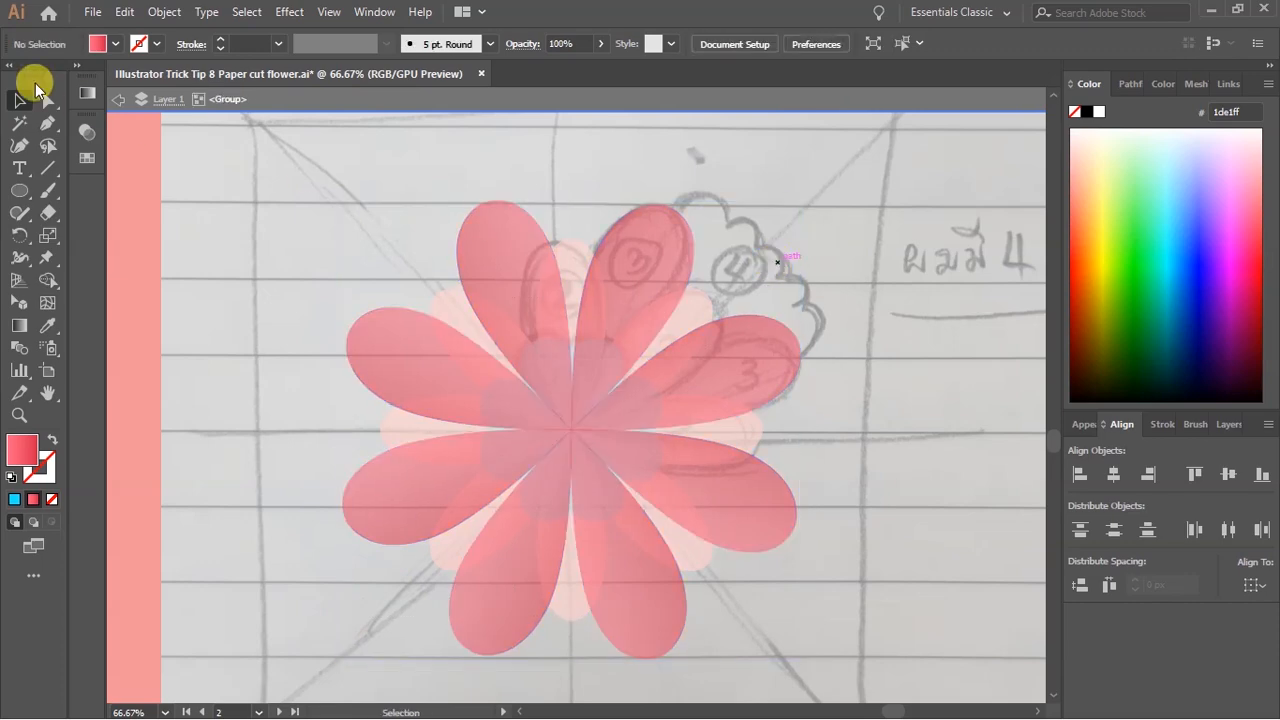
click(114, 100)
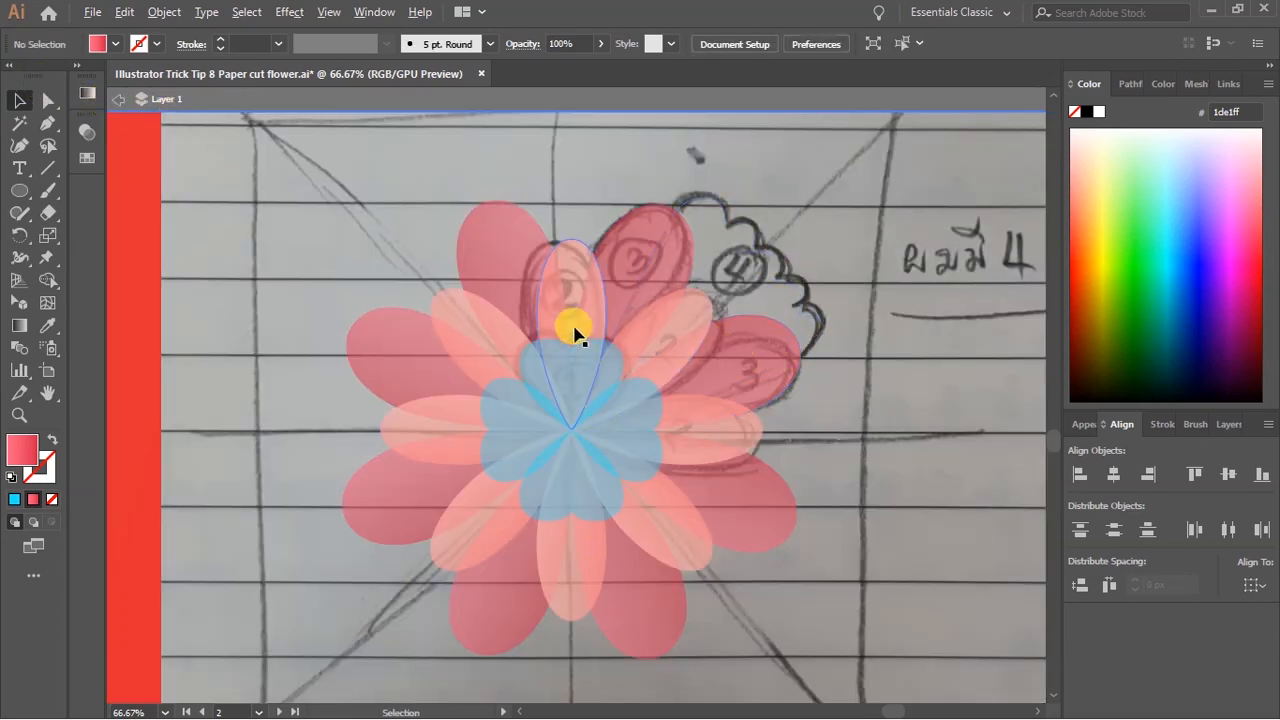
Send the sketch image backward one level so the scalloped layer 4 segments lie in front of it.
scroll(574, 328, down, 2)
scroll(726, 333, up, 1)
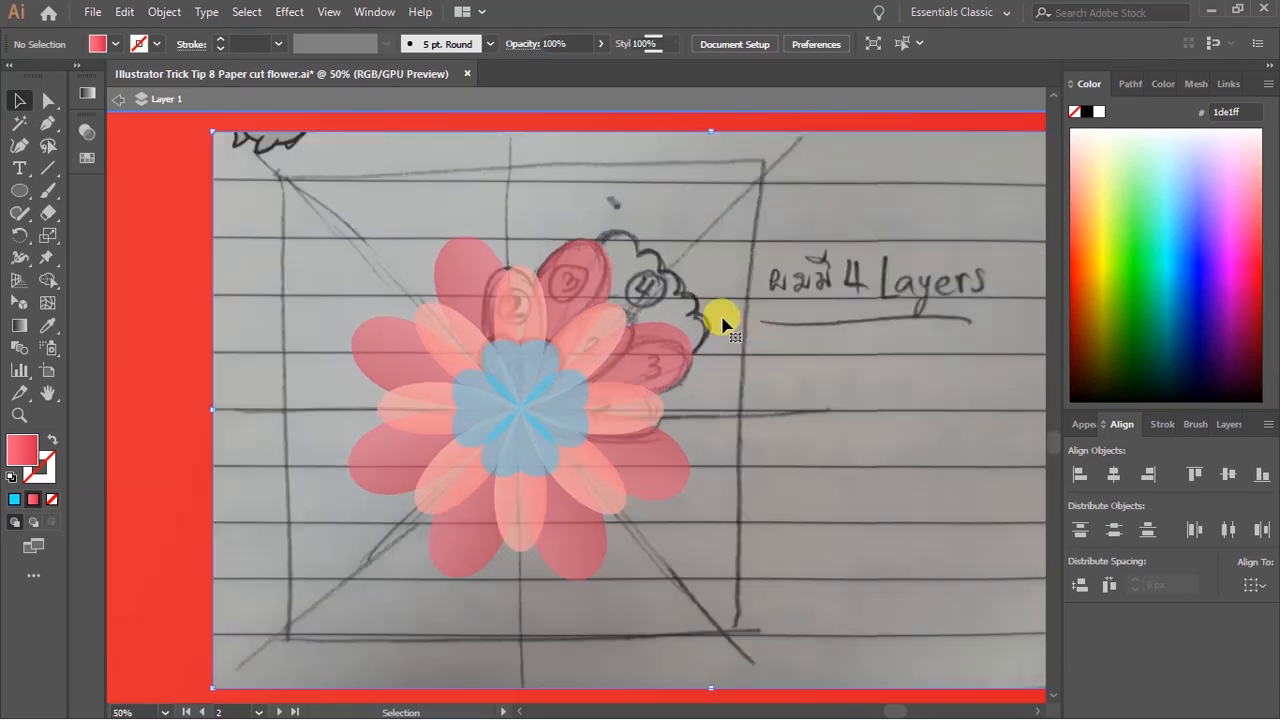
key(ctrl+[)
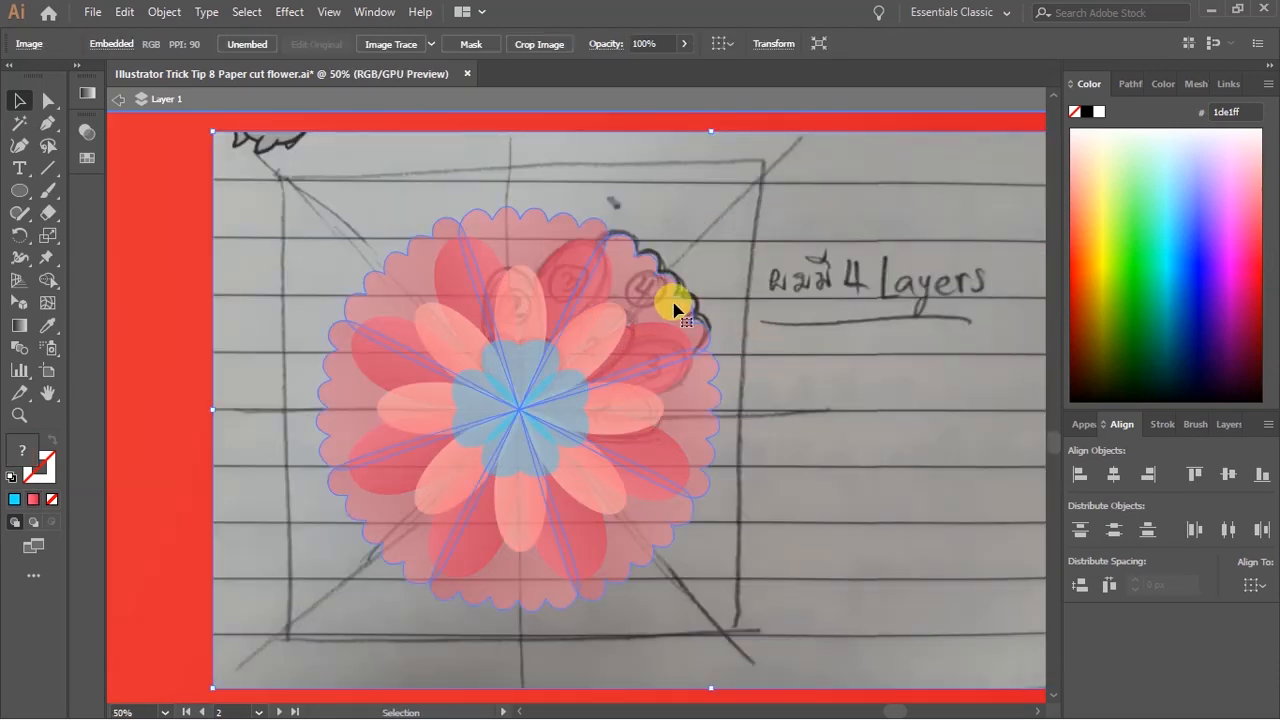
Delete seven of the scalloped layer 4 segments, keeping only the one at the top of the flower.
click(676, 309)
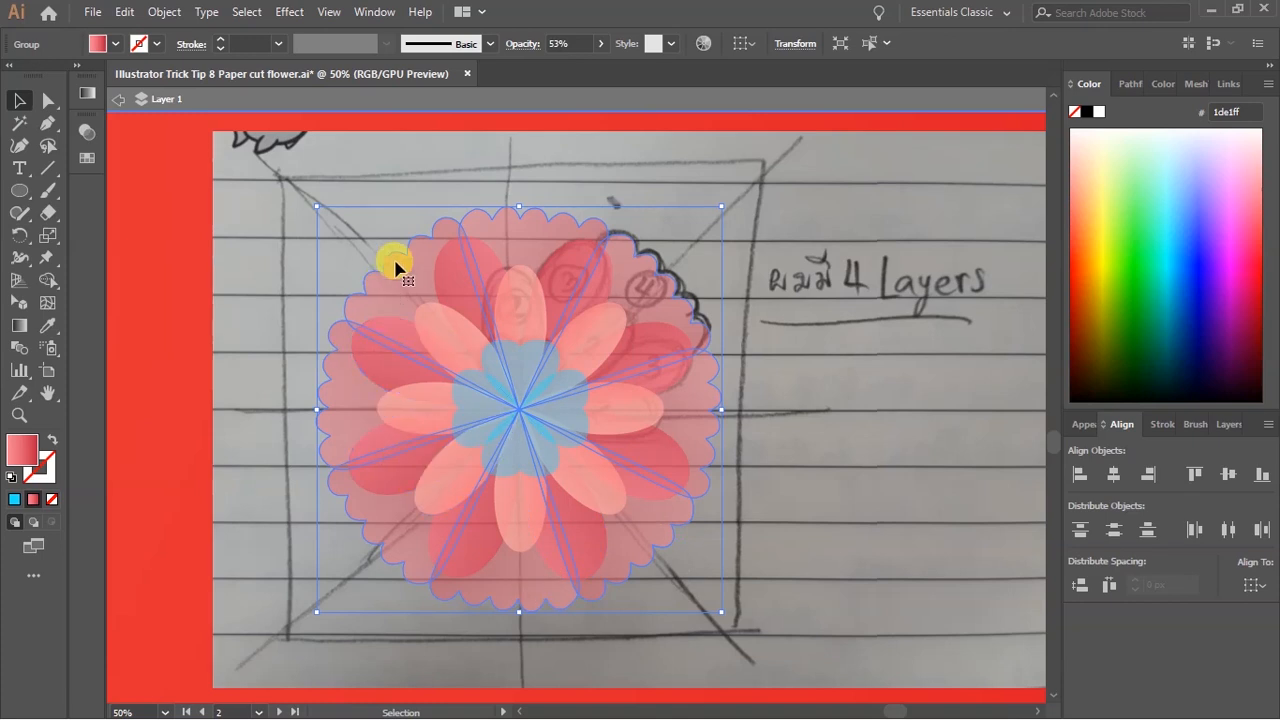
key(a)
click(805, 302)
click(670, 300)
shift+click(686, 430)
shift+click(648, 522)
shift+click(507, 576)
shift+click(380, 523)
shift+click(326, 403)
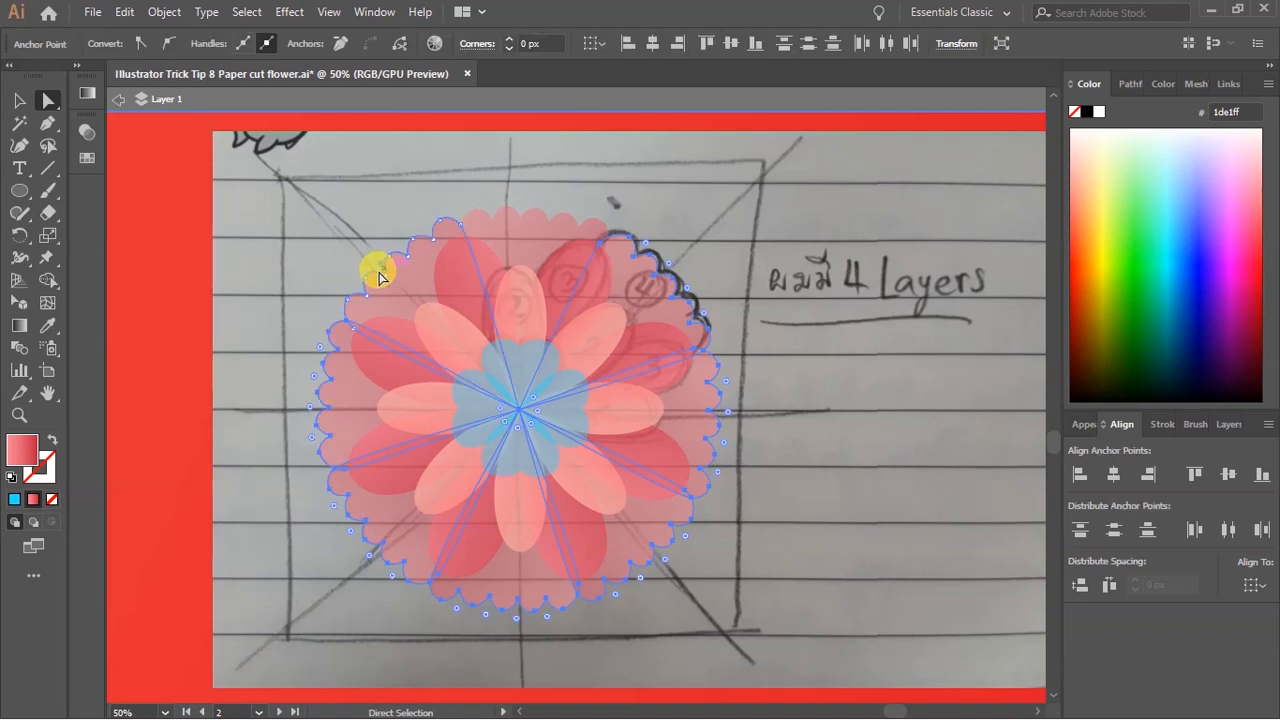
key(Delete)
key(v)
scroll(434, 284, up, 1)
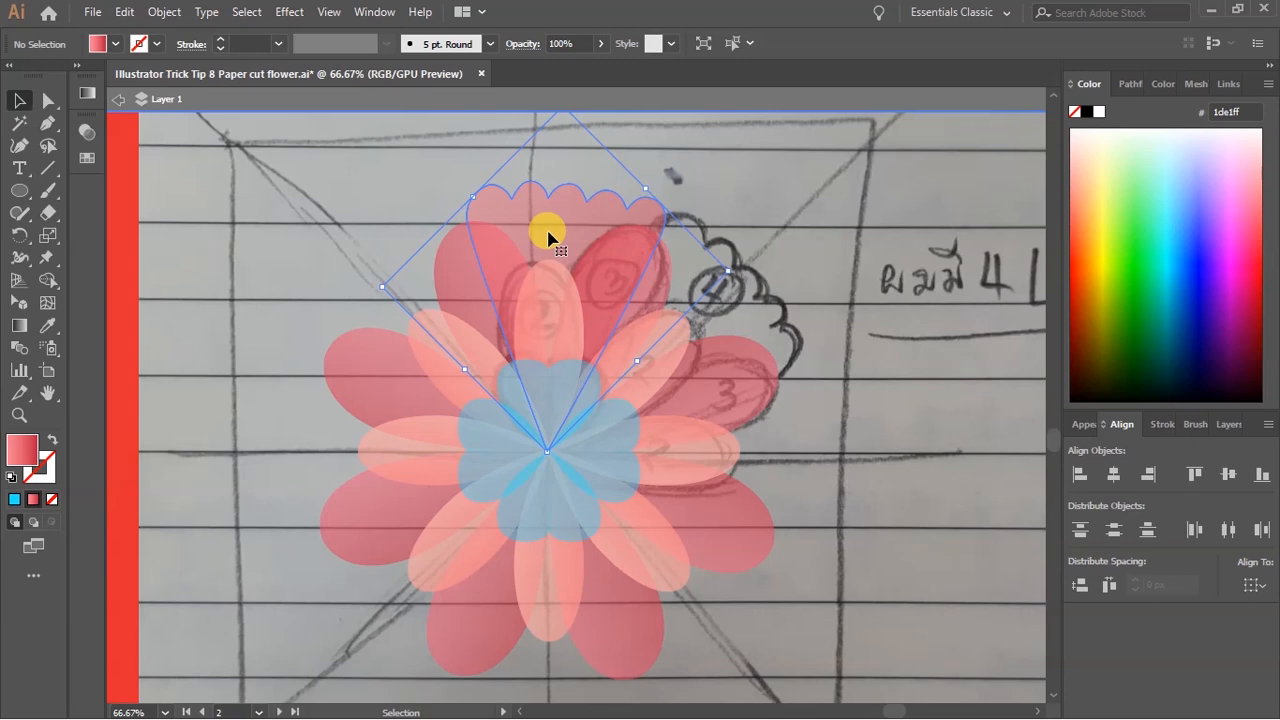
Isolate the remaining scalloped segment, align its bottom tip with the flower's center point in outline view, and restore the preview.
double_click(552, 240)
scroll(549, 363, up, 4)
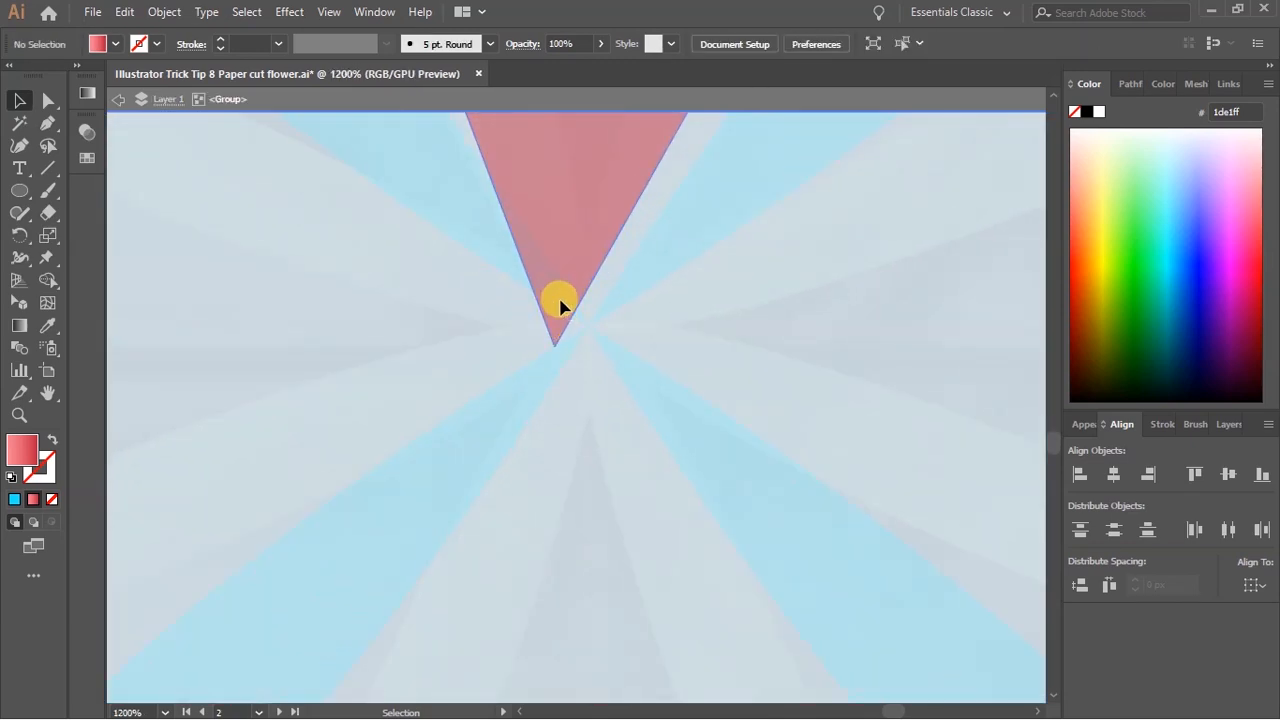
click(568, 300)
key(ctrl+y)
scroll(588, 348, up, 4)
scroll(588, 348, up, 2)
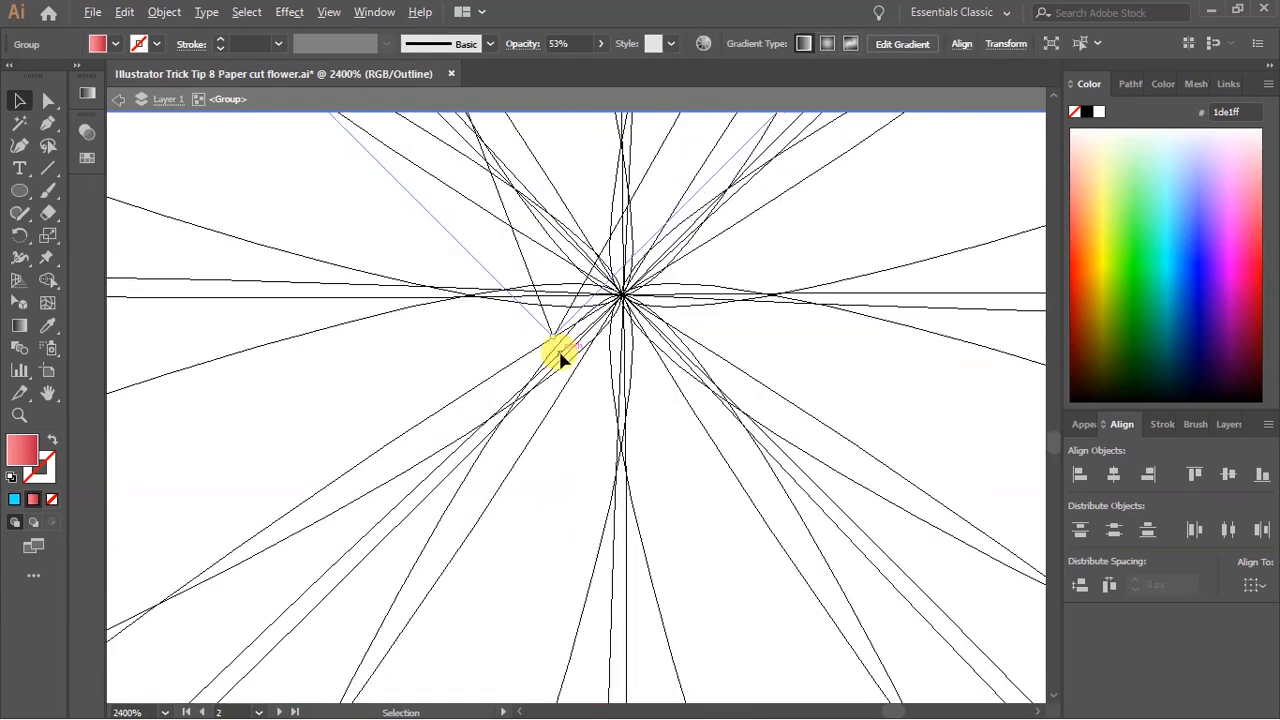
drag(560, 325, 623, 286)
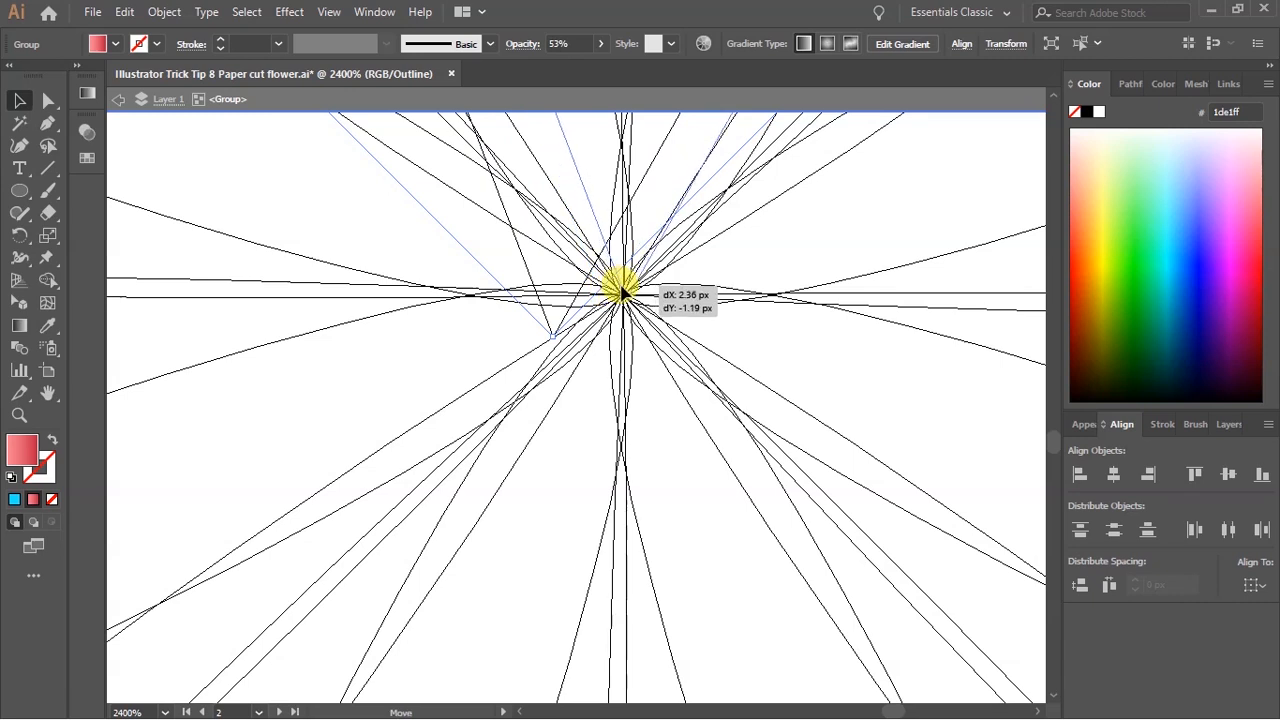
scroll(651, 280, up, 2)
key(ctrl+y)
drag(551, 251, 541, 251)
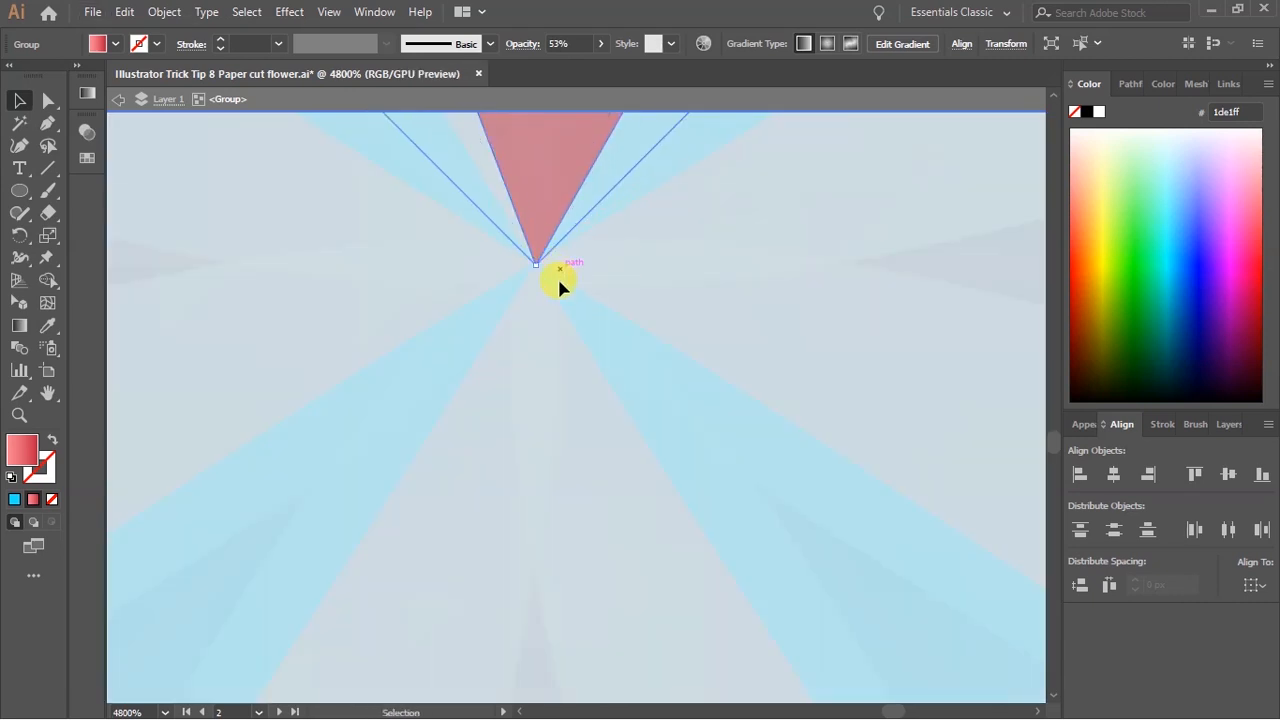
Make a copy of the scalloped segment rotated 45° around the flower's center point.
scroll(557, 283, down, 14)
scroll(604, 380, up, 1)
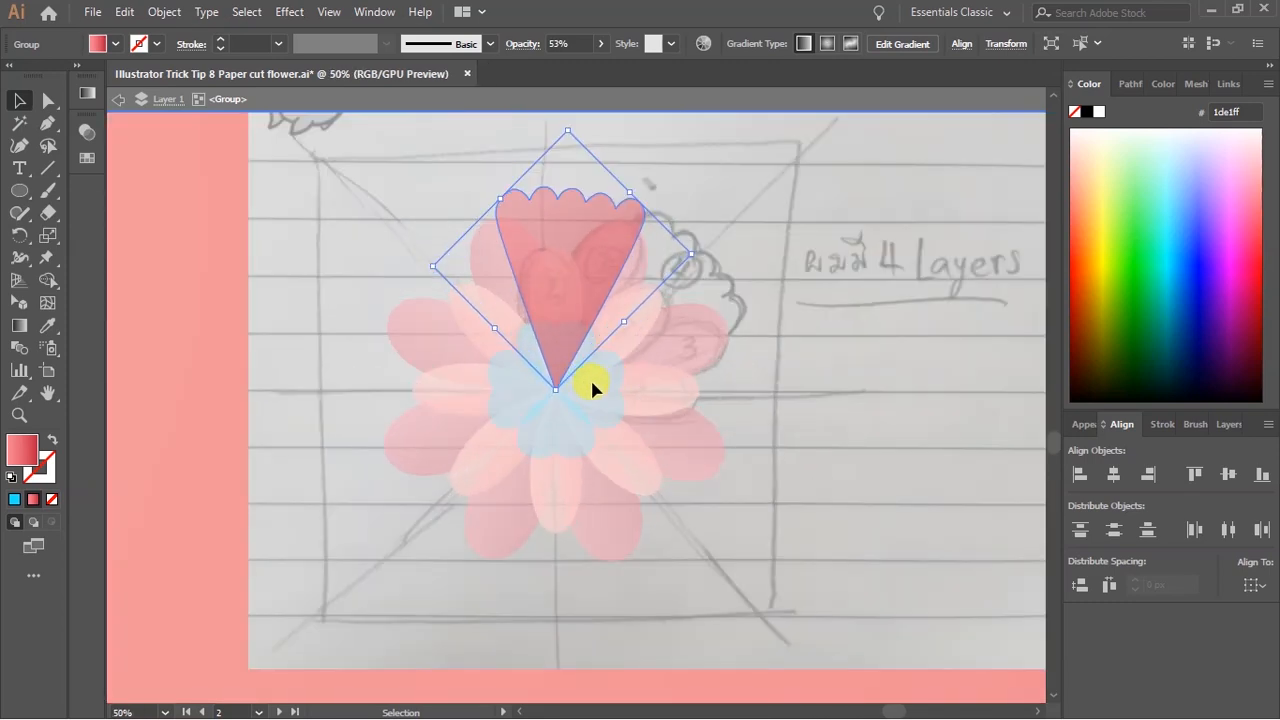
click(25, 236)
scroll(480, 390, up, 3)
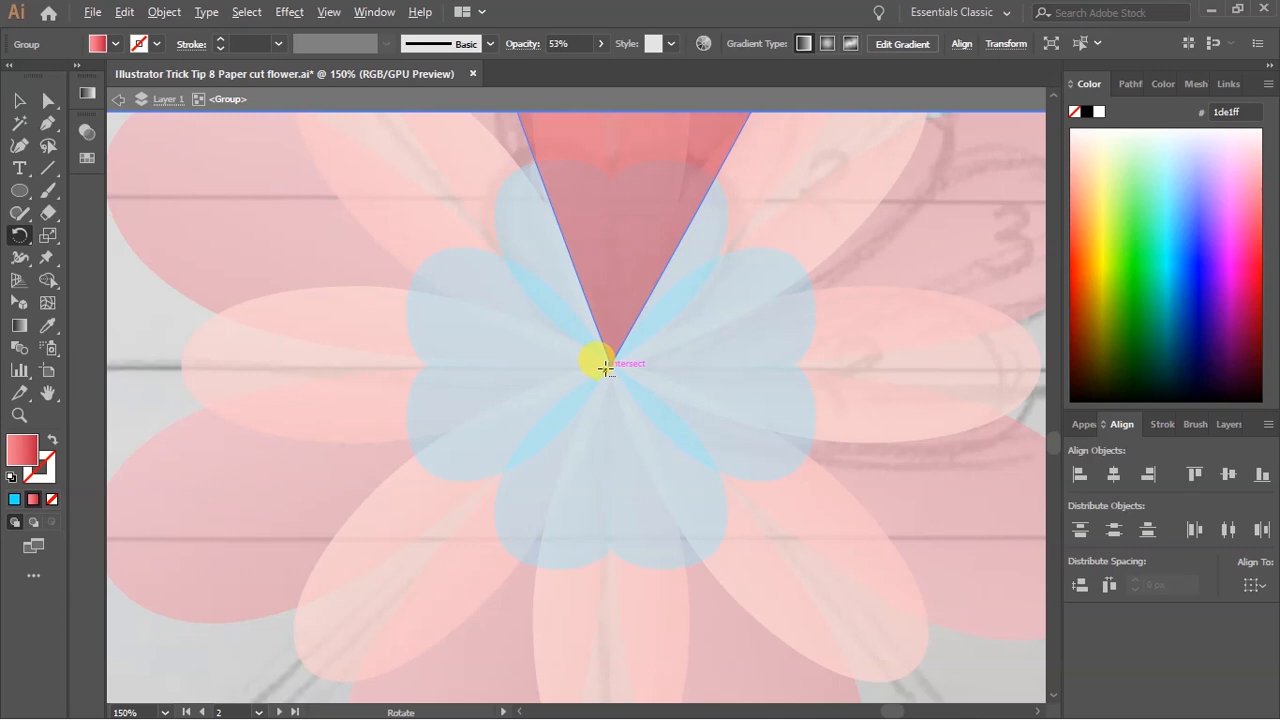
alt+click(609, 365)
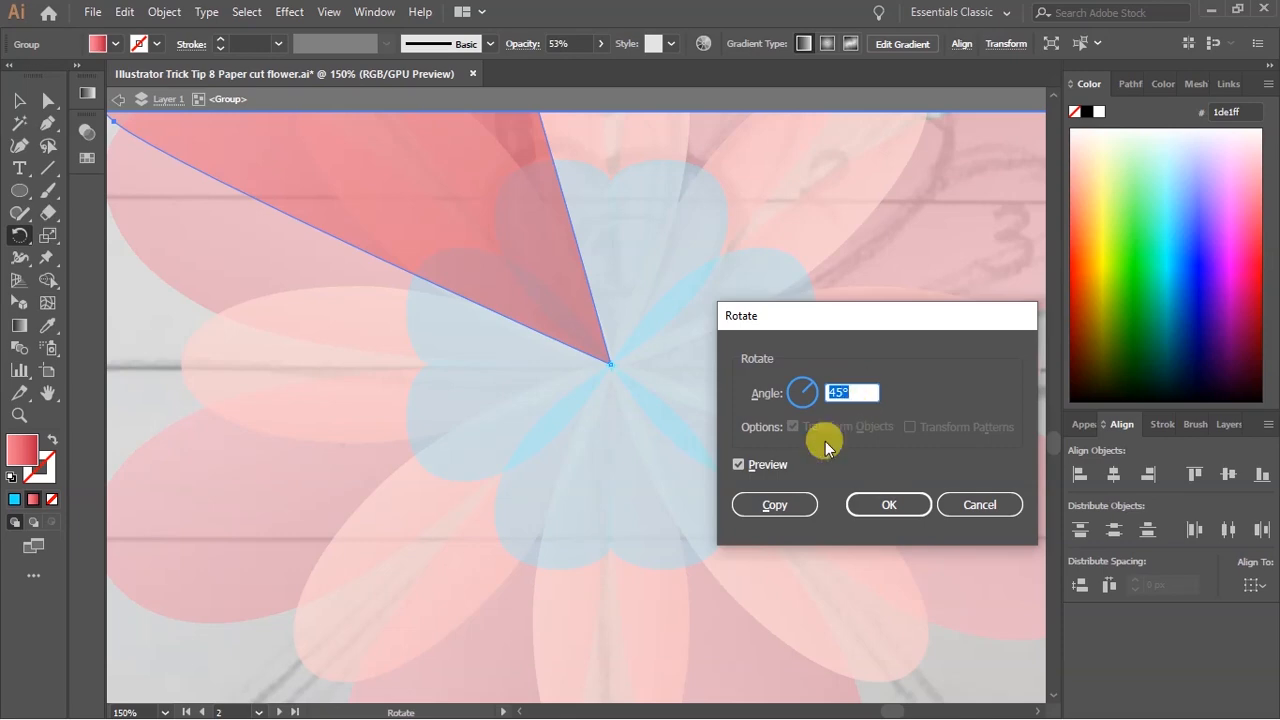
click(775, 504)
scroll(520, 382, down, 4)
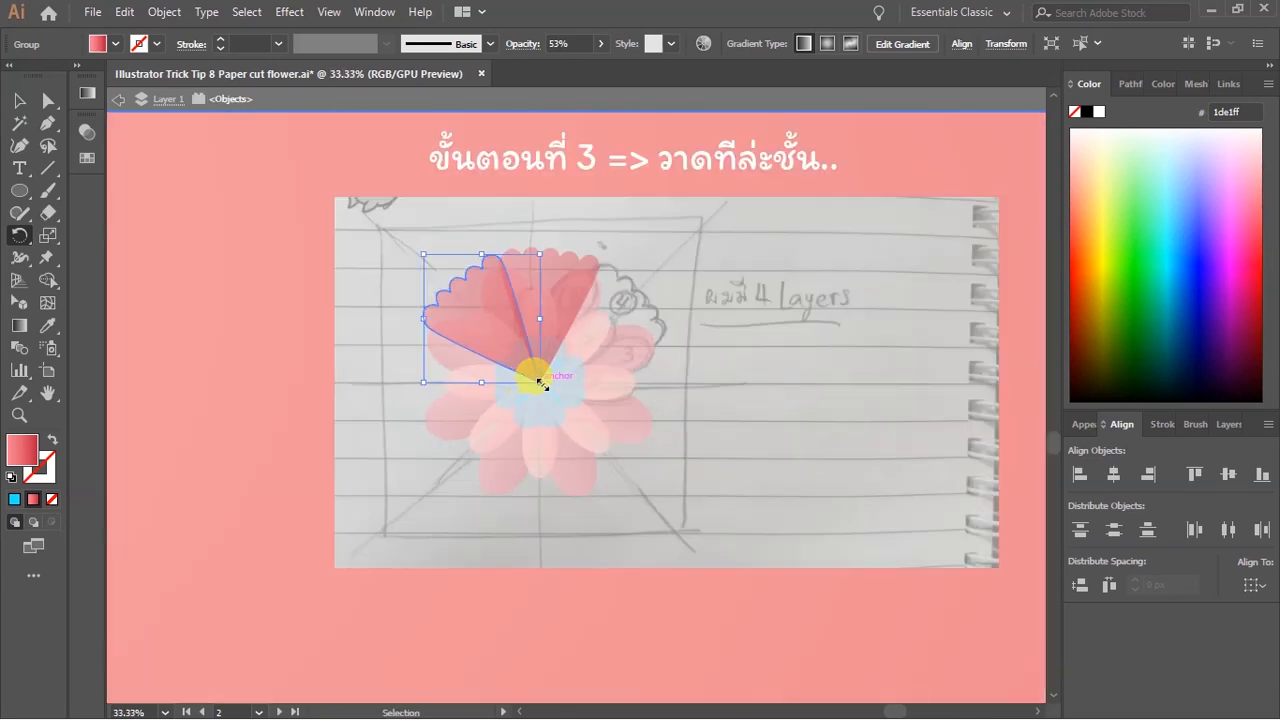
Repeat the 45° scalloped segment copy six more times to complete the eight-segment outer ring.
key(ctrl+d)
key(ctrl+d)
key(ctrl+d)
key(ctrl+d)
key(ctrl+d)
key(ctrl+d)
key(v)
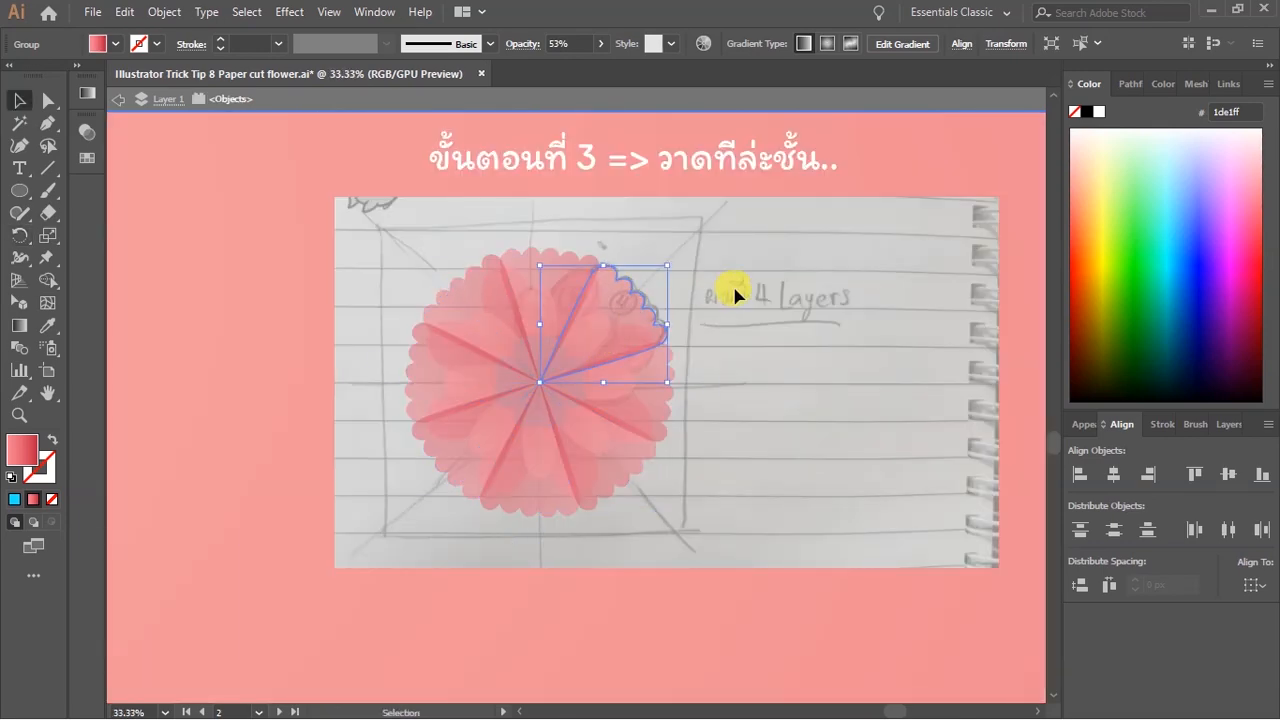
Group all eight scalloped layer 4 segments and exit isolation mode.
drag(386, 531, 781, 240)
key(ctrl+g)
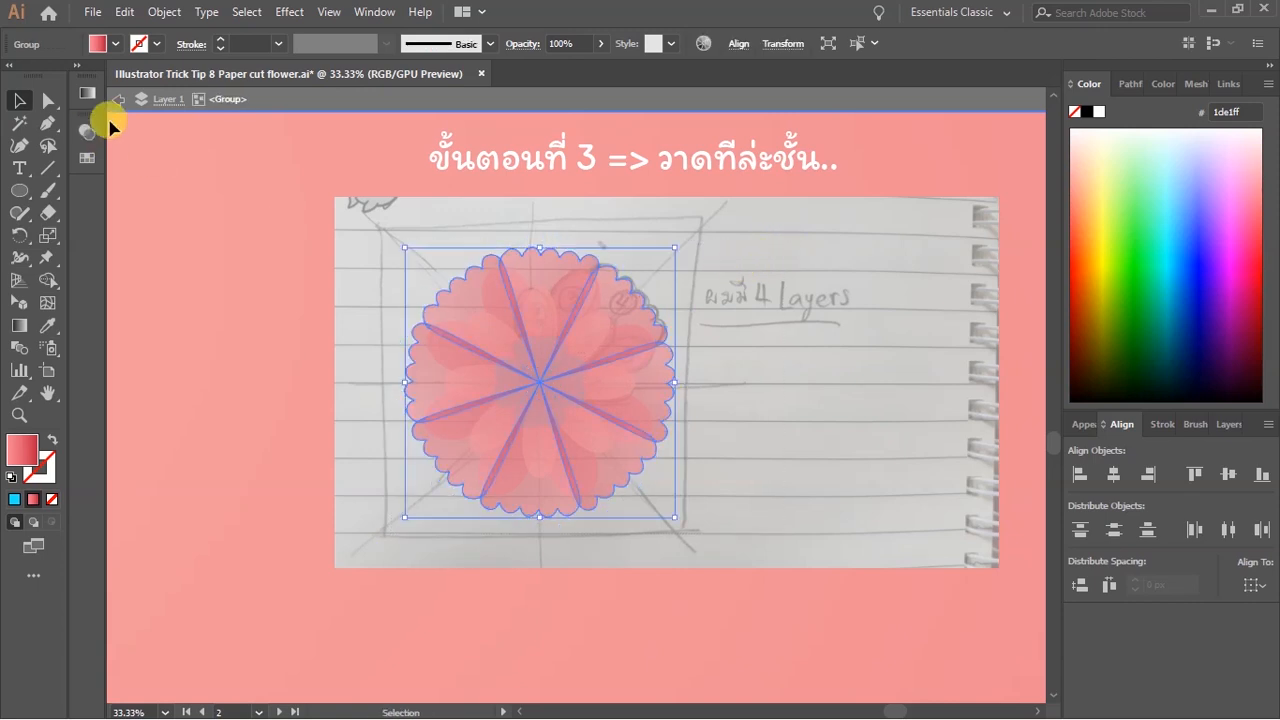
click(117, 101)
scroll(646, 320, up, 1)
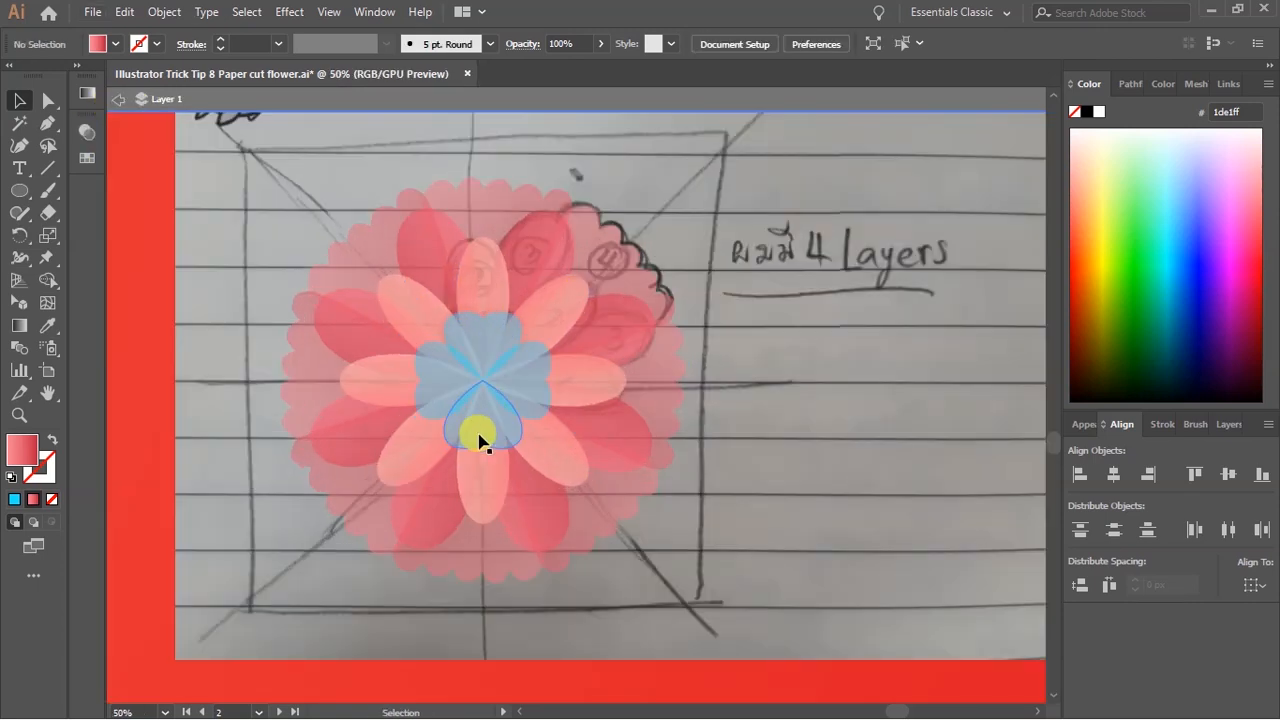
drag(817, 431, 917, 446)
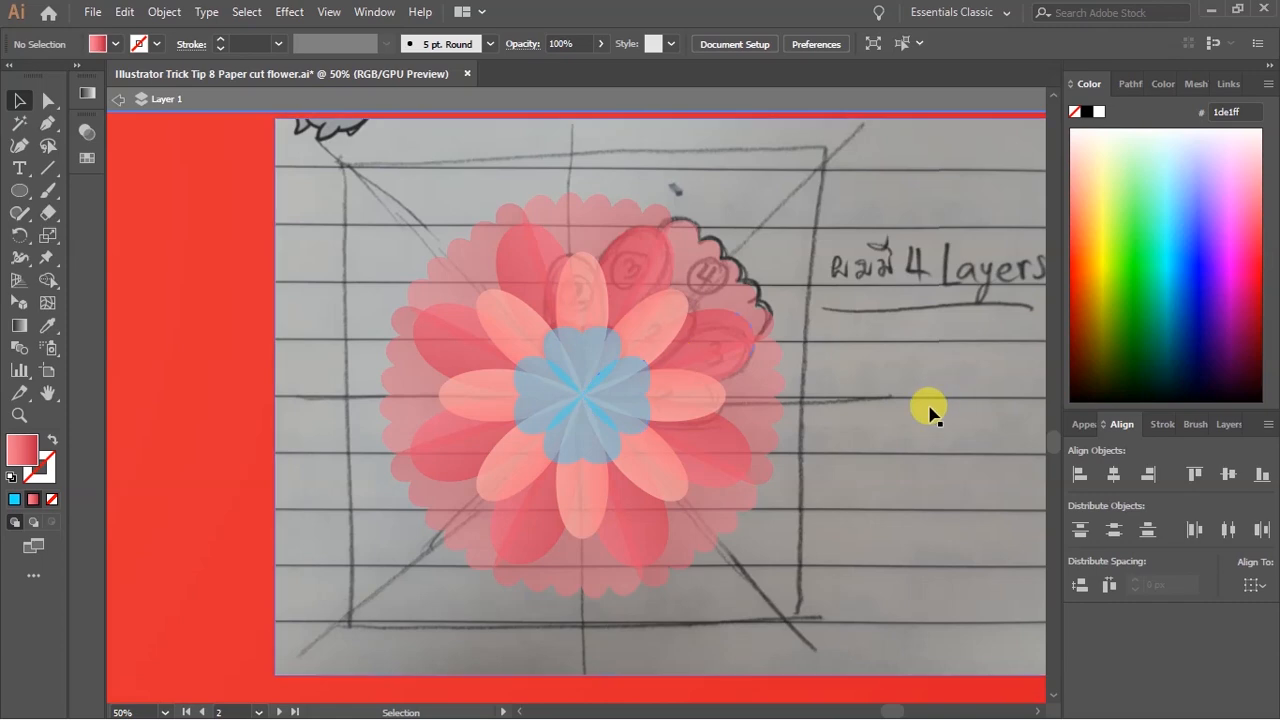
scroll(677, 354, right, 3)
scroll(657, 389, down, 1)
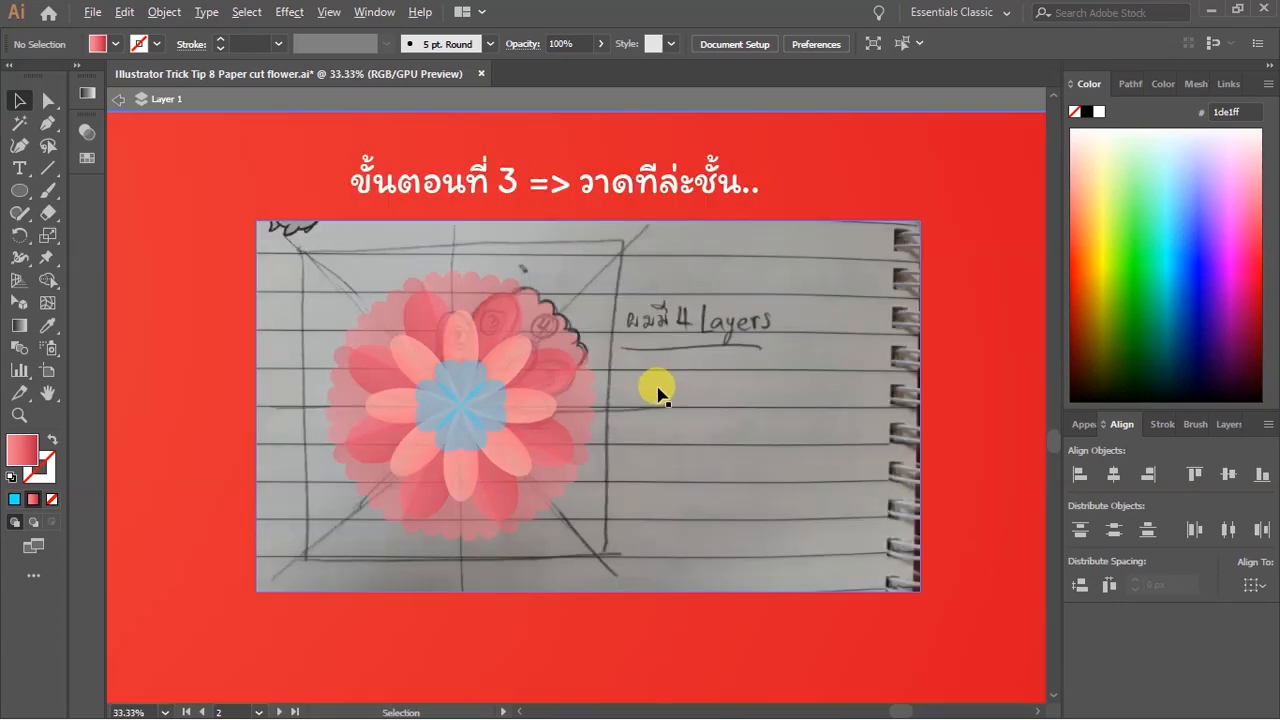
scroll(605, 362, up, 1)
scroll(583, 375, down, 1)
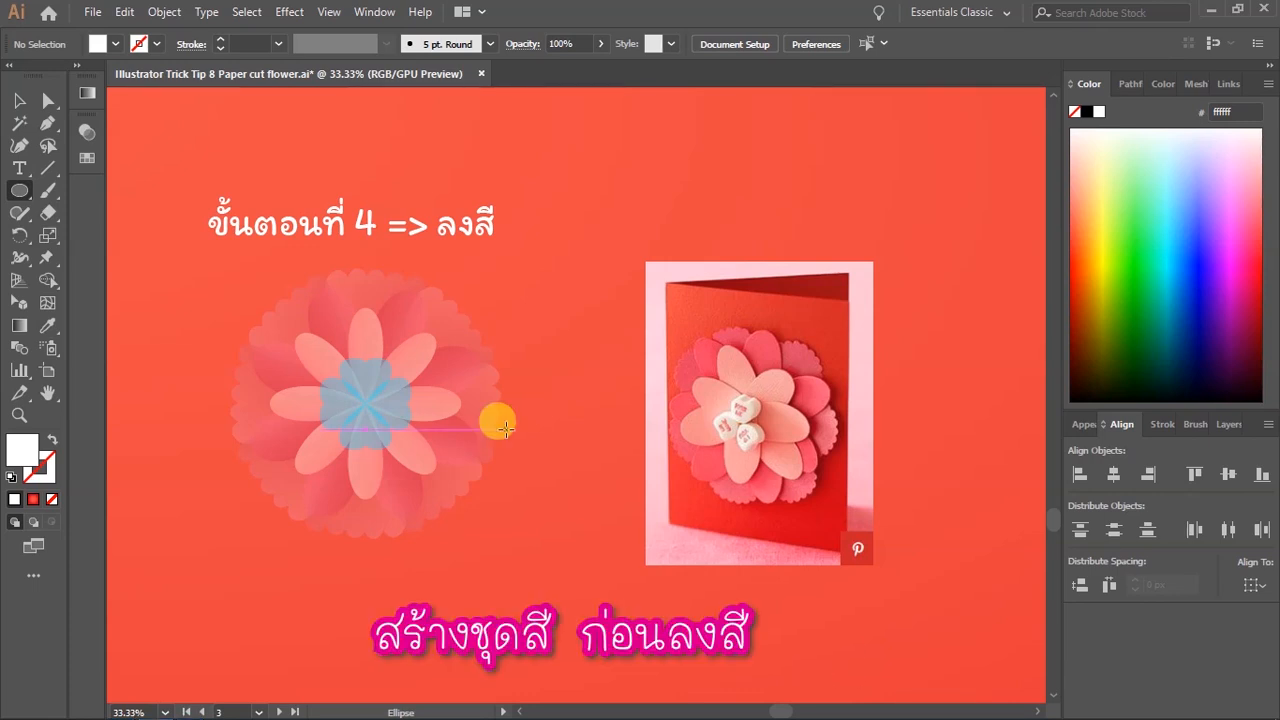
Draw a white circle about 105 px in diameter between the flower and the reference photo on the coloring artboard.
key(ctrl+equal)
drag(596, 296, 630, 330)
key(ctrl+minus)
click(19, 100)
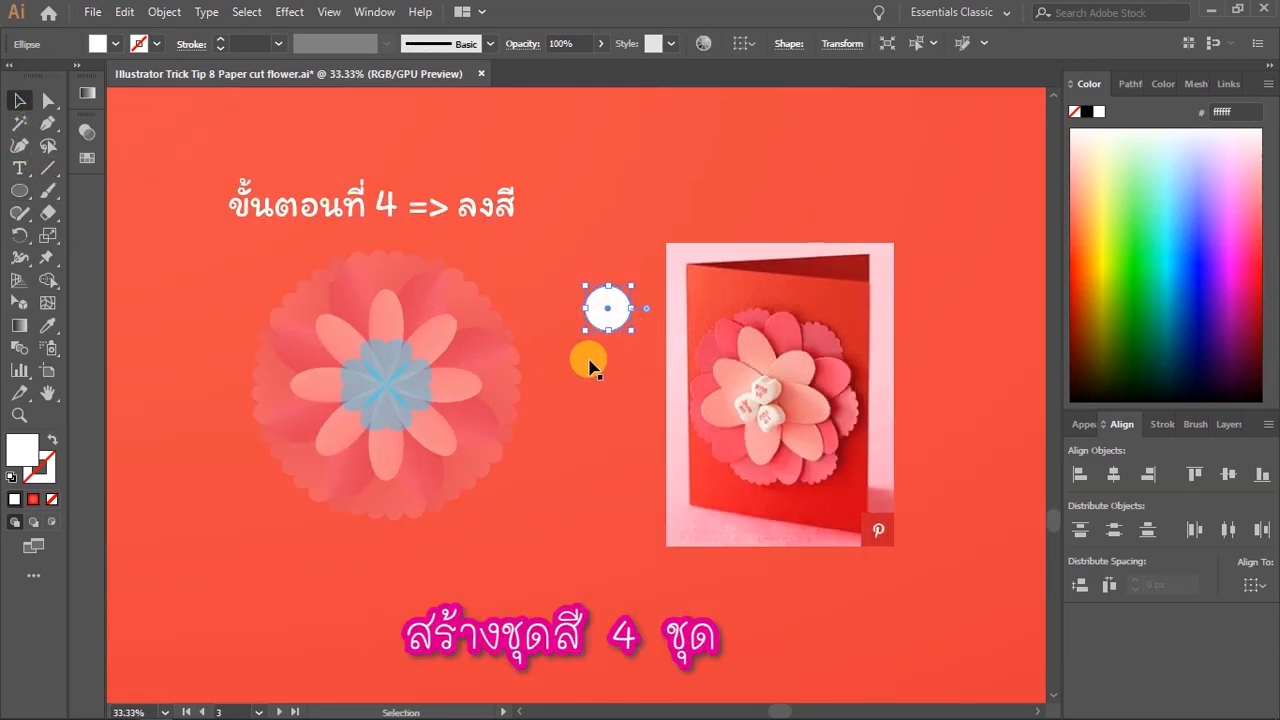
Copy the white circle straight down and repeat the copy twice to form an evenly spaced column of four circles.
scroll(589, 359, up, 1)
click(630, 371)
drag(618, 268, 620, 394)
key(ctrl+d)
key(ctrl+d)
Move the column of four circles slightly higher and bring the reference photo closer to it.
shift+click(614, 523)
drag(617, 300, 600, 246)
click(626, 177)
click(791, 495)
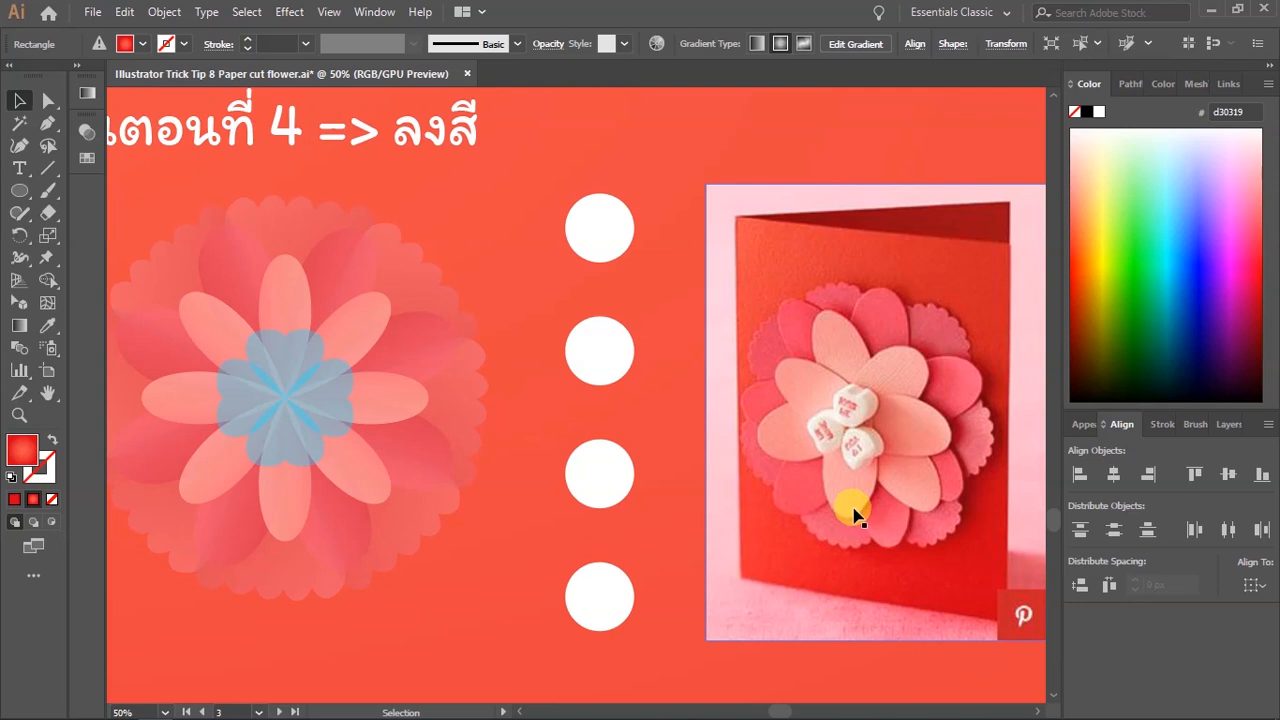
drag(920, 531, 892, 516)
Select all four white circles and fill them with the red radial gradient.
click(617, 258)
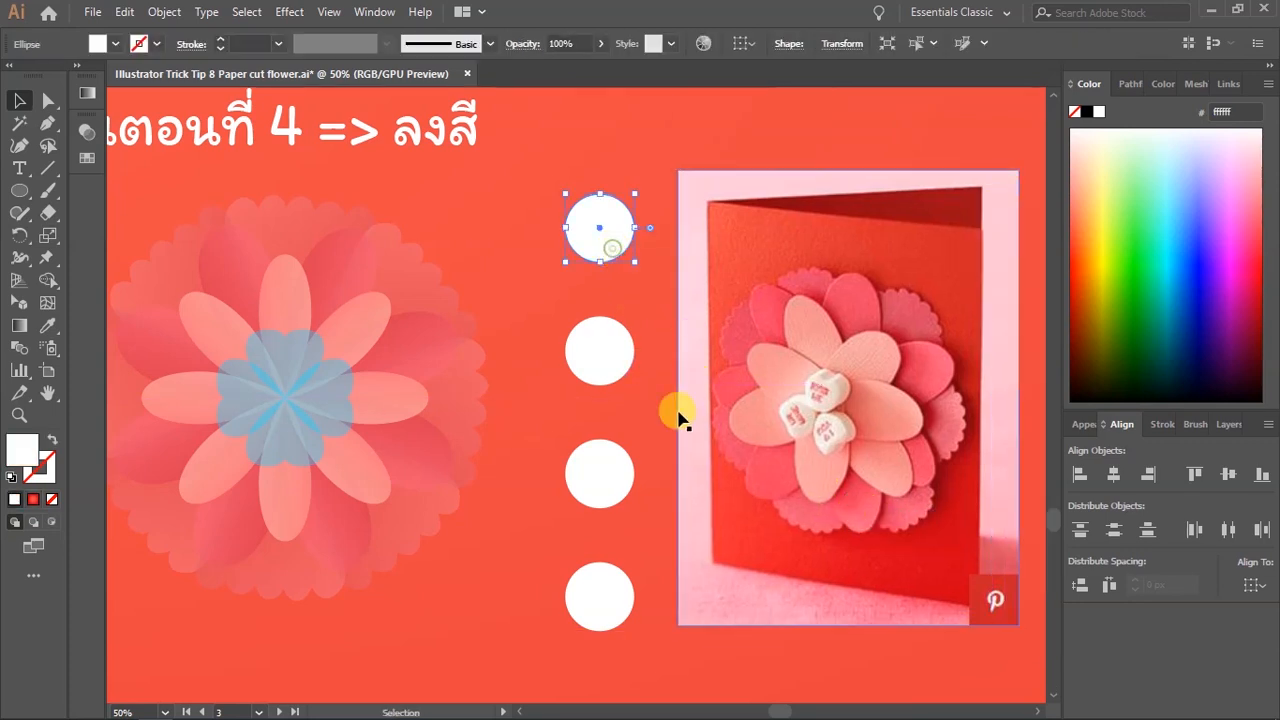
shift+click(600, 352)
shift+click(600, 472)
shift+click(600, 592)
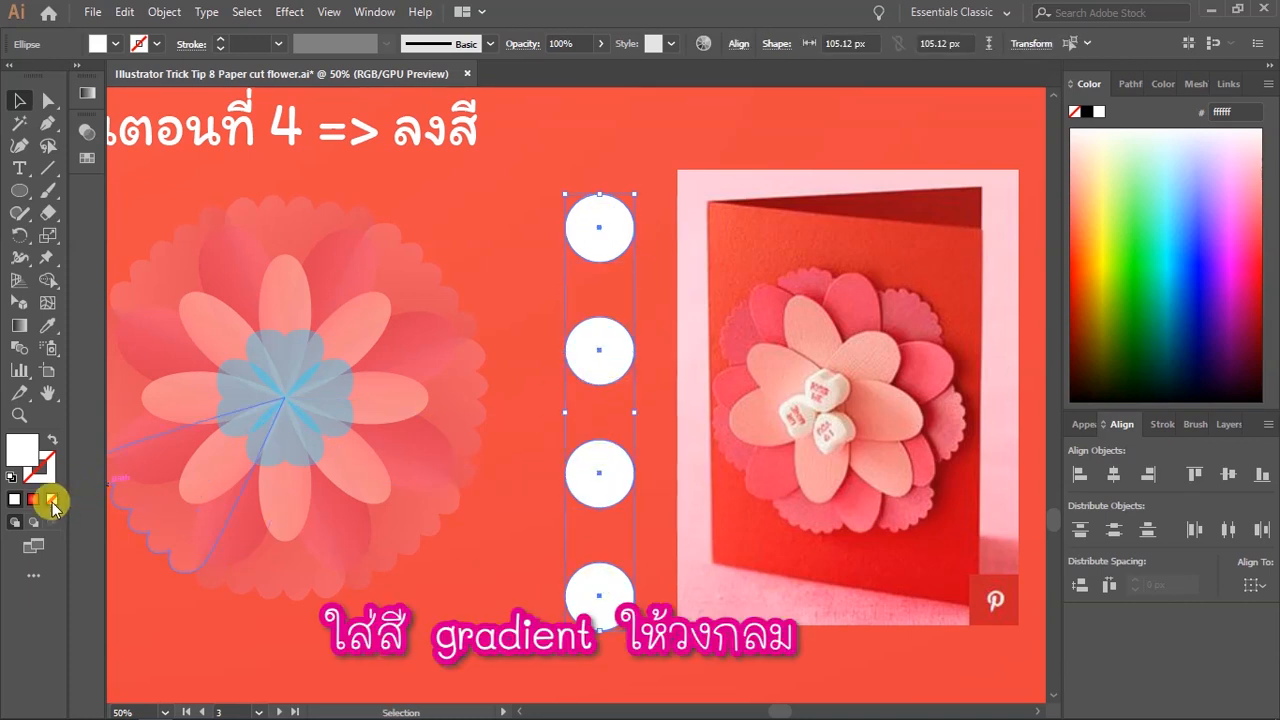
click(34, 500)
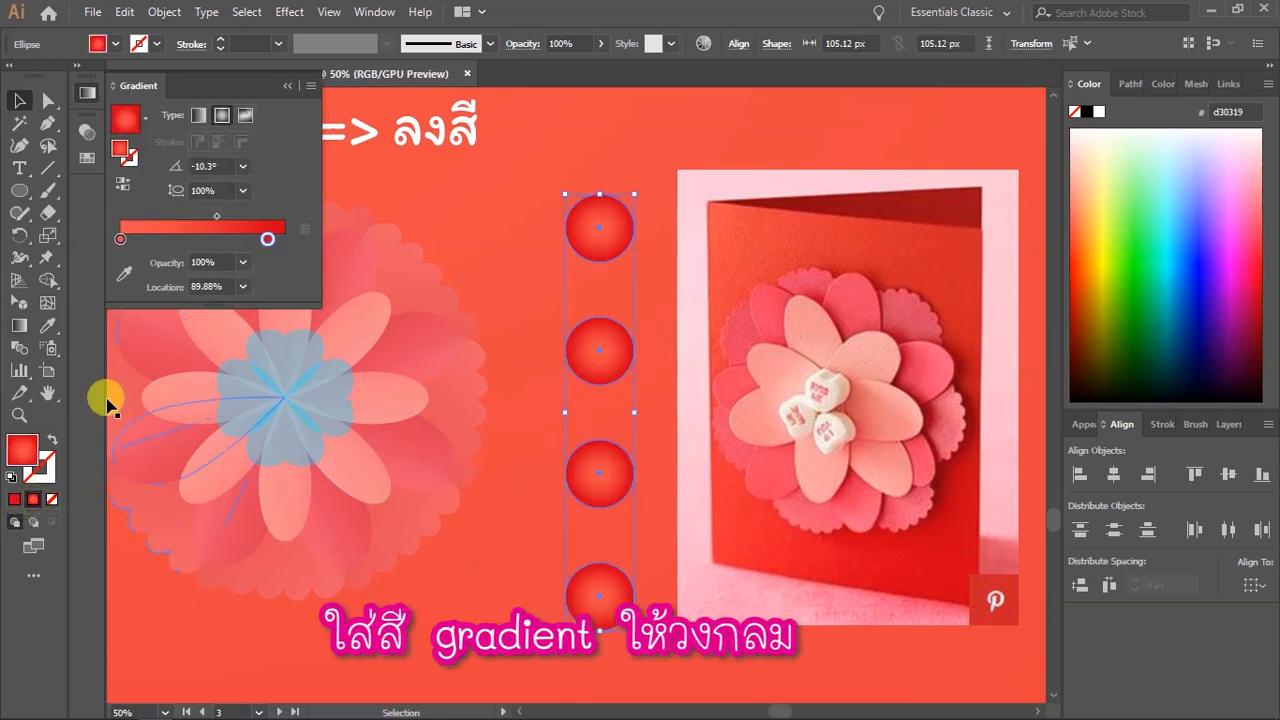
Set the starting color stop of the first circle's radial gradient to ffe4e0, sampled from the white candy heart in the reference photo.
click(609, 191)
click(598, 236)
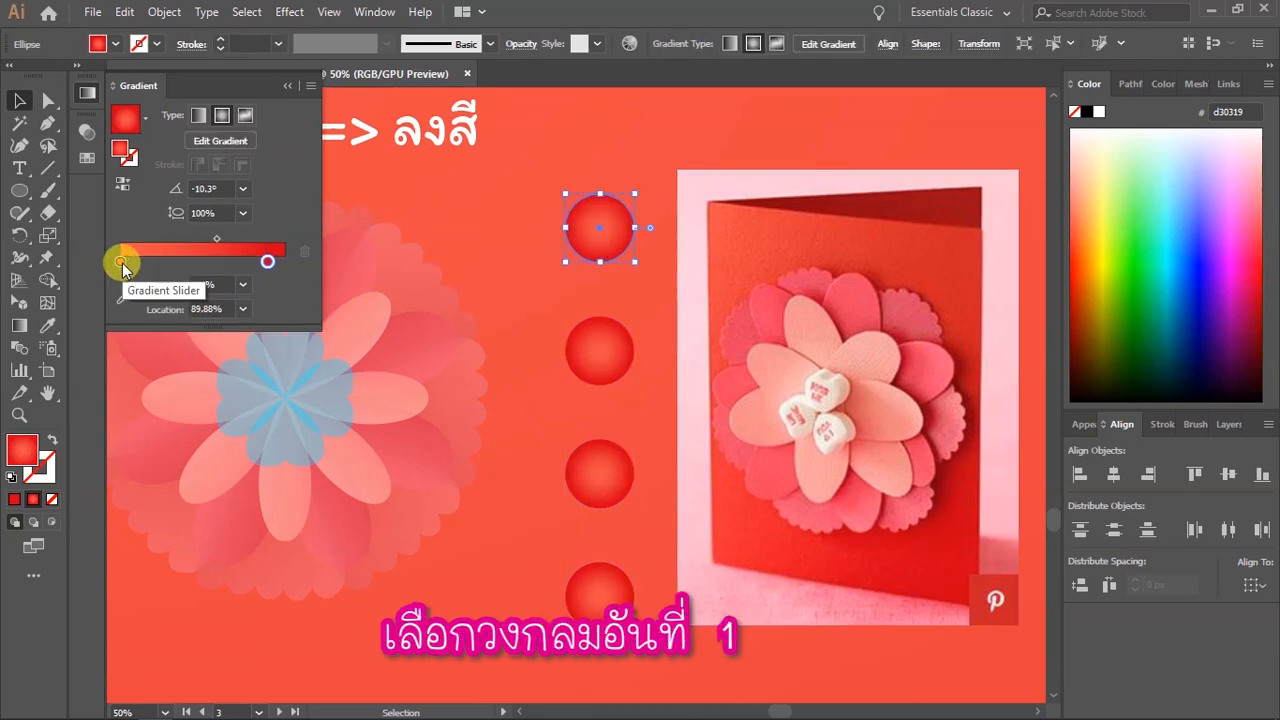
click(92, 93)
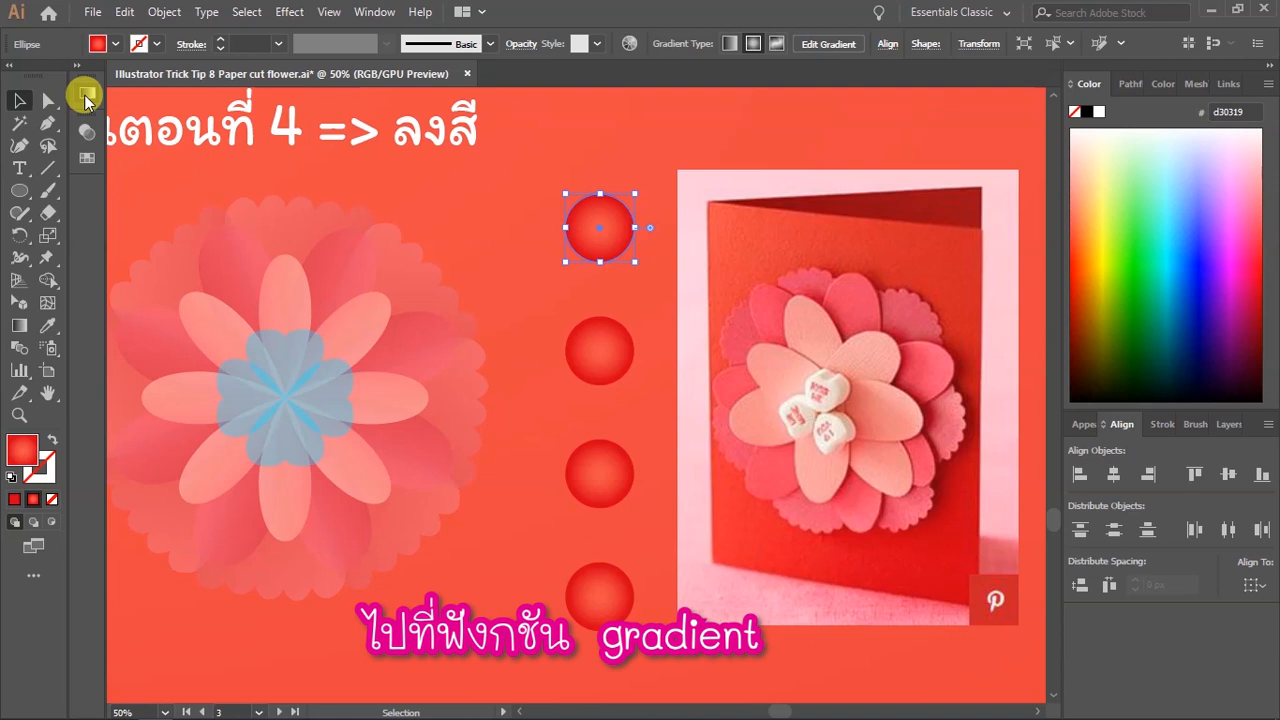
click(87, 96)
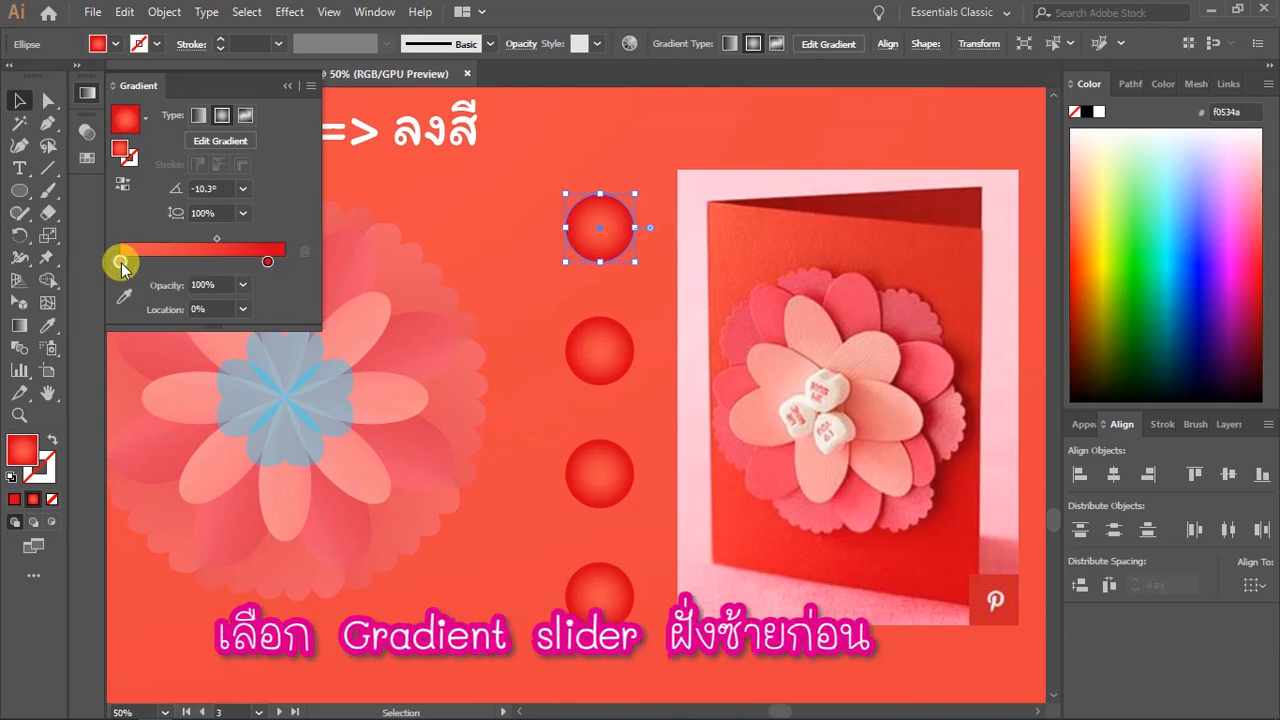
click(128, 293)
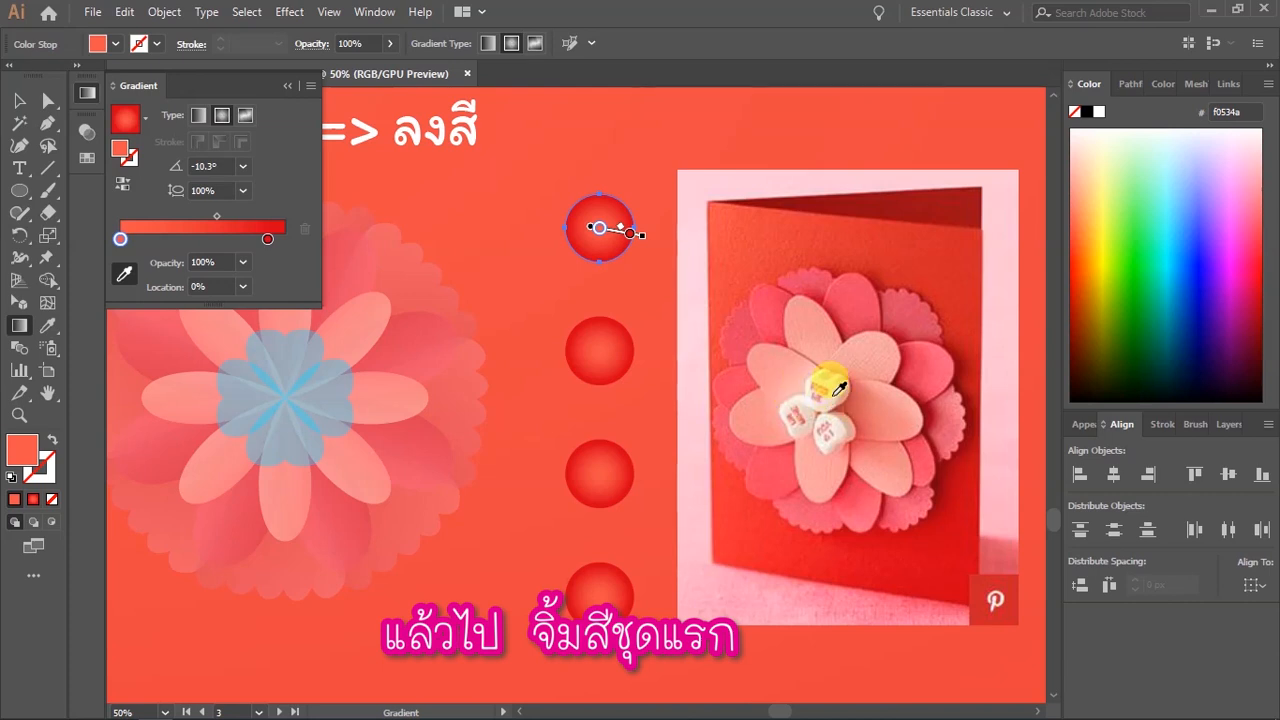
click(843, 396)
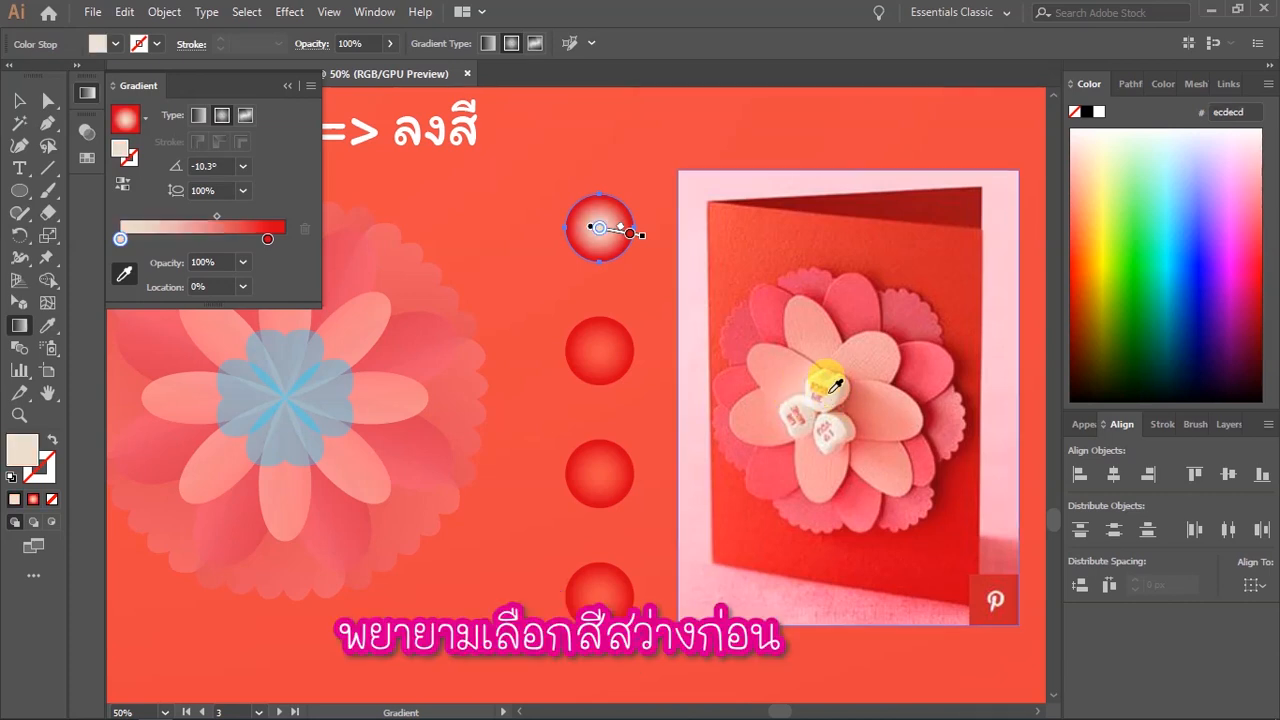
click(830, 388)
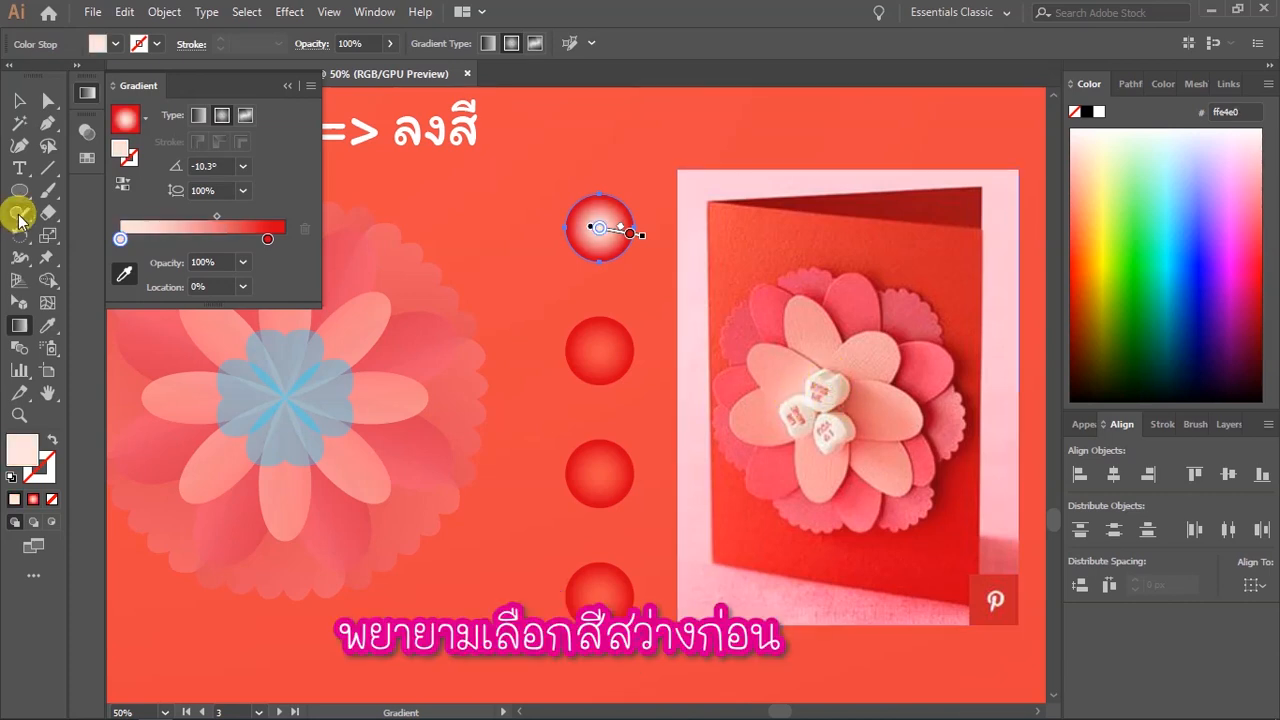
Set the ending color stop of the first circle's gradient to the beige d6b29c, sampled near the candy heart's shaded edge.
click(268, 241)
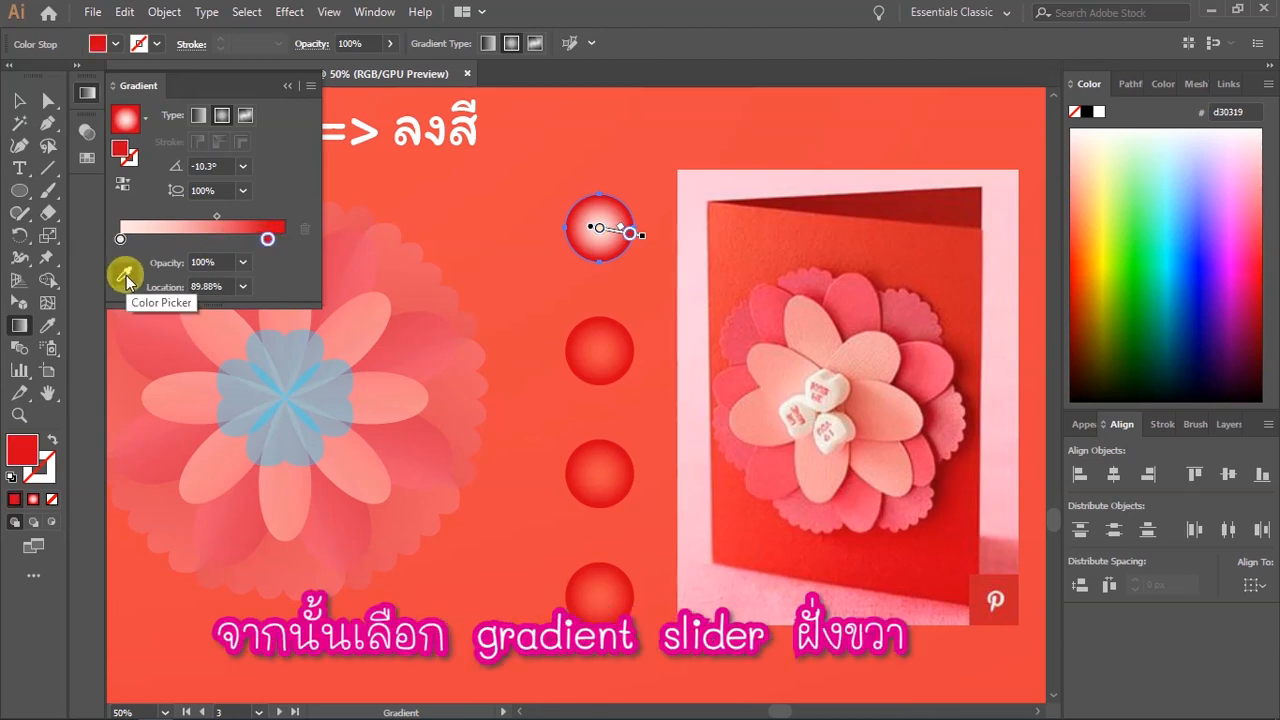
click(126, 276)
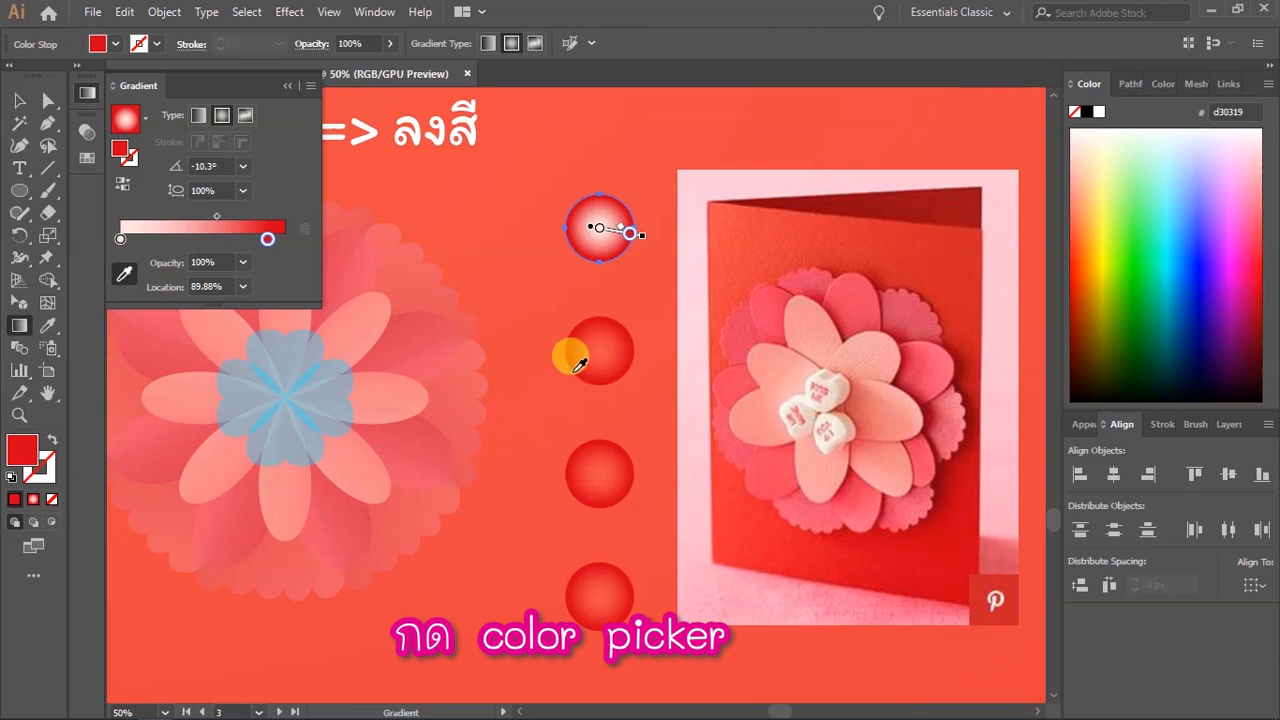
click(846, 378)
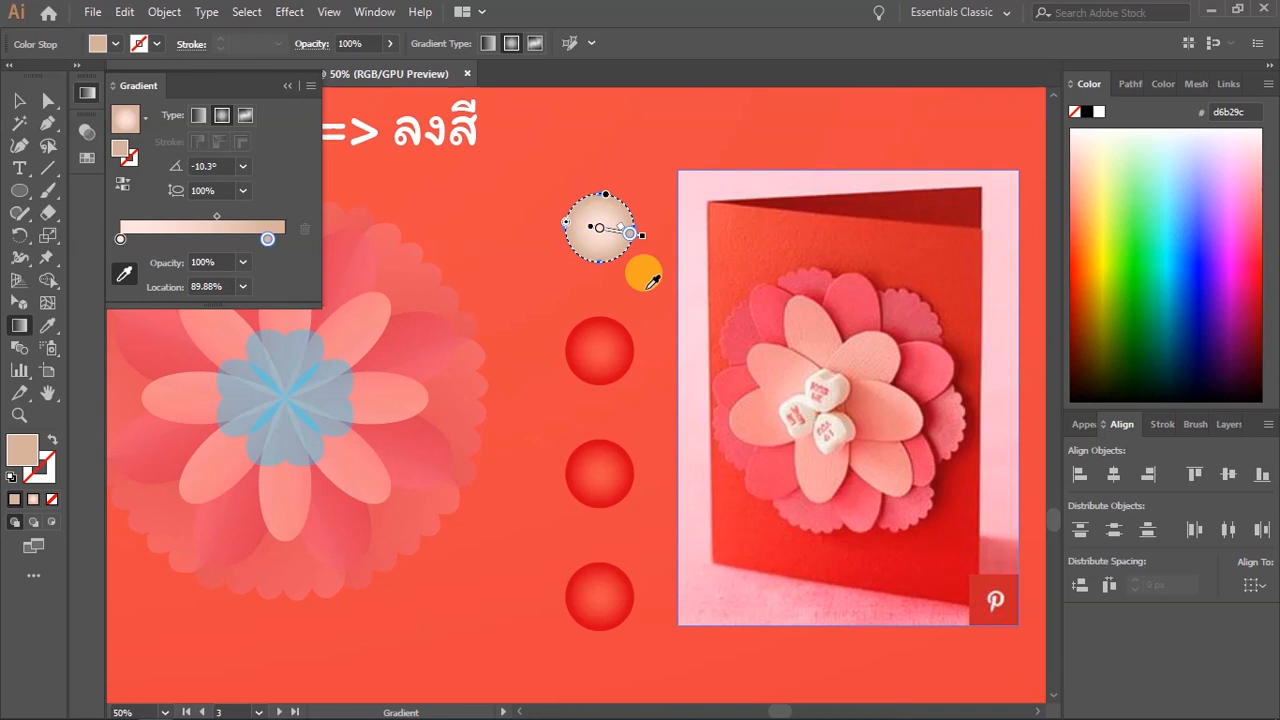
key(q)
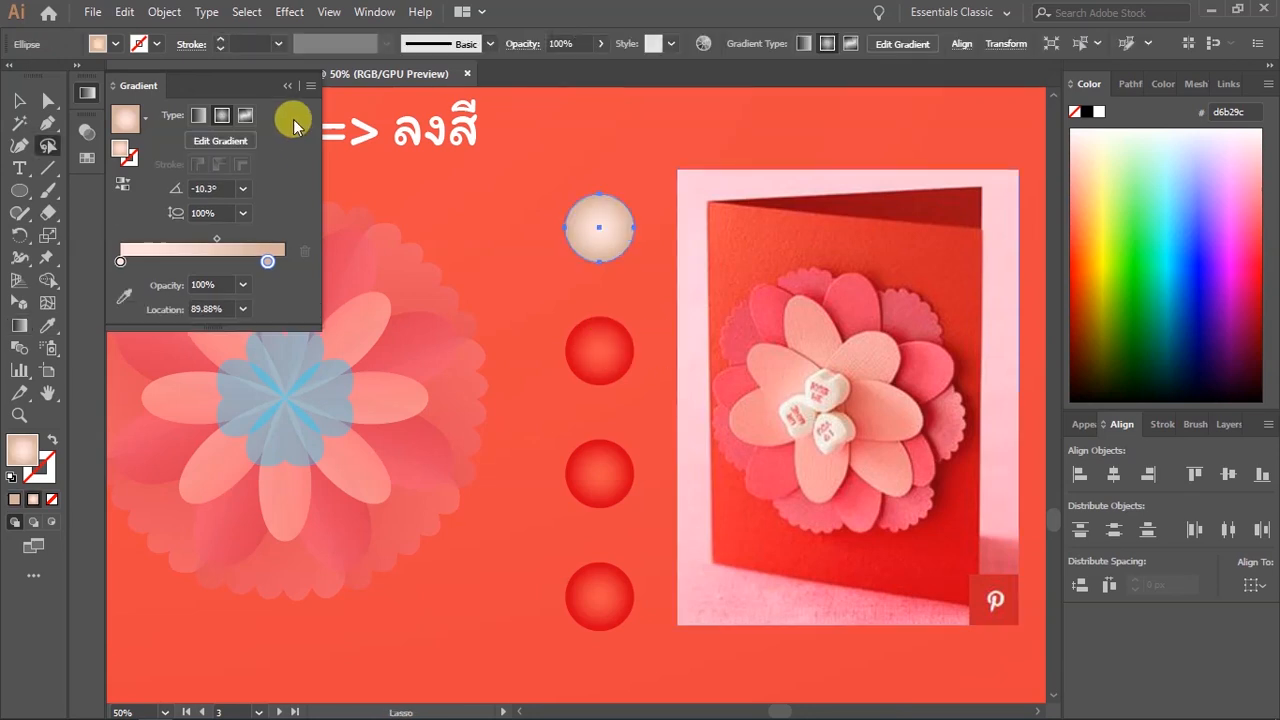
click(287, 86)
Recolor the second circle's gradient from the photo's light peach inner petals, with f18f8d as the ending color stop.
click(18, 100)
click(615, 362)
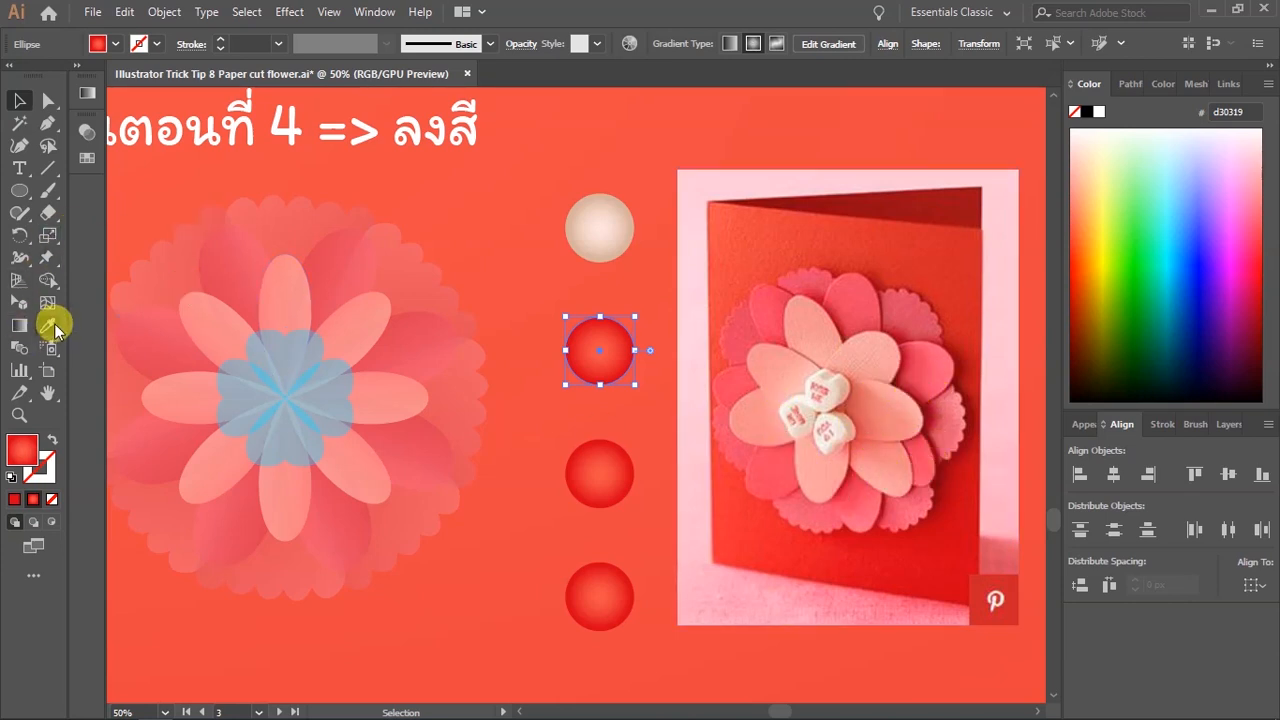
click(86, 91)
click(119, 261)
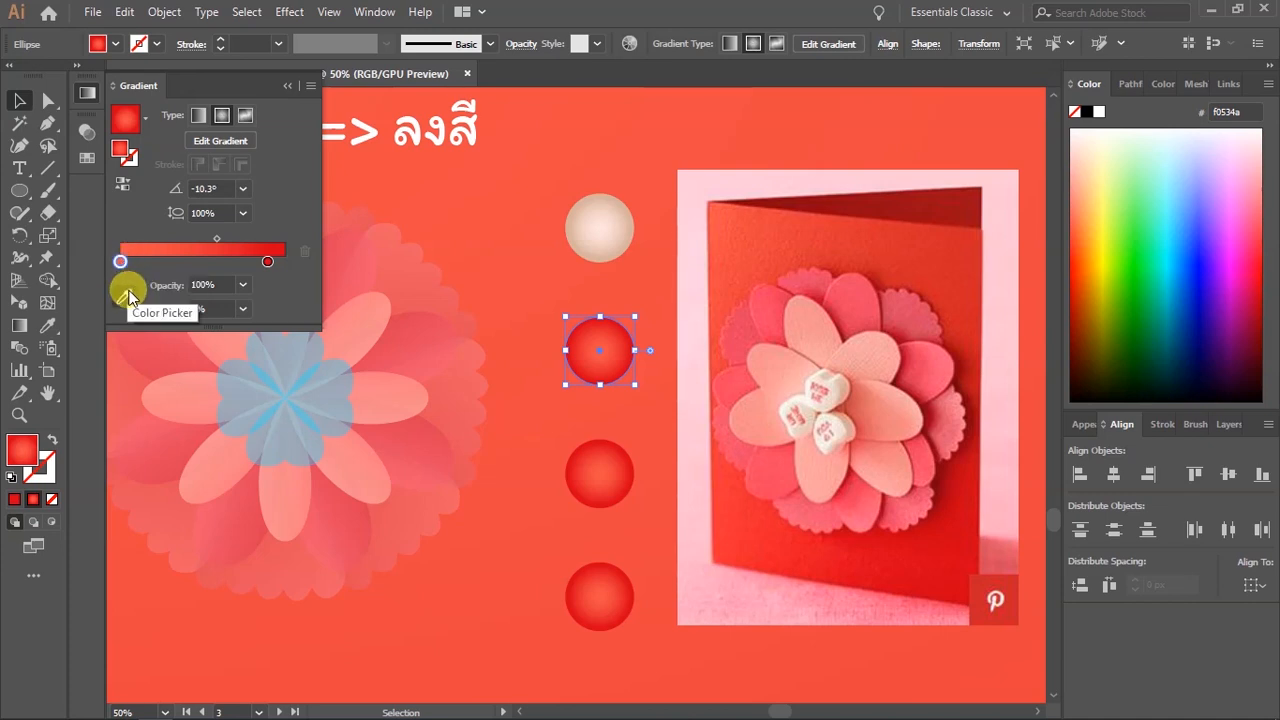
click(127, 297)
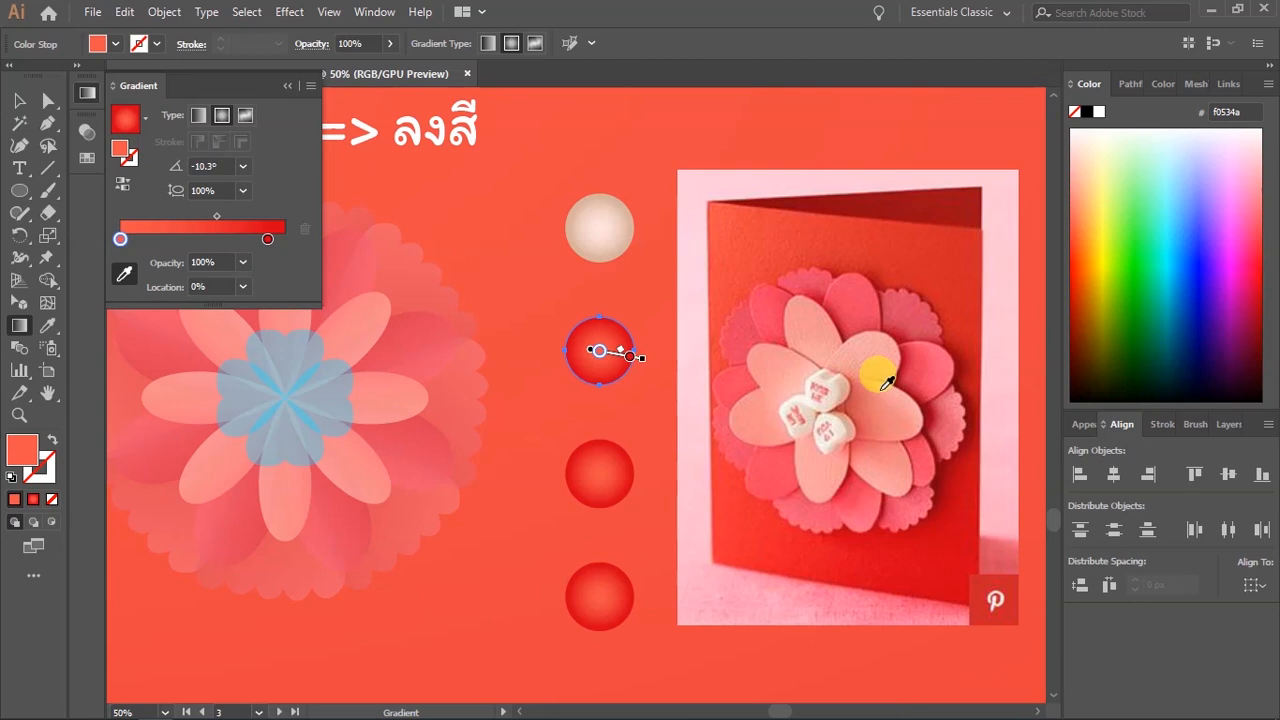
click(884, 386)
click(268, 239)
click(142, 281)
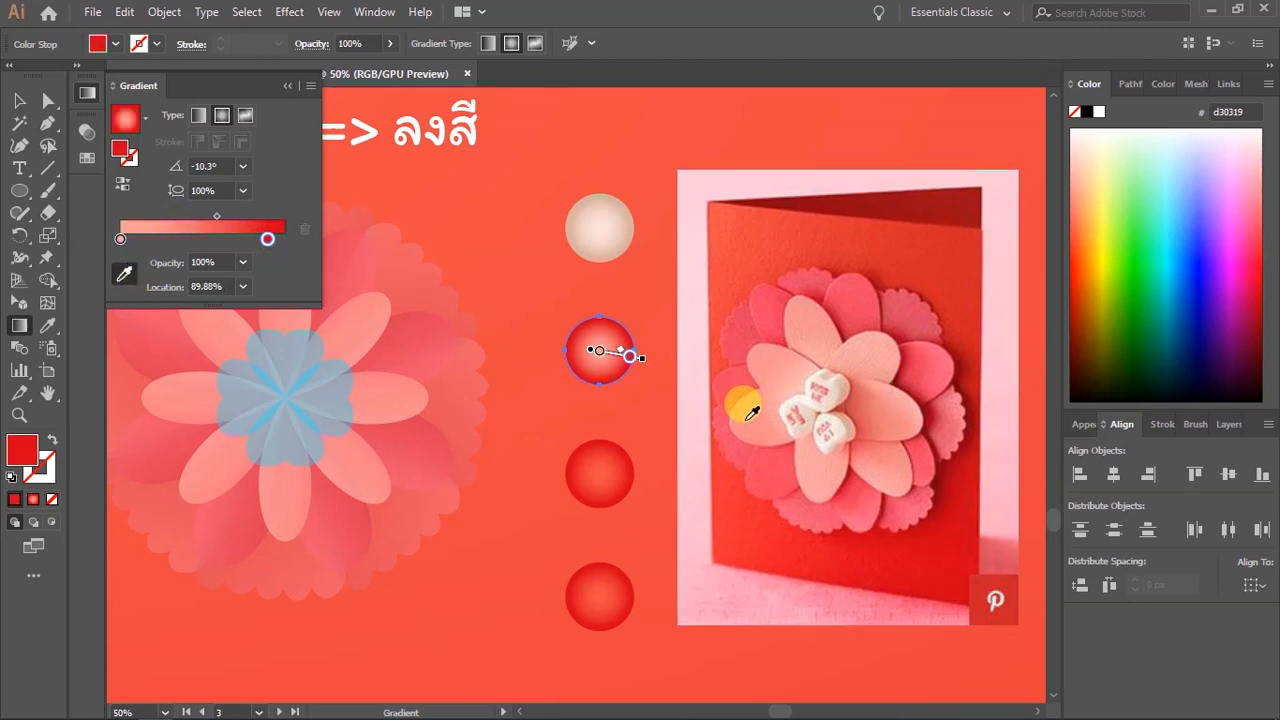
click(745, 419)
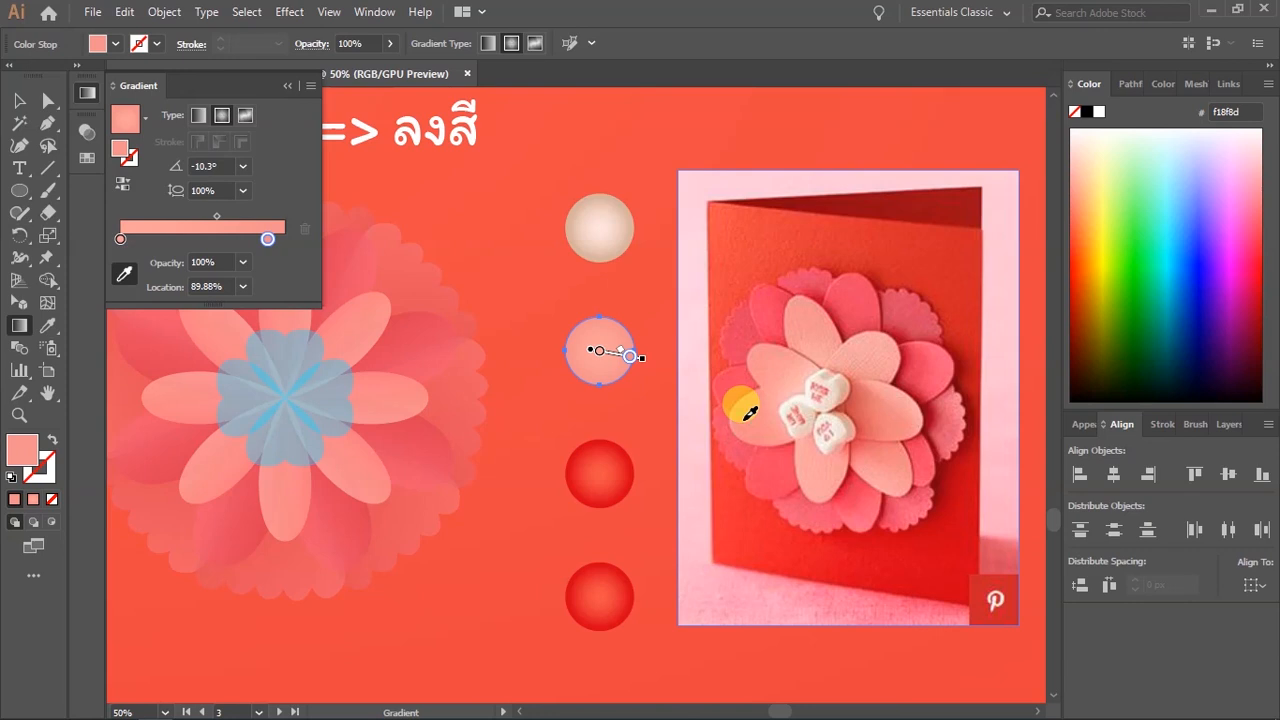
Recolor the third circle's gradient from the photo's pink middle petals, using f96488 for the starting stop and ca2f49 for the ending stop.
click(21, 110)
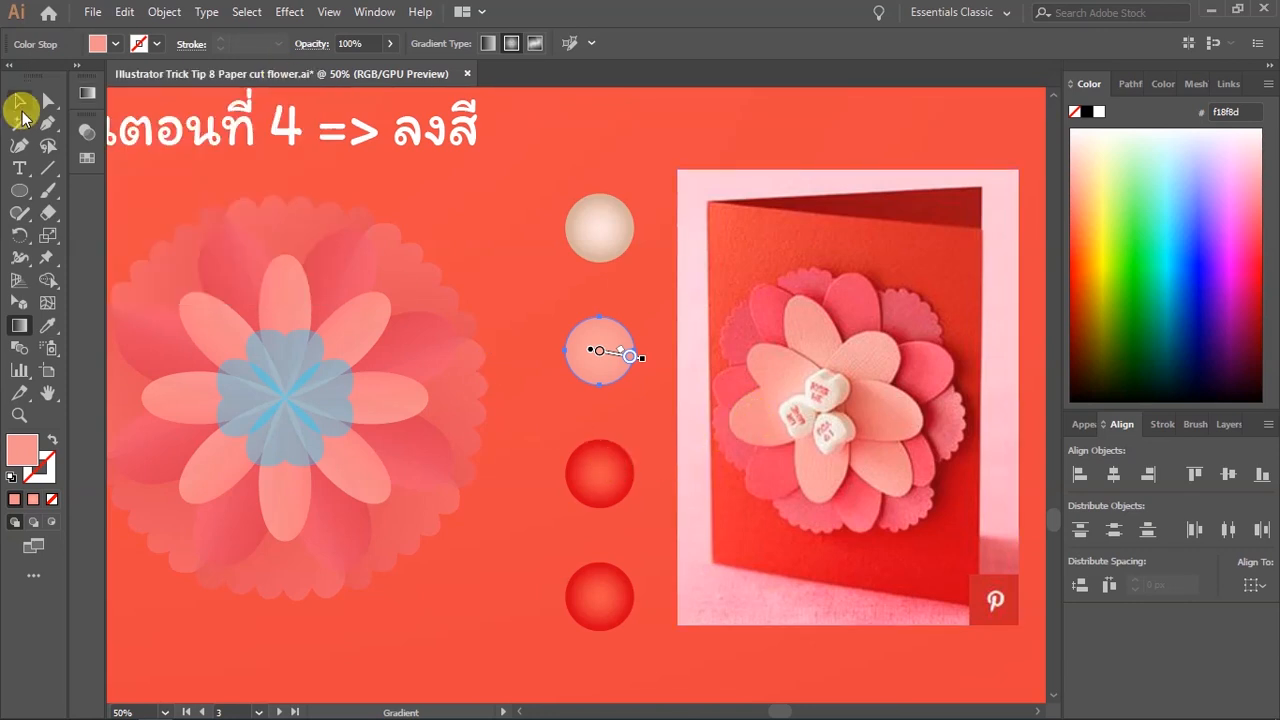
click(605, 458)
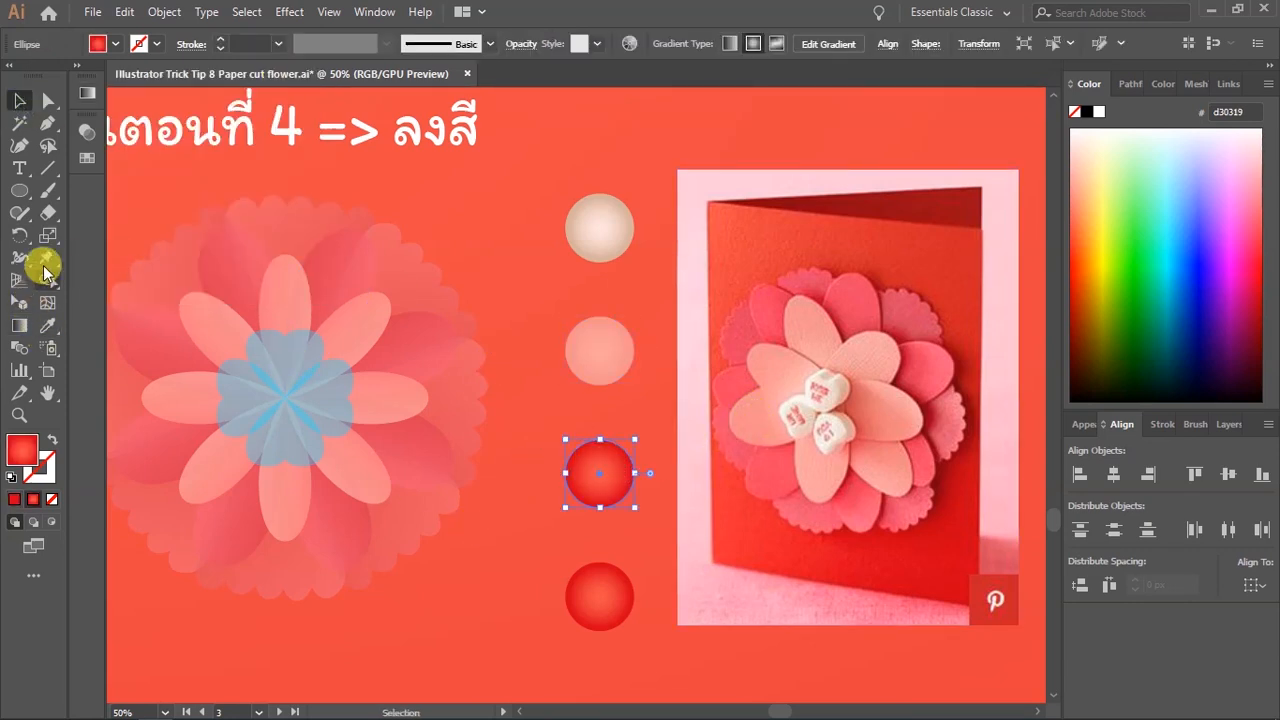
click(87, 94)
click(120, 262)
click(126, 296)
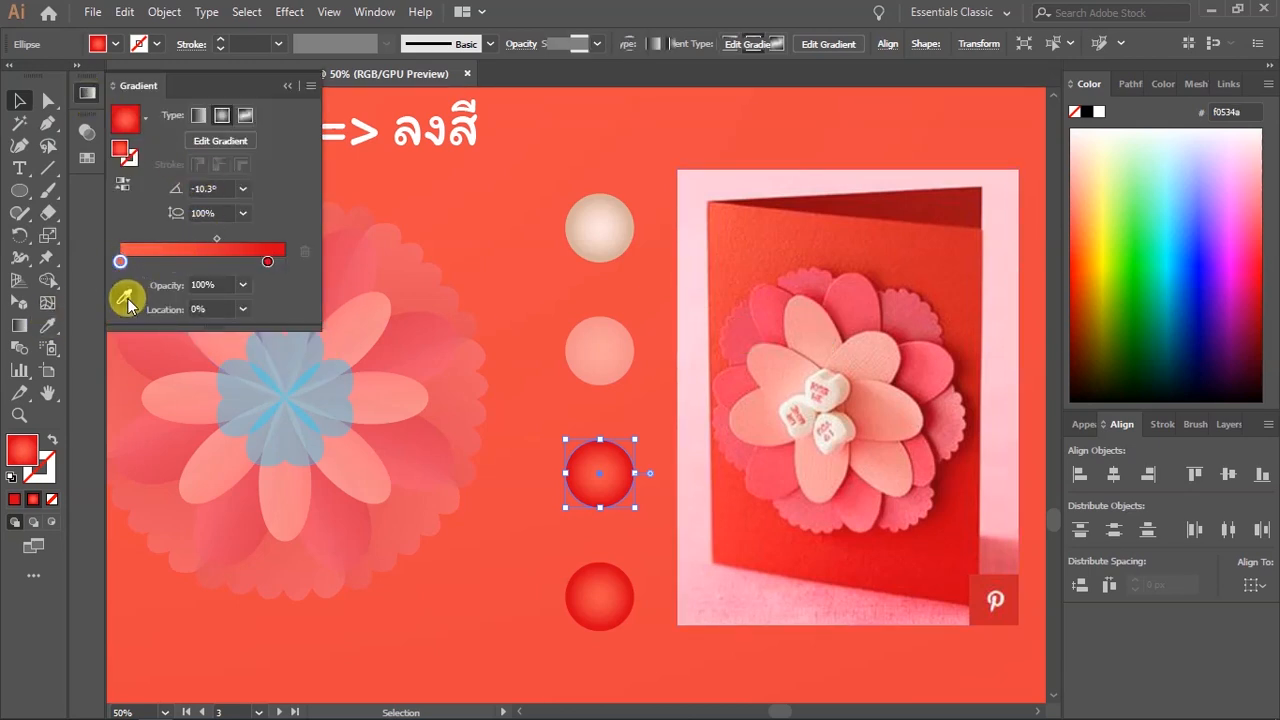
click(942, 344)
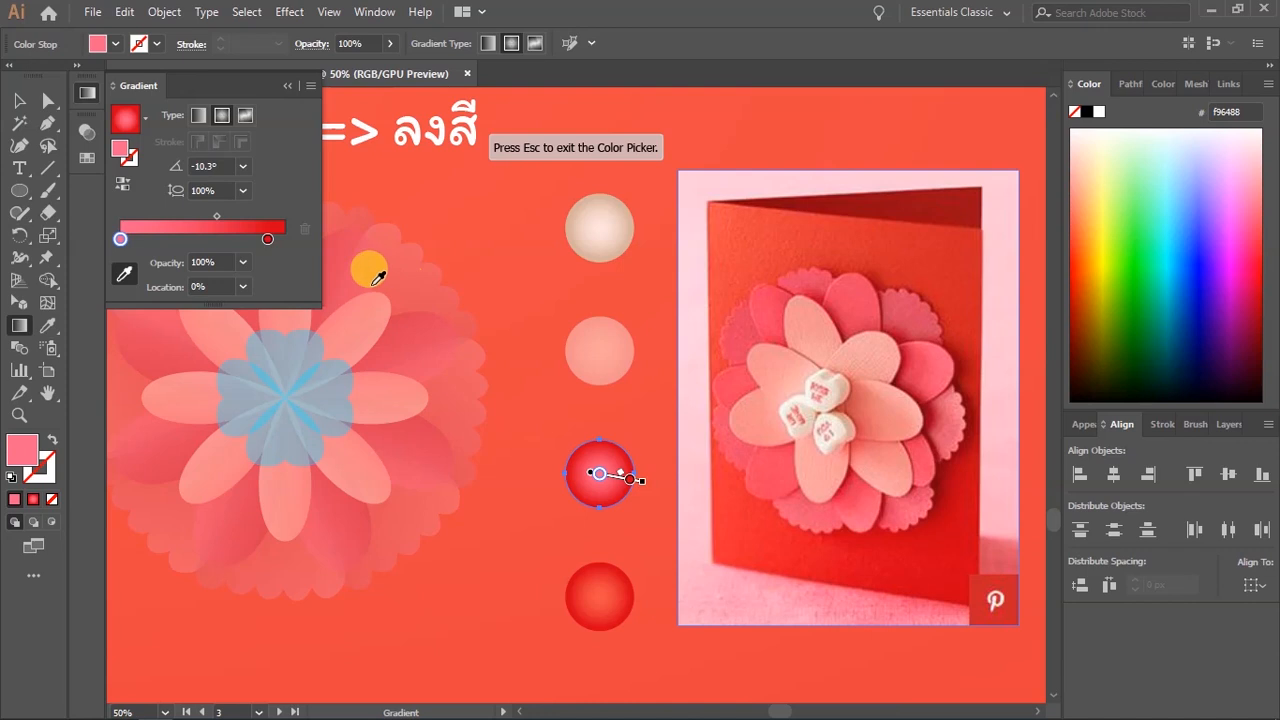
click(268, 239)
click(198, 288)
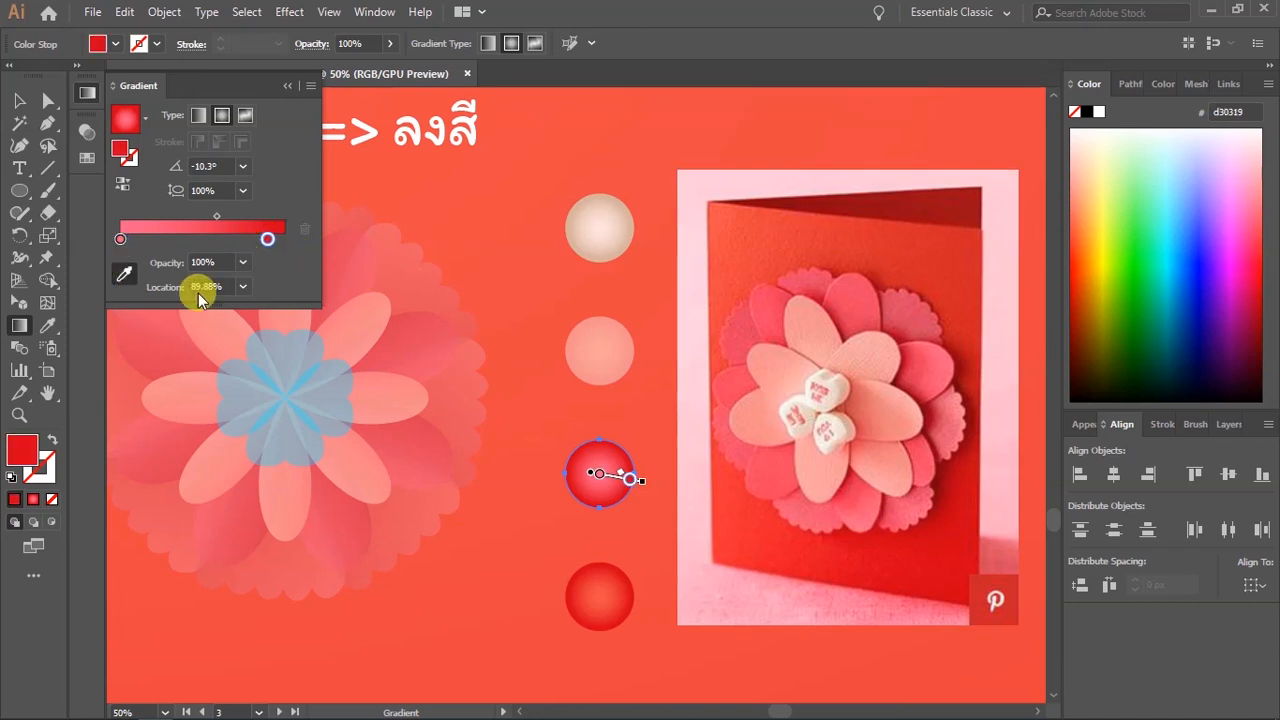
click(918, 379)
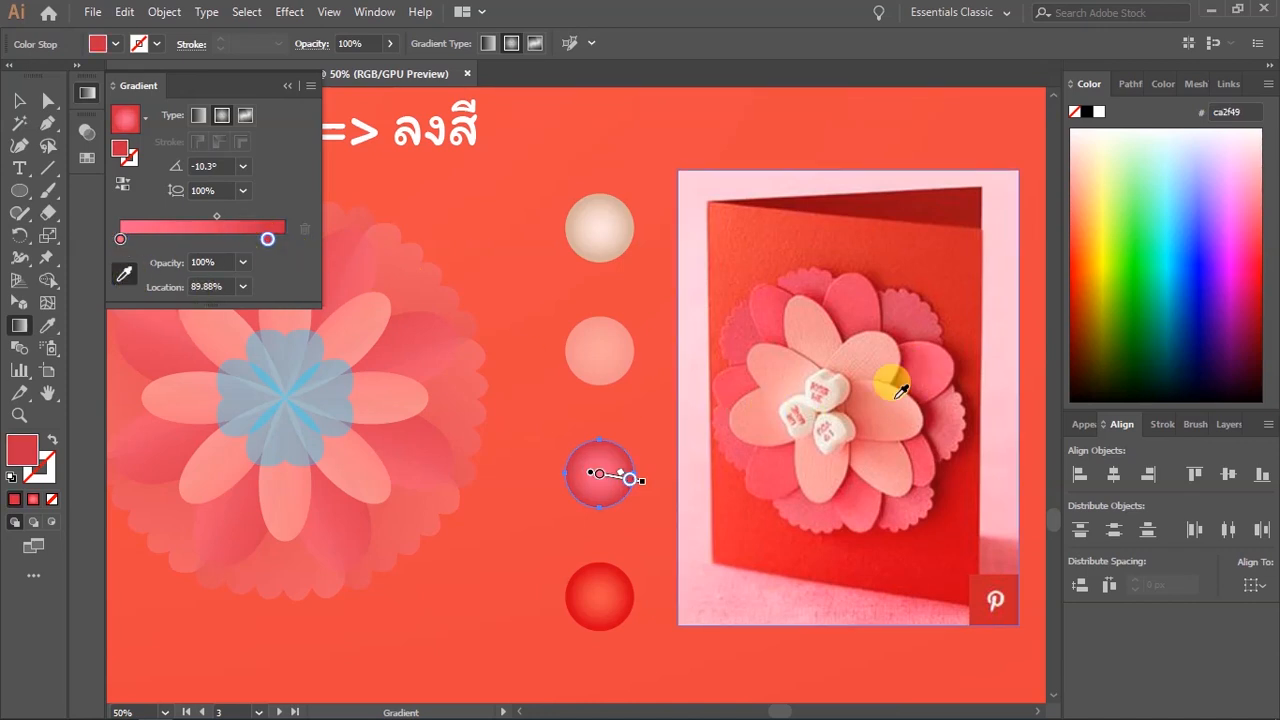
Set the starting color stop of the fourth circle's gradient to a pink sampled from the photo's scalloped outer petals.
click(18, 100)
click(583, 576)
click(24, 327)
click(87, 93)
click(121, 262)
click(124, 296)
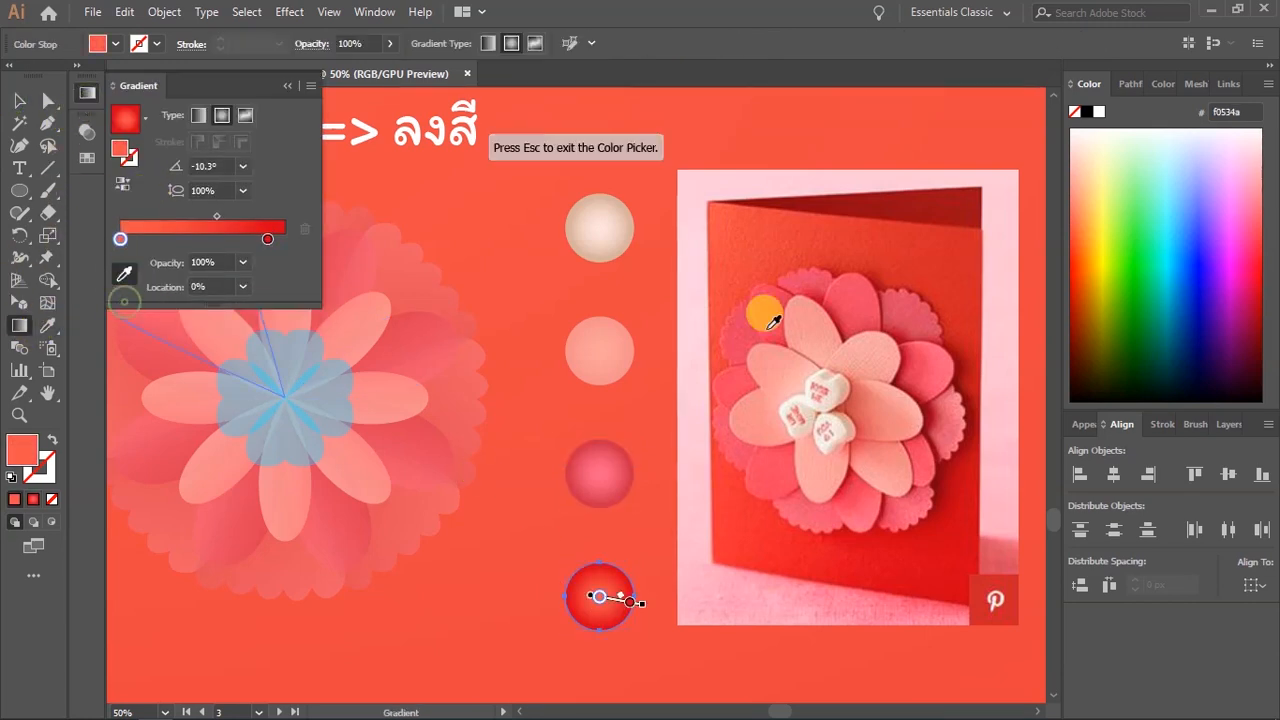
click(960, 396)
Set the ending color stop of the fourth circle's gradient to c42c46, sampled from the upper scalloped petal in the photo.
click(267, 239)
click(126, 274)
click(970, 442)
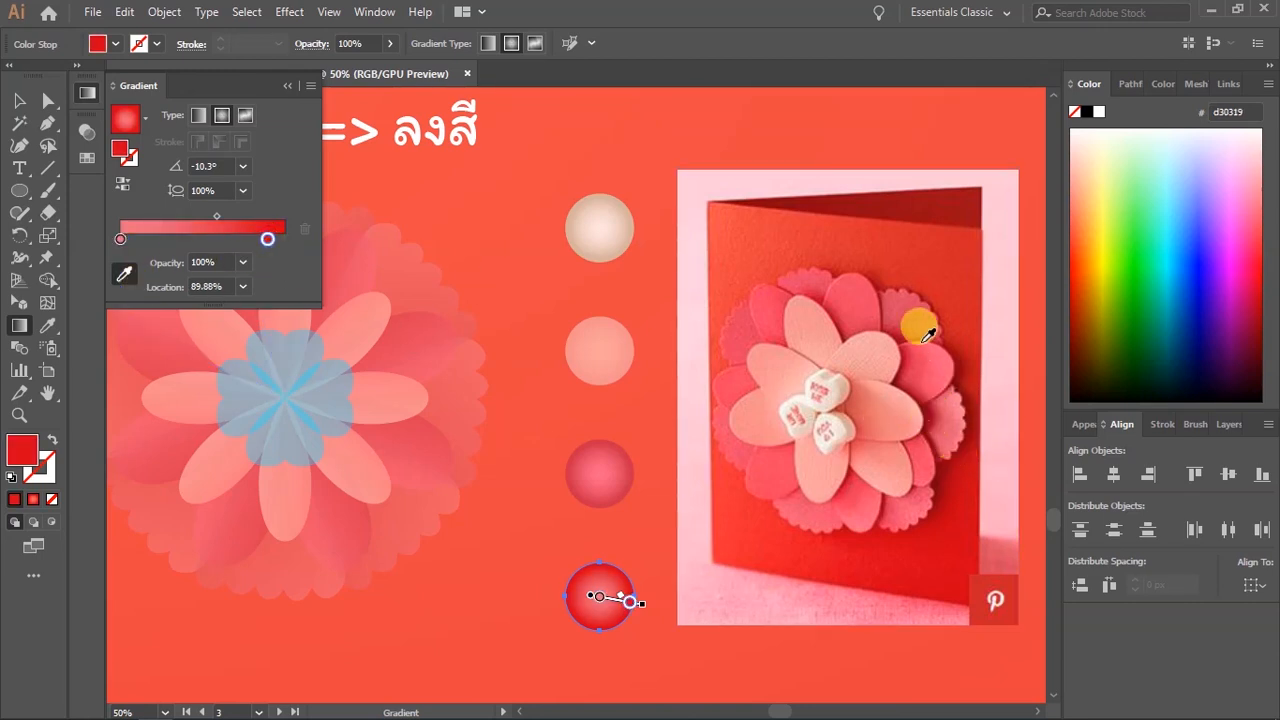
click(904, 322)
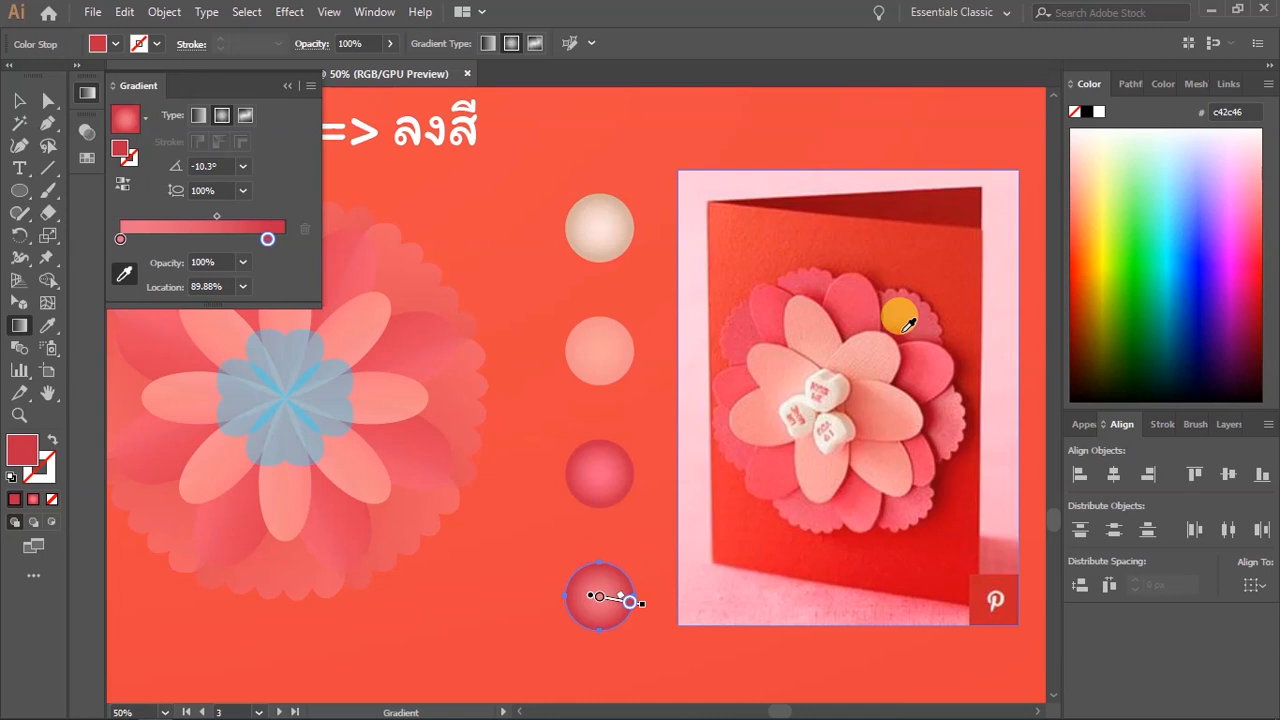
click(287, 85)
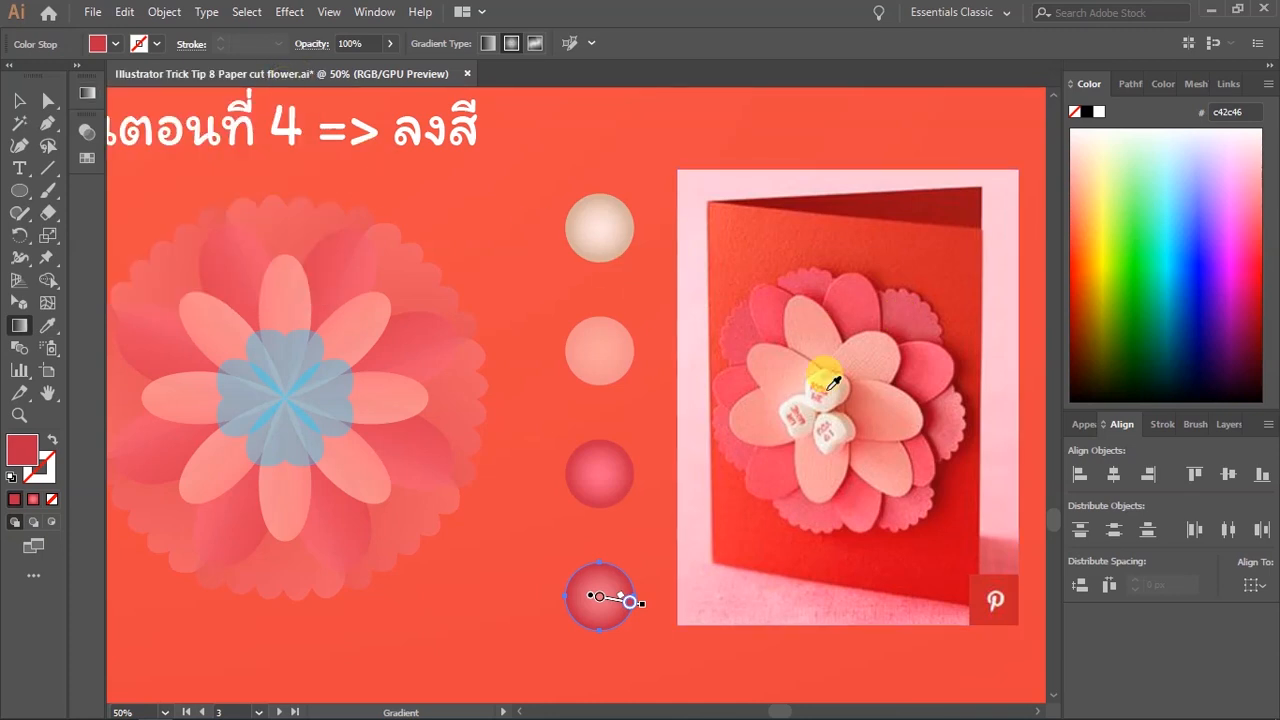
key(f)
key(Escape)
Select all four color circles together and try to switch their gradients from radial to linear at once.
scroll(741, 430, down, 2)
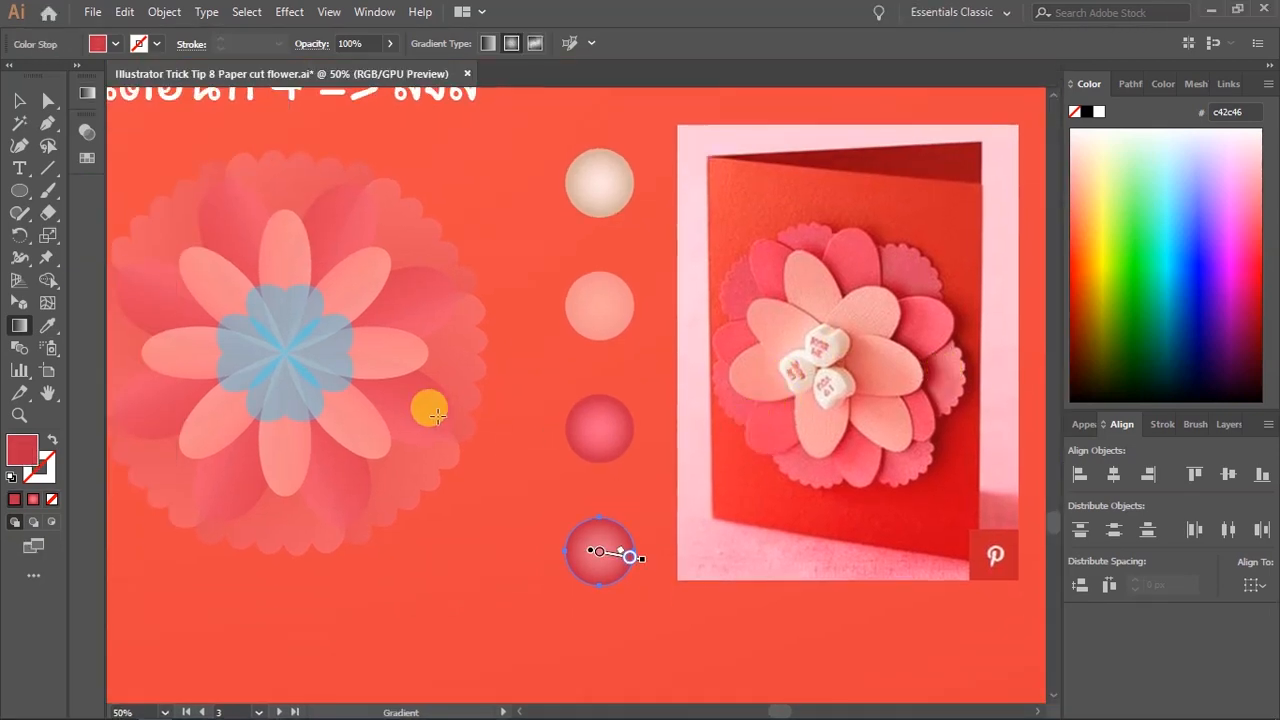
scroll(763, 478, down, 1)
click(20, 100)
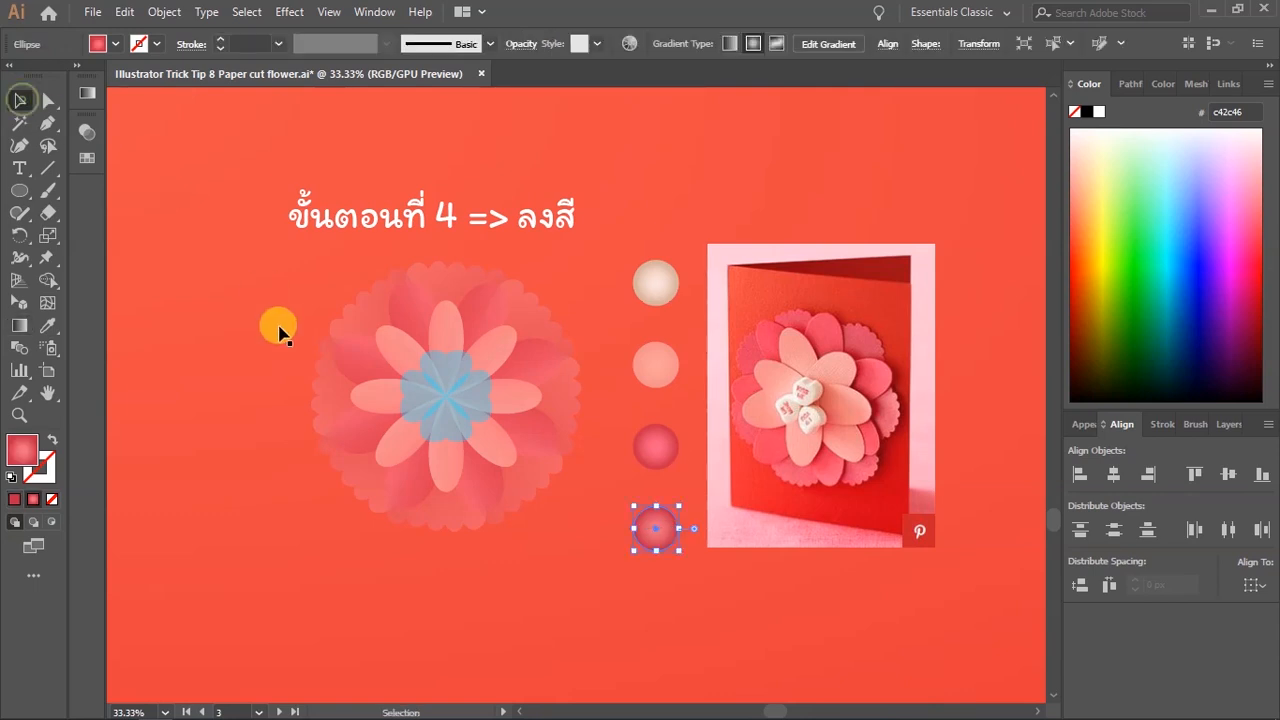
scroll(412, 371, up, 1)
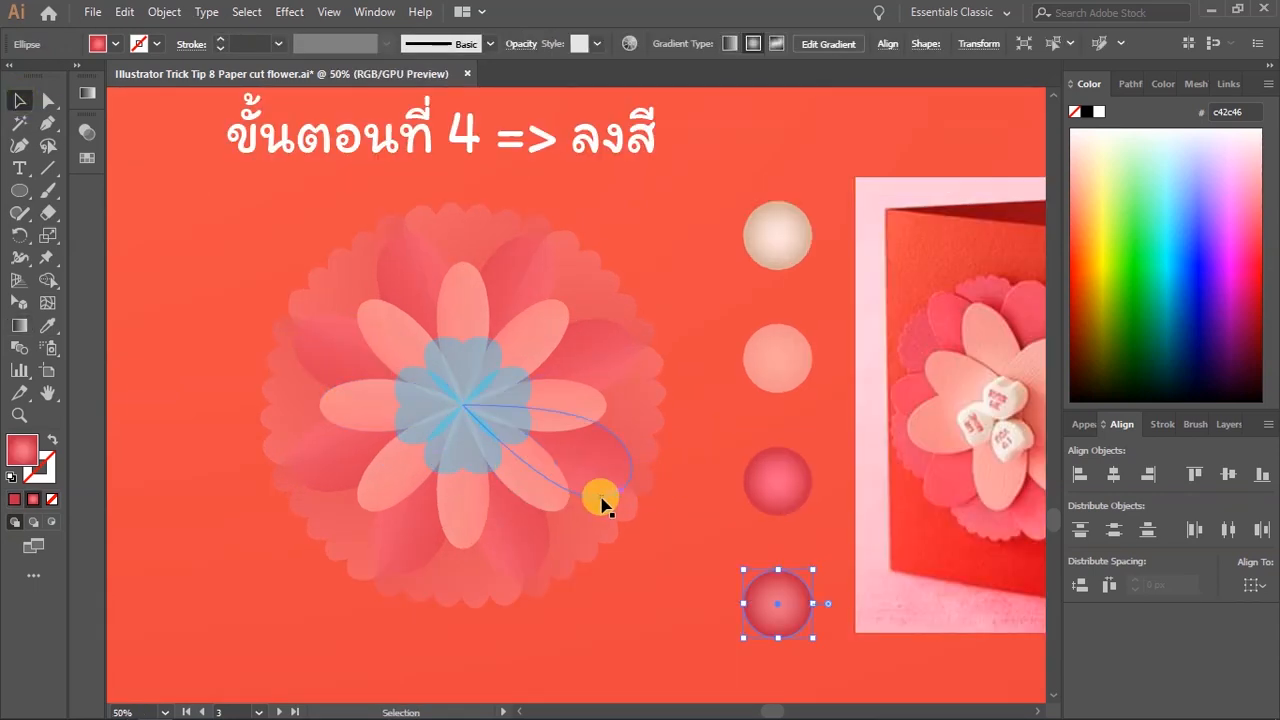
scroll(590, 508, down, 1)
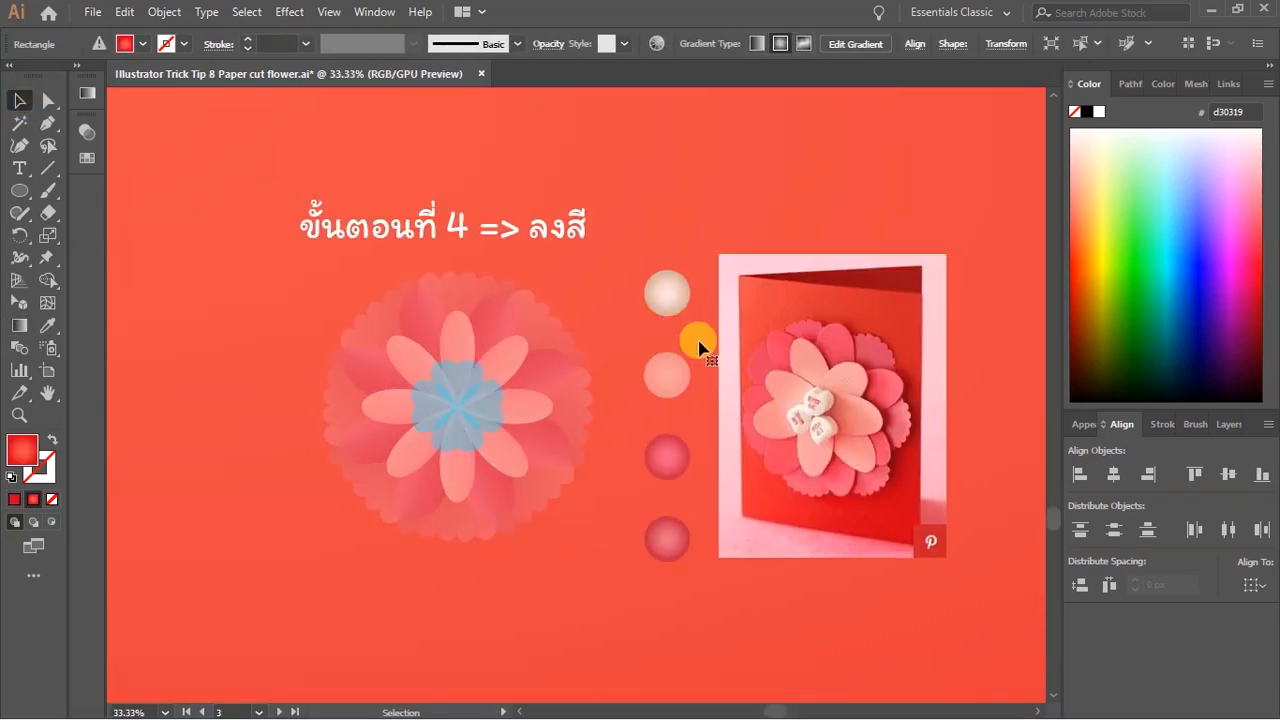
click(670, 300)
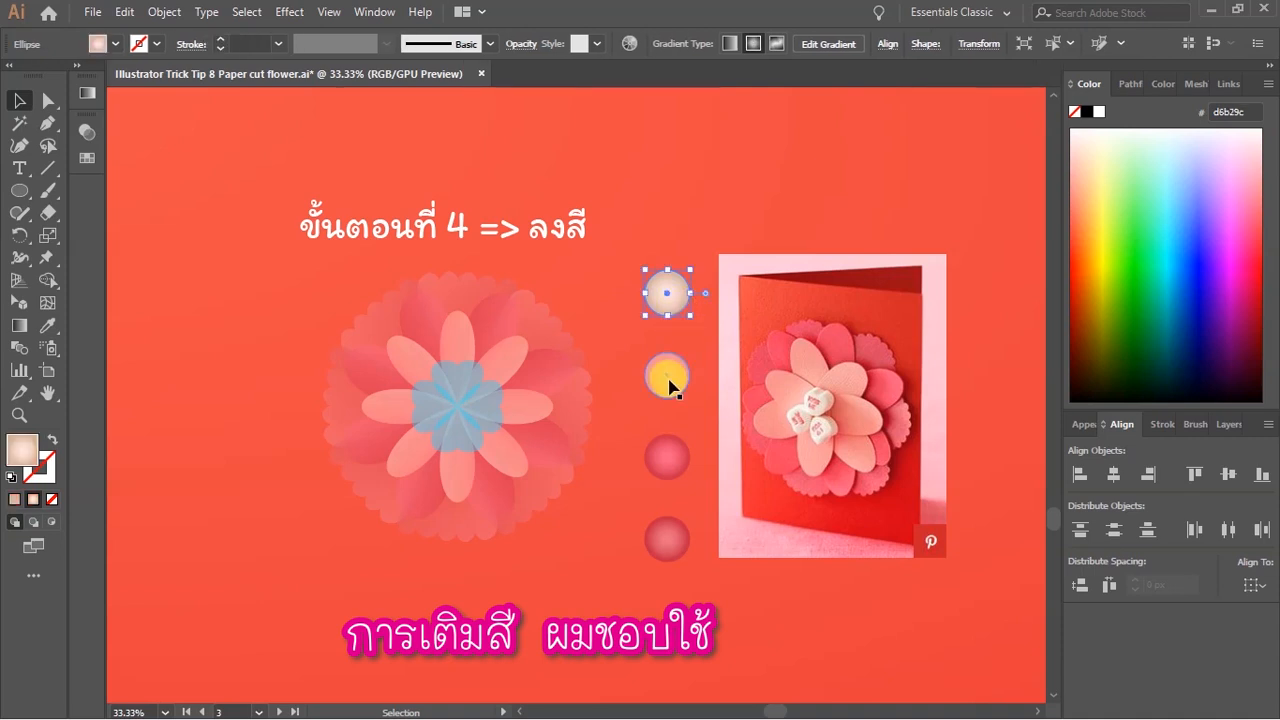
click(680, 457)
shift+click(677, 531)
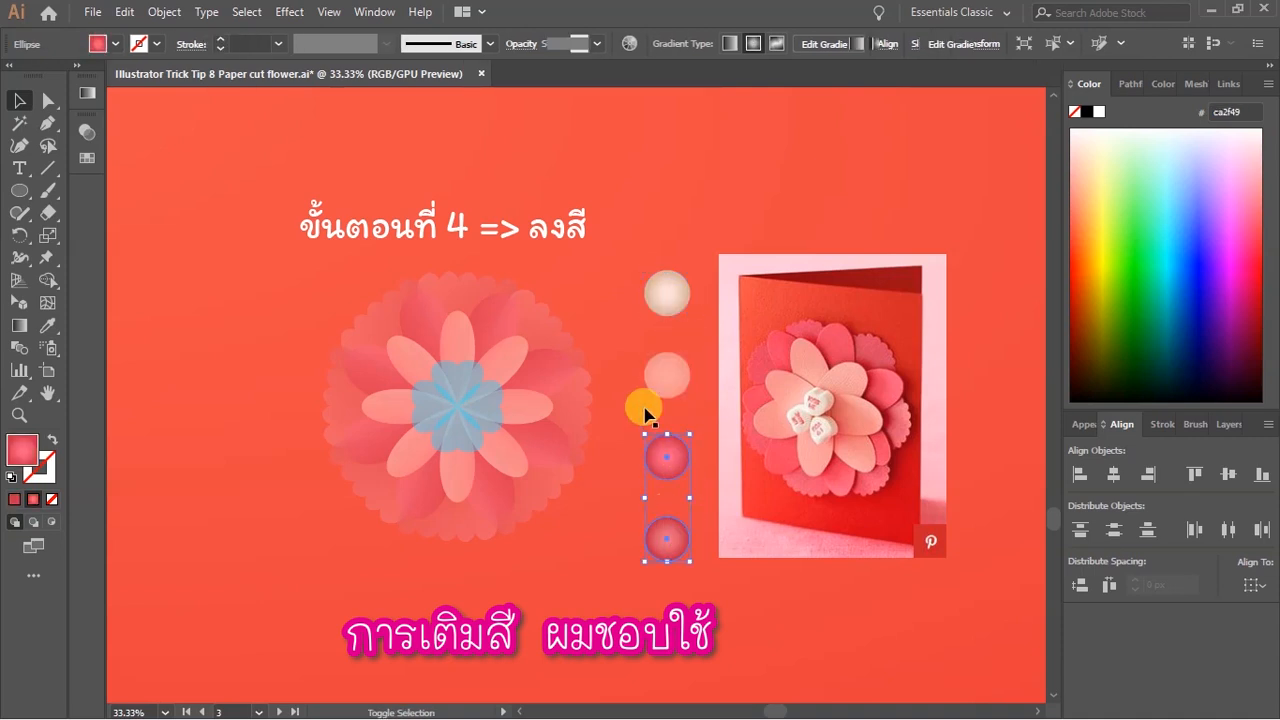
shift+click(681, 357)
shift+click(667, 293)
click(87, 92)
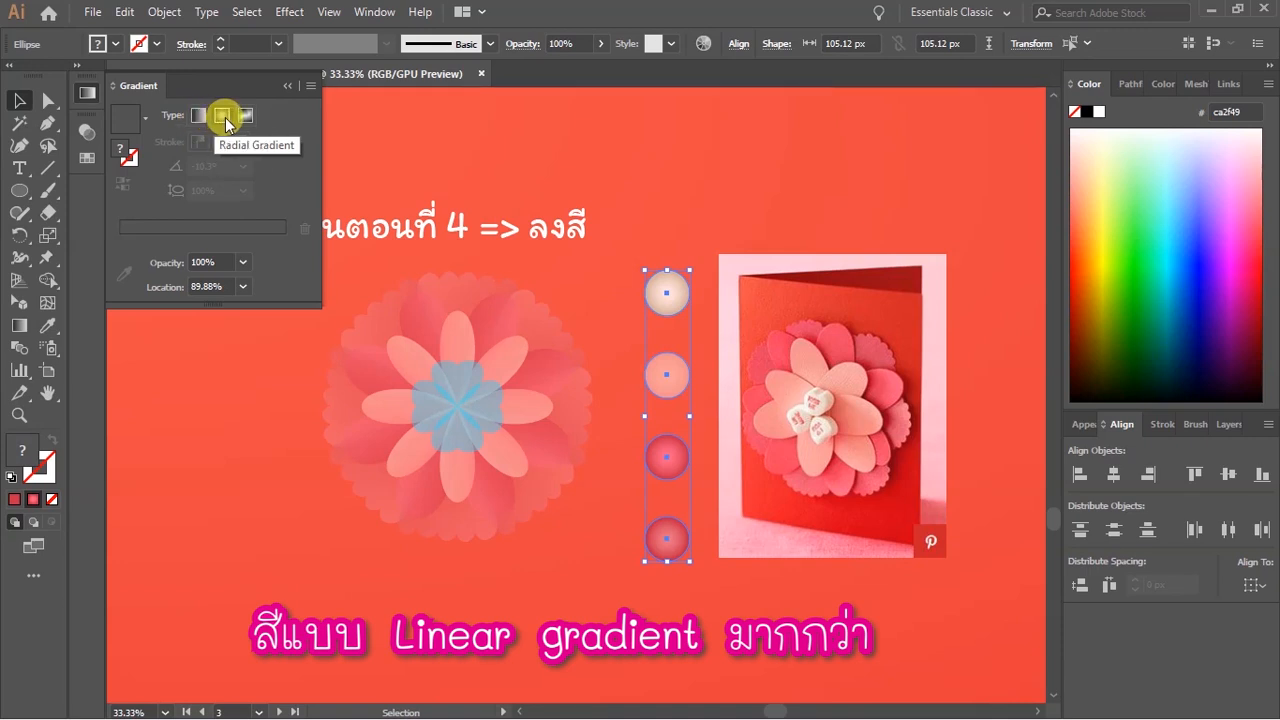
click(640, 189)
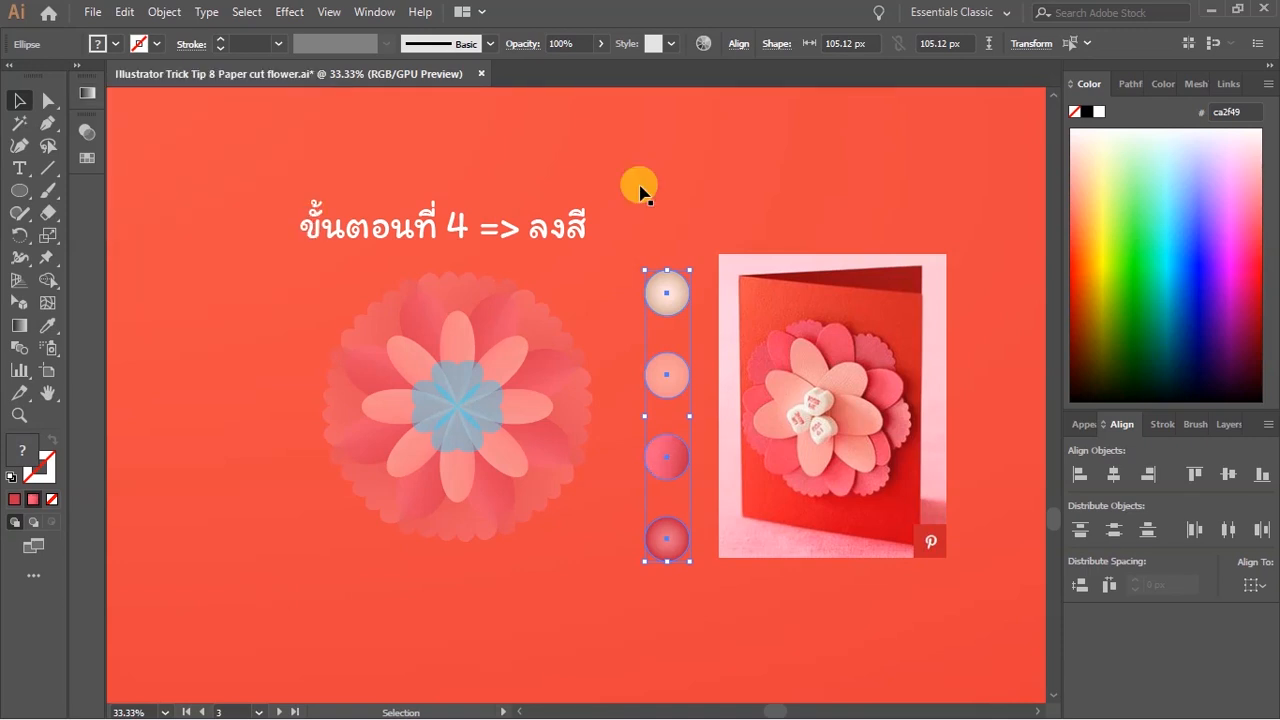
Switch the gradient type of the first and second color circles to linear, one circle at a time.
click(666, 290)
click(93, 96)
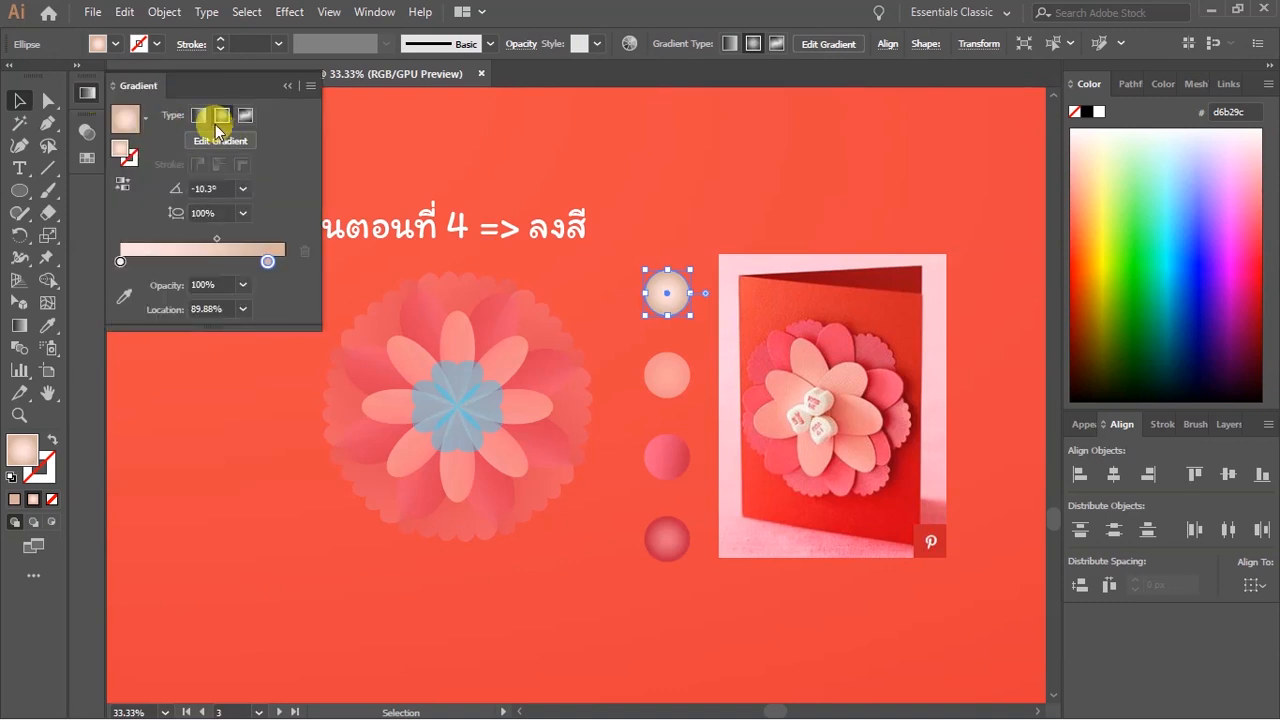
click(665, 373)
click(200, 116)
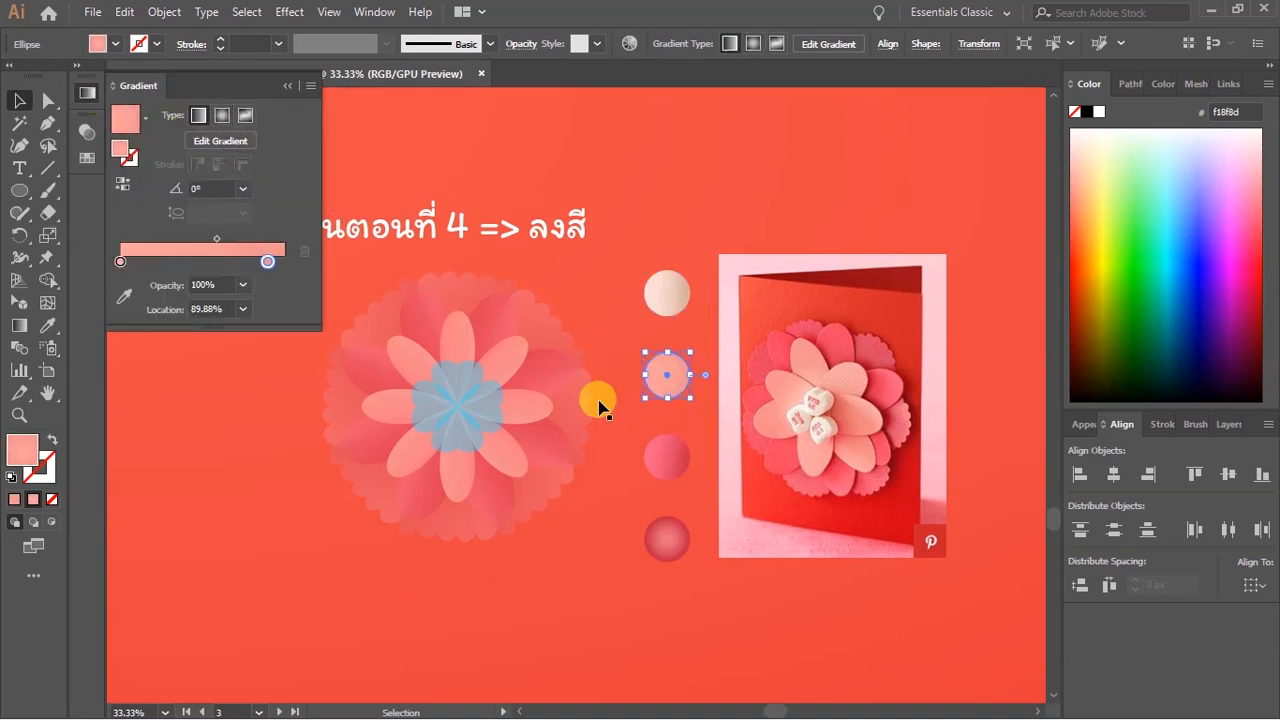
Switch the gradient type of the third and fourth color circles to linear.
click(648, 443)
click(200, 115)
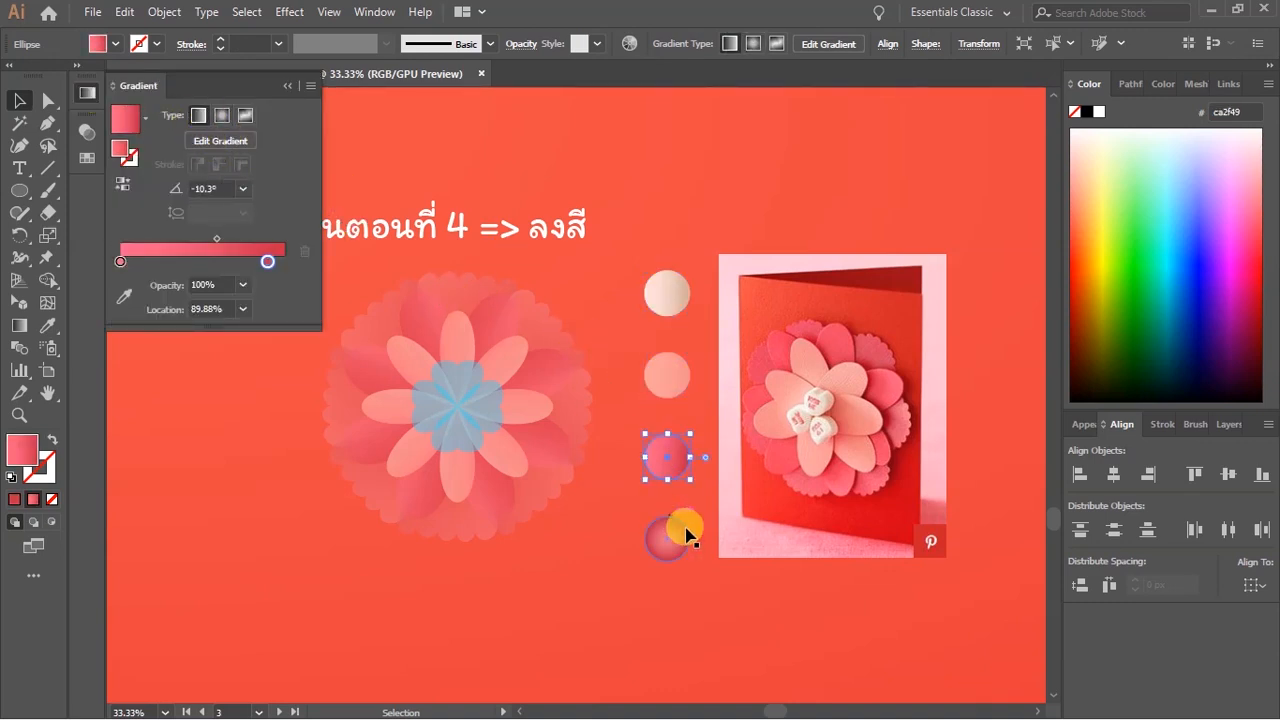
click(666, 517)
click(199, 115)
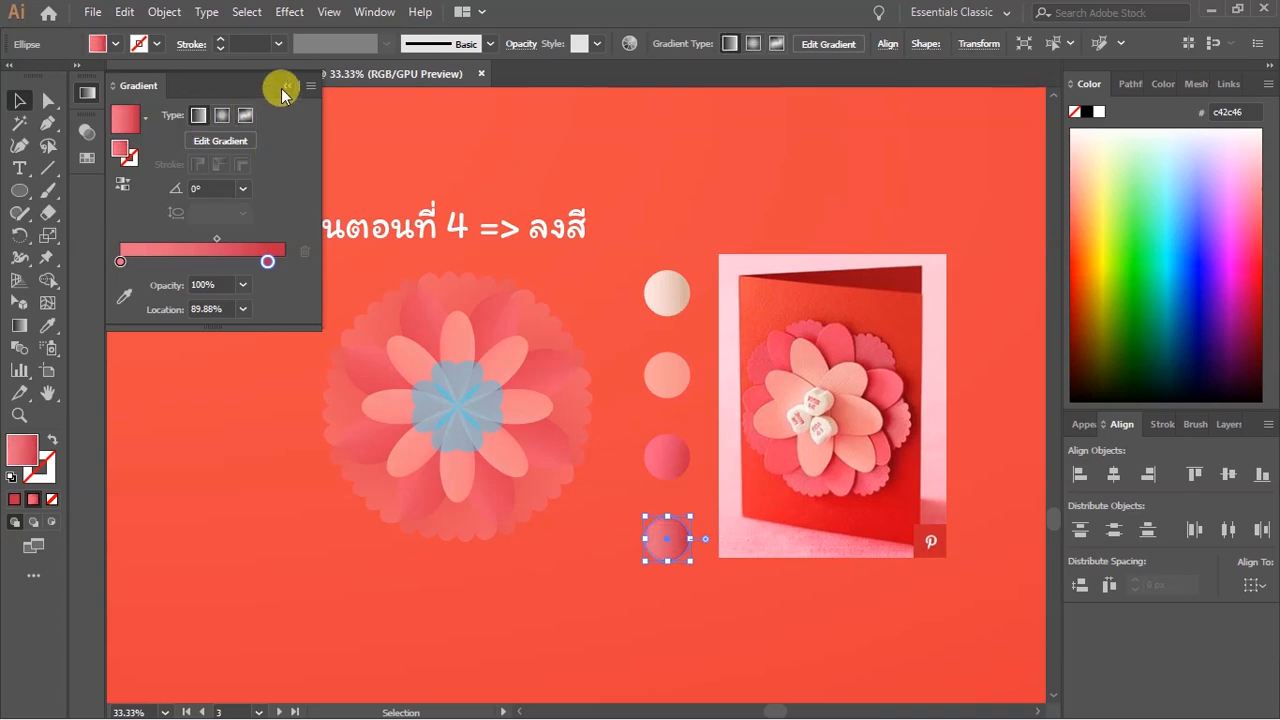
click(284, 88)
Fill the central heart petal group with the first circle's cream gradient using the Eyedropper.
scroll(477, 394, left, 2)
click(623, 289)
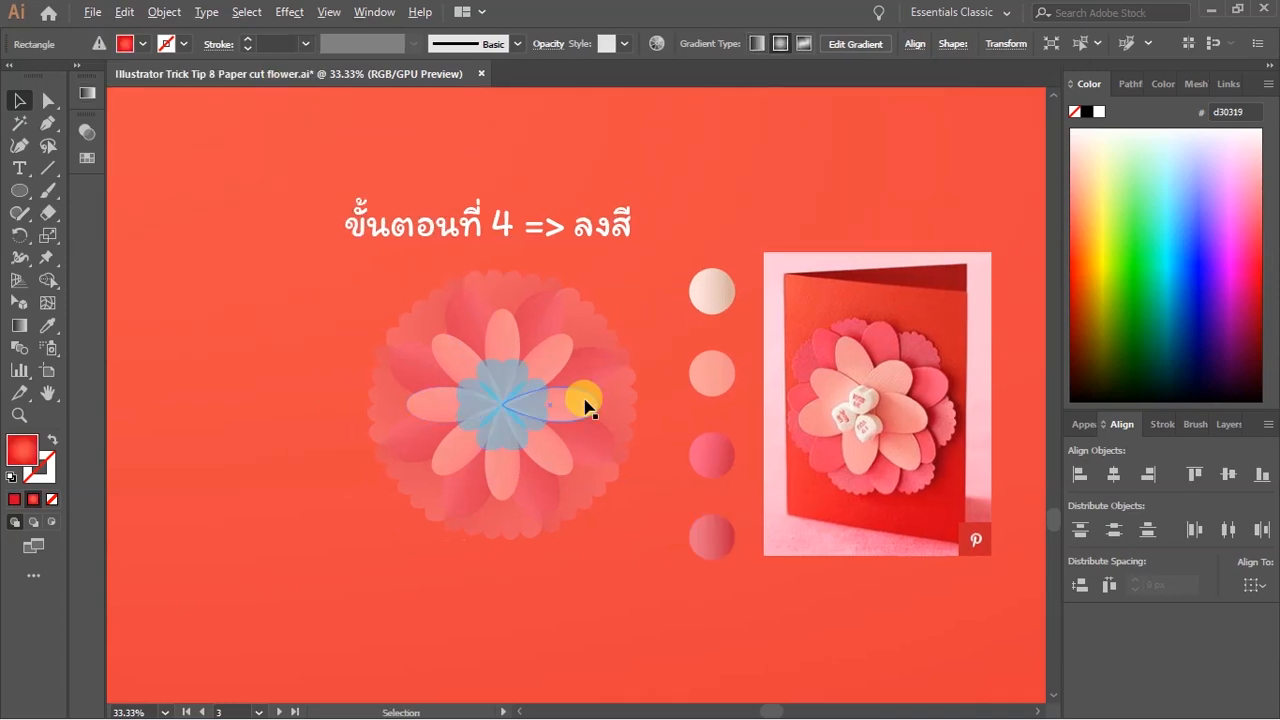
scroll(585, 403, up, 1)
click(489, 409)
click(445, 423)
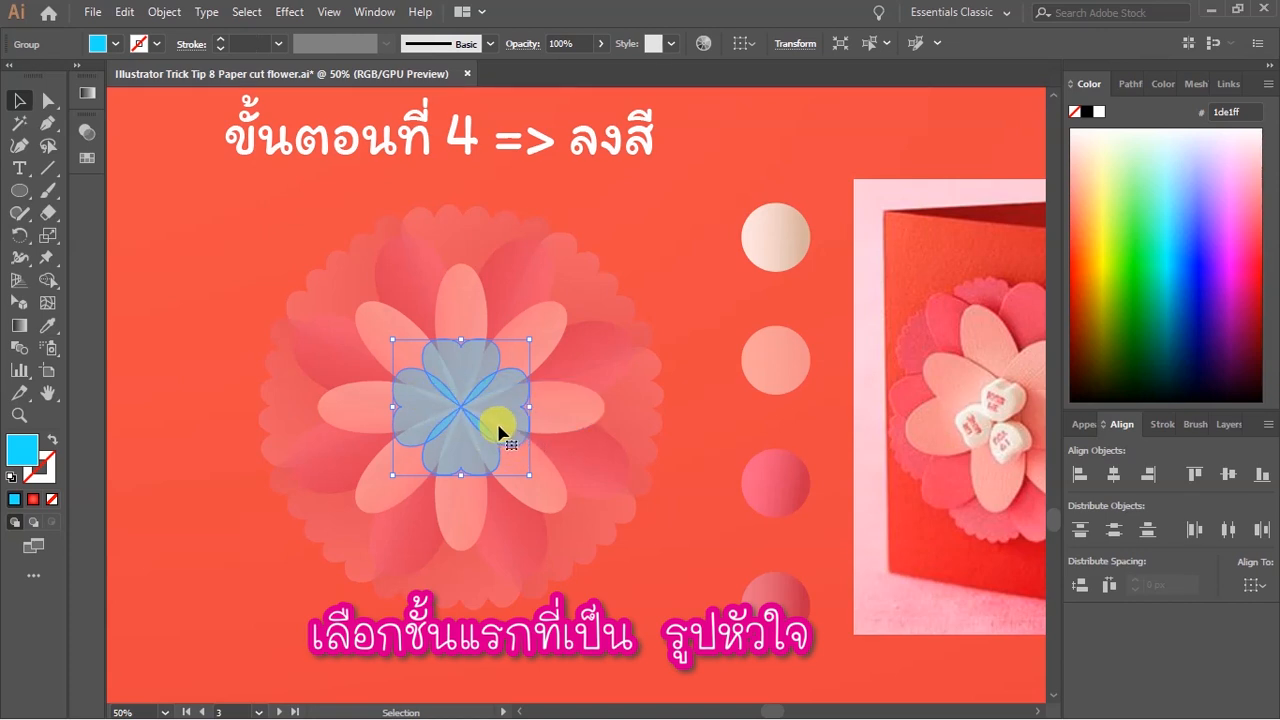
key(i)
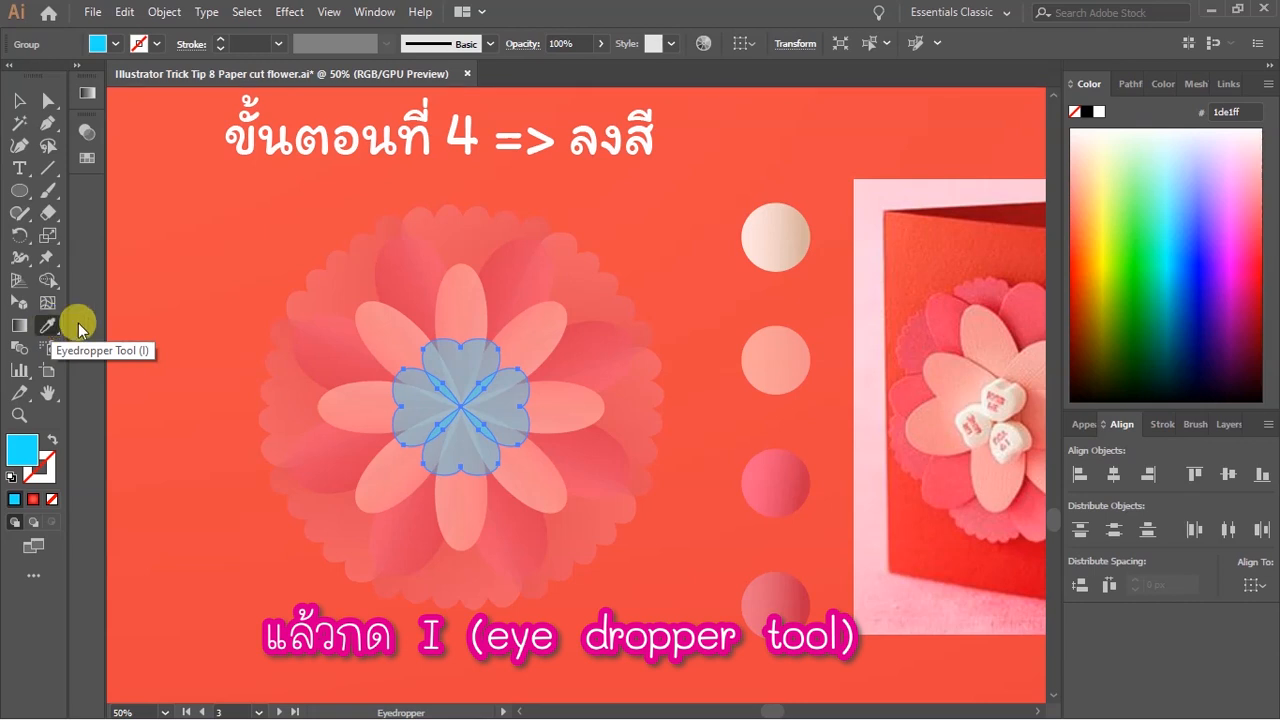
click(786, 230)
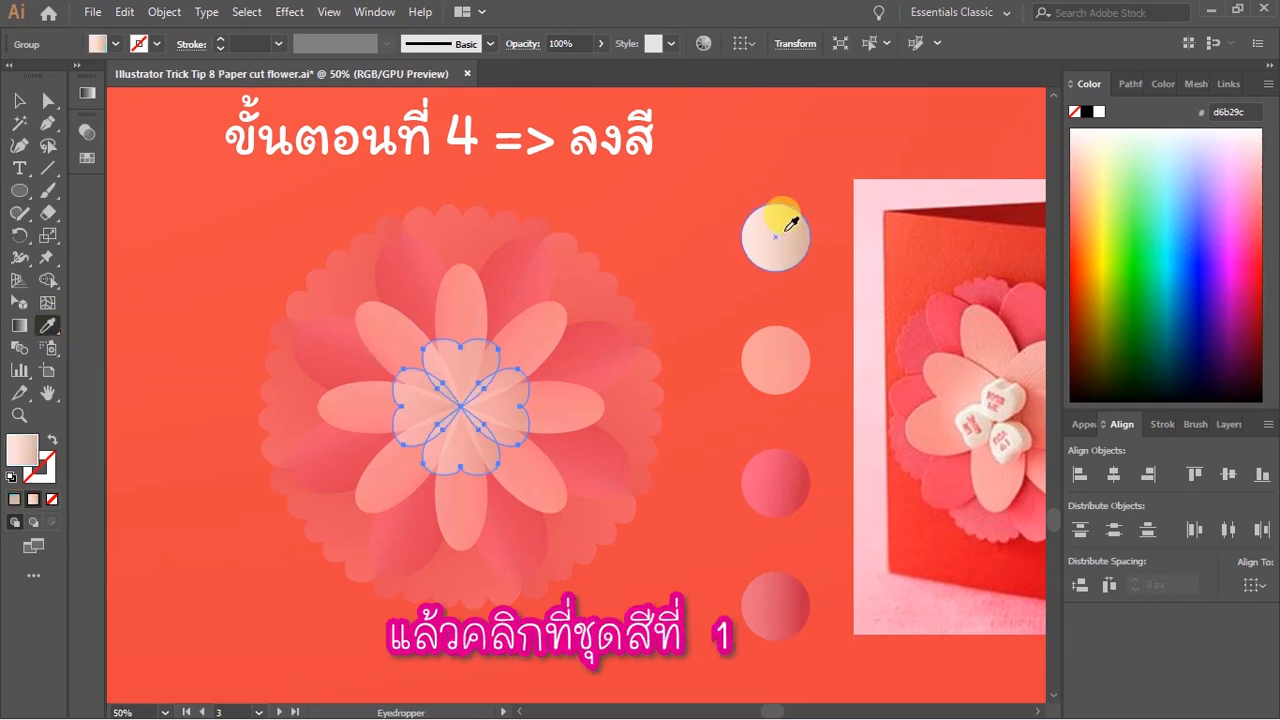
key(v)
click(614, 212)
Try to set the opacity of the heart petals to 100% on the whole group.
click(498, 396)
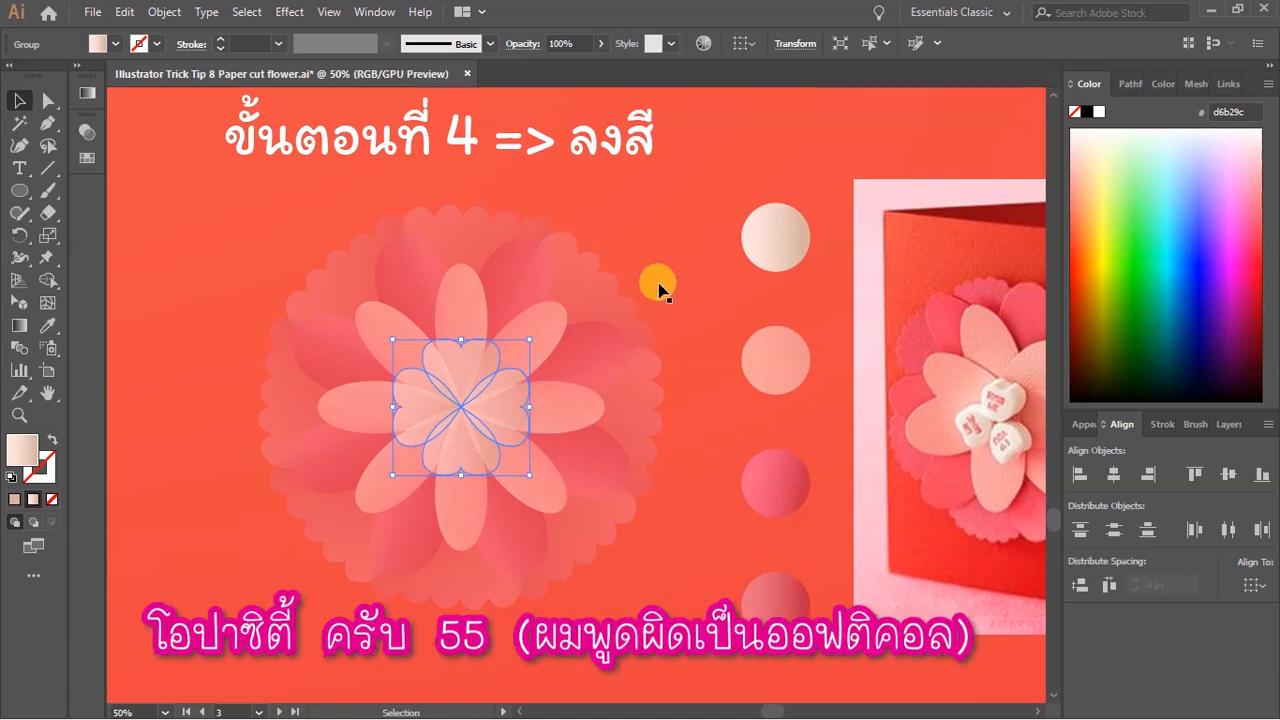
click(599, 44)
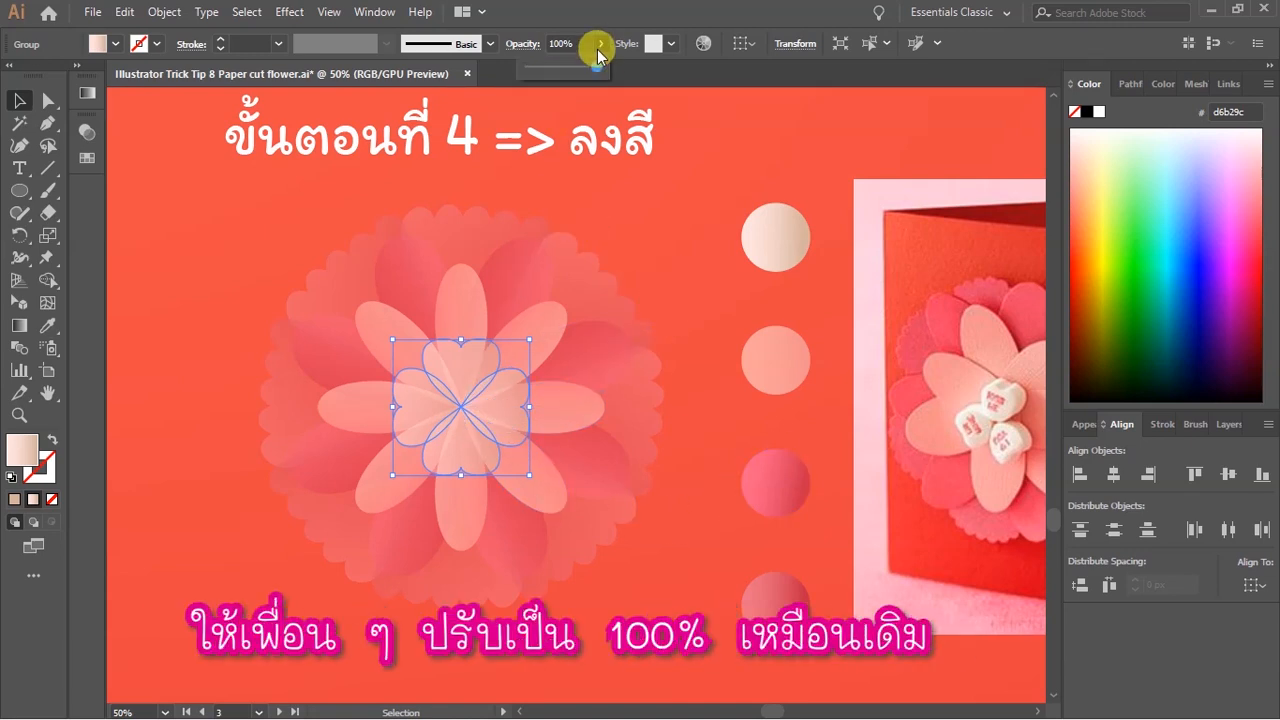
drag(598, 62, 563, 70)
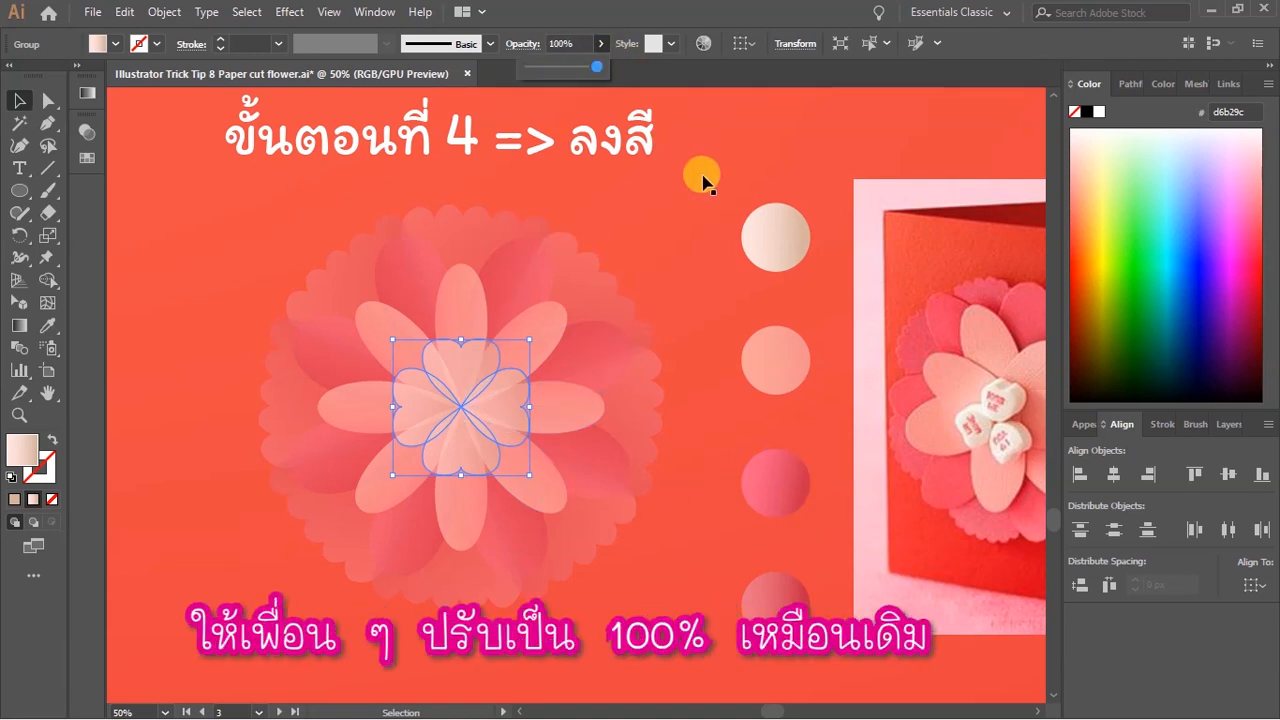
click(703, 178)
click(499, 415)
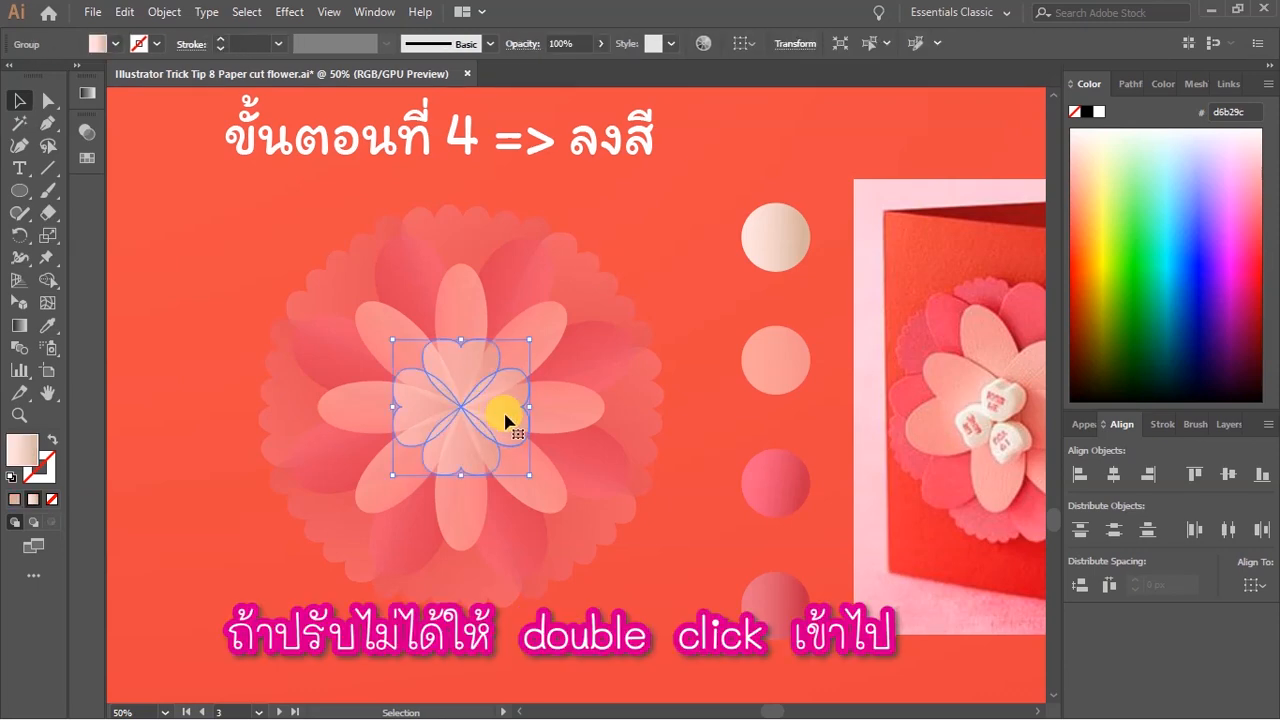
Isolate and ungroup the heart petals, then set the opacity of all four to 100%.
double_click(495, 418)
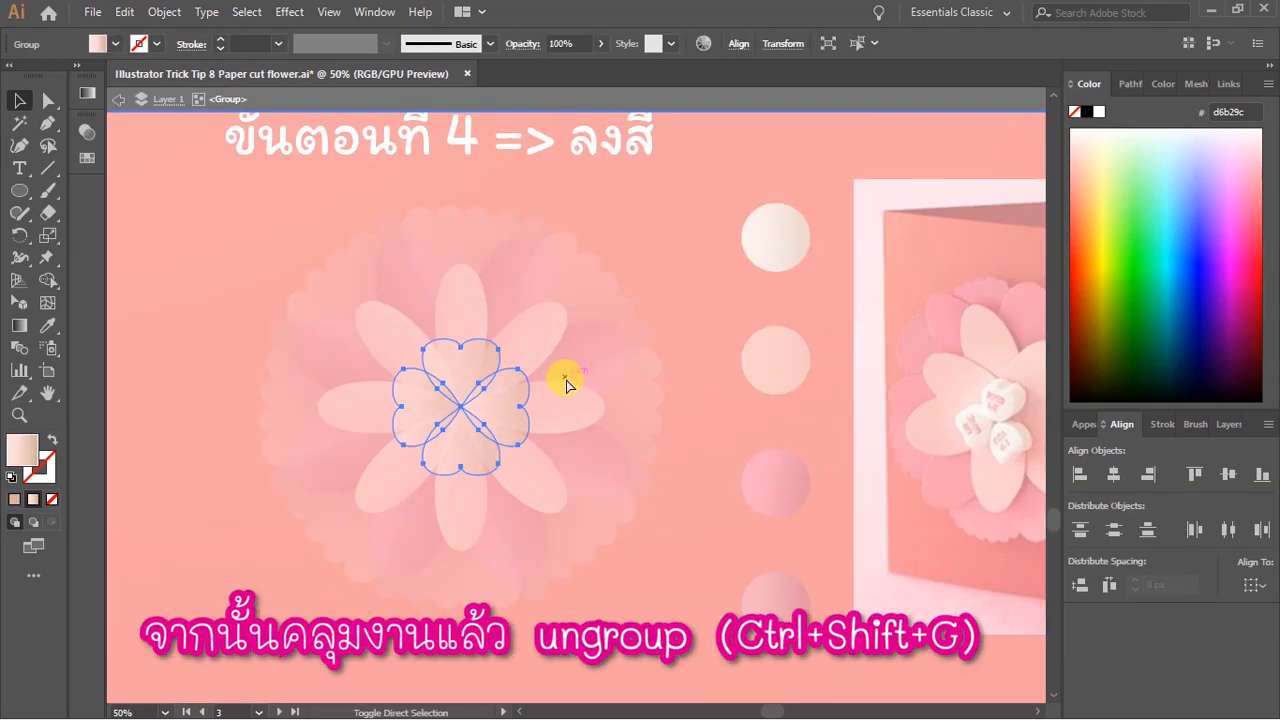
click(582, 216)
click(493, 410)
key(ctrl+a)
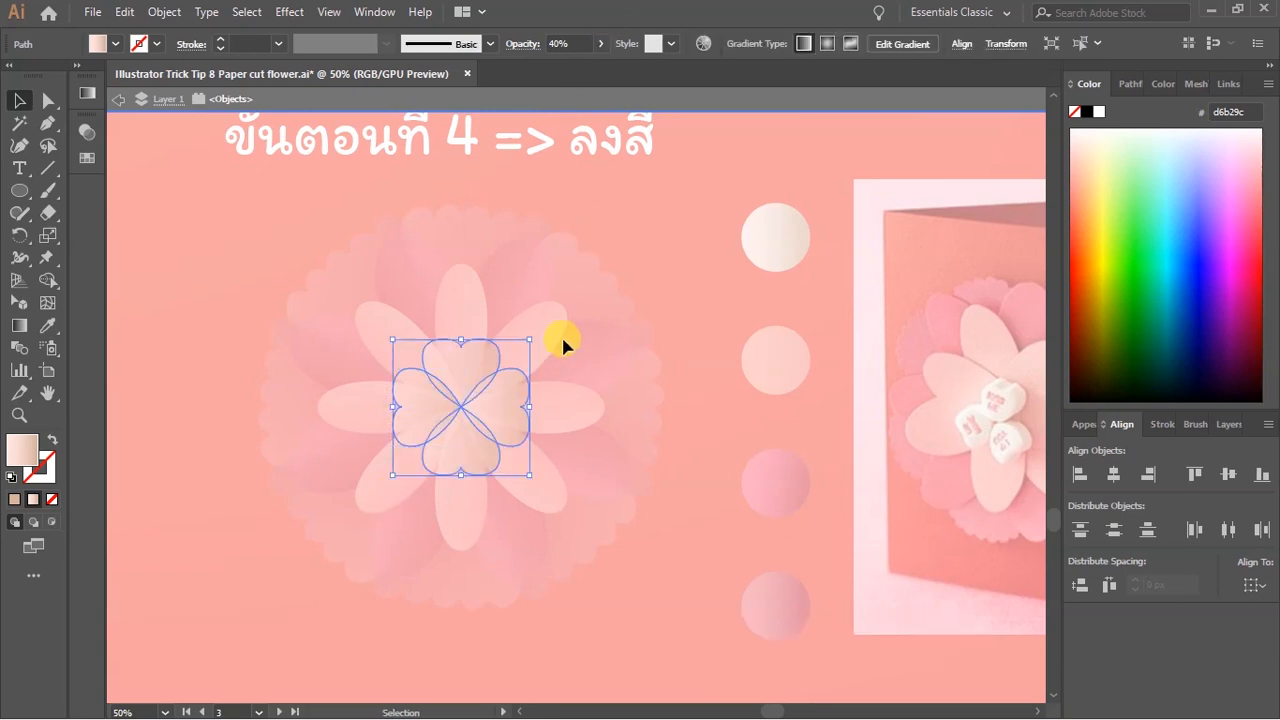
click(600, 43)
drag(566, 70, 602, 68)
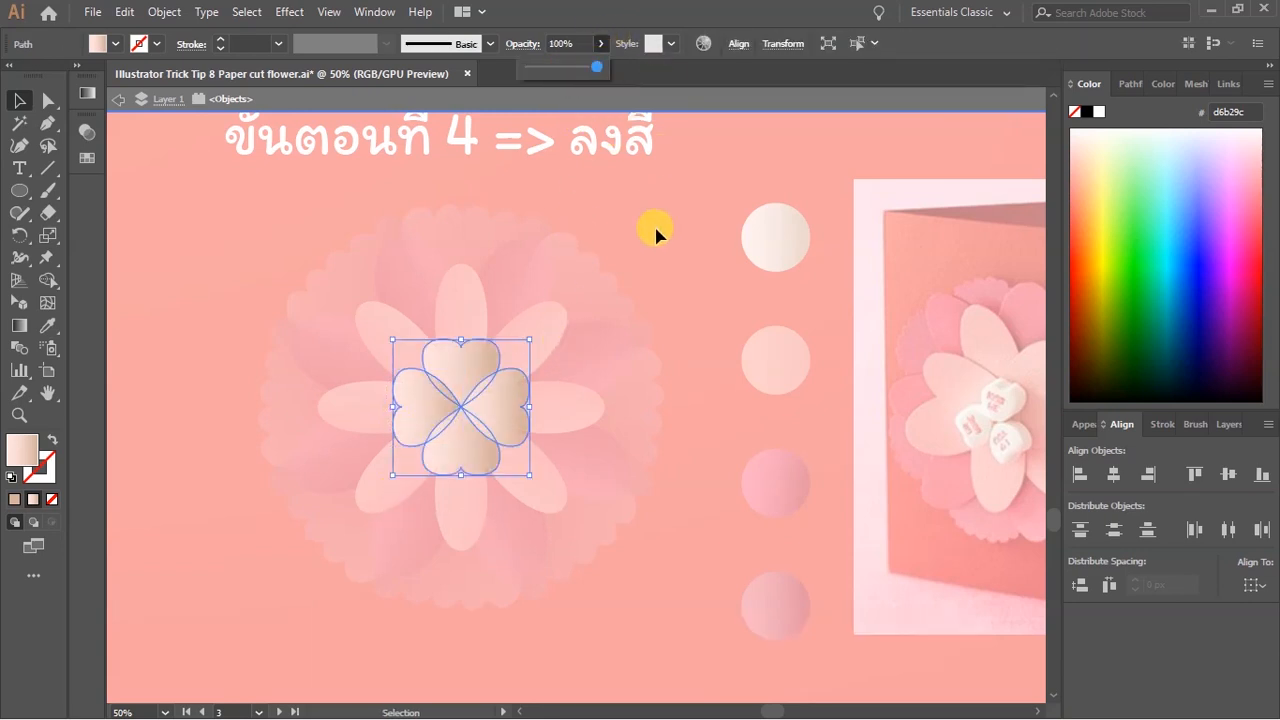
click(652, 250)
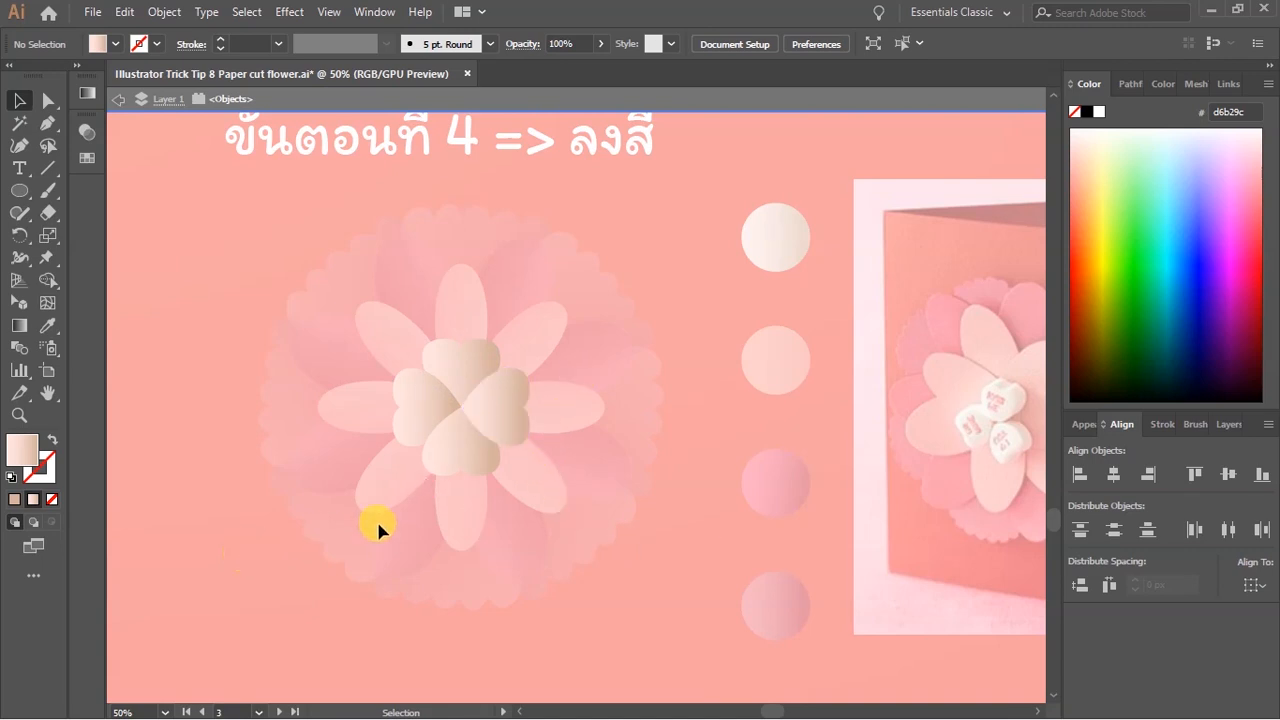
Group the four heart petals again and exit isolation mode.
drag(322, 521, 530, 335)
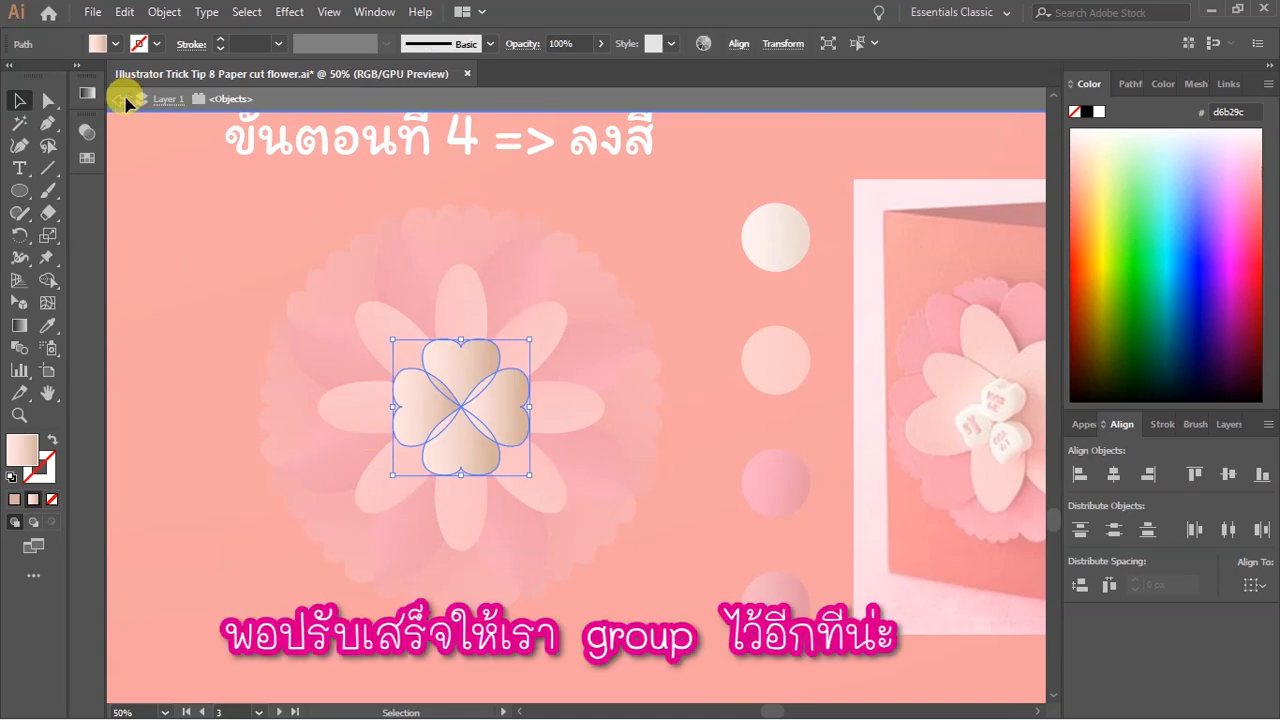
key(ctrl+g)
click(116, 98)
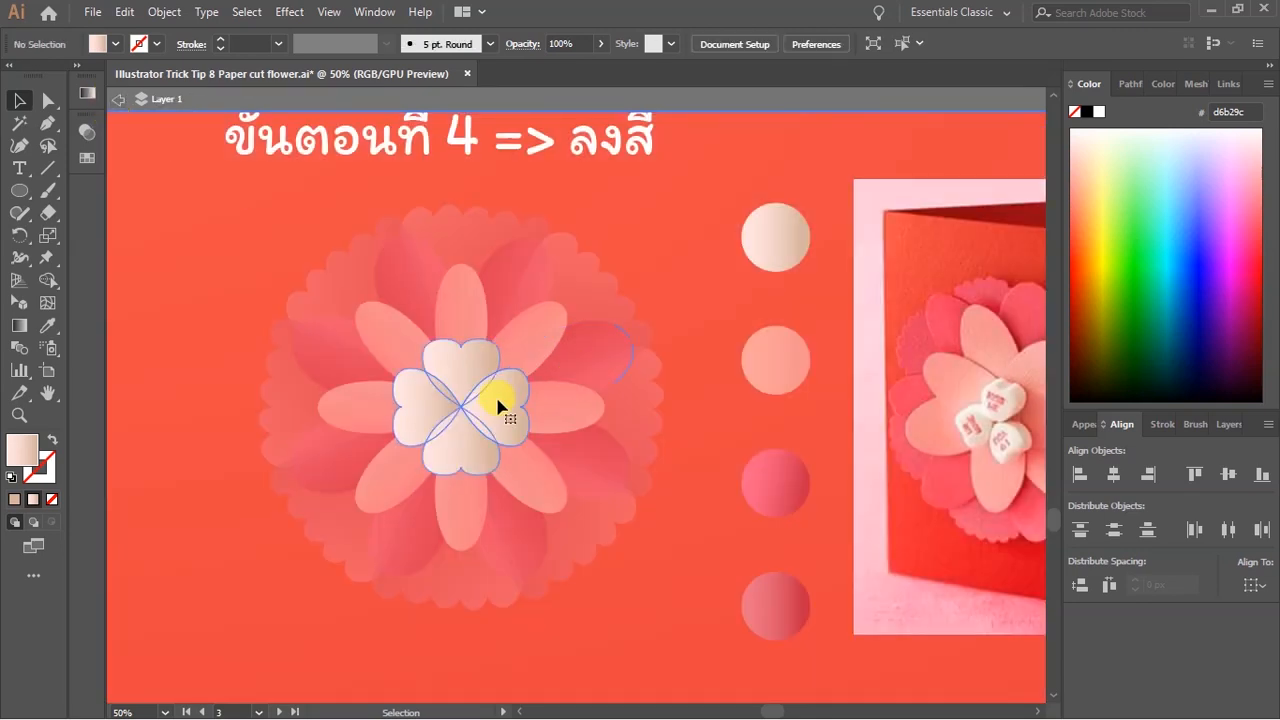
click(500, 403)
click(527, 331)
click(640, 295)
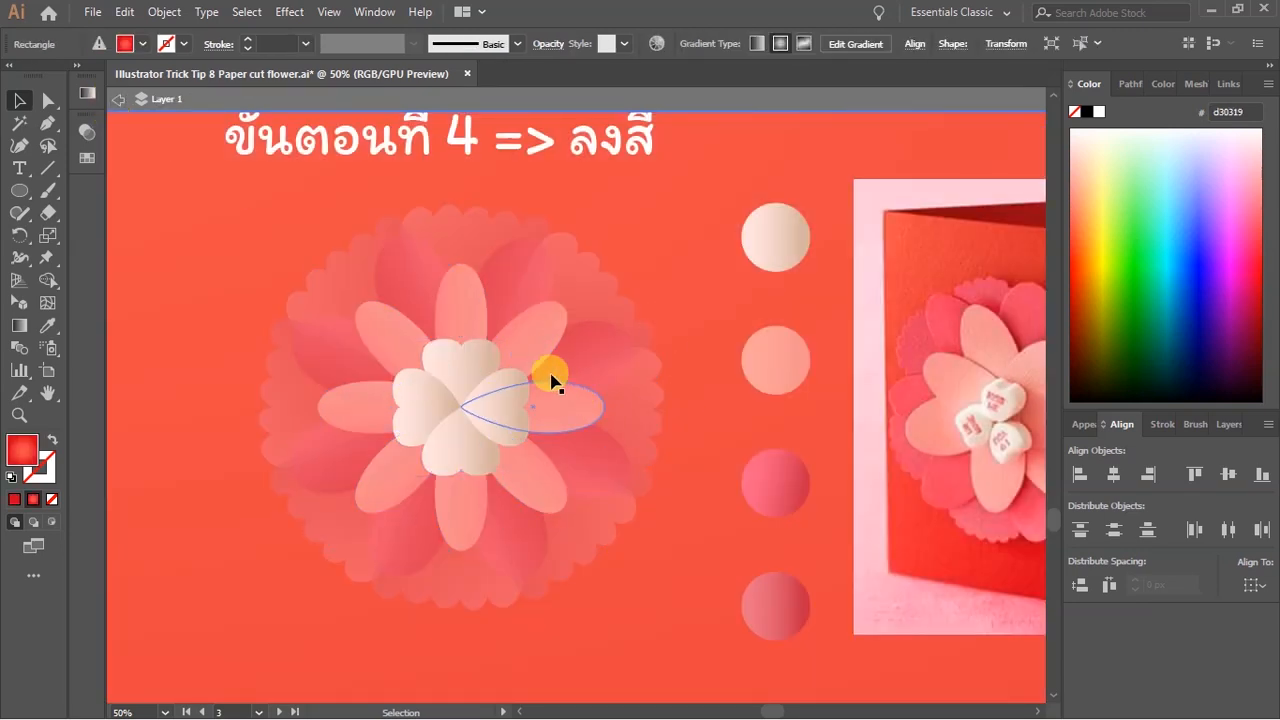
Fill the narrow eight-petal layer with the second circle's peach gradient using the Eyedropper.
click(532, 341)
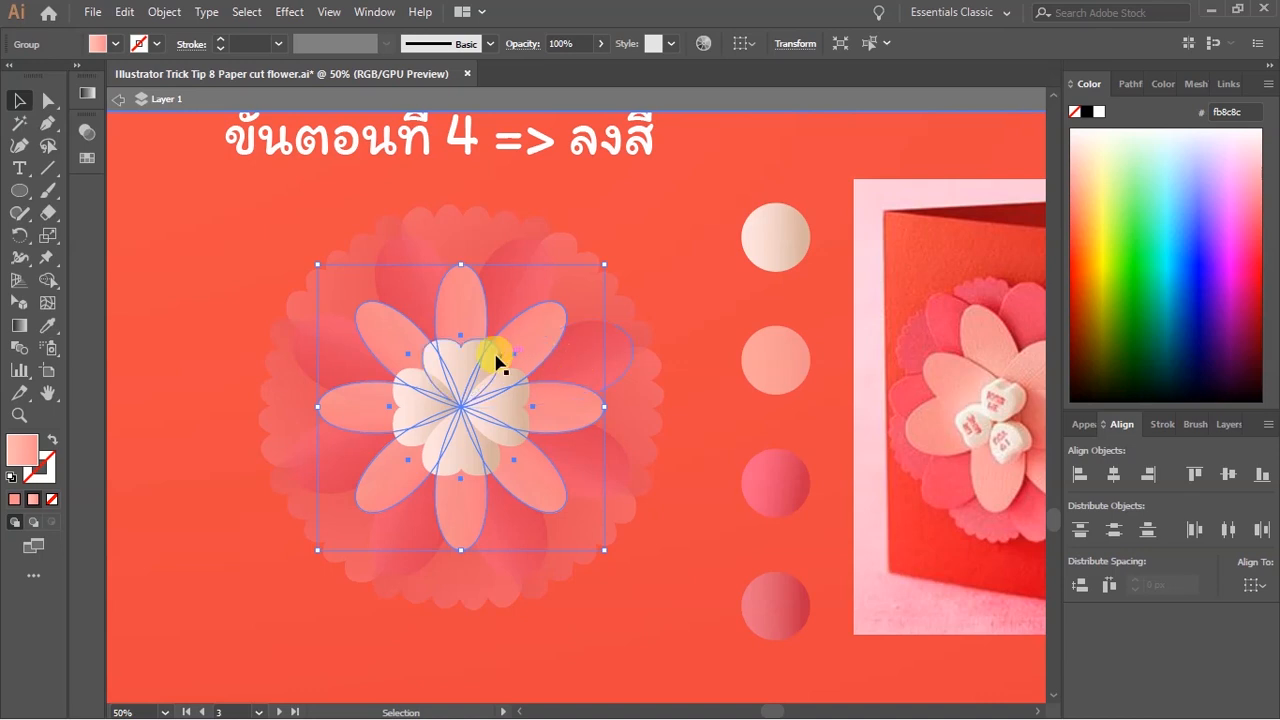
key(i)
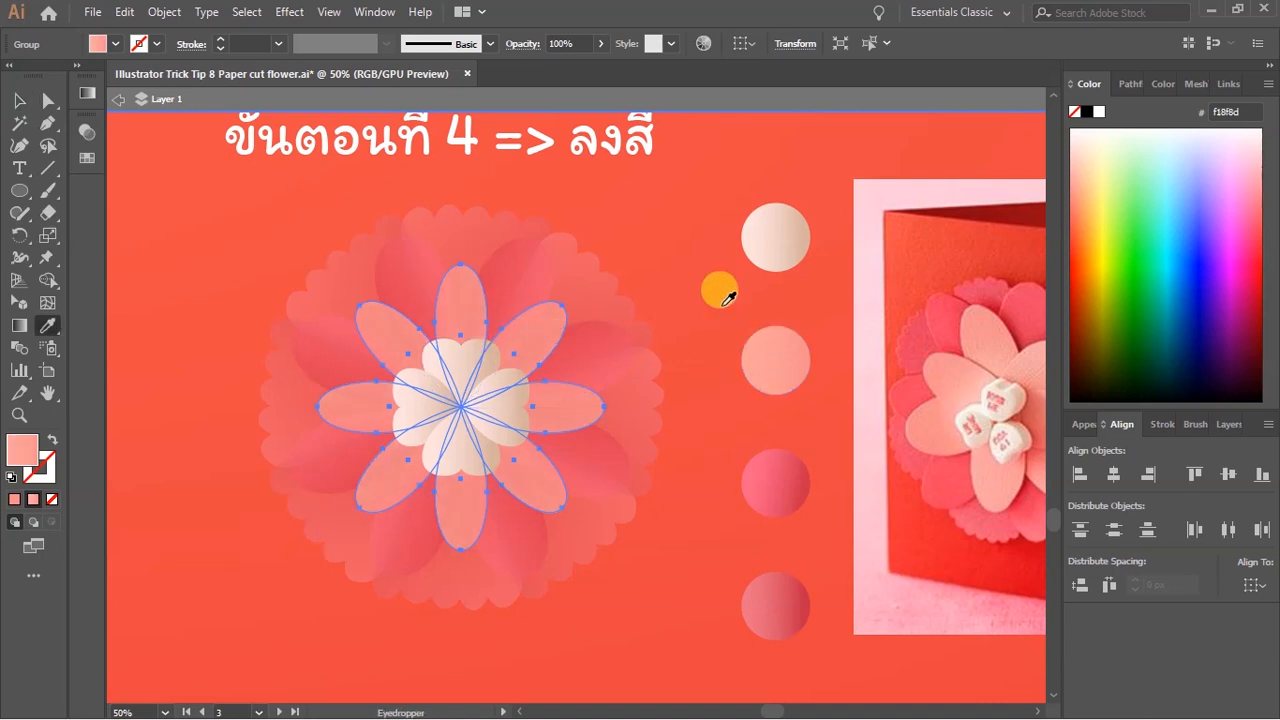
key(v)
click(664, 276)
Isolate and ungroup the eight narrow peach petals, then set their opacity to 100%.
click(545, 317)
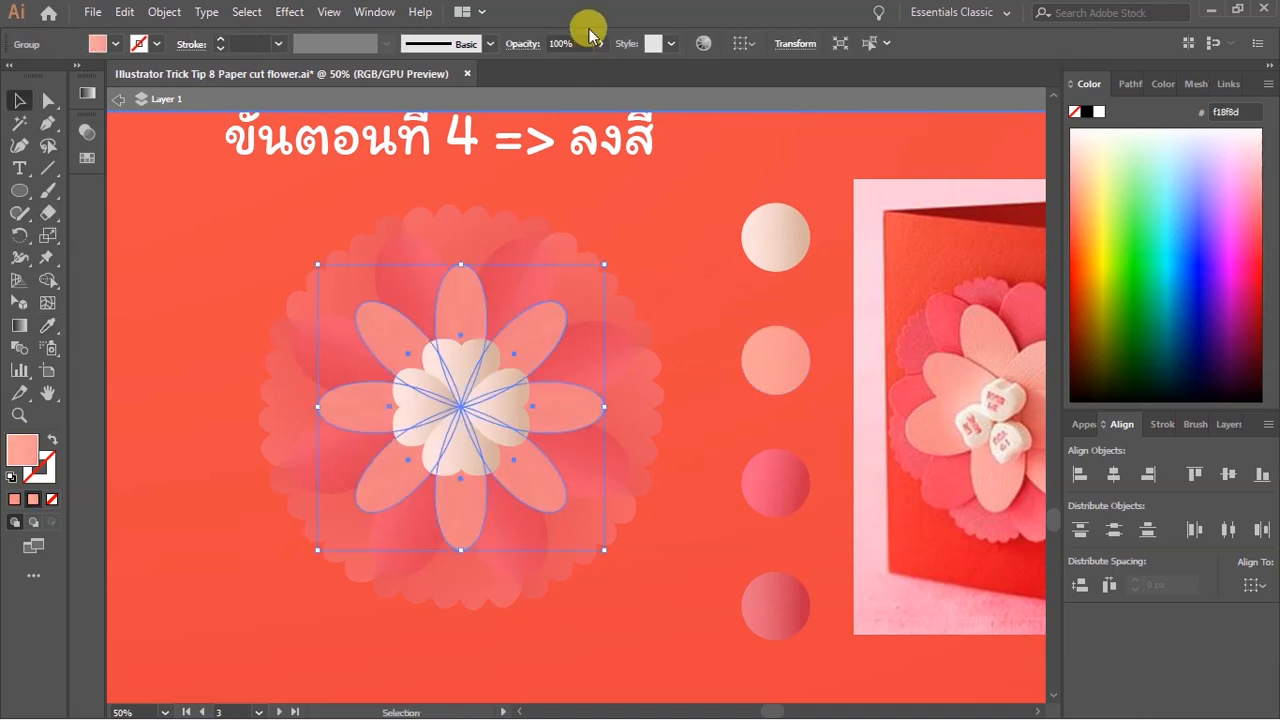
double_click(555, 343)
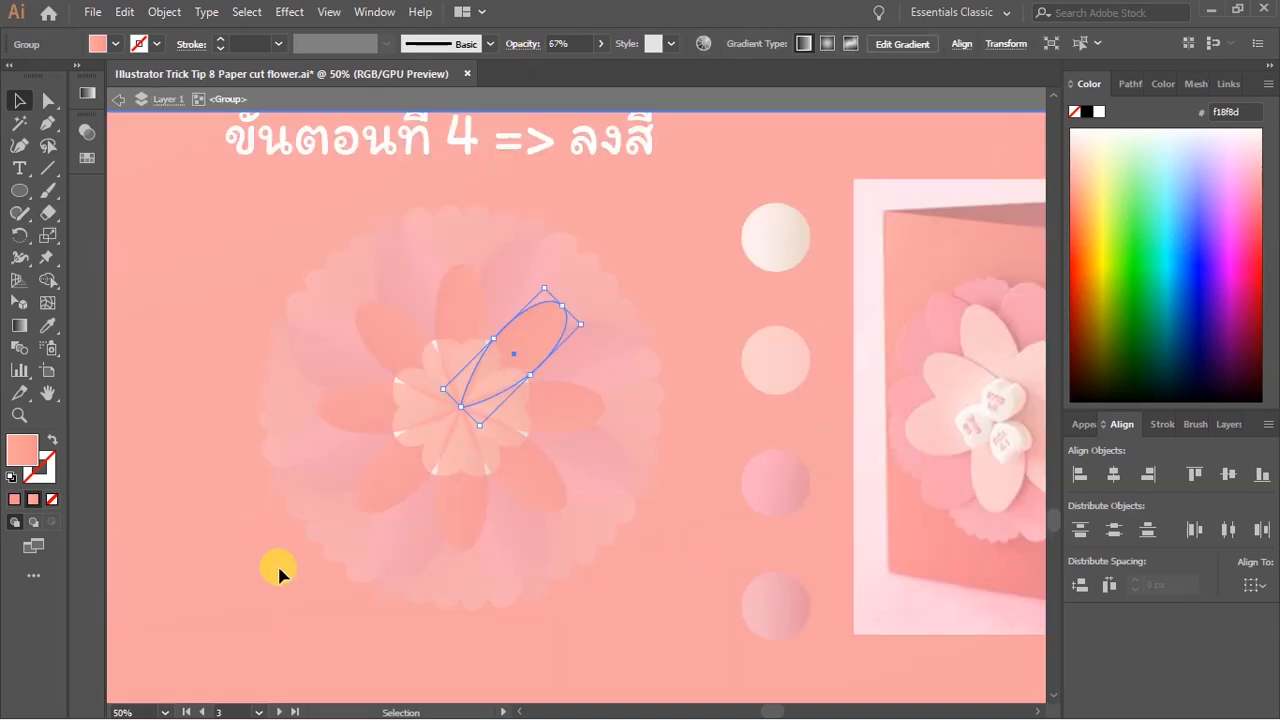
key(ctrl+a)
key(ctrl+shift+g)
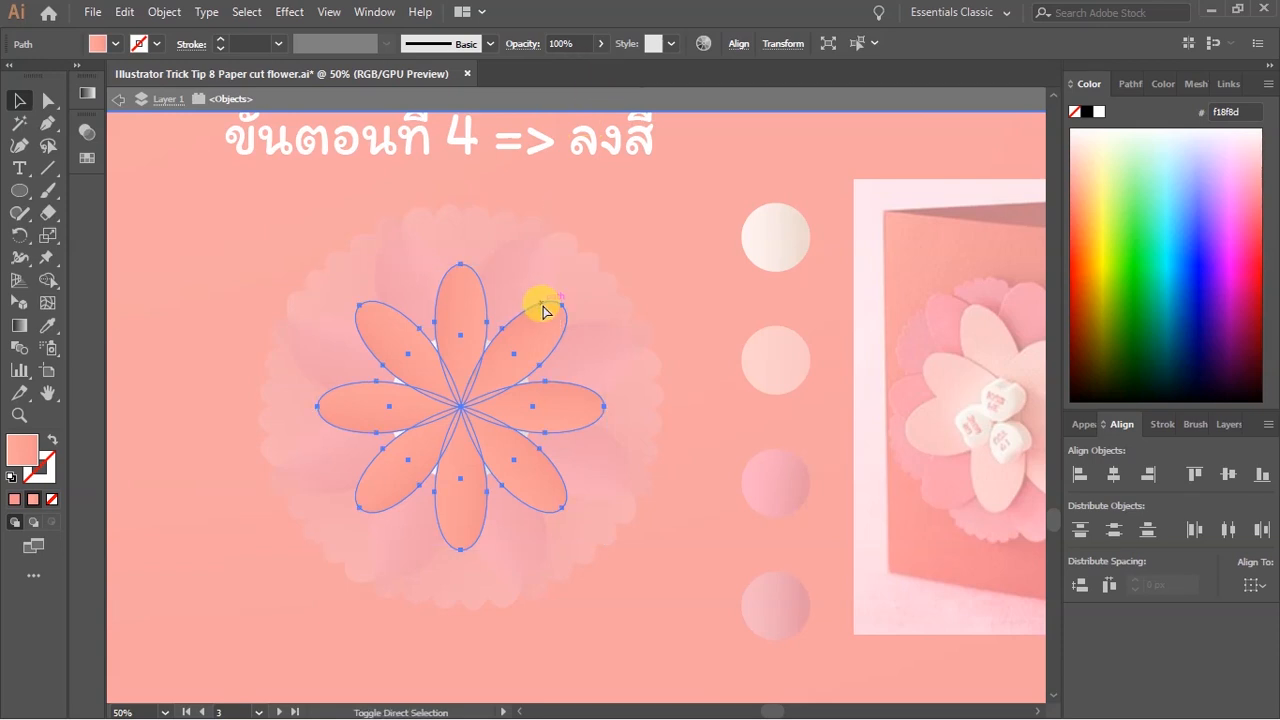
click(578, 190)
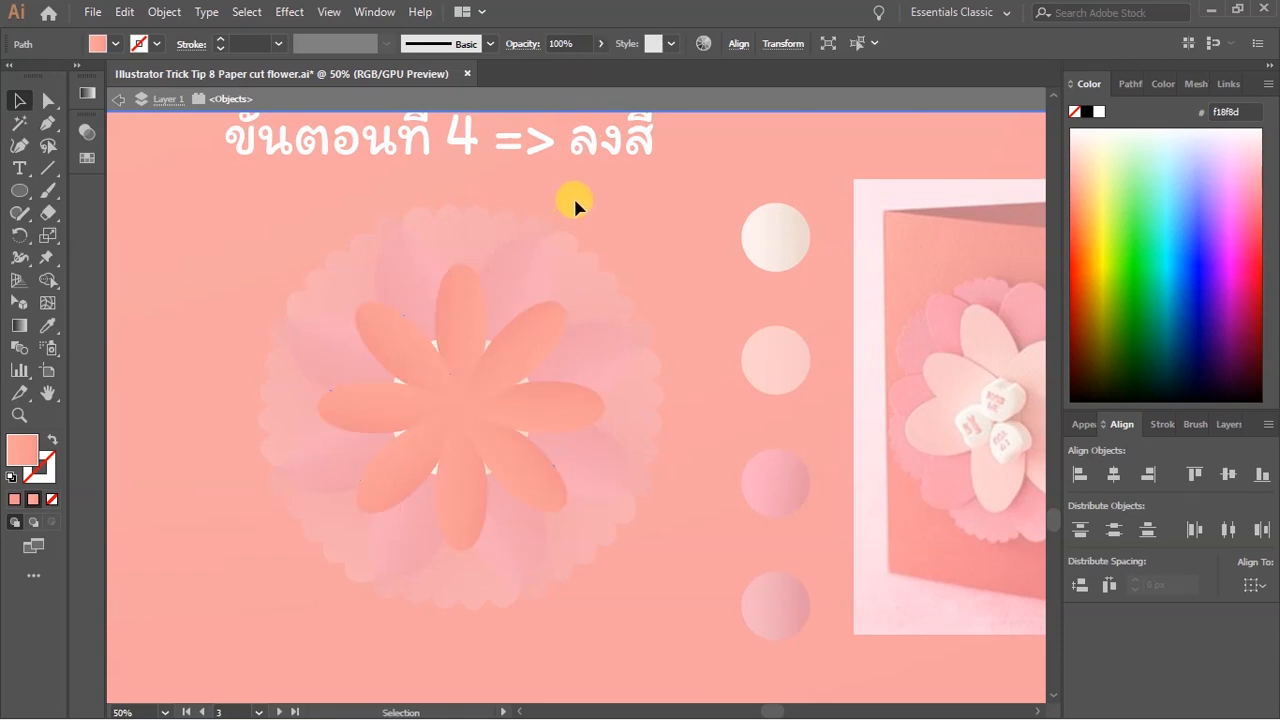
drag(329, 549, 640, 274)
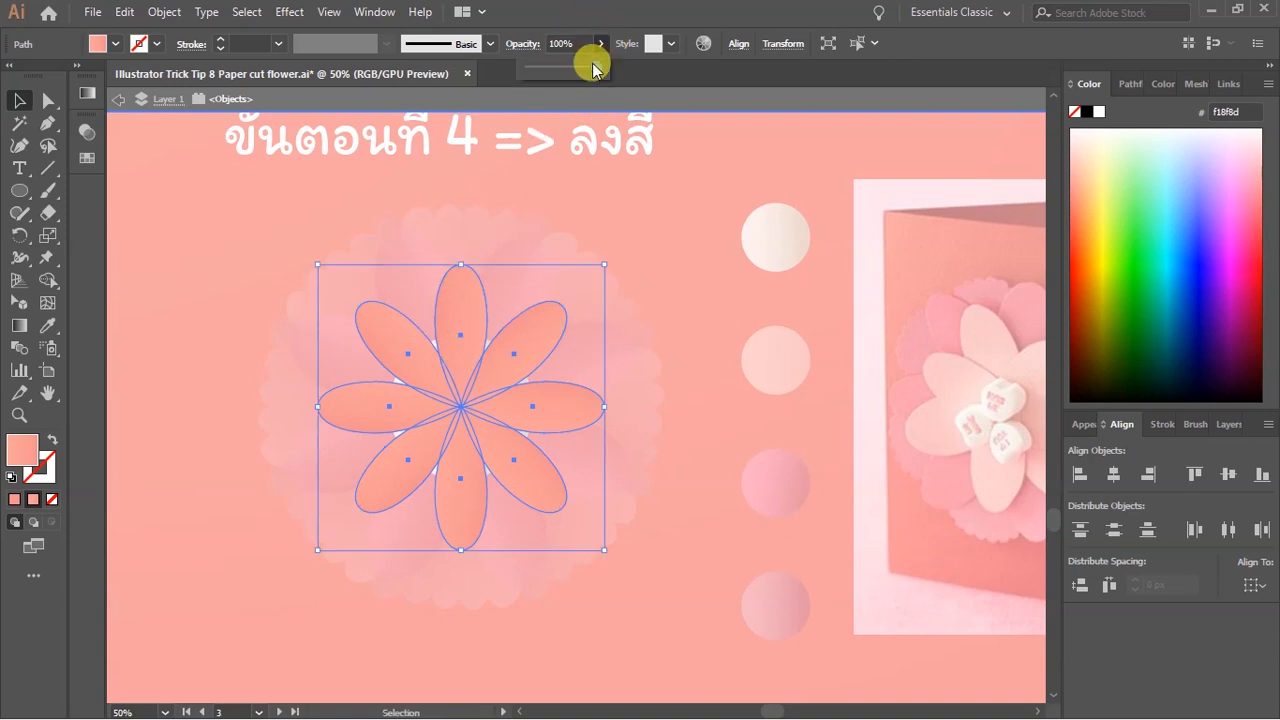
click(623, 189)
Group the eight peach petals again and exit isolation mode.
drag(314, 577, 675, 258)
key(ctrl+g)
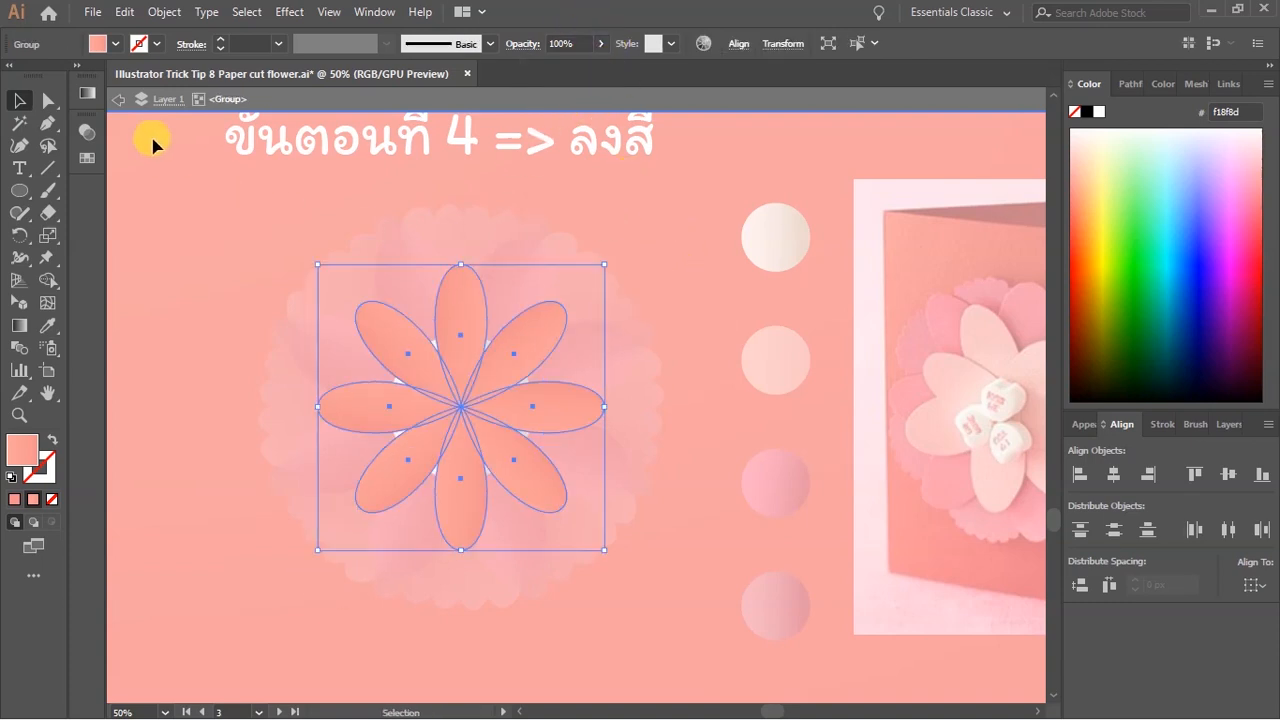
click(120, 100)
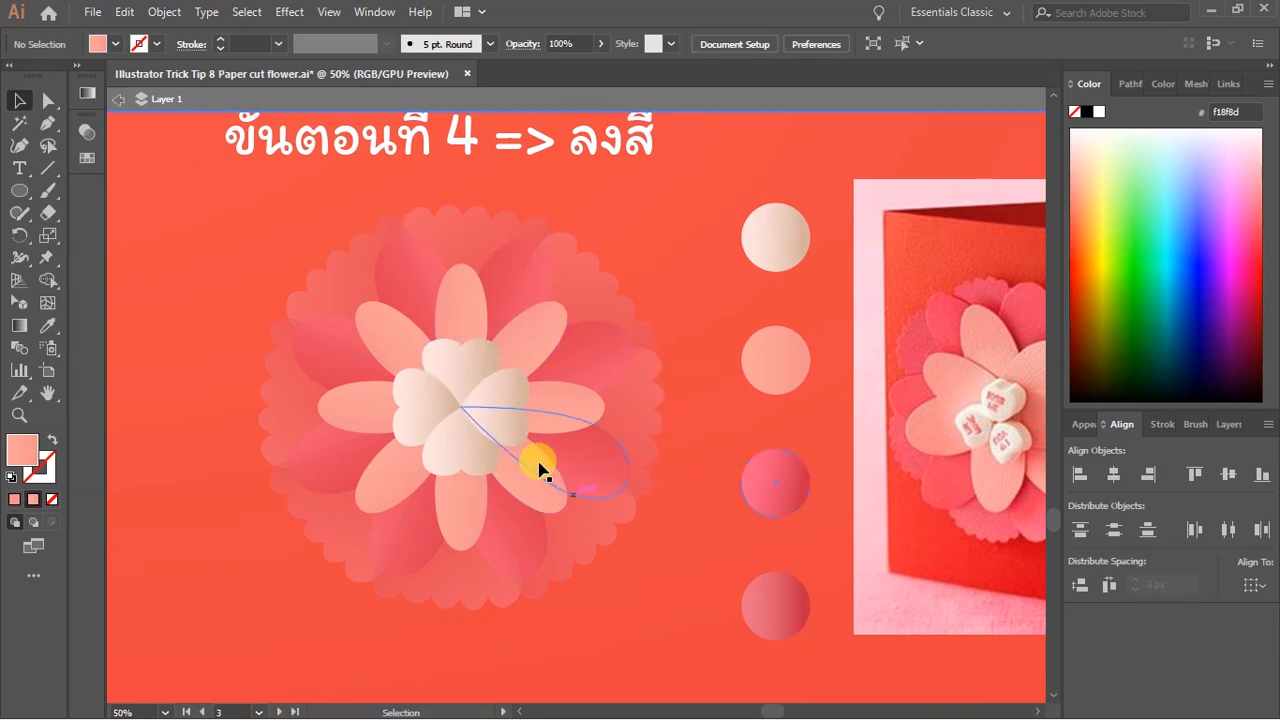
Fill the wide petal layer with the third circle's pink gradient and set its petals to 100% opacity in isolation mode.
click(592, 352)
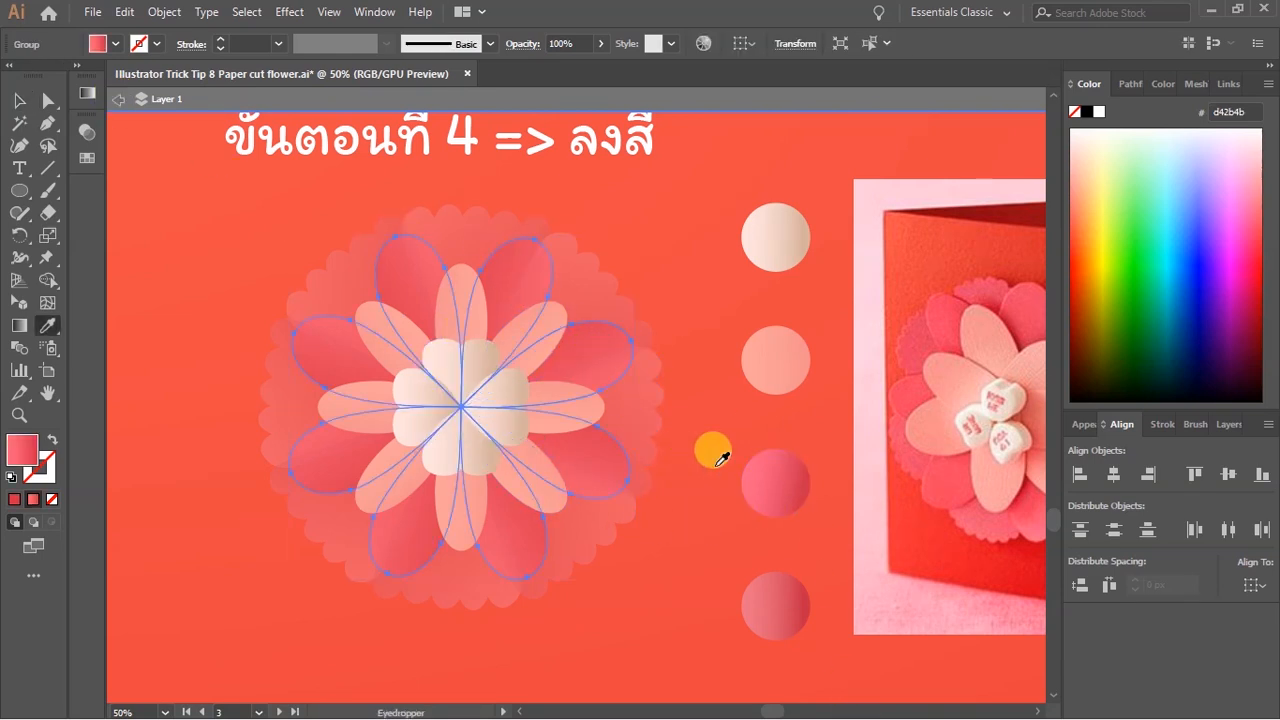
double_click(607, 347)
key(ctrl+a)
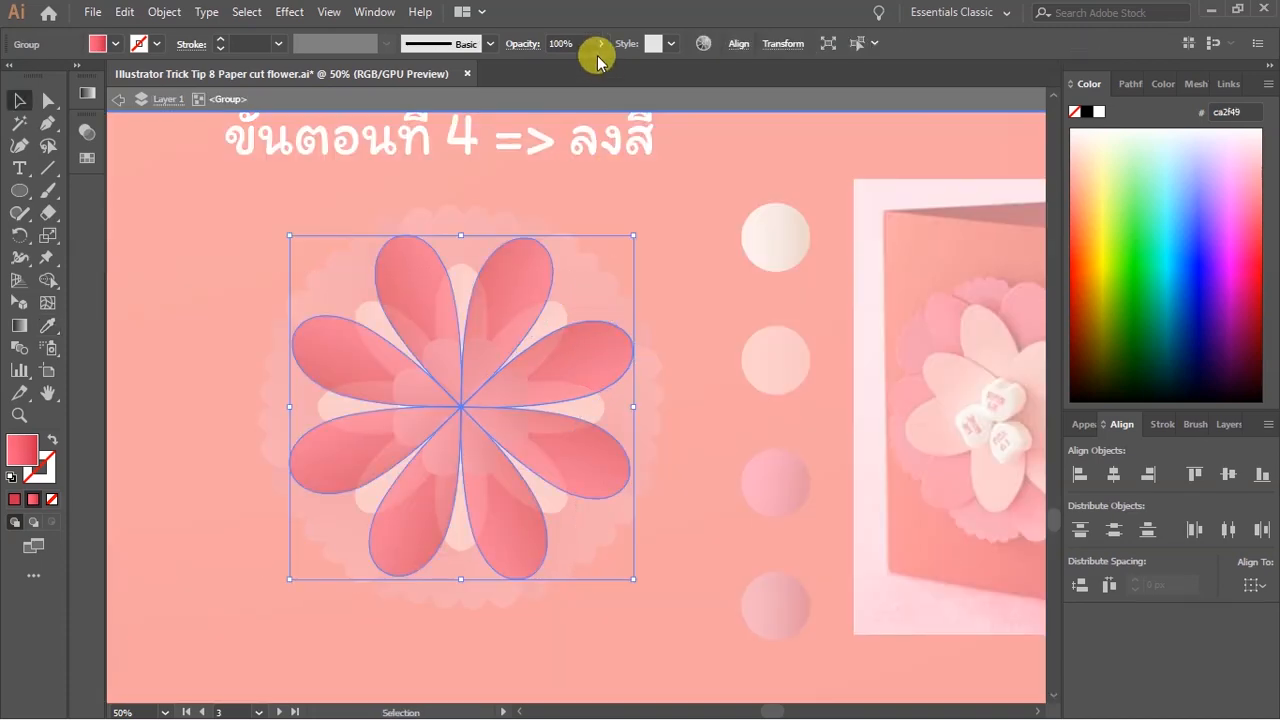
click(600, 44)
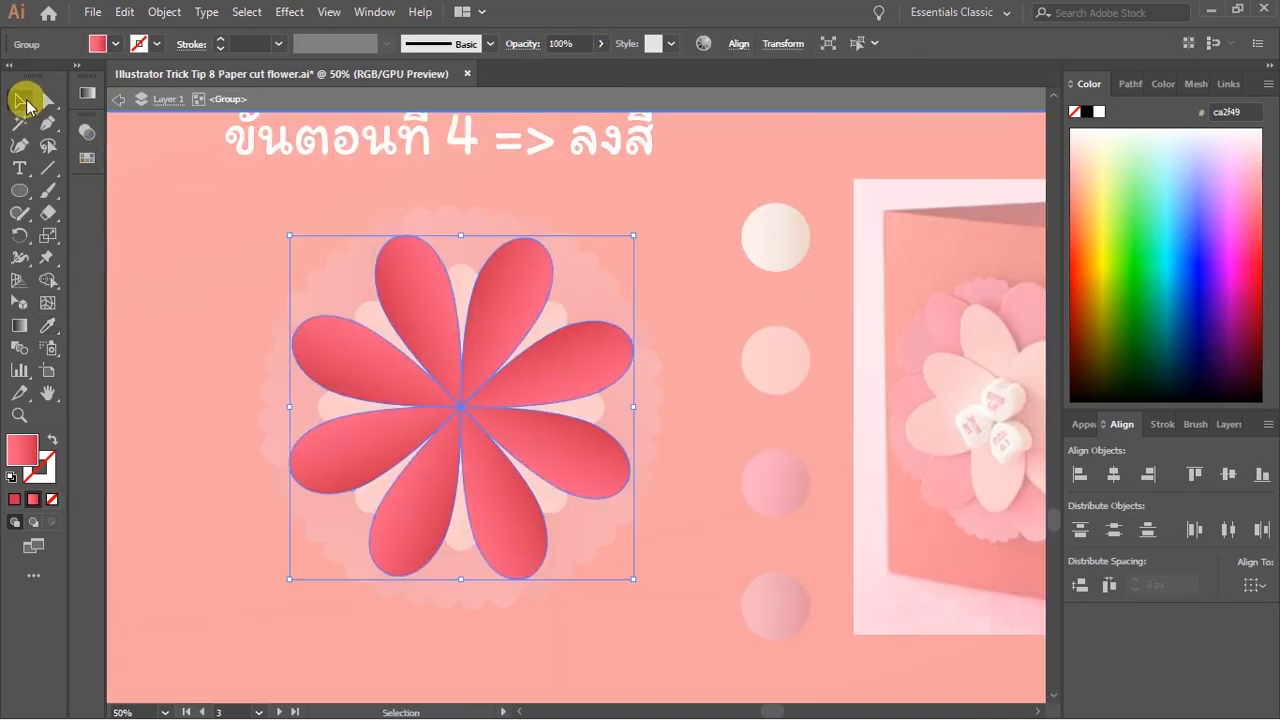
click(118, 99)
Fill the scalloped outer layer with the fourth circle's gradient and set its petals to 100% opacity in isolation mode, leaving them grouped.
click(532, 290)
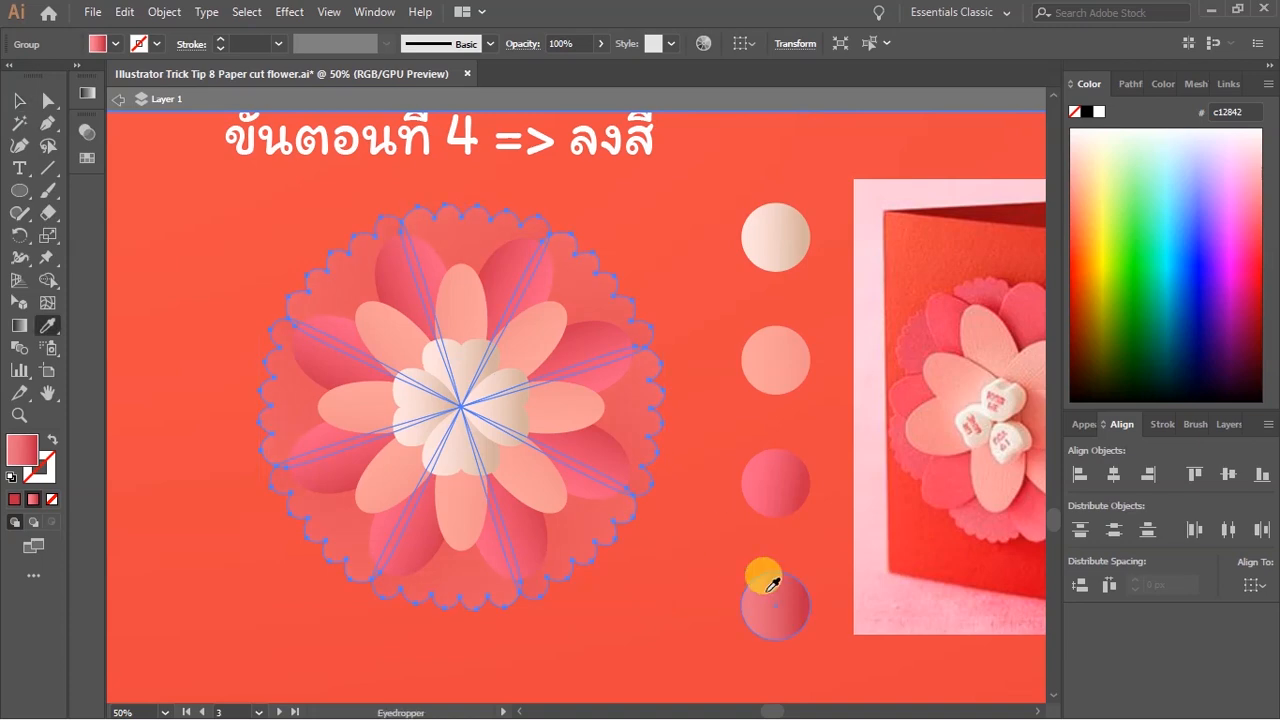
double_click(607, 305)
key(ctrl+a)
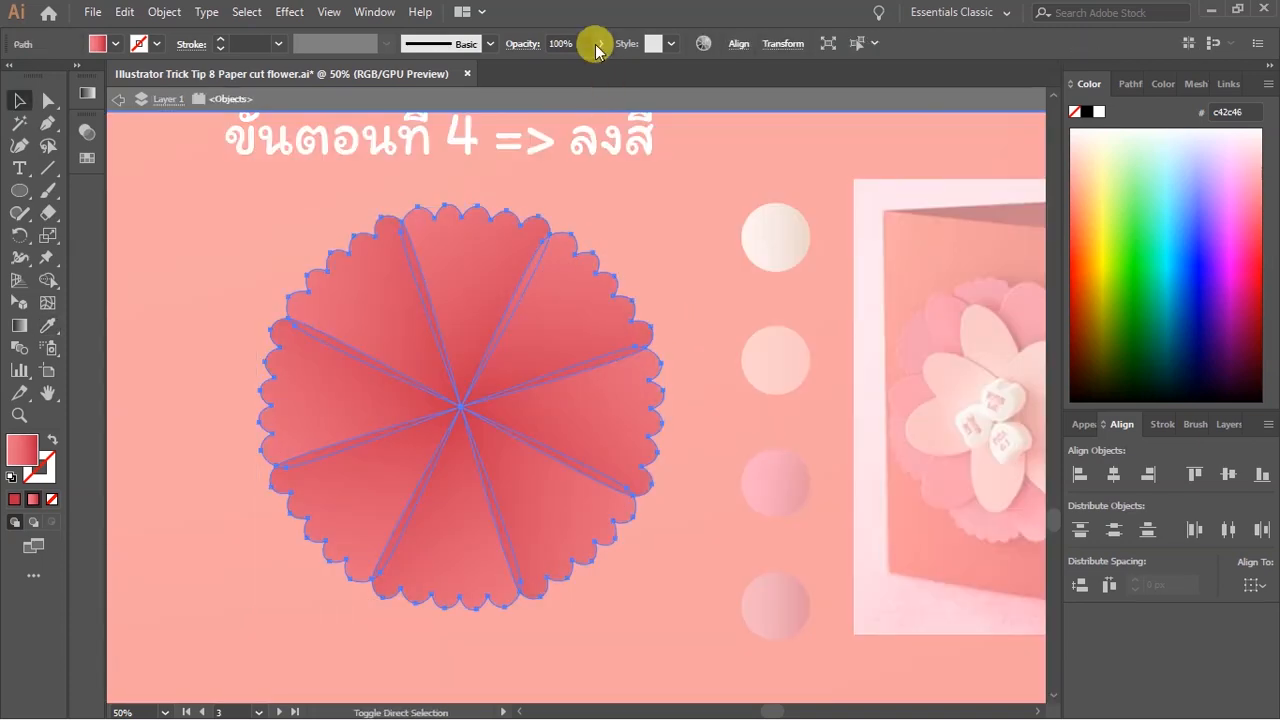
click(600, 44)
click(614, 157)
key(ctrl+z)
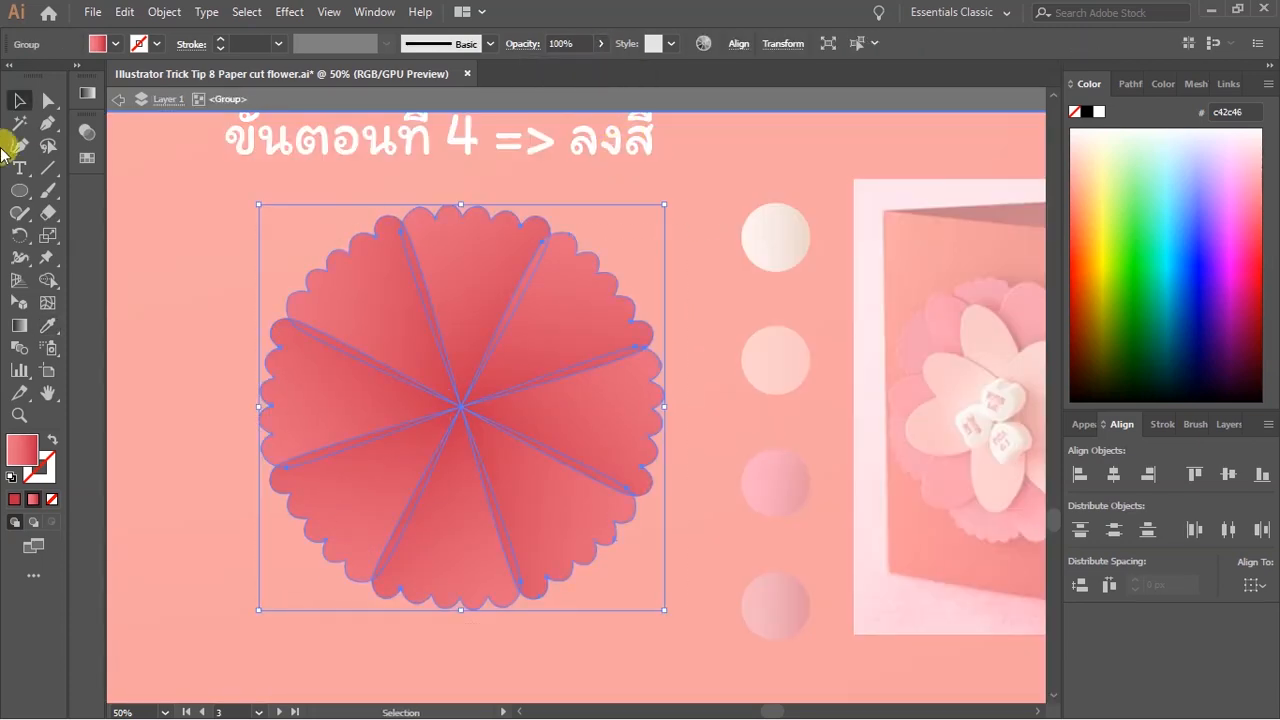
click(113, 97)
Check the recolored scalloped and wide pink petal groups by selecting each in turn.
click(645, 404)
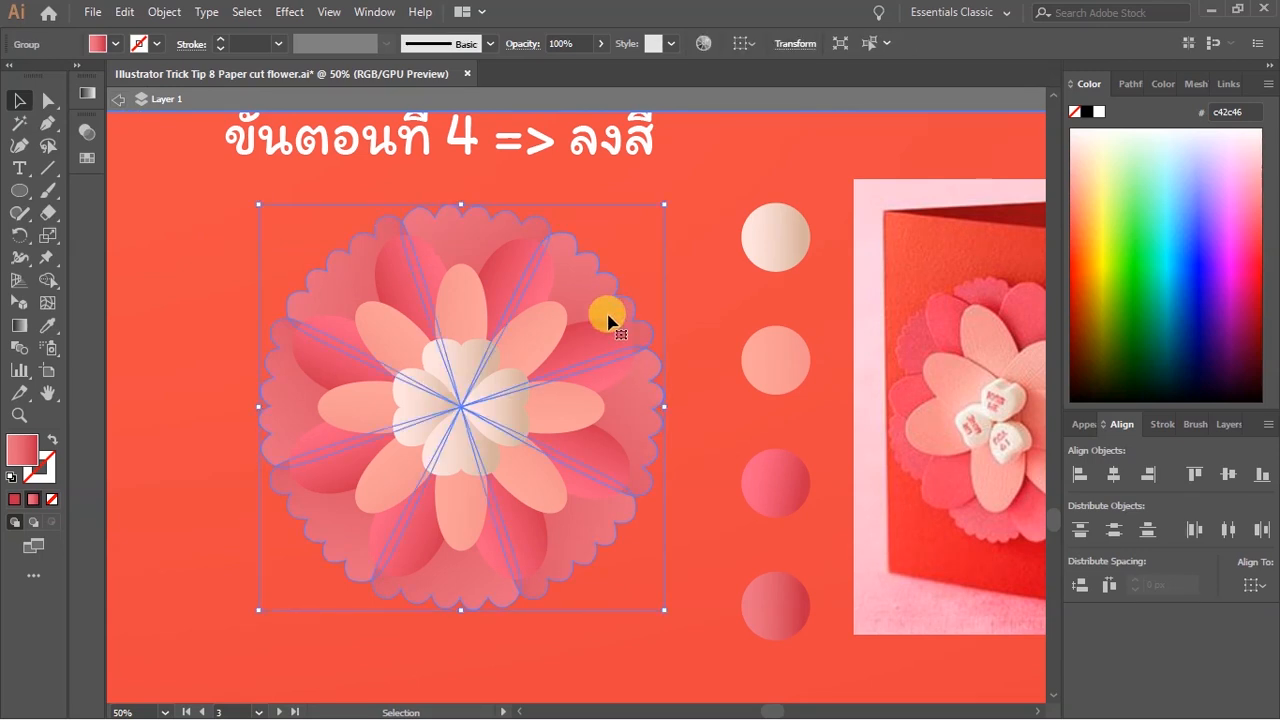
click(600, 350)
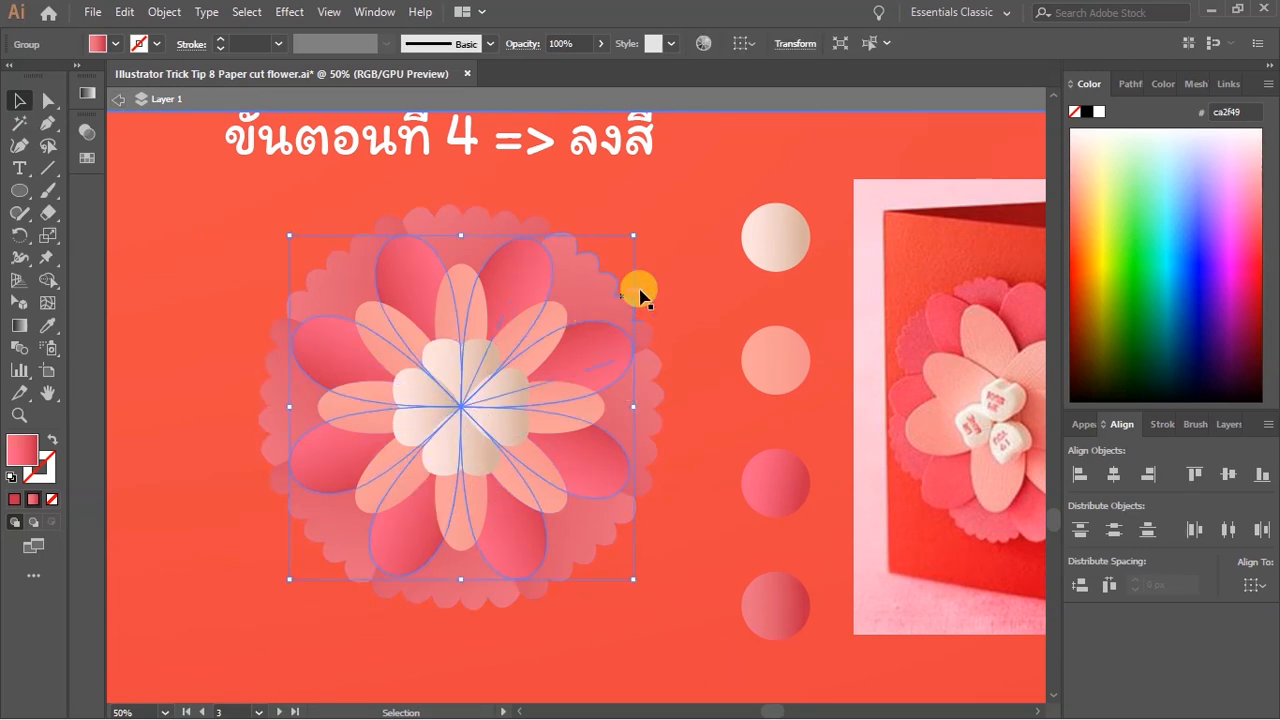
click(675, 494)
click(523, 409)
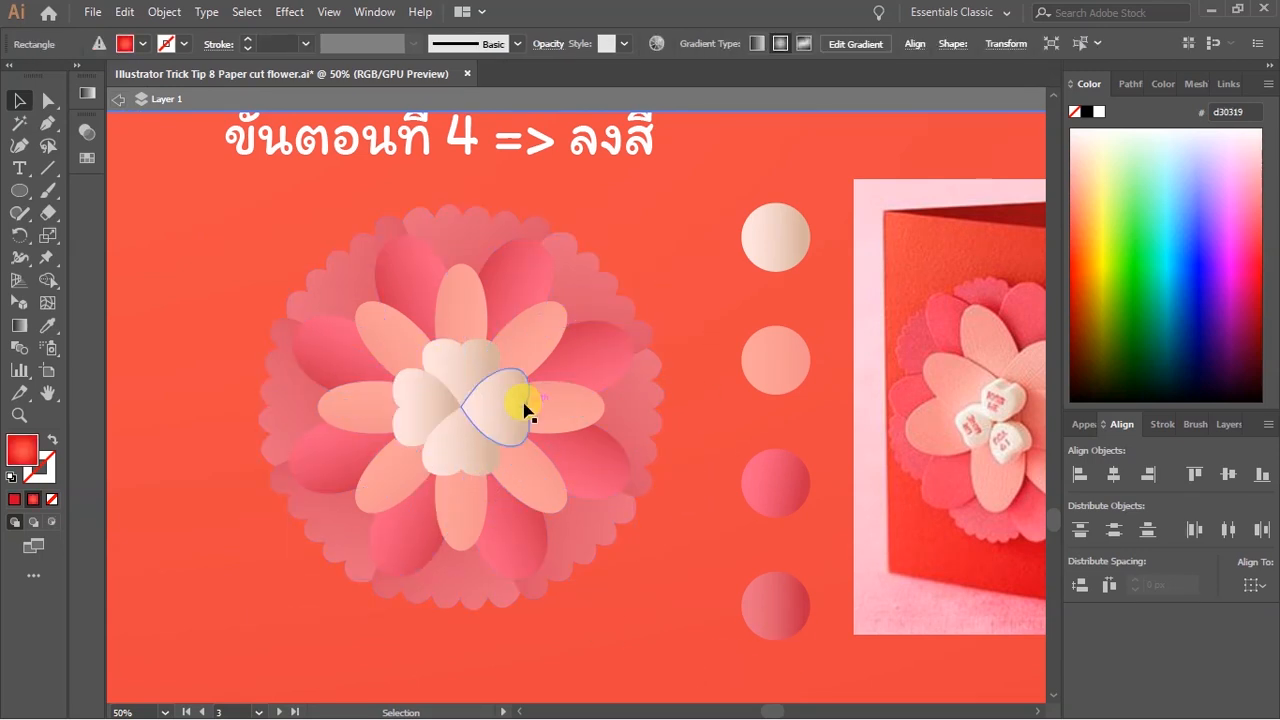
Check the center heart and peach petal groups by selecting each in turn.
click(519, 412)
click(588, 346)
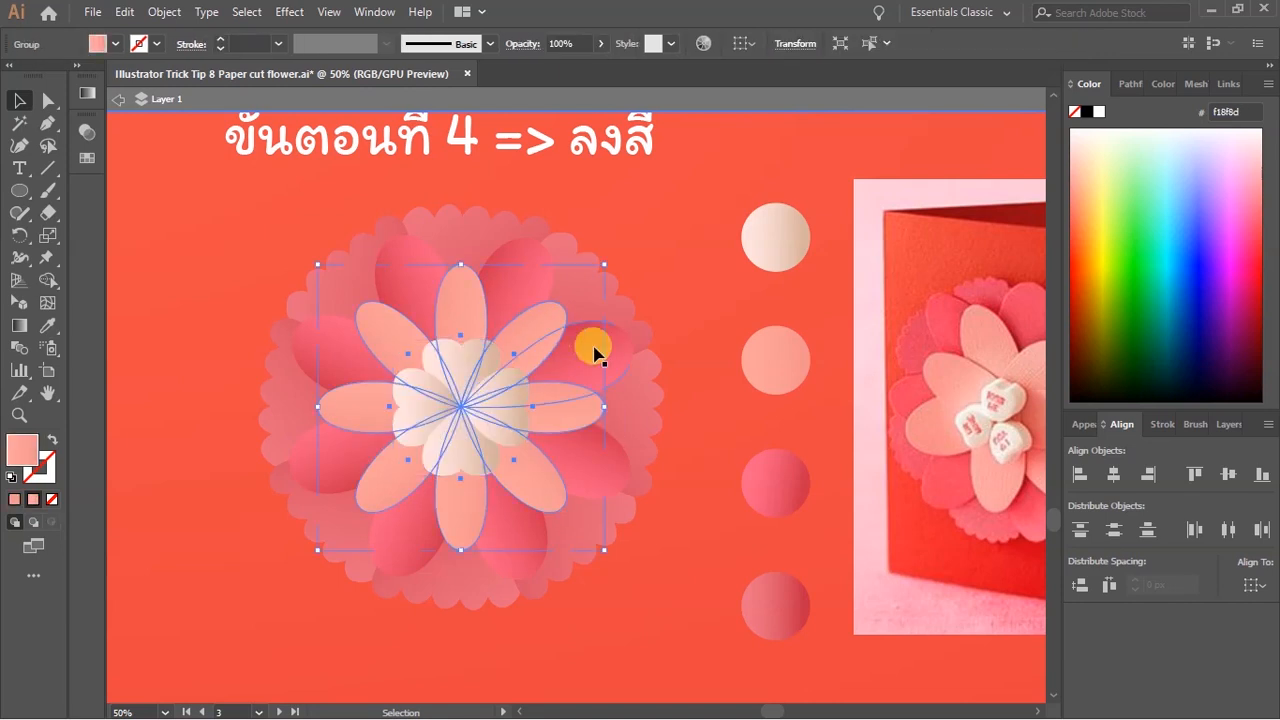
click(683, 289)
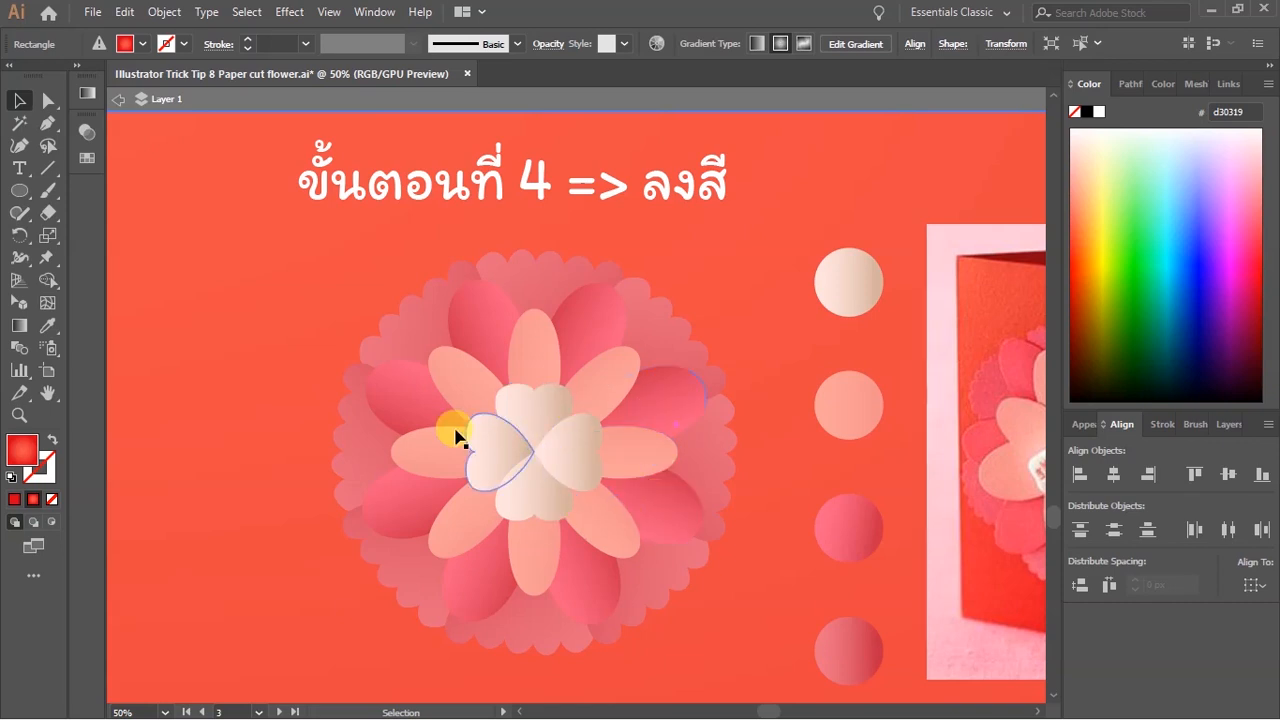
Redirect the linear gradient of each center heart petal individually so its shading runs from one side of the petal to the other.
key(a)
click(538, 410)
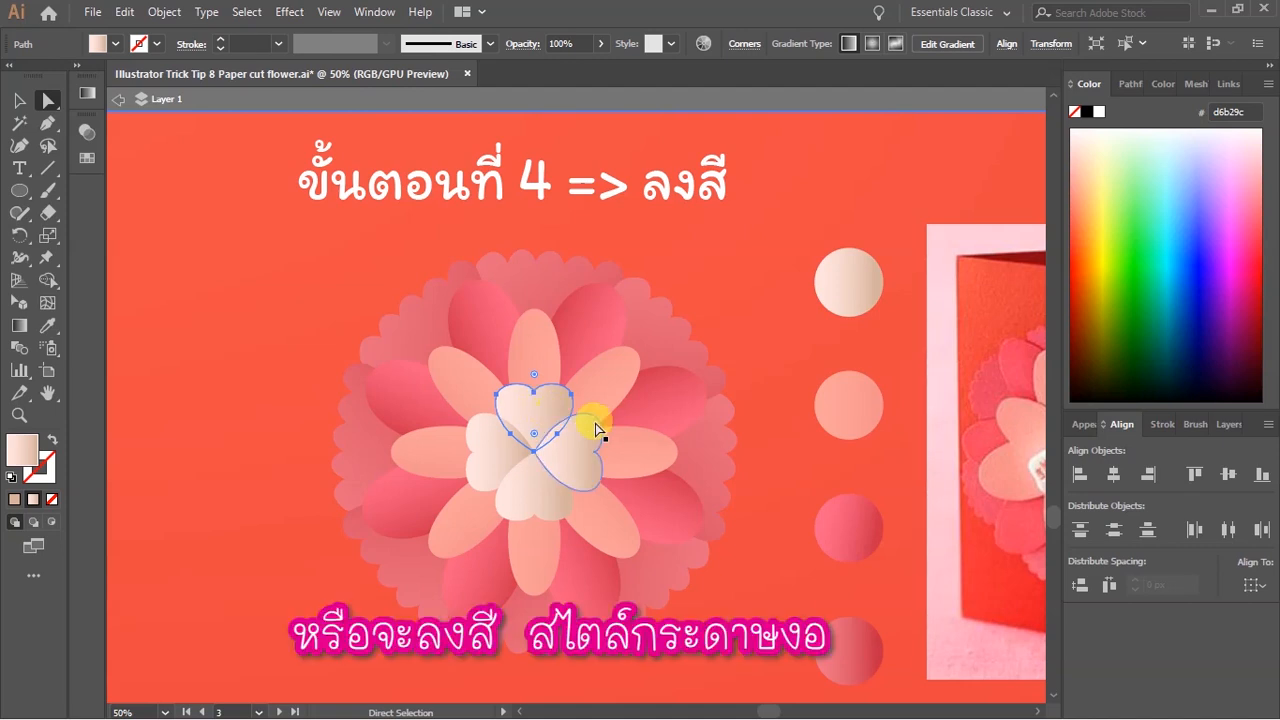
key(g)
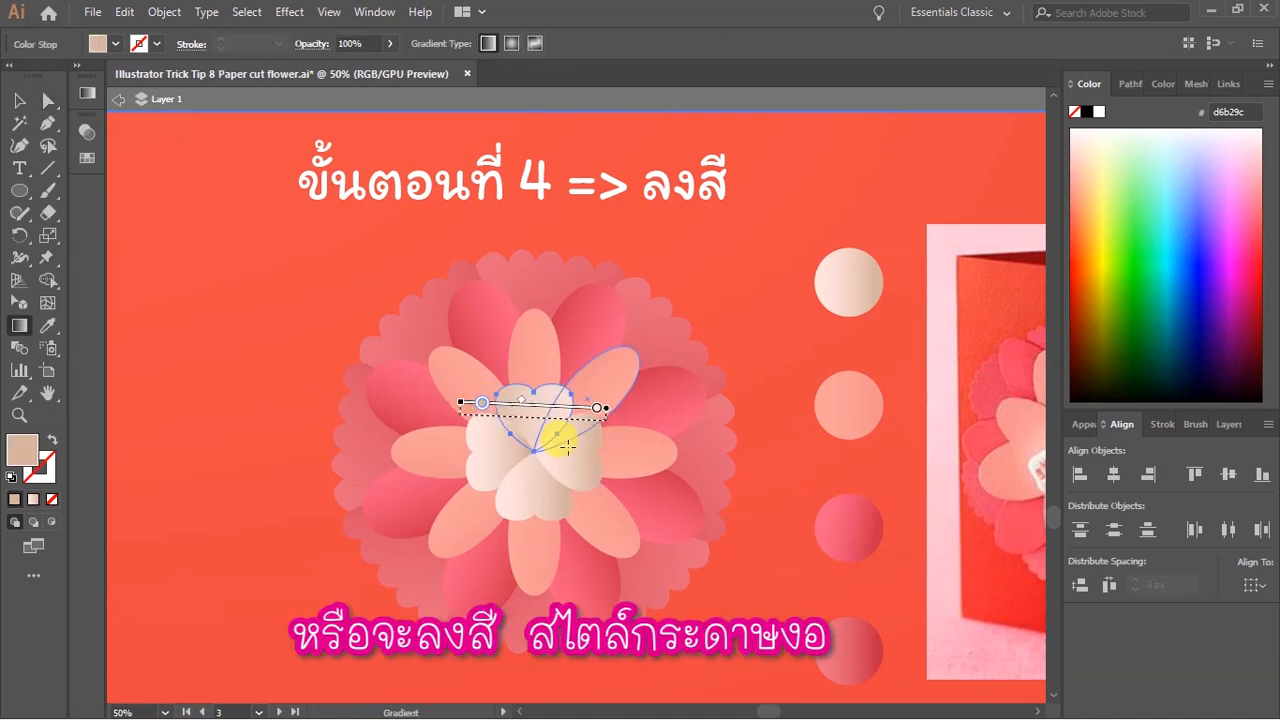
drag(580, 505, 567, 408)
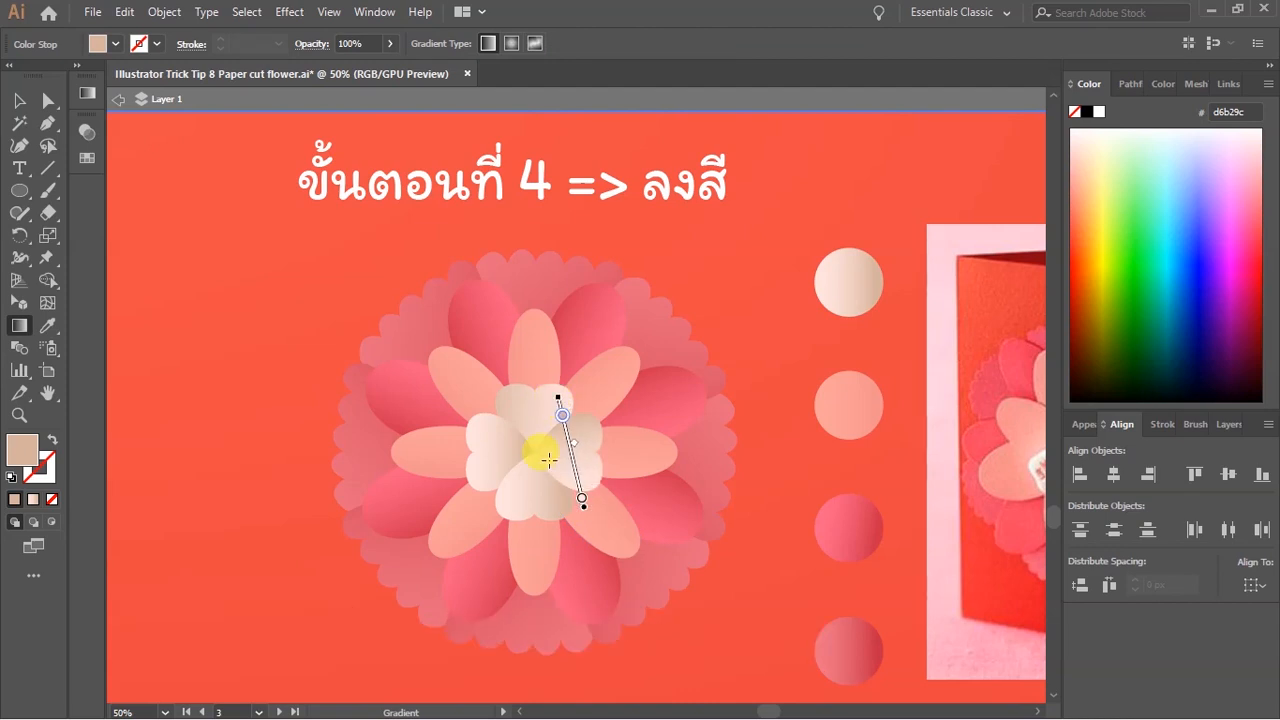
ctrl+click(536, 485)
mouse_move(604, 479)
mouse_down()
mouse_move(493, 478)
mouse_move(466, 421)
mouse_up()
ctrl+click(494, 442)
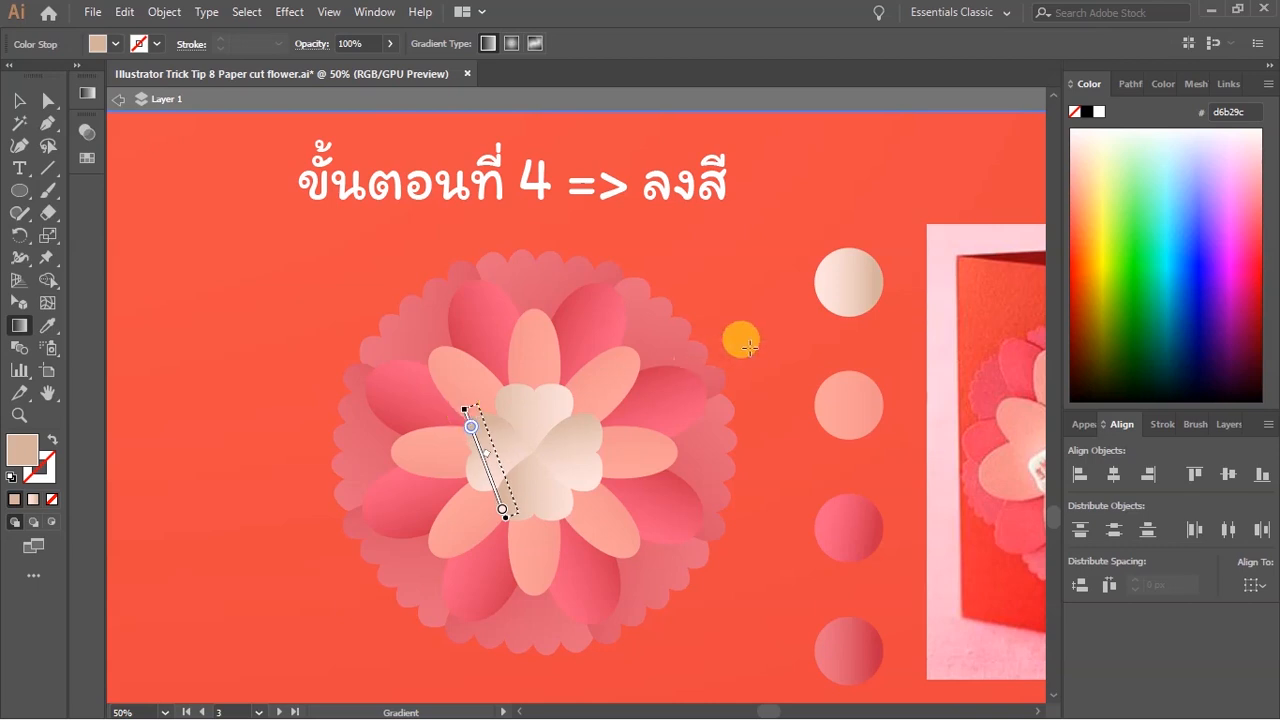
key(v)
click(748, 346)
Redraw the gradients of the top and upper-right peach petals across each petal's width, from one long edge to the other.
scroll(591, 508, up, 1)
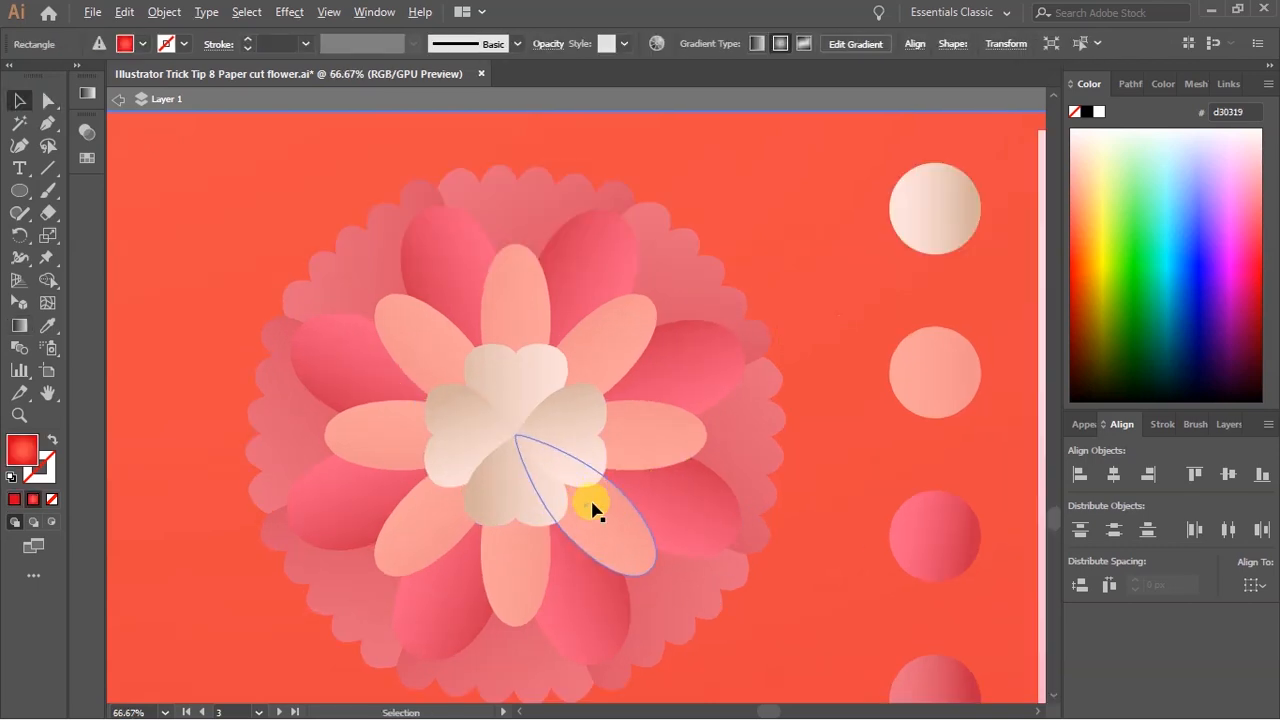
ctrl+click(529, 323)
key(g)
drag(582, 306, 465, 302)
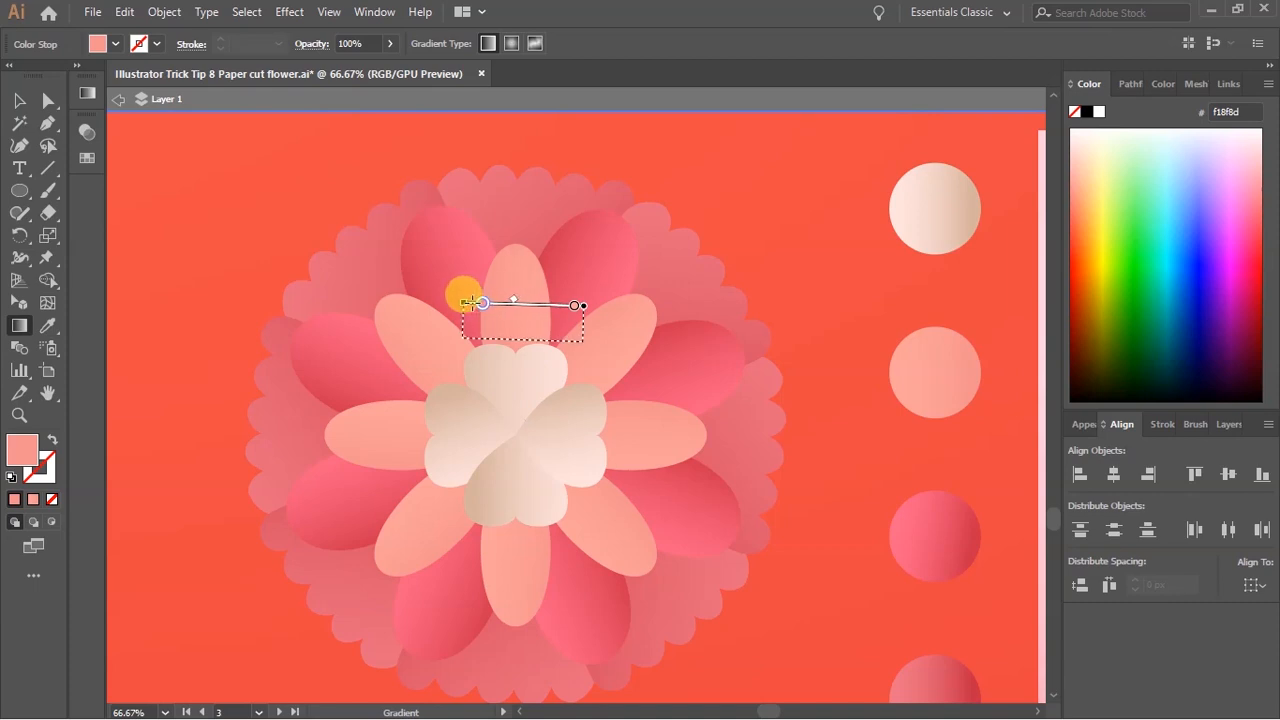
ctrl+click(621, 334)
key(g)
drag(651, 365, 590, 322)
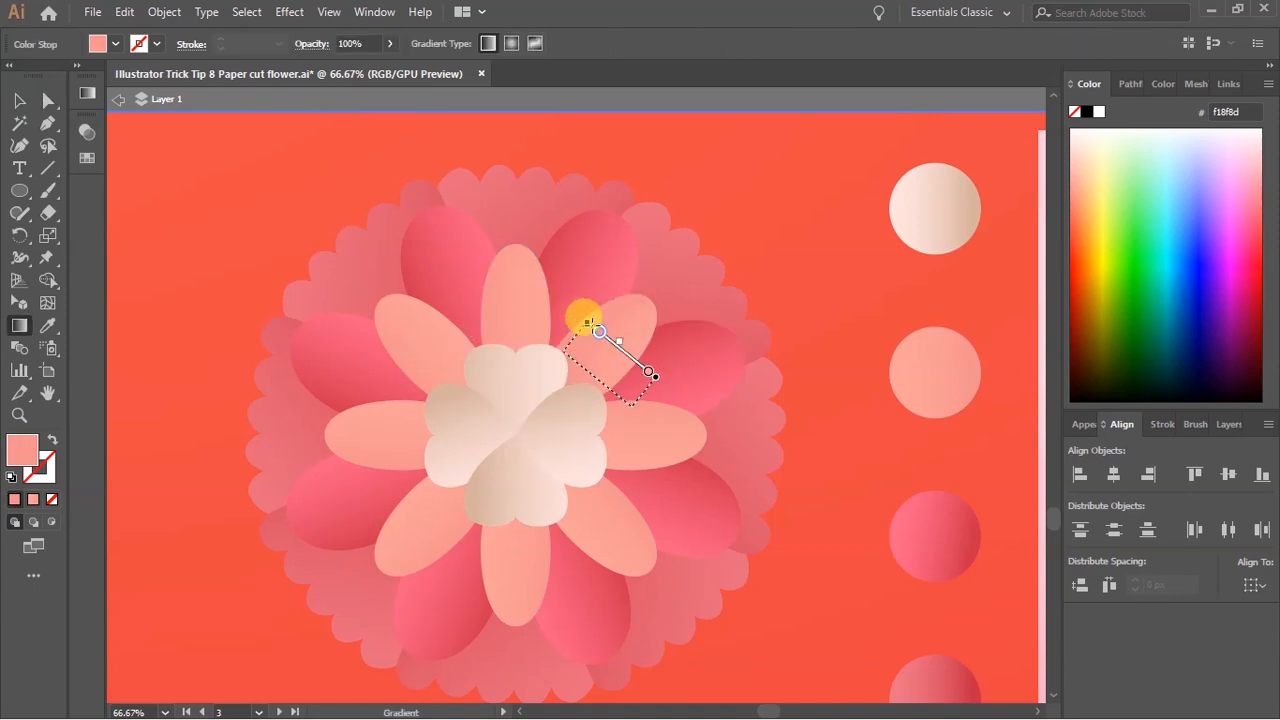
Redraw the gradients of the right, lower-right and bottom peach petals across each petal's width, continuing clockwise.
ctrl+click(657, 486)
key(g)
drag(656, 490, 651, 398)
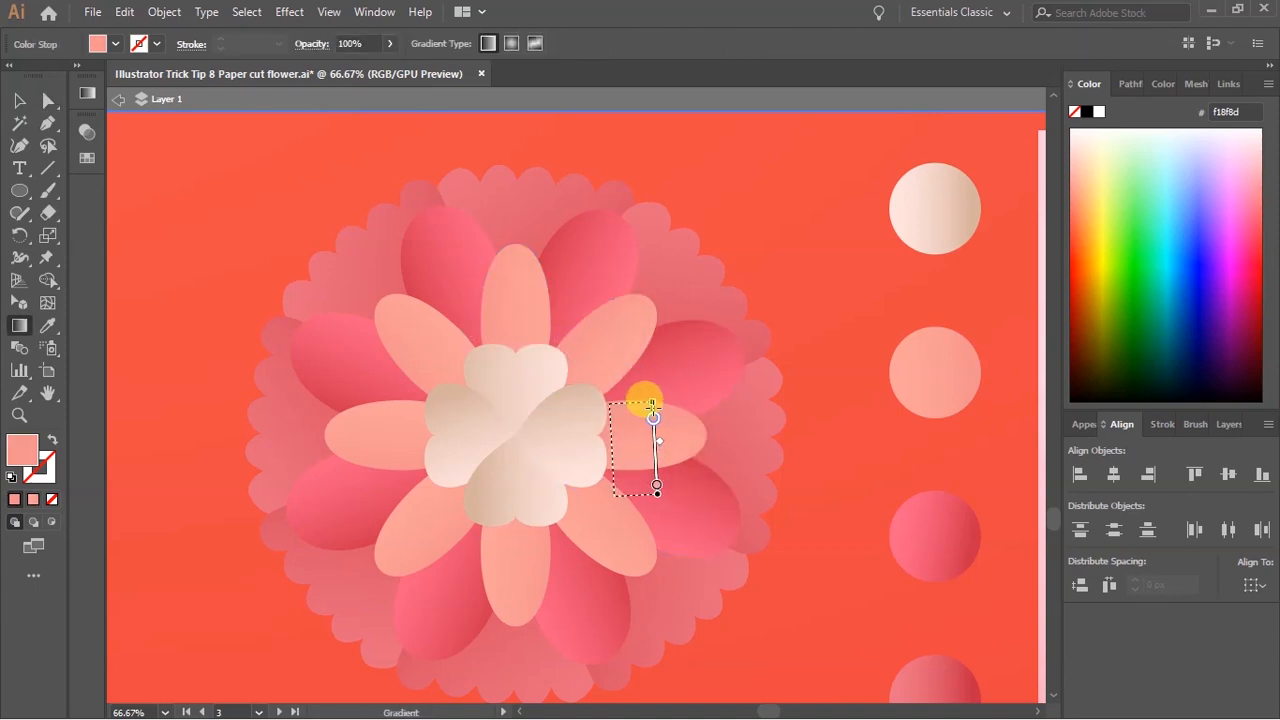
ctrl+click(565, 545)
key(g)
drag(572, 561, 636, 492)
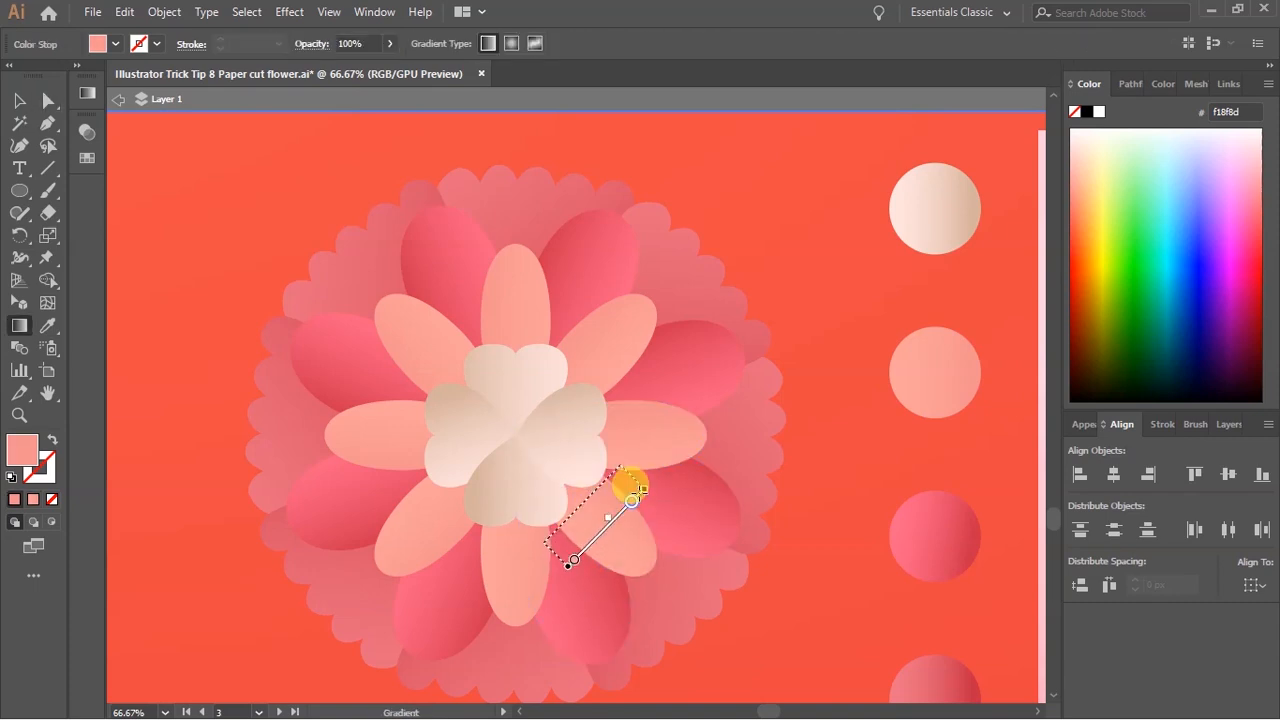
ctrl+click(465, 561)
key(g)
drag(462, 556, 562, 547)
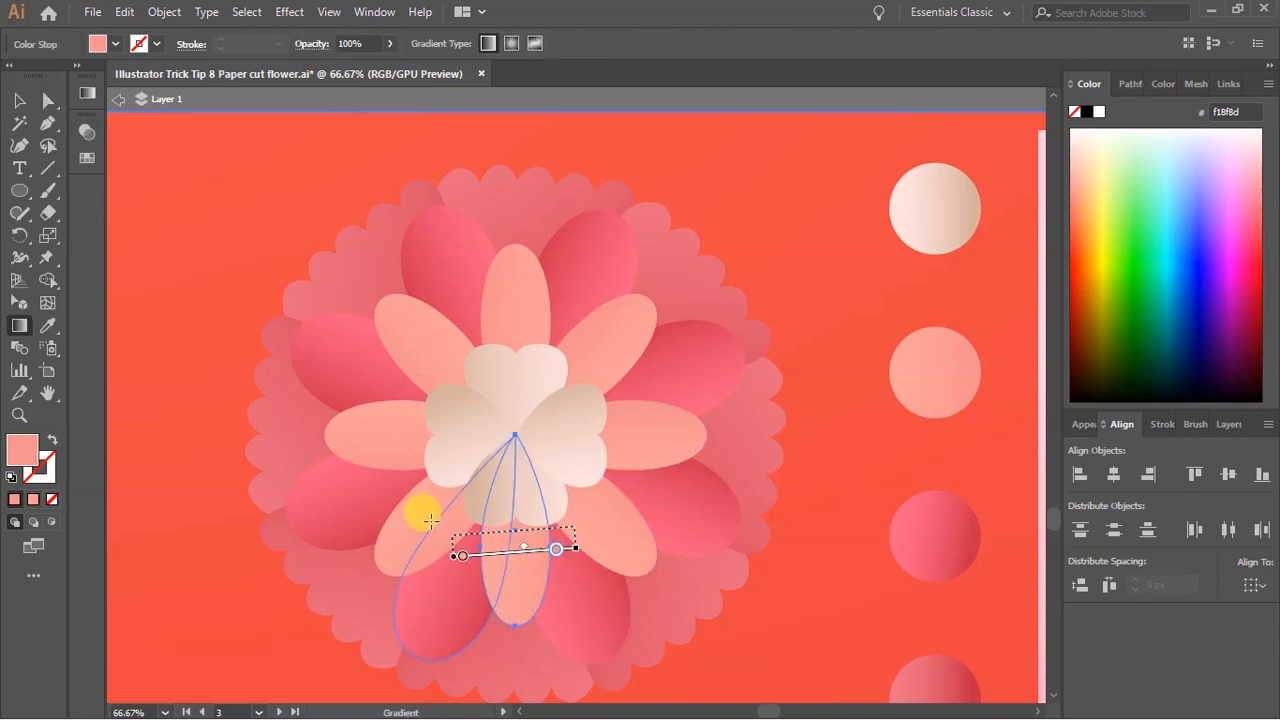
Redraw the gradients of the lower-left, left and upper-left peach petals across each petal's width.
ctrl+click(431, 525)
scroll(415, 518, down, 1)
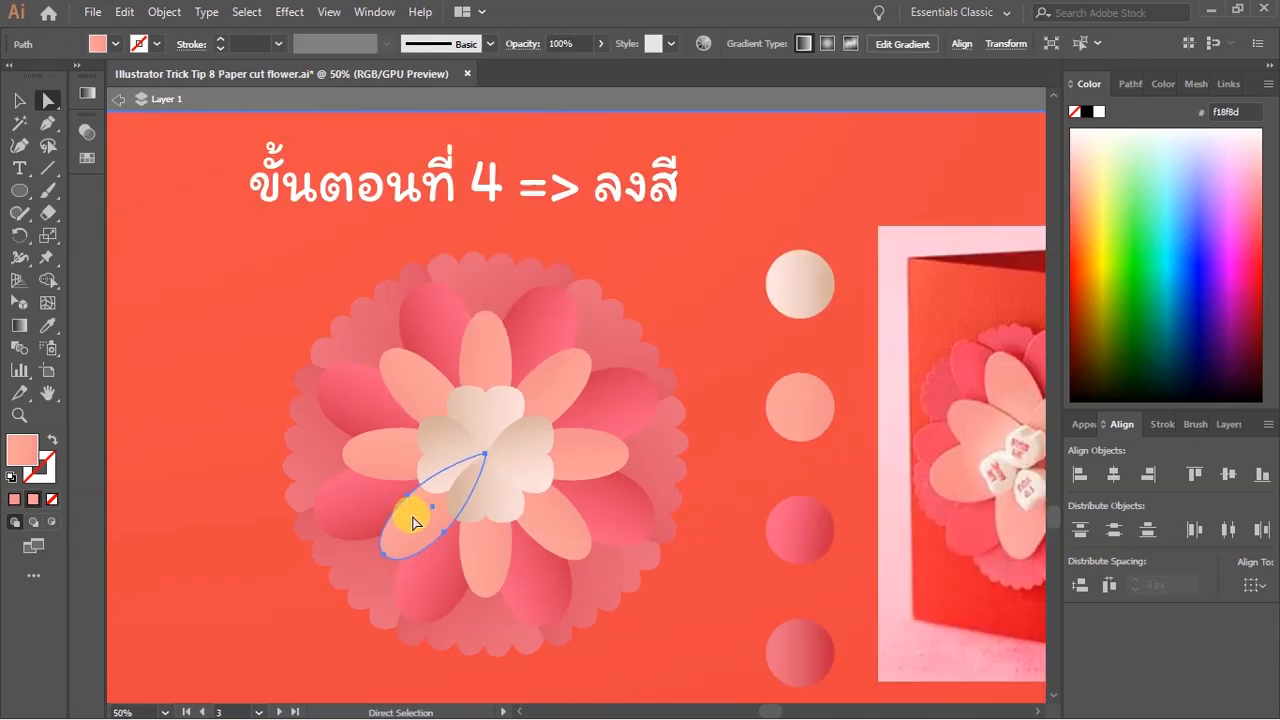
scroll(410, 517, up, 1)
ctrl+shift+click(394, 489)
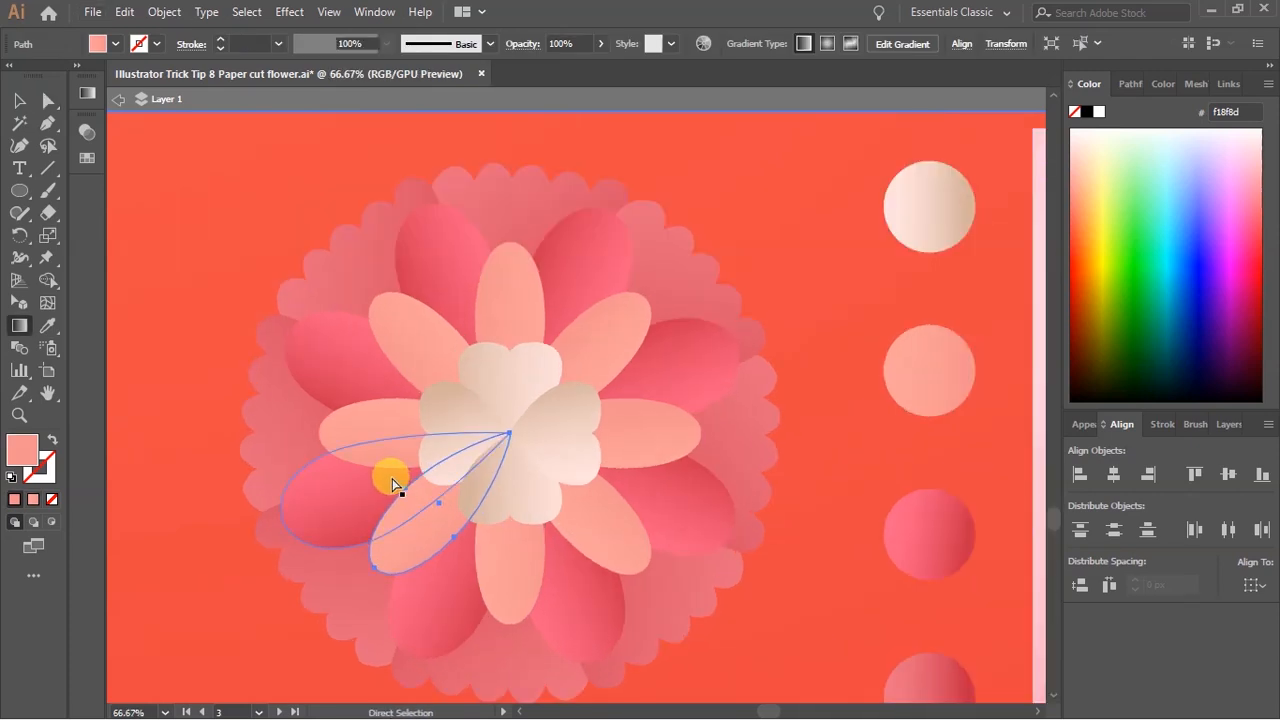
key(g)
ctrl+click(386, 434)
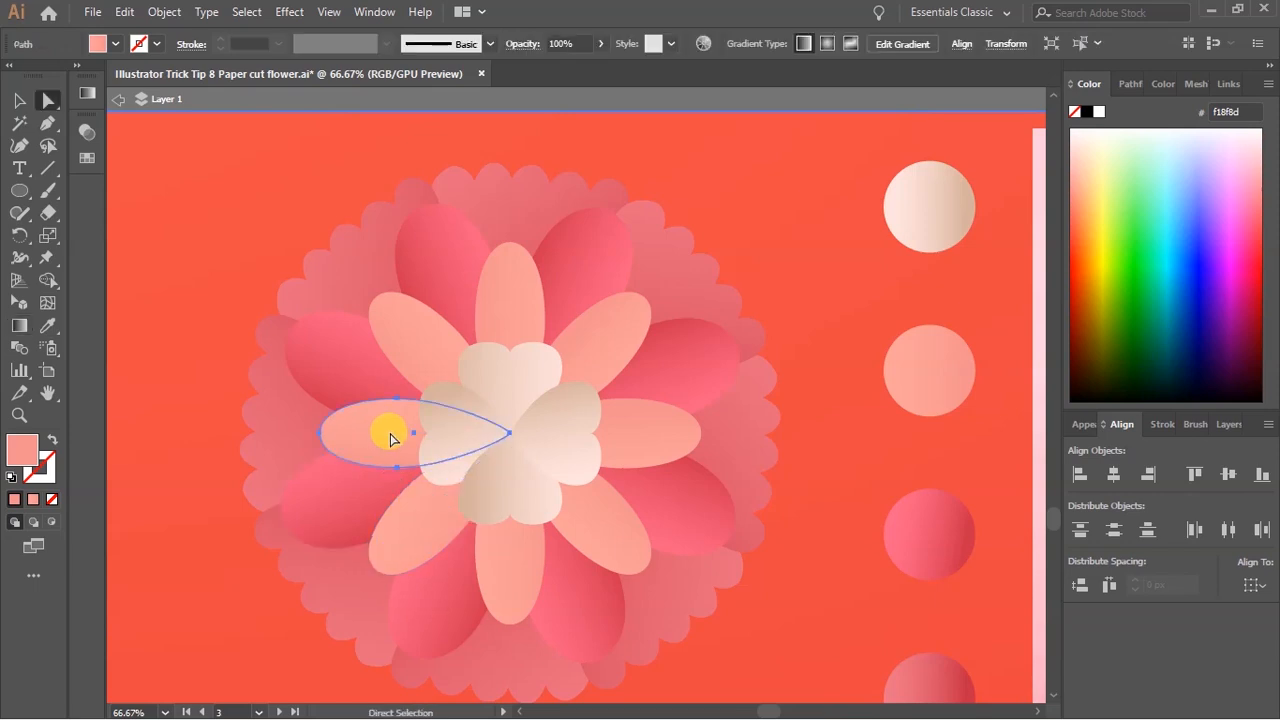
drag(381, 373, 388, 457)
ctrl+click(400, 326)
drag(450, 295, 381, 393)
Redirect the gradients of the two top wide pink petals and the upper-right one, with the dark end on their counterclockwise edge.
ctrl+click(436, 263)
drag(515, 240, 380, 290)
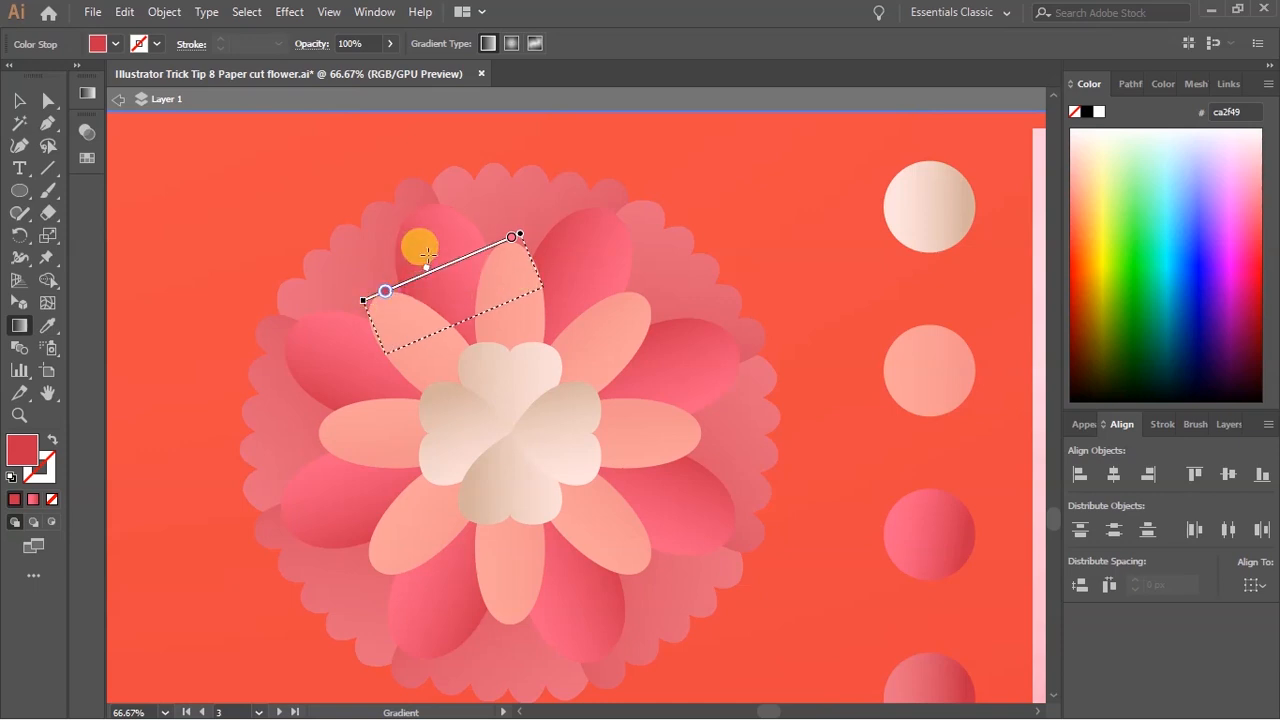
drag(511, 266, 378, 285)
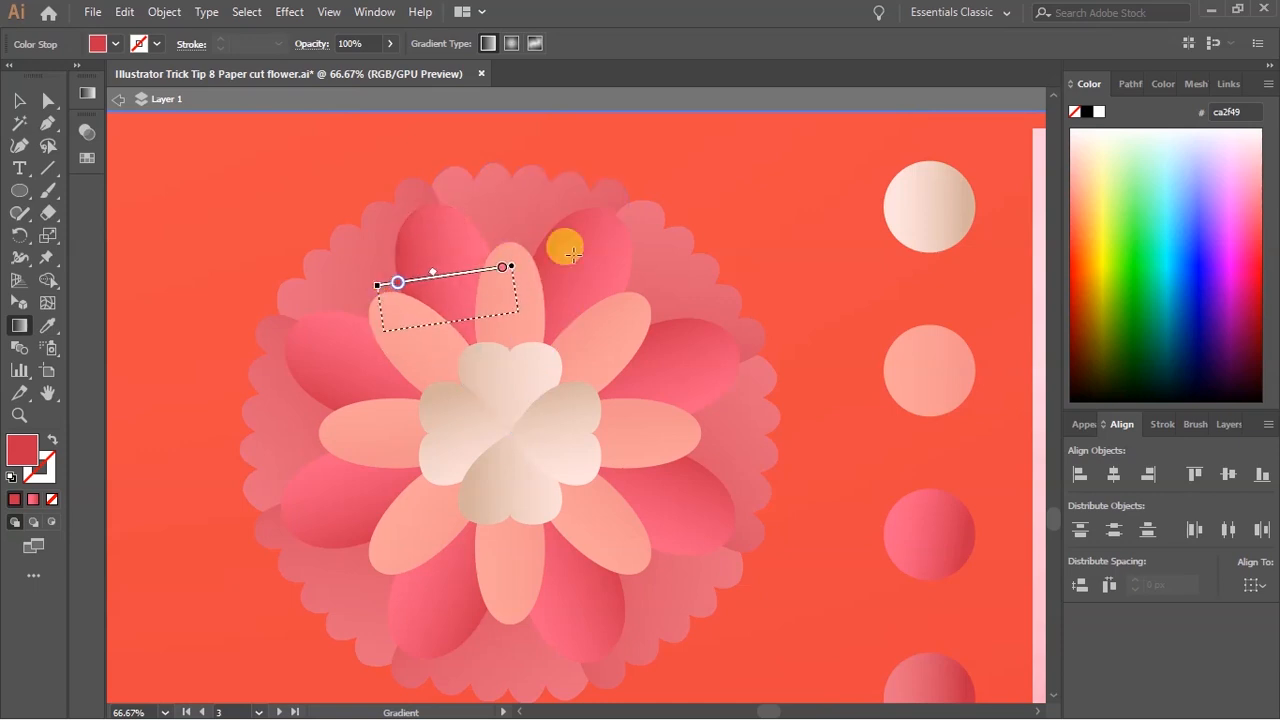
ctrl+click(576, 255)
drag(634, 326, 524, 261)
ctrl+click(667, 360)
drag(661, 448, 630, 310)
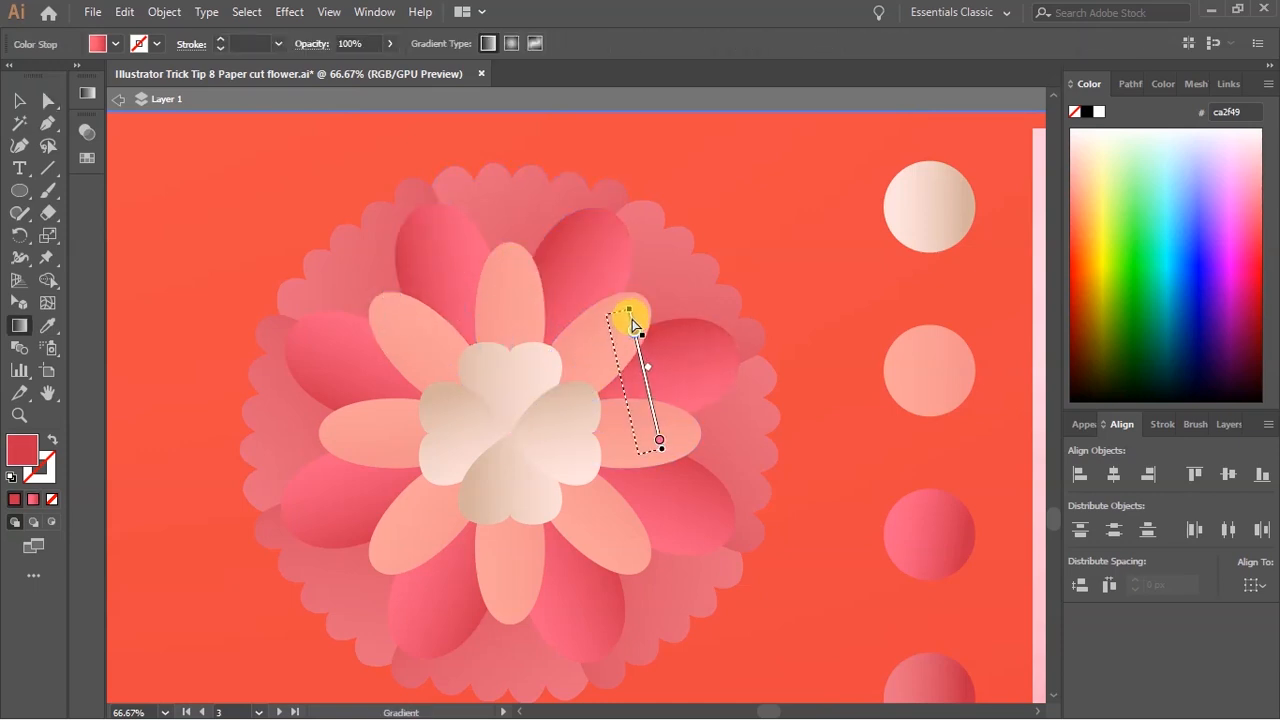
Redirect the gradients of the remaining wide pink petals, clockwise from the lower right around to the upper left.
ctrl+click(663, 488)
drag(602, 563, 663, 429)
ctrl+click(566, 578)
drag(475, 617, 638, 545)
ctrl+click(429, 596)
mouse_move(474, 605)
mouse_down()
mouse_move(396, 548)
mouse_move(324, 437)
mouse_move(343, 288)
mouse_move(500, 197)
mouse_up()
ctrl+click(360, 531)
ctrl+click(313, 427)
ctrl+click(438, 247)
Redirect the gradients of the scalloped outer petals individually across their width, from the upper right around to the bottom.
ctrl+click(670, 254)
drag(756, 211, 531, 248)
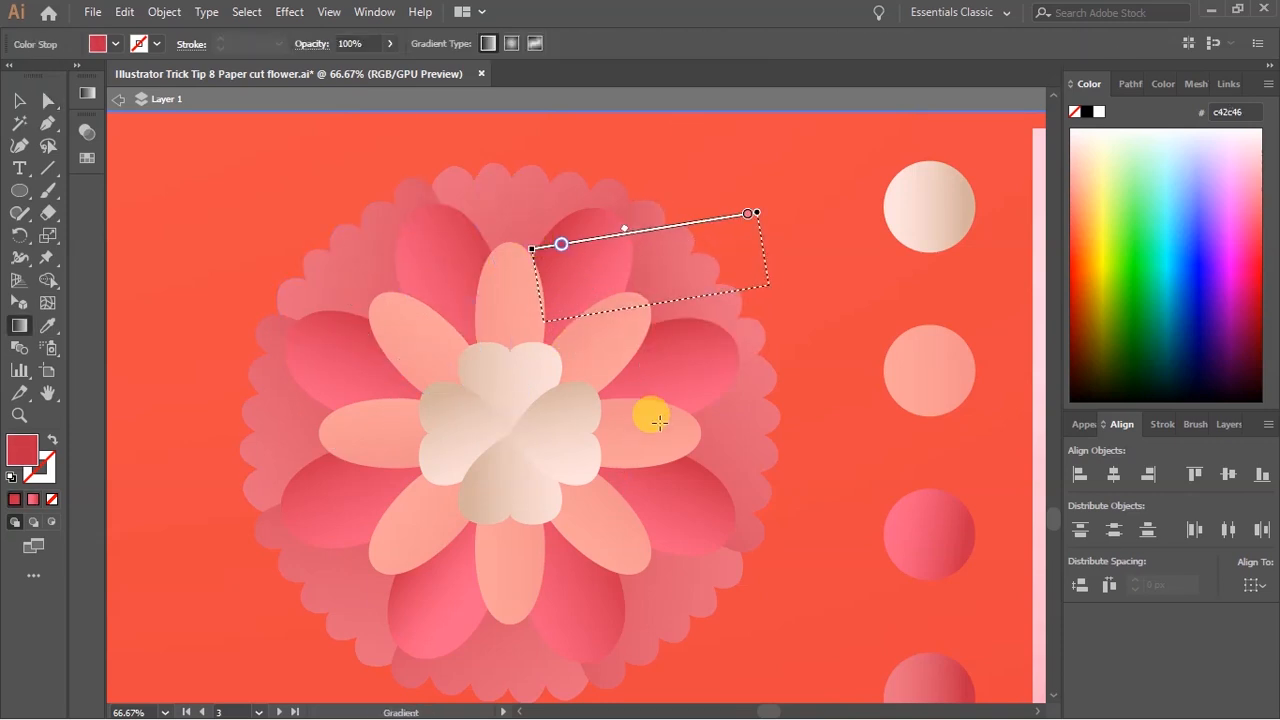
ctrl+click(745, 446)
drag(837, 489, 637, 387)
ctrl+click(538, 657)
mouse_move(526, 675)
mouse_down()
mouse_move(528, 472)
mouse_move(503, 503)
mouse_up()
drag(515, 633, 562, 538)
ctrl+click(524, 578)
drag(382, 588, 578, 416)
Redirect the gradients of the scalloped outer petals along the flower's left side and top, and deselect everything.
ctrl+click(387, 484)
drag(263, 426, 526, 414)
drag(252, 333, 280, 457)
ctrl+click(340, 430)
mouse_move(341, 287)
mouse_down()
mouse_move(397, 370)
mouse_move(503, 468)
mouse_up()
ctrl+click(419, 287)
drag(272, 267, 569, 267)
ctrl+click(591, 224)
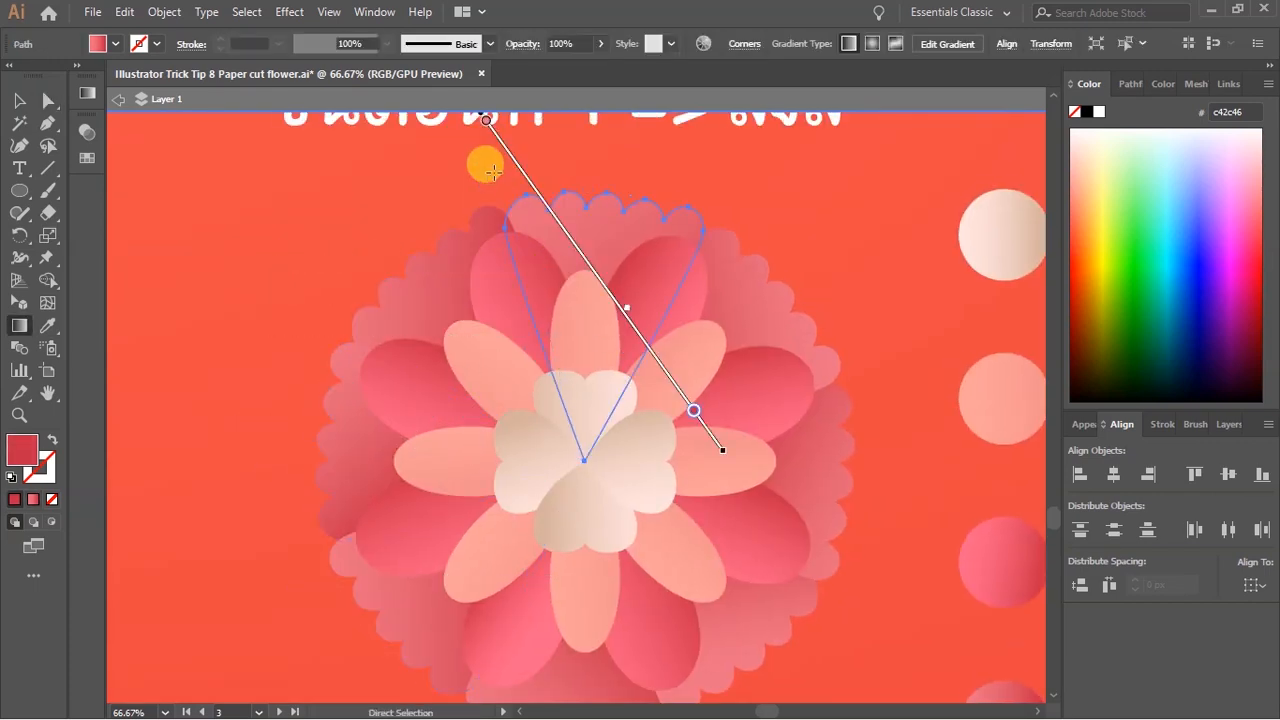
drag(490, 172, 748, 252)
key(v)
click(788, 208)
Examine the reshaded flower as a whole and check the group of center heart petals.
scroll(766, 270, right, 1)
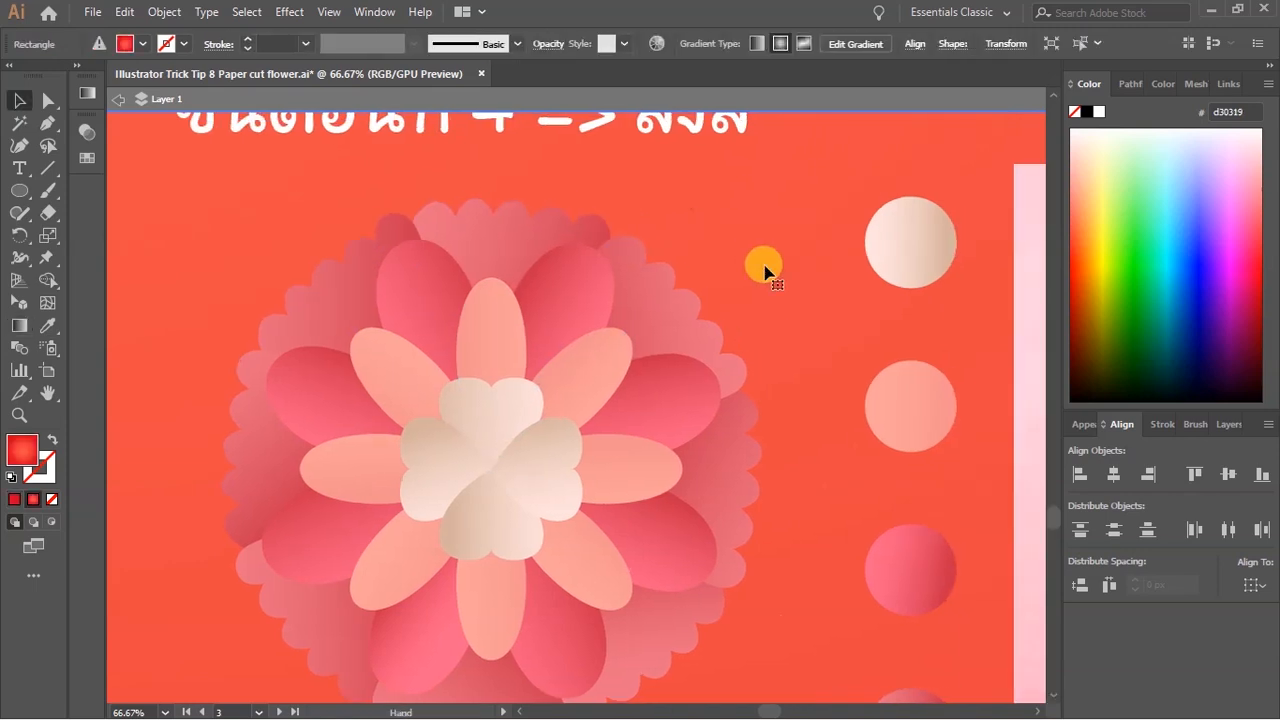
scroll(718, 275, down, 2)
scroll(718, 280, up, 2)
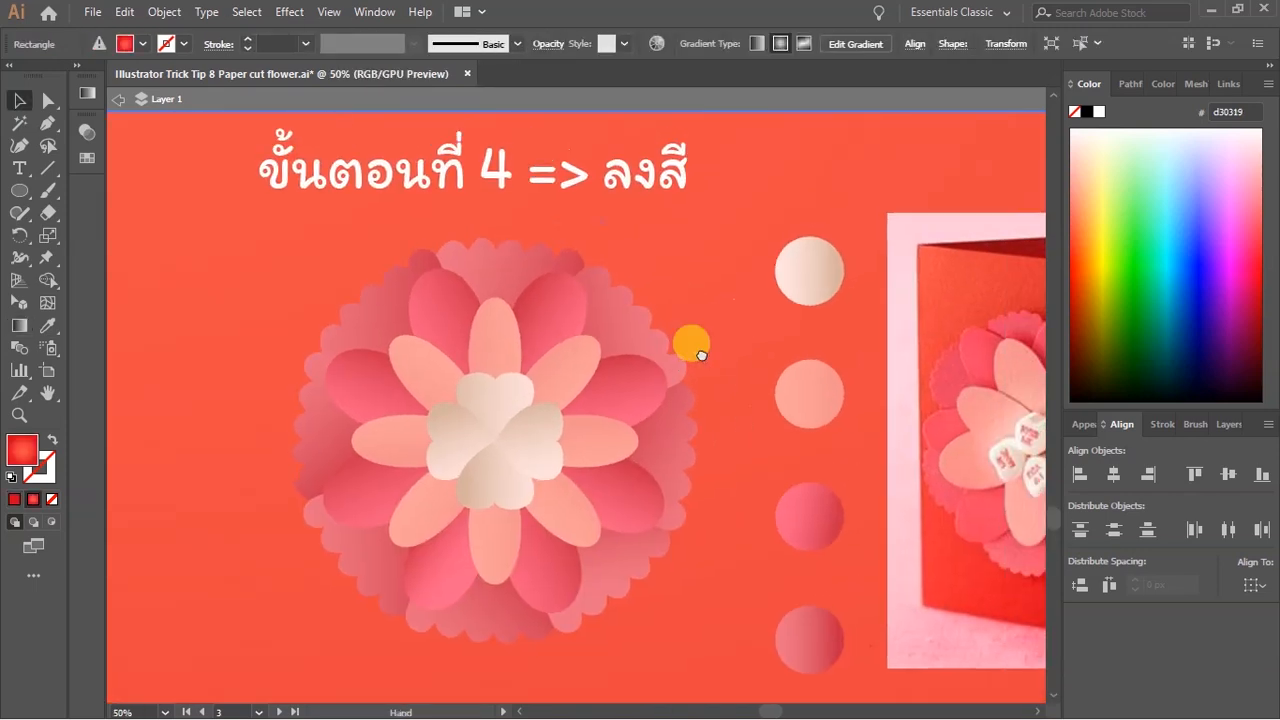
scroll(561, 462, down, 1)
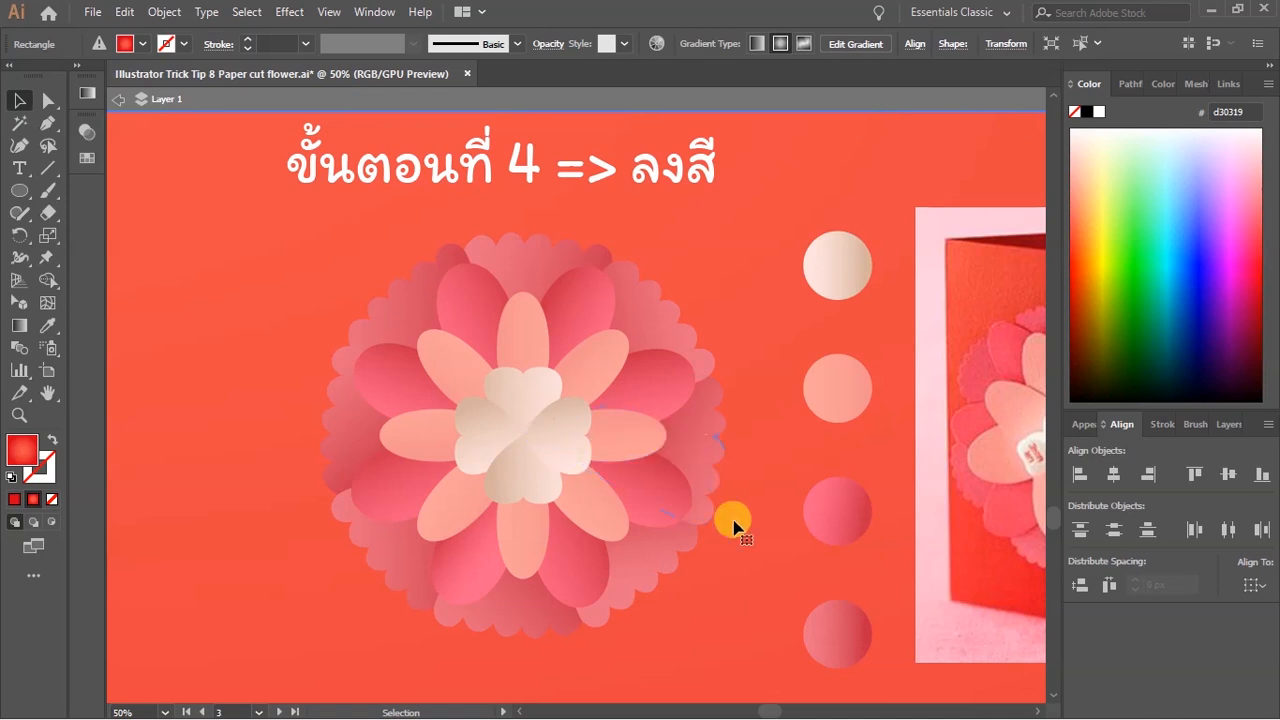
click(555, 398)
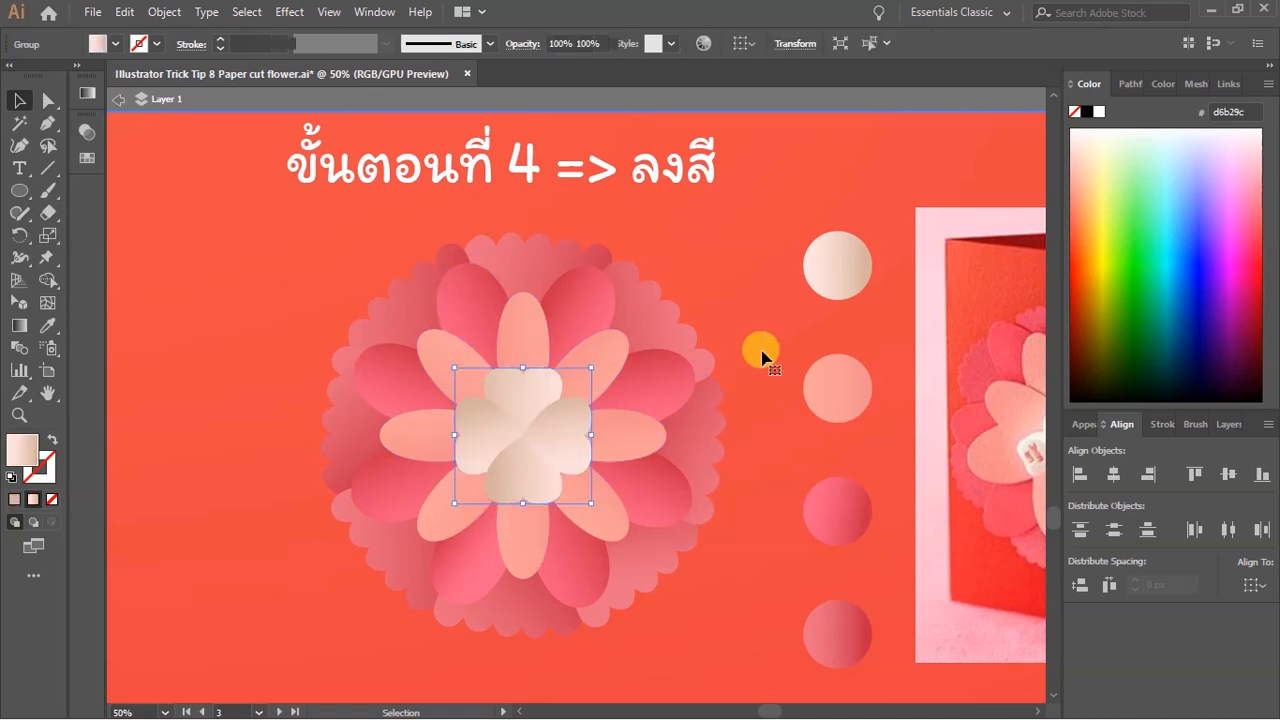
click(762, 360)
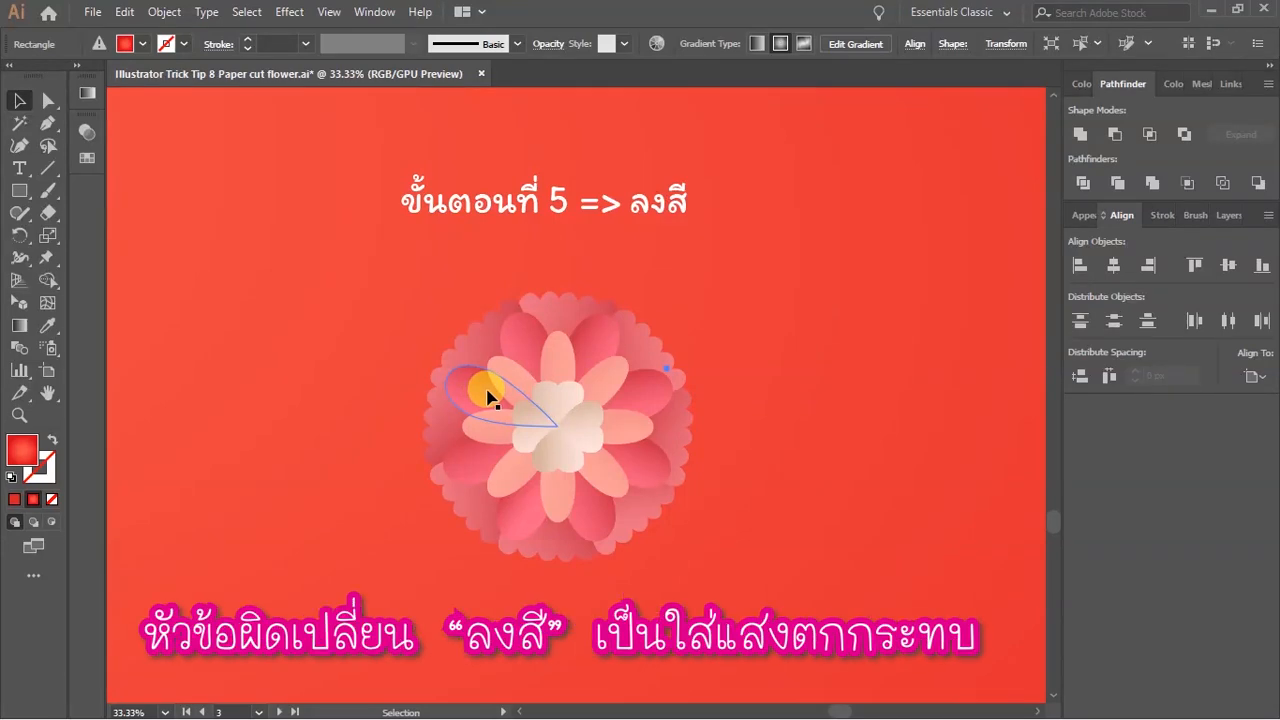
Isolate the center heart petal group on the step 5 artwork and unite all its petals into a single shape.
click(540, 442)
scroll(540, 442, up, 2)
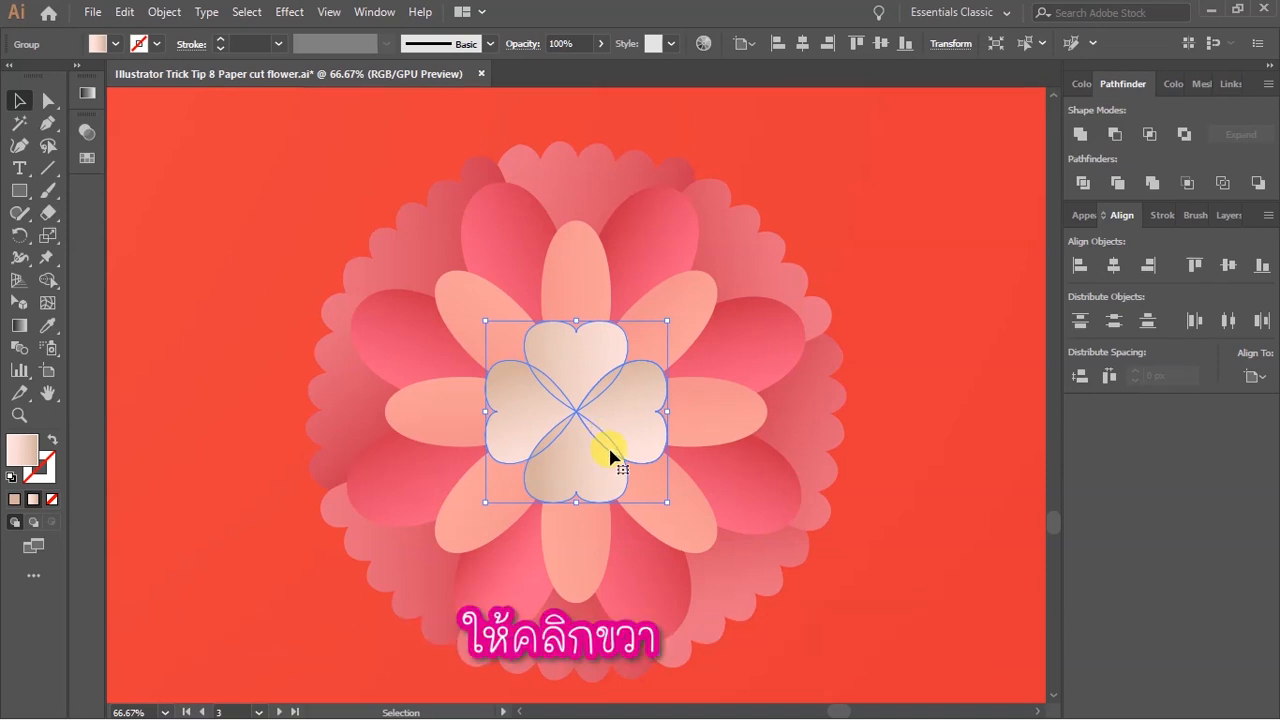
right_click(611, 455)
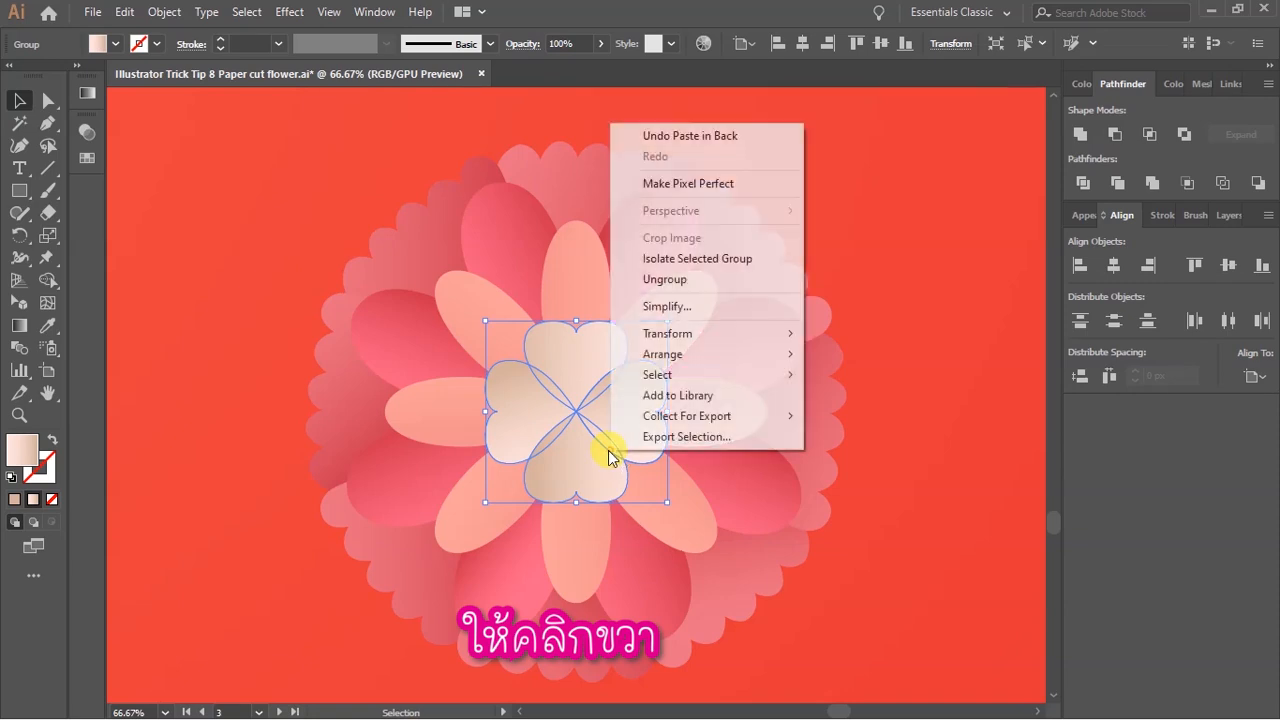
click(667, 262)
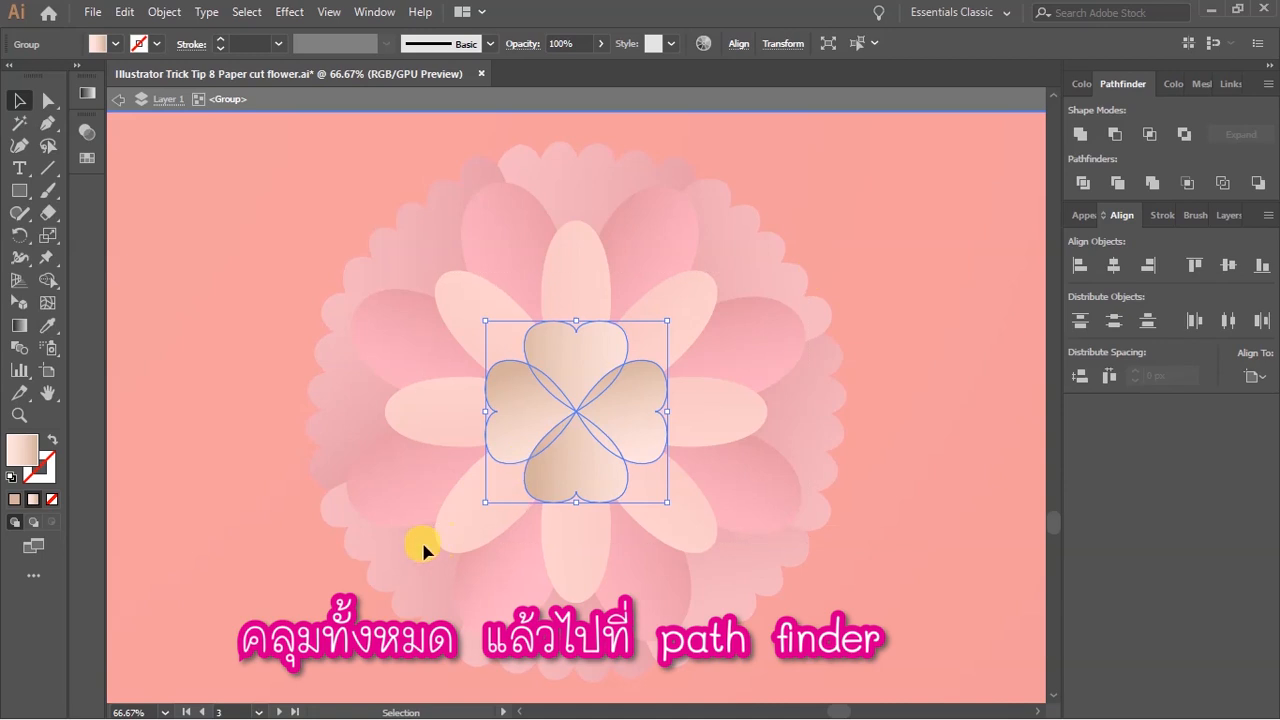
drag(827, 257, 827, 257)
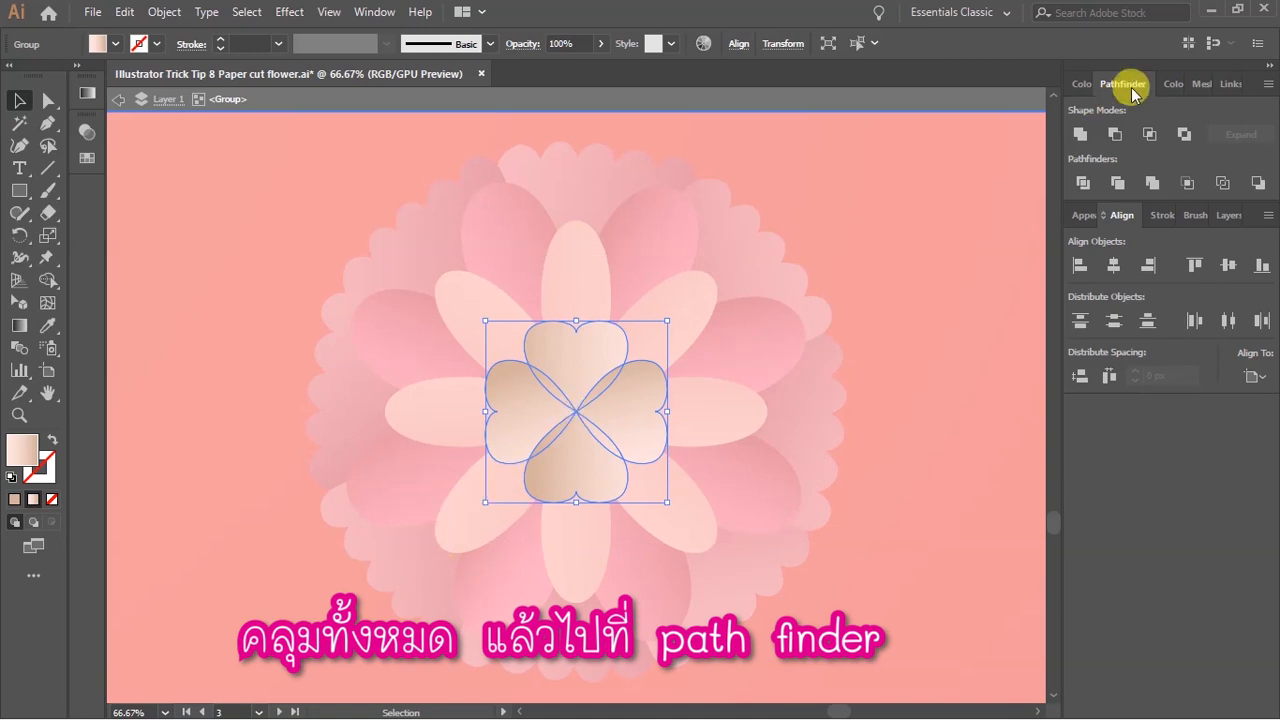
click(1079, 138)
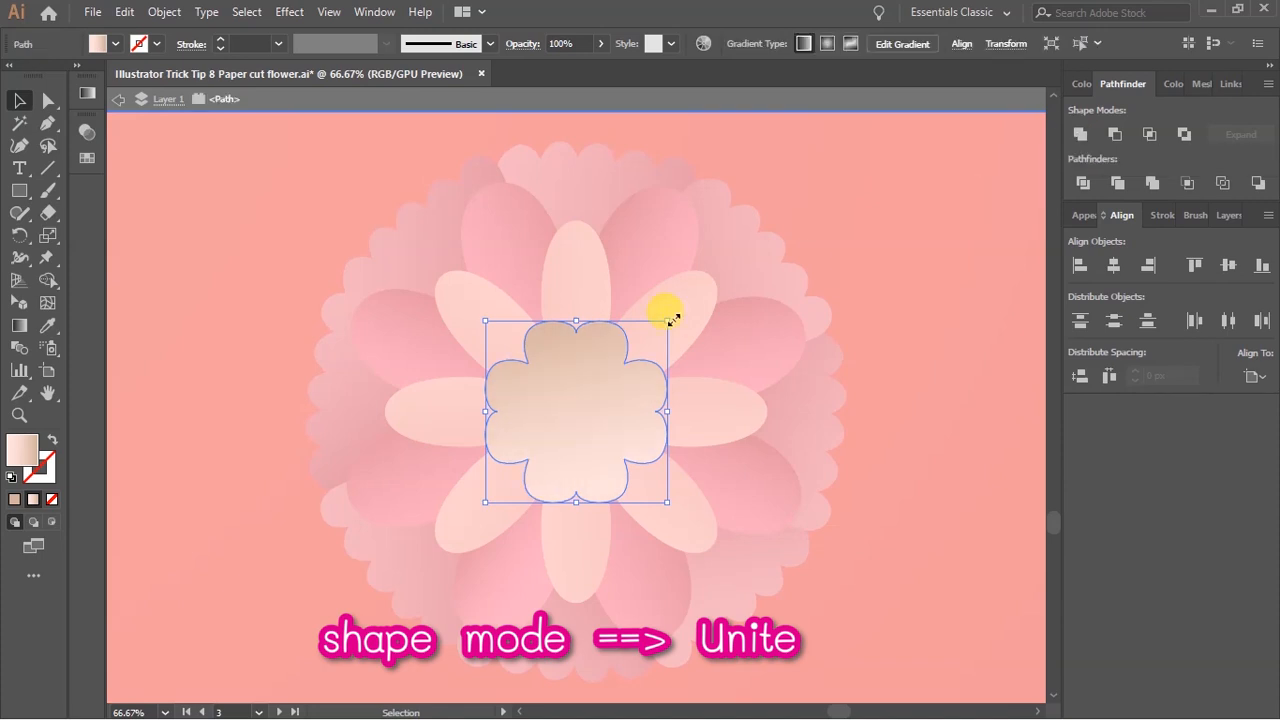
Replace the united center shape's gradient with a solid white fill (ffffff).
click(15, 501)
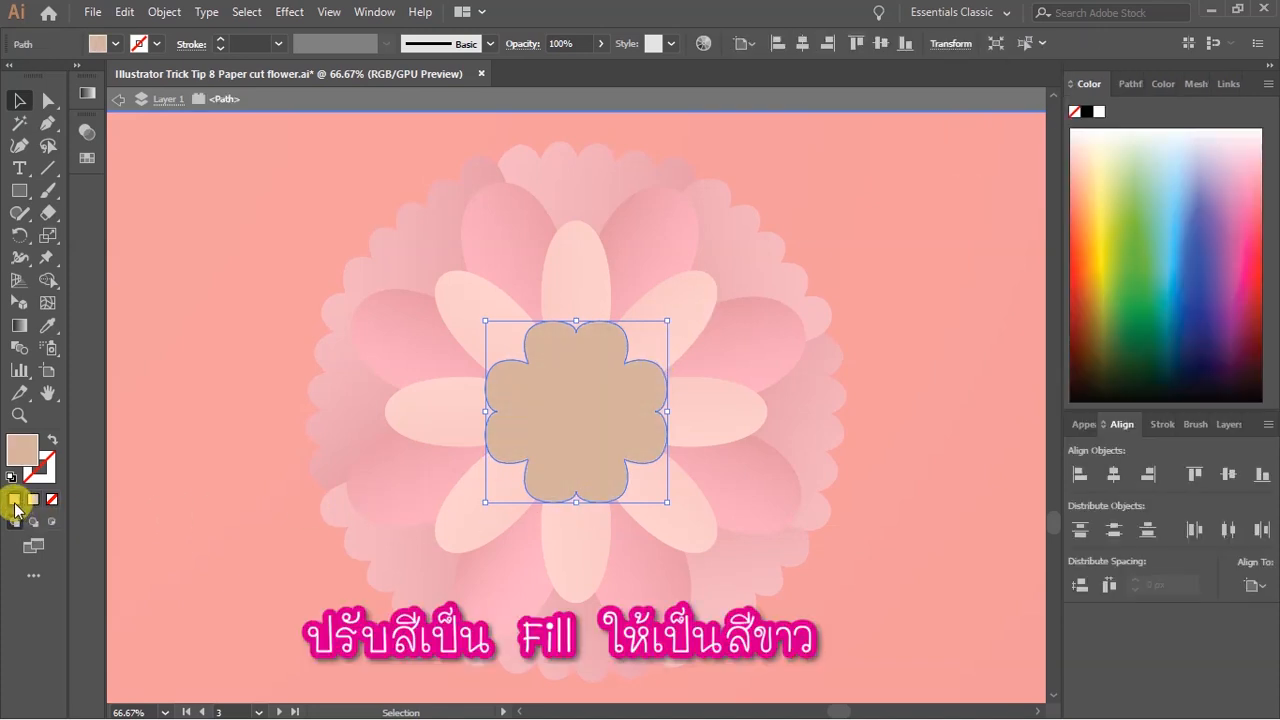
double_click(22, 455)
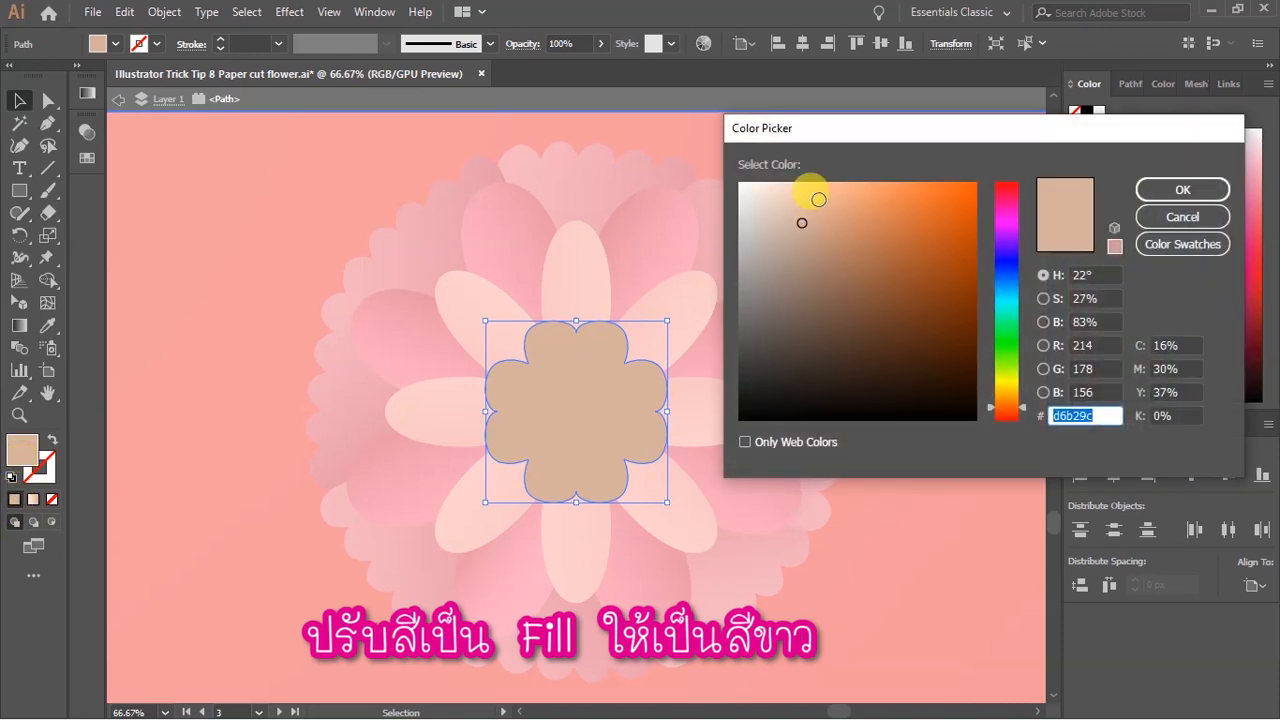
drag(818, 199, 710, 160)
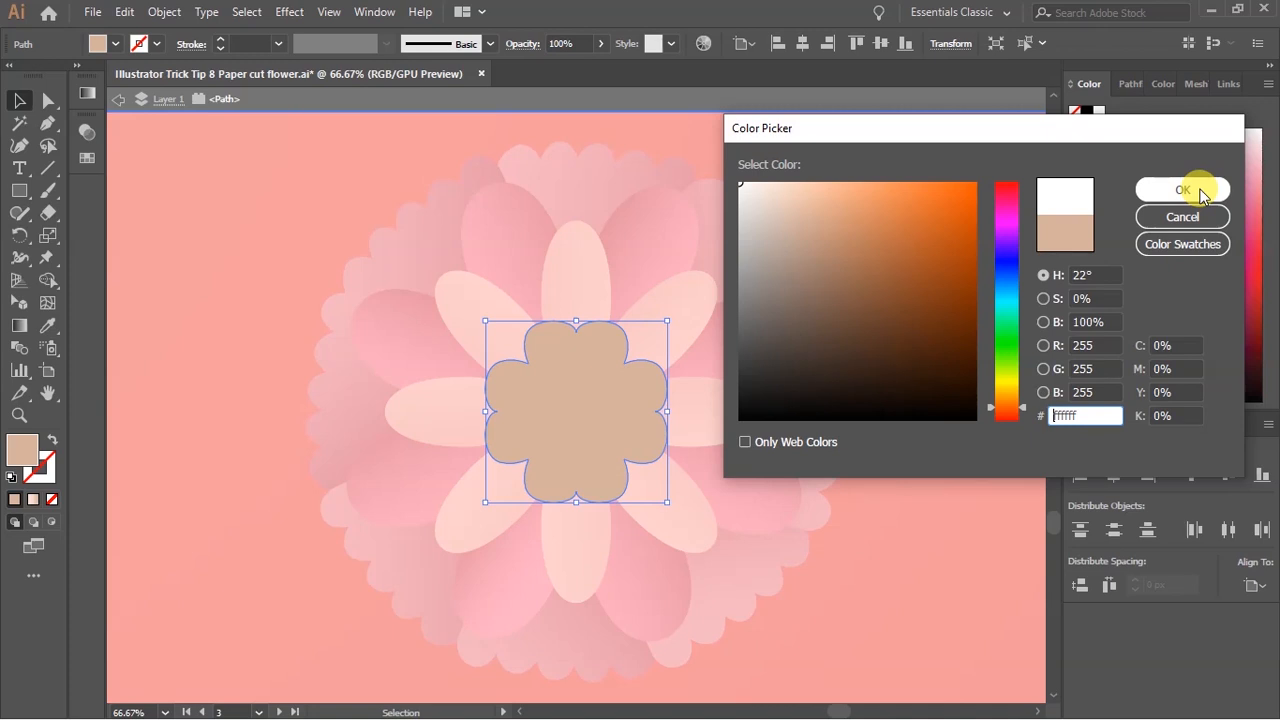
click(1183, 190)
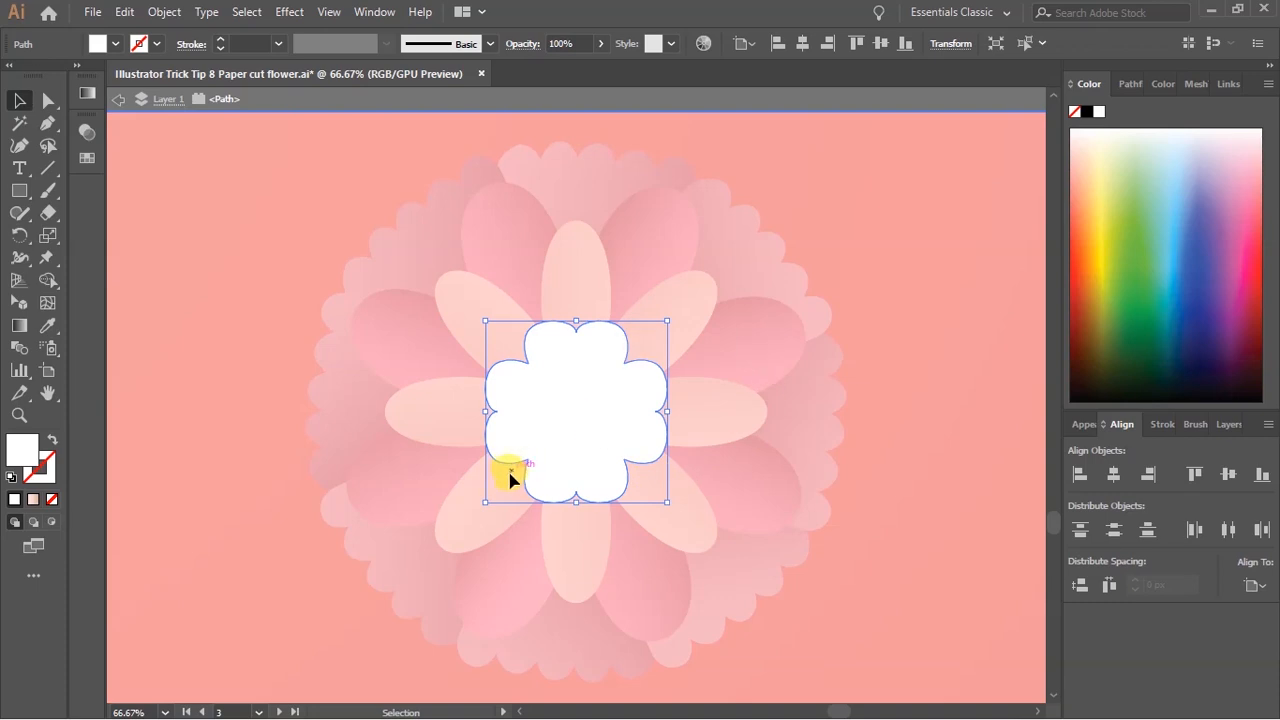
alt+scroll(510, 480, up, 2)
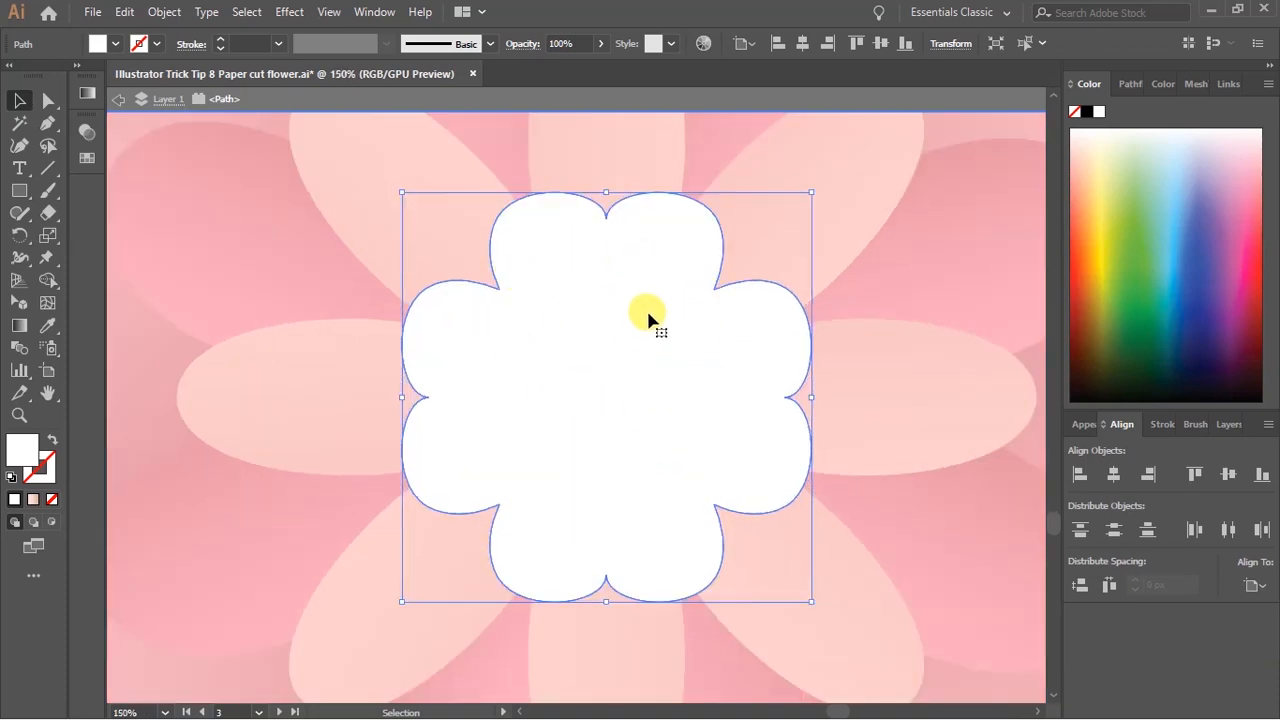
Nudge the united white center shape slightly up and to the left, and exit isolation mode.
key(Up)
key(Left)
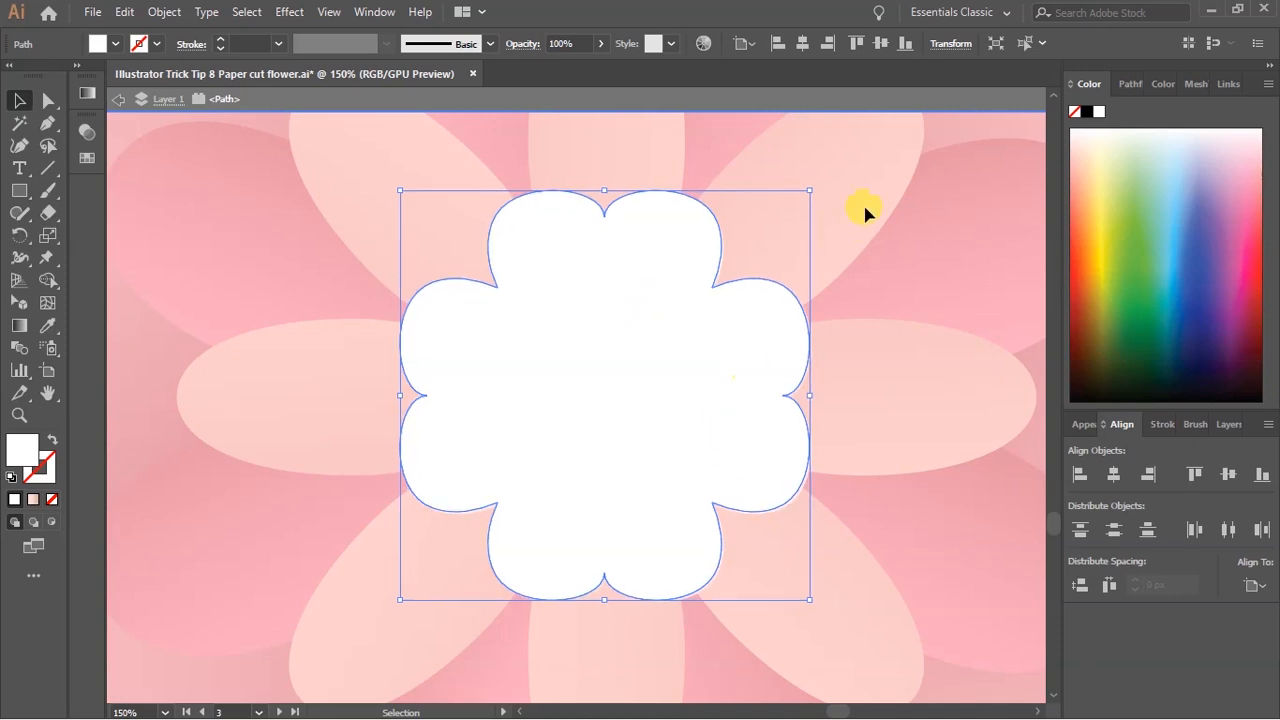
click(361, 220)
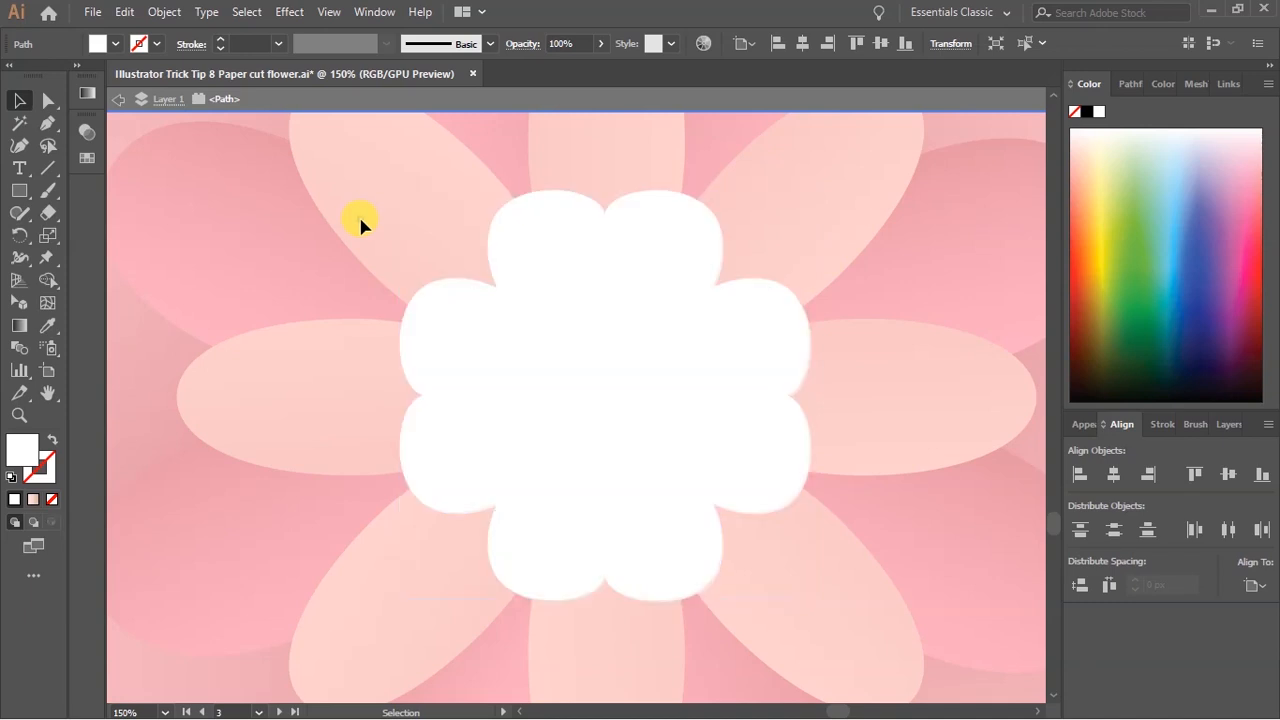
click(121, 103)
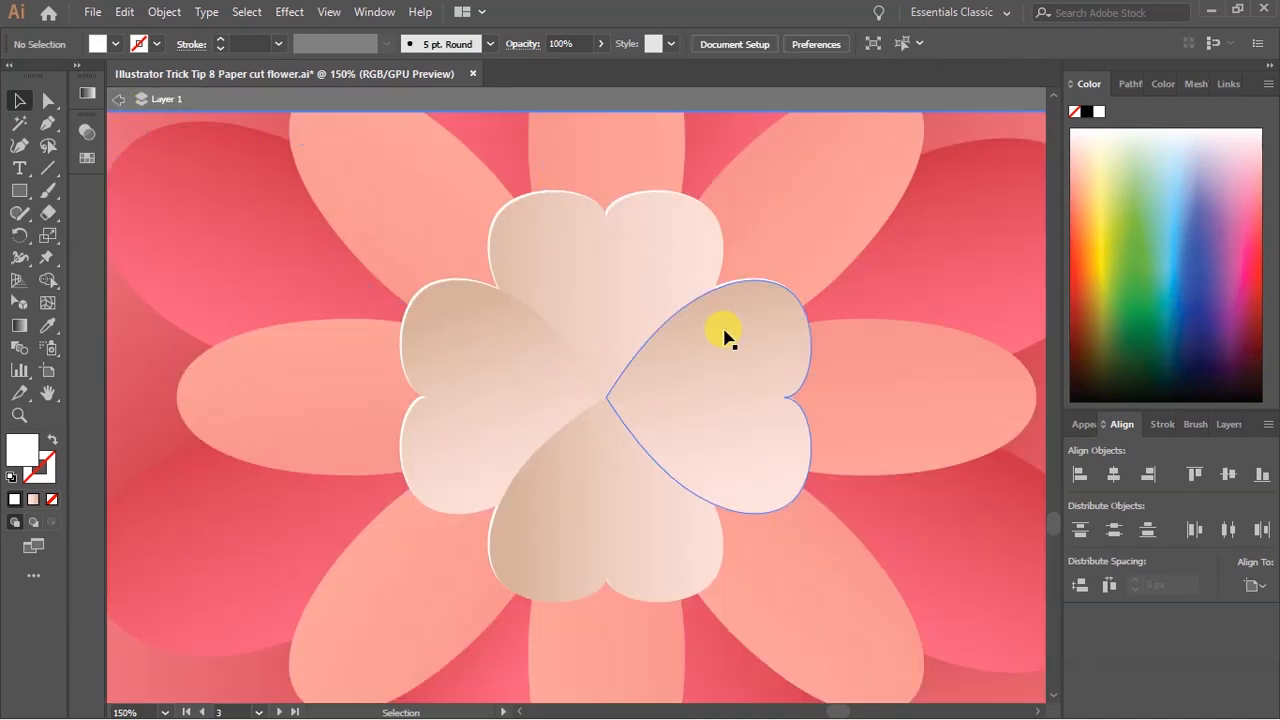
Group the center heart petals with the white light shape behind them.
alt+scroll(737, 400, down, 2)
alt+scroll(620, 360, up, 1)
alt+scroll(594, 320, up, 1)
alt+scroll(640, 389, down, 1)
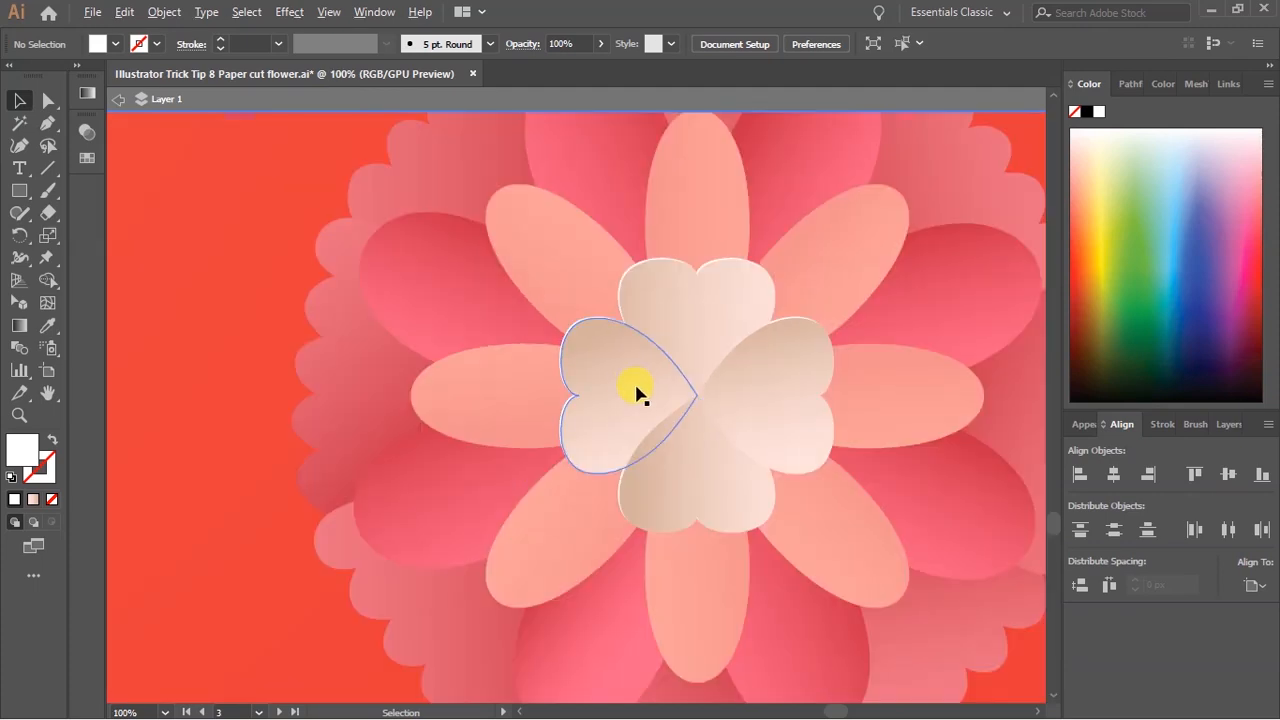
alt+scroll(651, 417, down, 1)
alt+scroll(615, 435, up, 2)
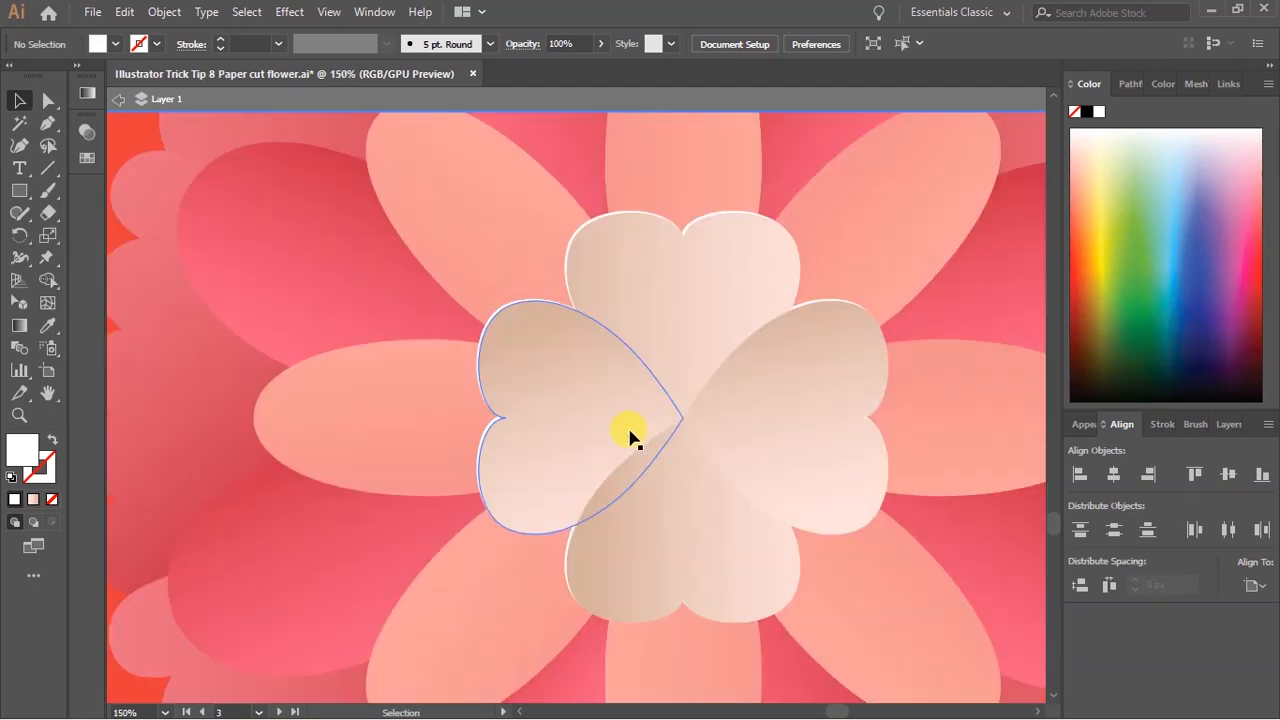
click(777, 350)
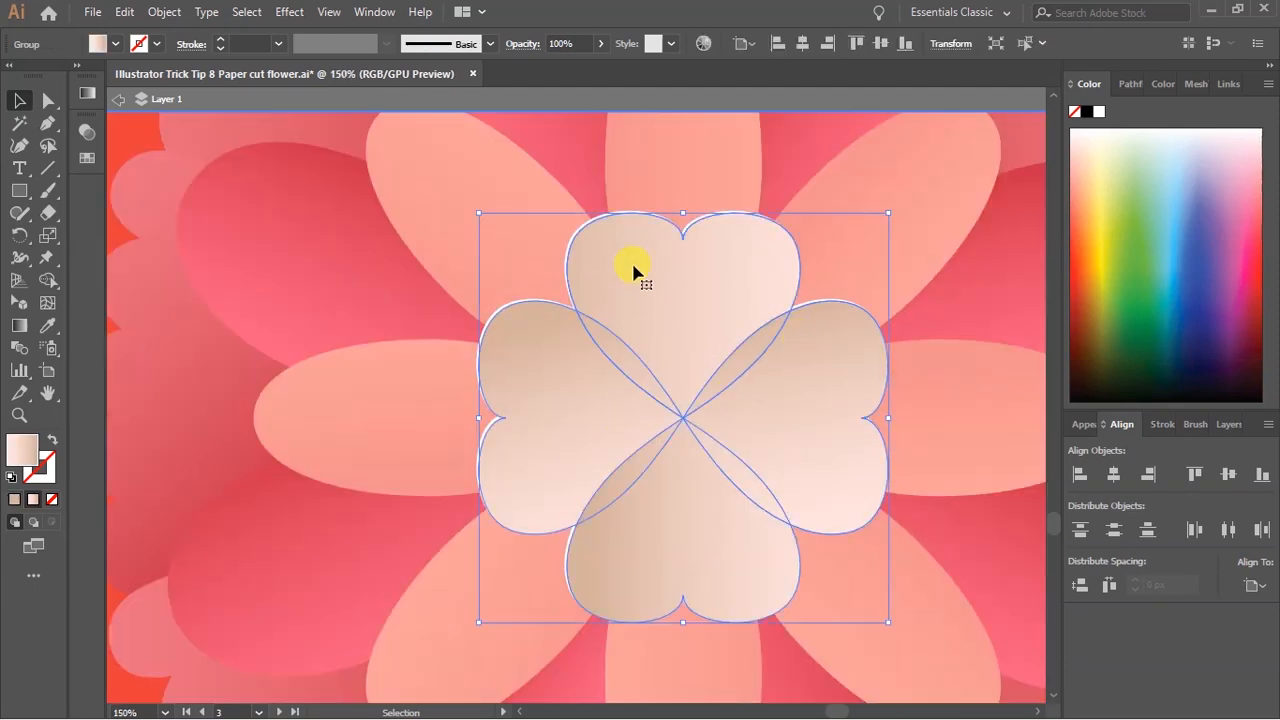
alt+scroll(568, 250, up, 5)
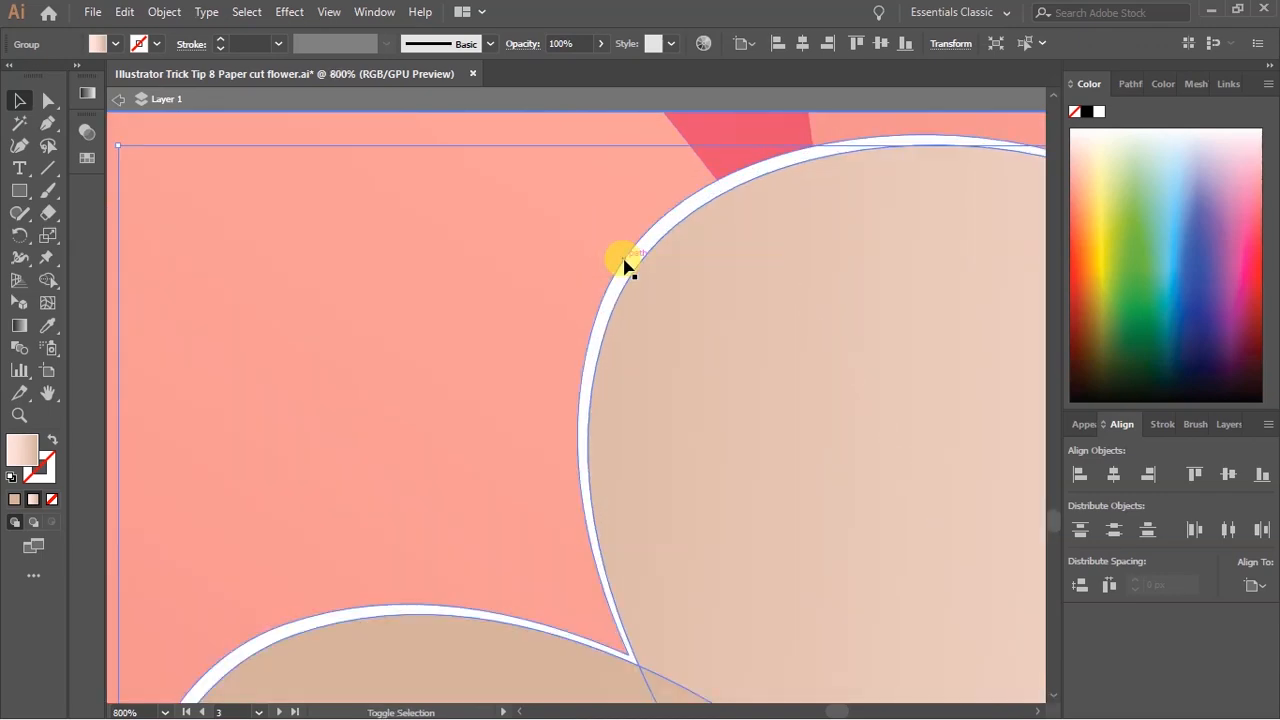
alt+scroll(614, 294, down, 5)
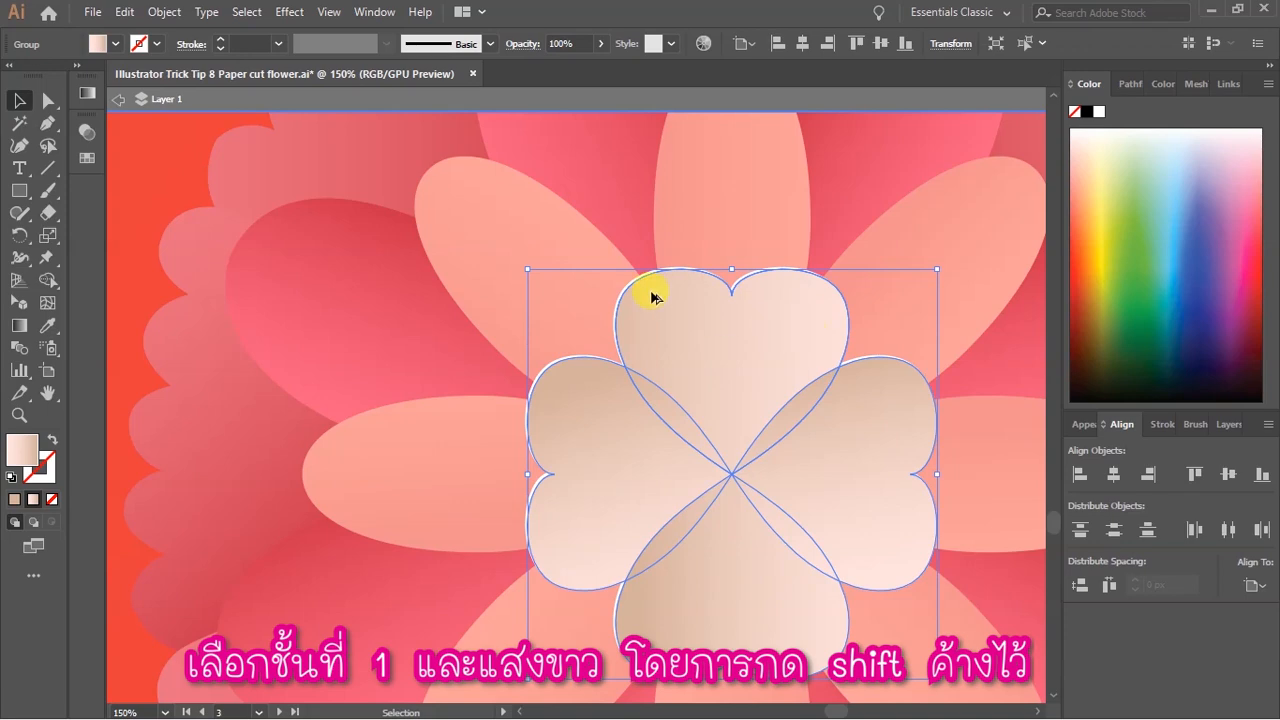
alt+scroll(651, 297, up, 6)
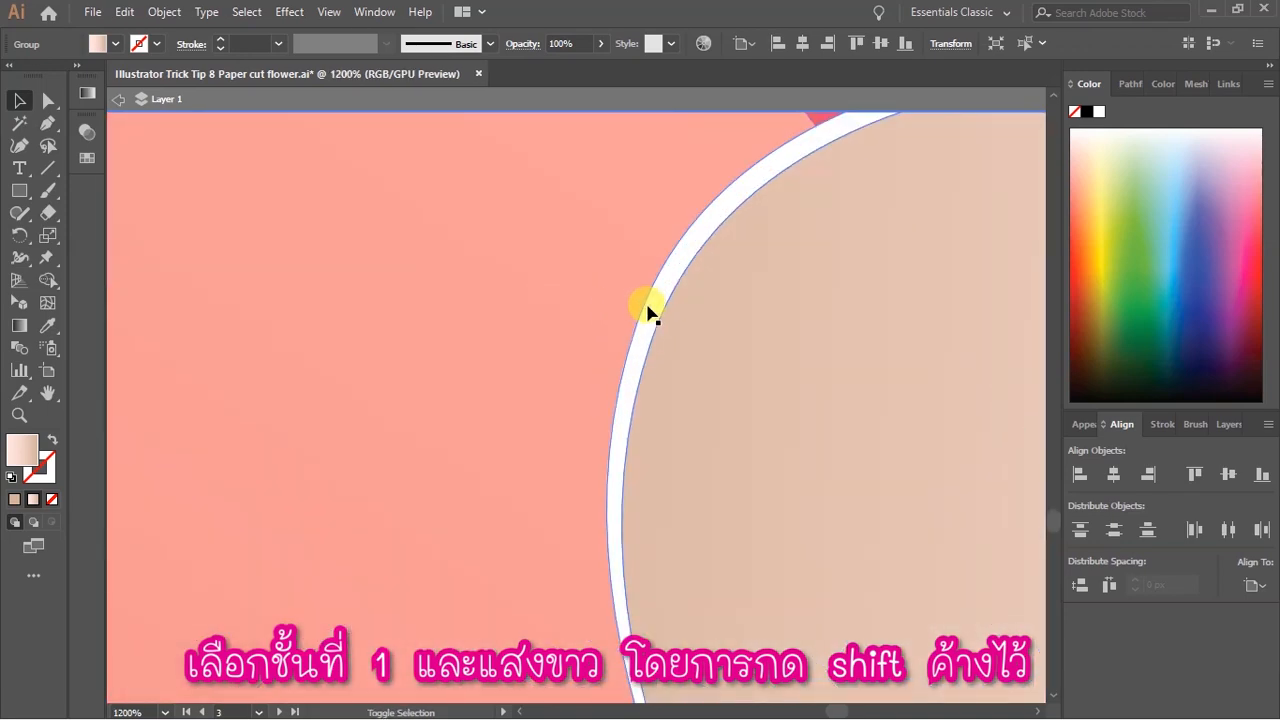
shift+click(648, 313)
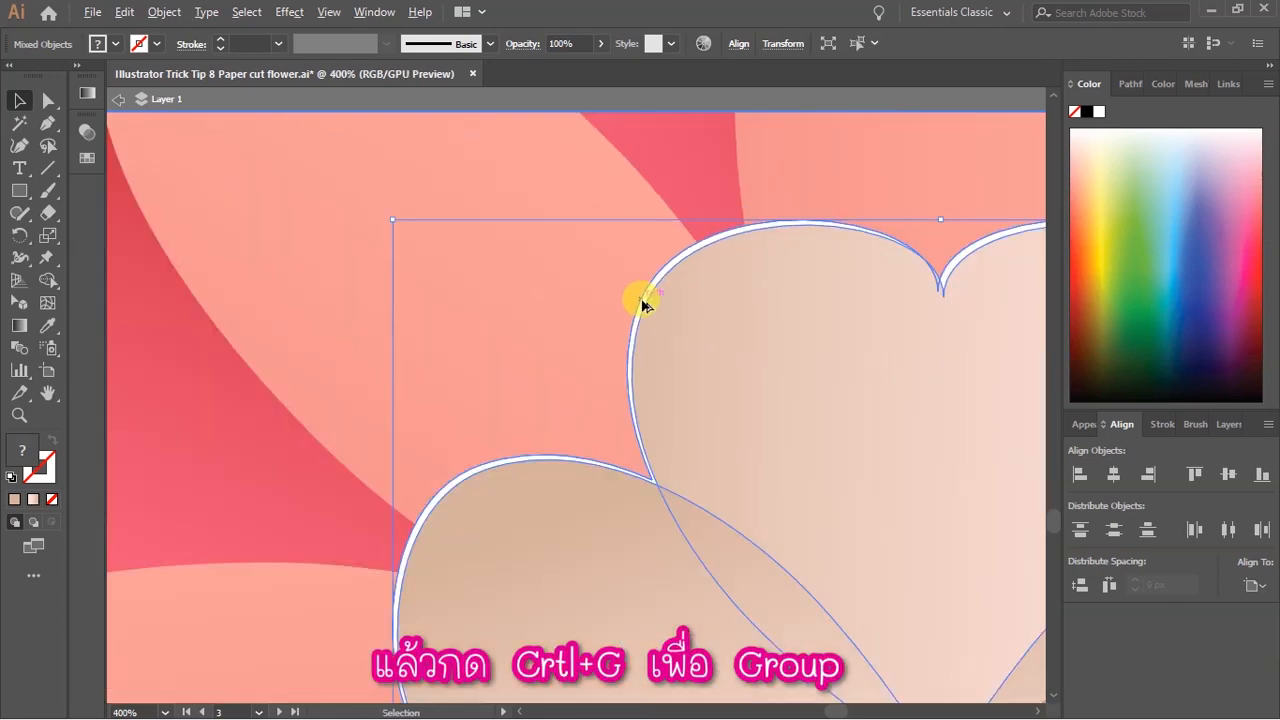
alt+scroll(646, 300, down, 6)
key(ctrl+g)
alt+scroll(718, 380, down, 3)
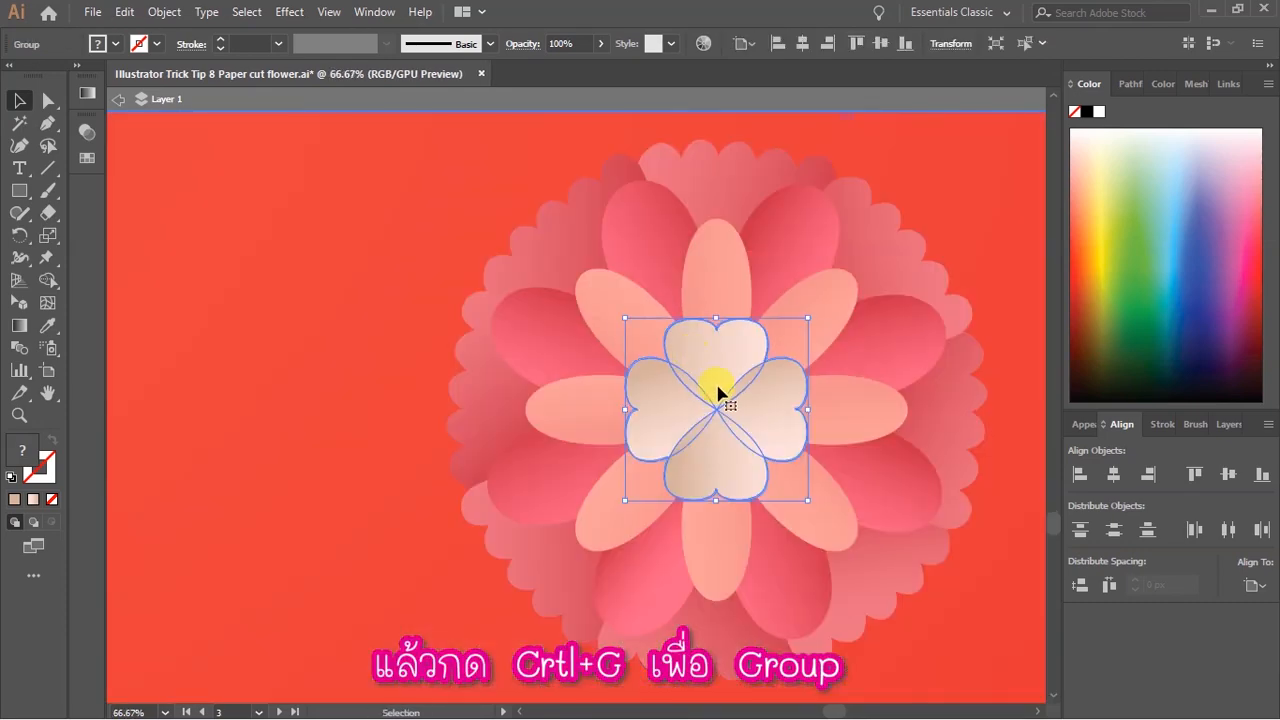
Try moving the center group and isolating the peach petals, and undo back to the isolated white center shape.
drag(774, 393, 787, 301)
key(ctrl+z)
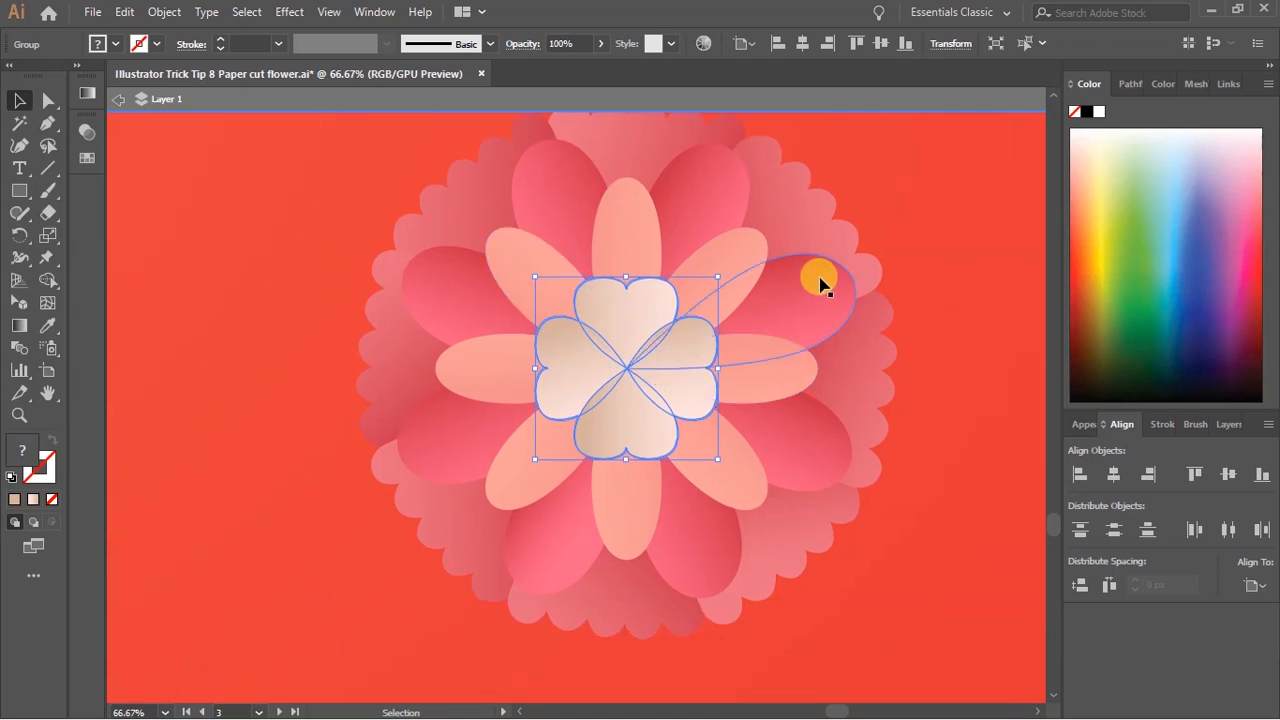
click(890, 197)
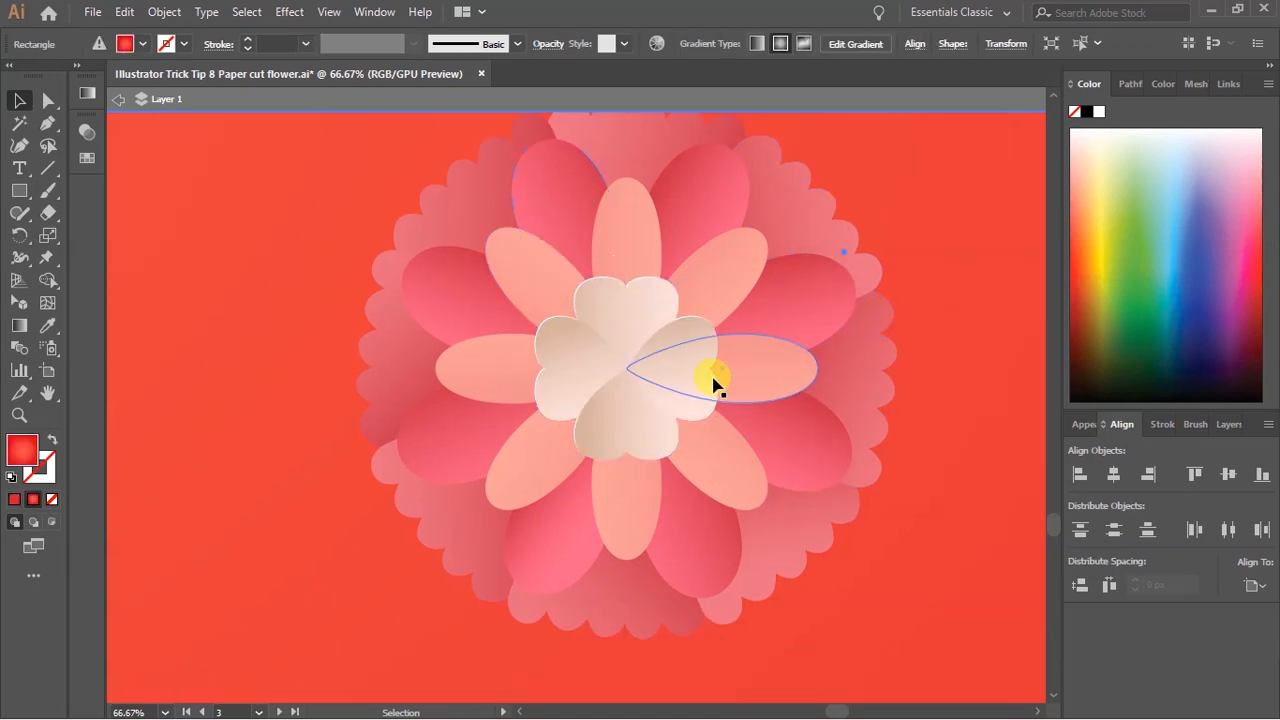
double_click(723, 320)
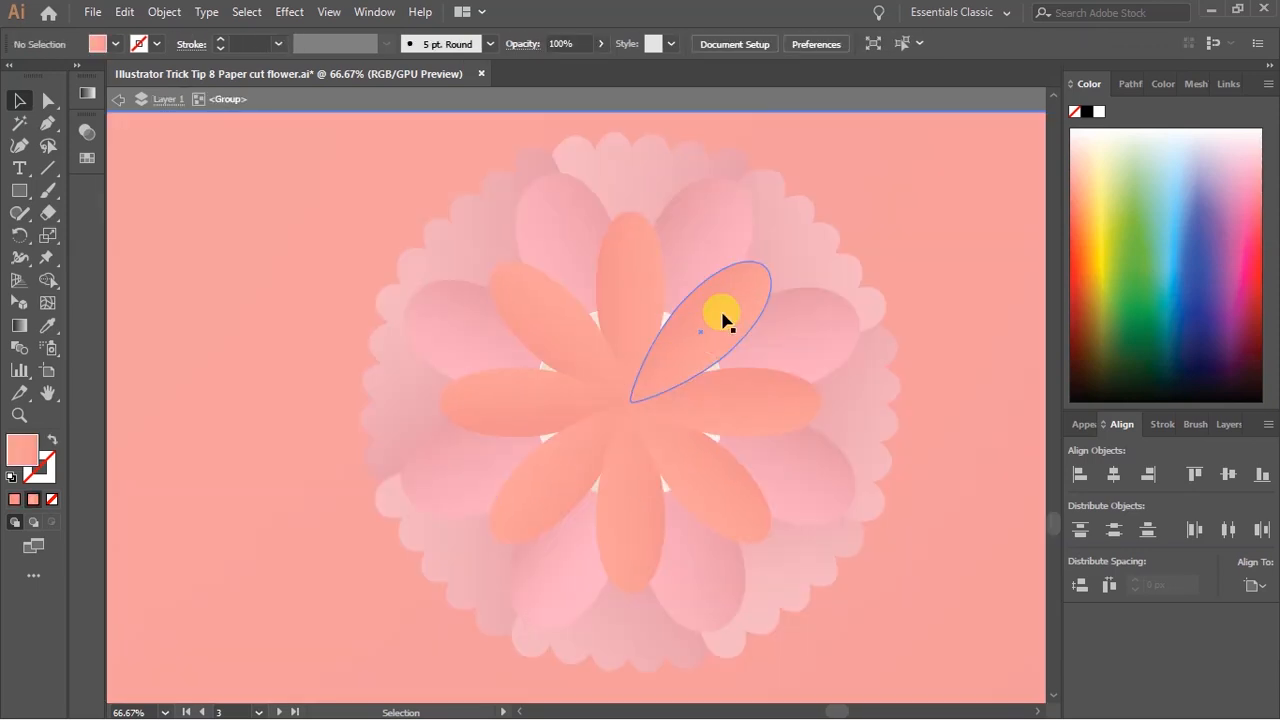
key(ctrl+z)
key(ctrl+z)
key(ctrl+z)
key(ctrl+z)
key(ctrl+z)
key(ctrl+z)
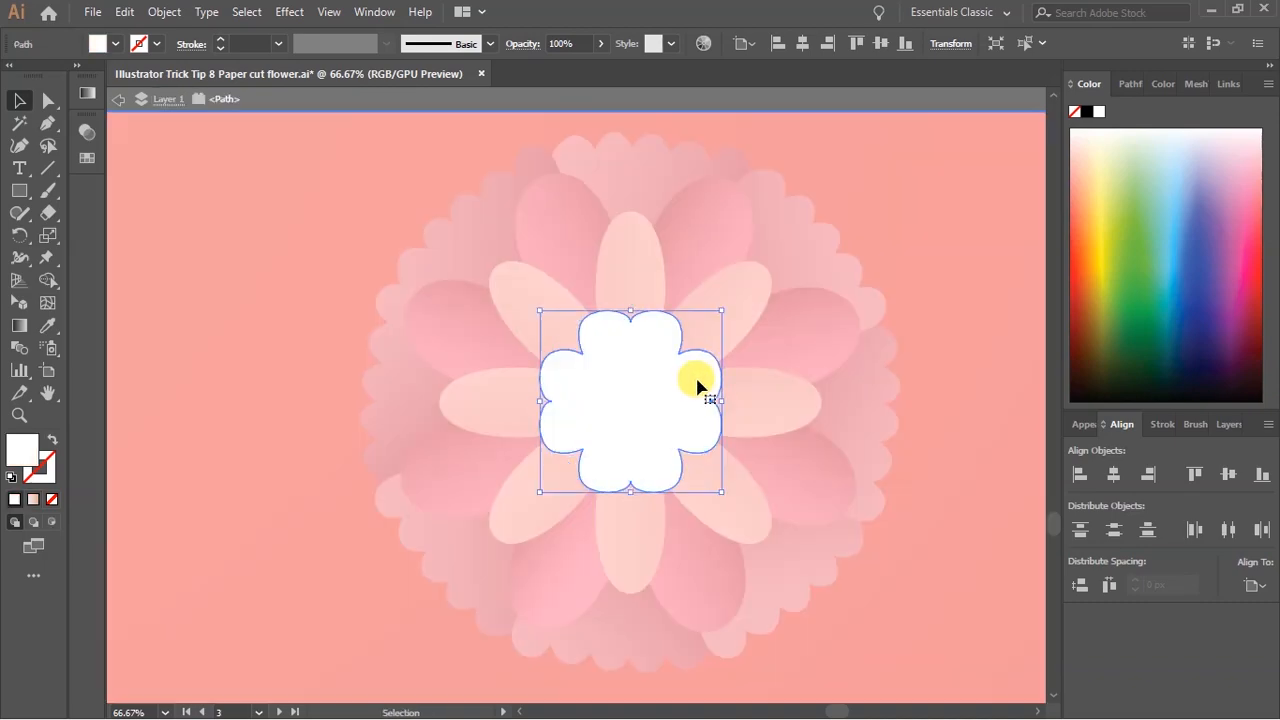
Regroup the center heart petals together with their white light shape.
scroll(610, 372, up, 5)
shift+click(589, 275)
key(ctrl+0)
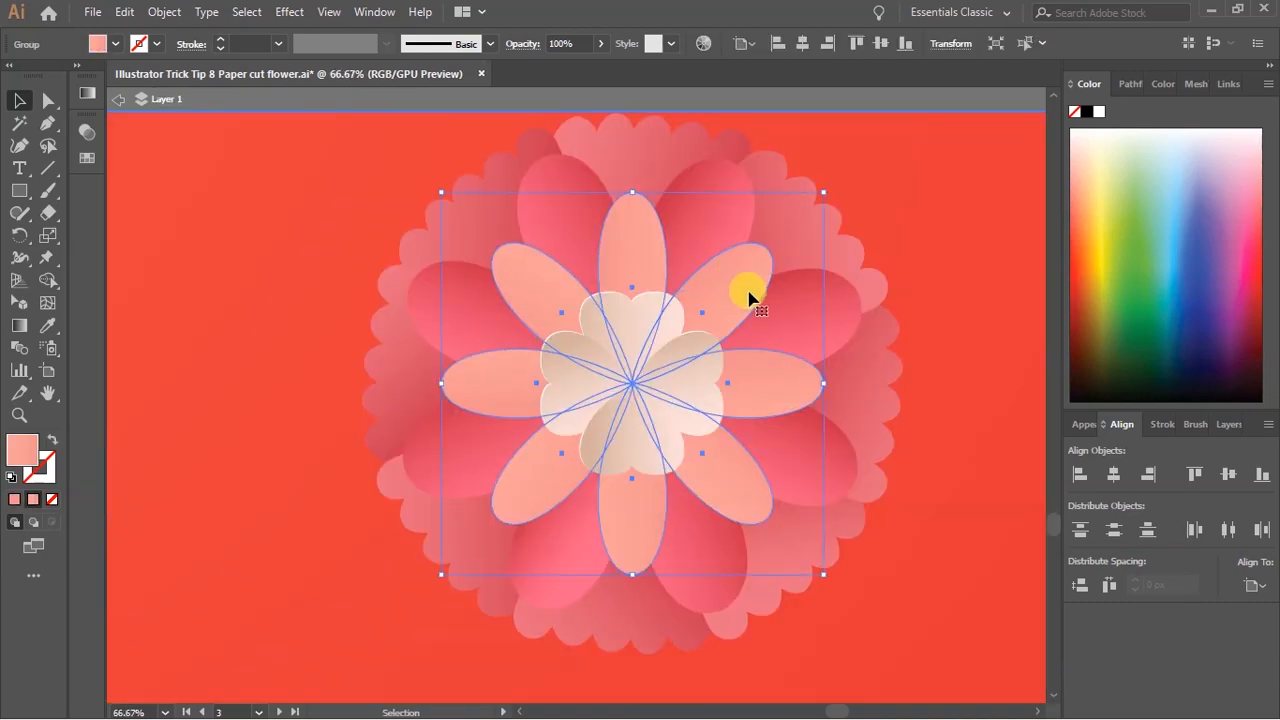
Isolate the group of long peach petals and unite all its petals into a single shape.
right_click(740, 307)
click(808, 451)
click(1130, 83)
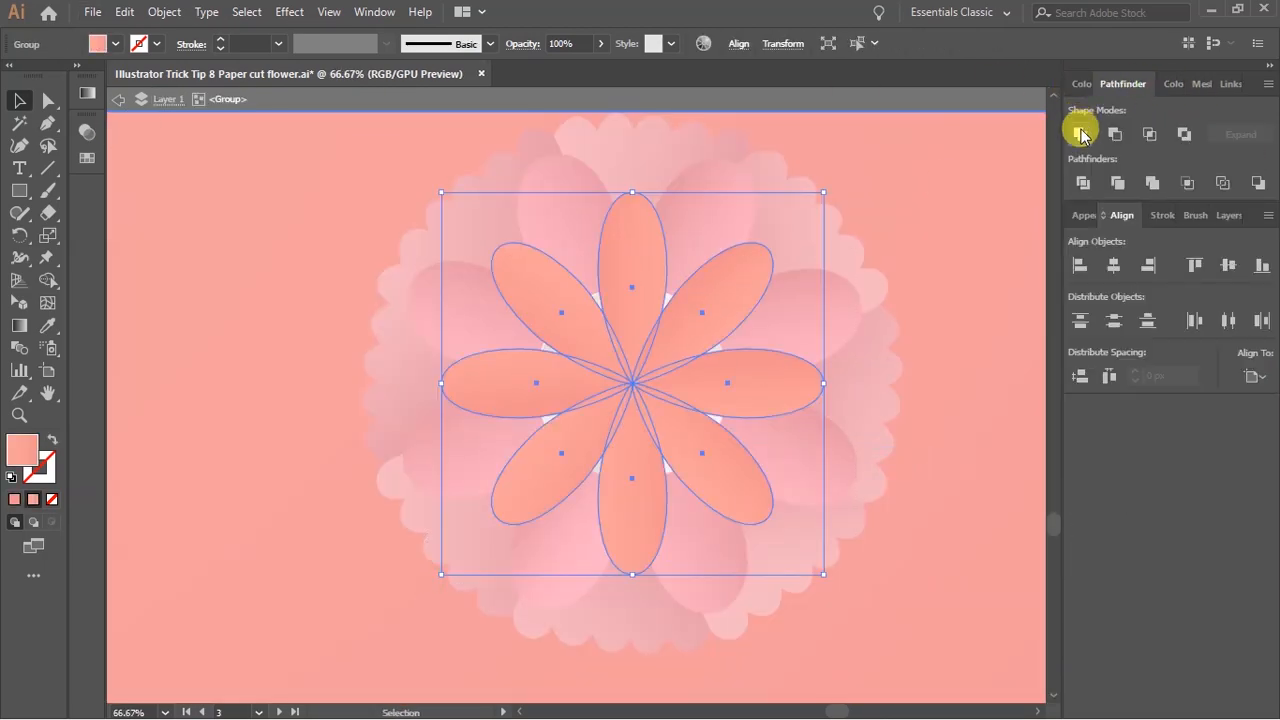
click(1080, 133)
Fill the united peach petal shape with solid white (ffffff) and exit isolation mode.
click(14, 499)
double_click(21, 451)
click(738, 184)
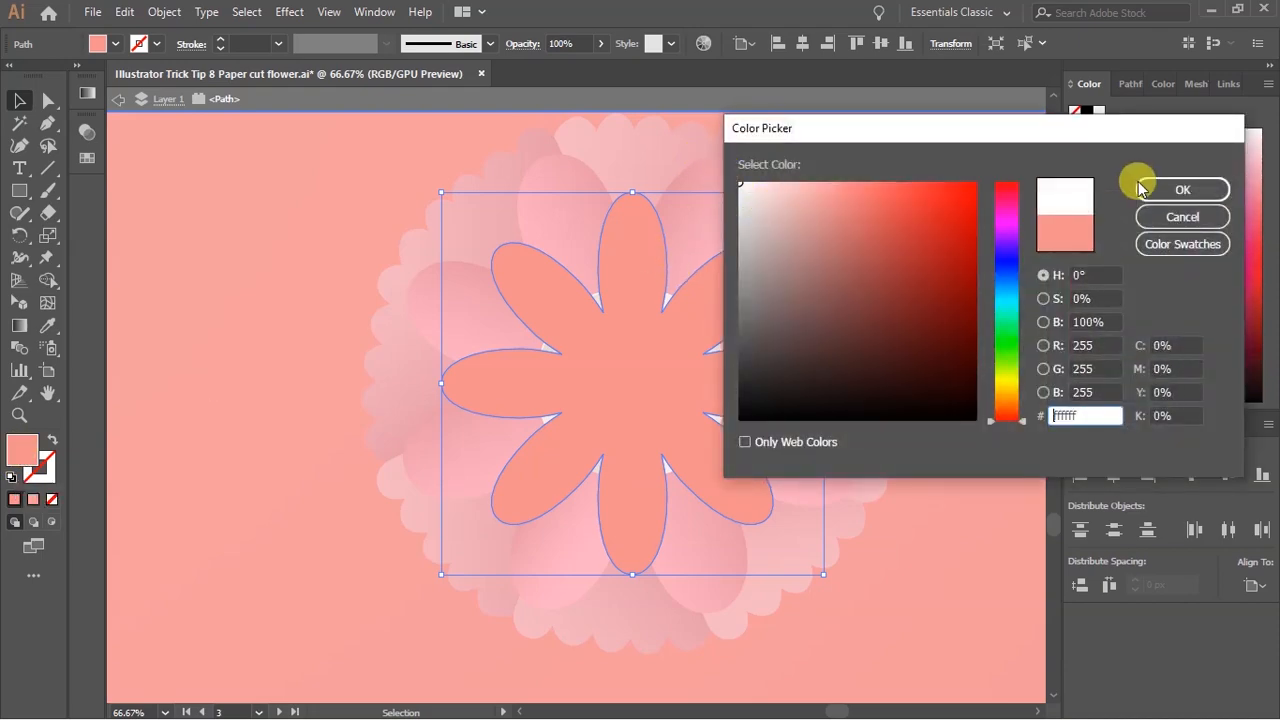
click(1182, 189)
scroll(676, 221, up, 1)
scroll(566, 195, up, 2)
scroll(586, 223, down, 4)
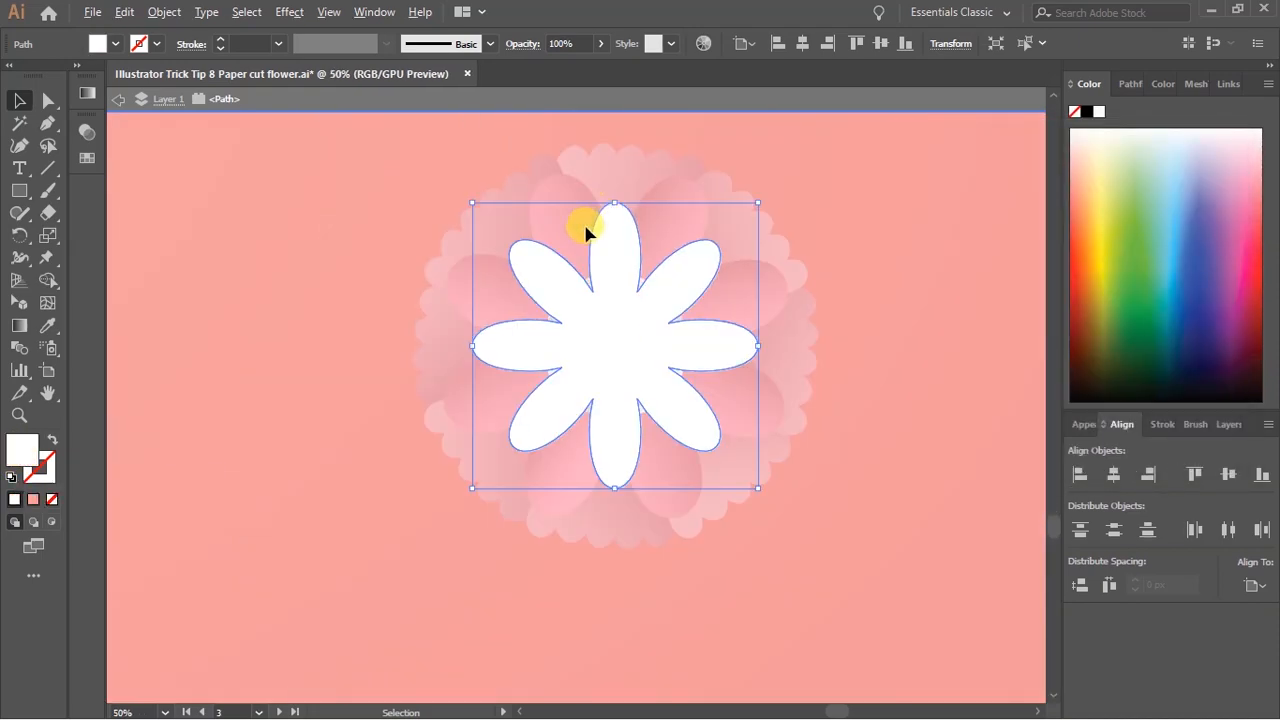
key(Escape)
Select the peach petals and the white light shape behind them and group the two.
scroll(584, 230, up, 6)
click(677, 234)
scroll(677, 234, up, 2)
shift+click(650, 242)
key(ctrl+g)
scroll(714, 258, down, 8)
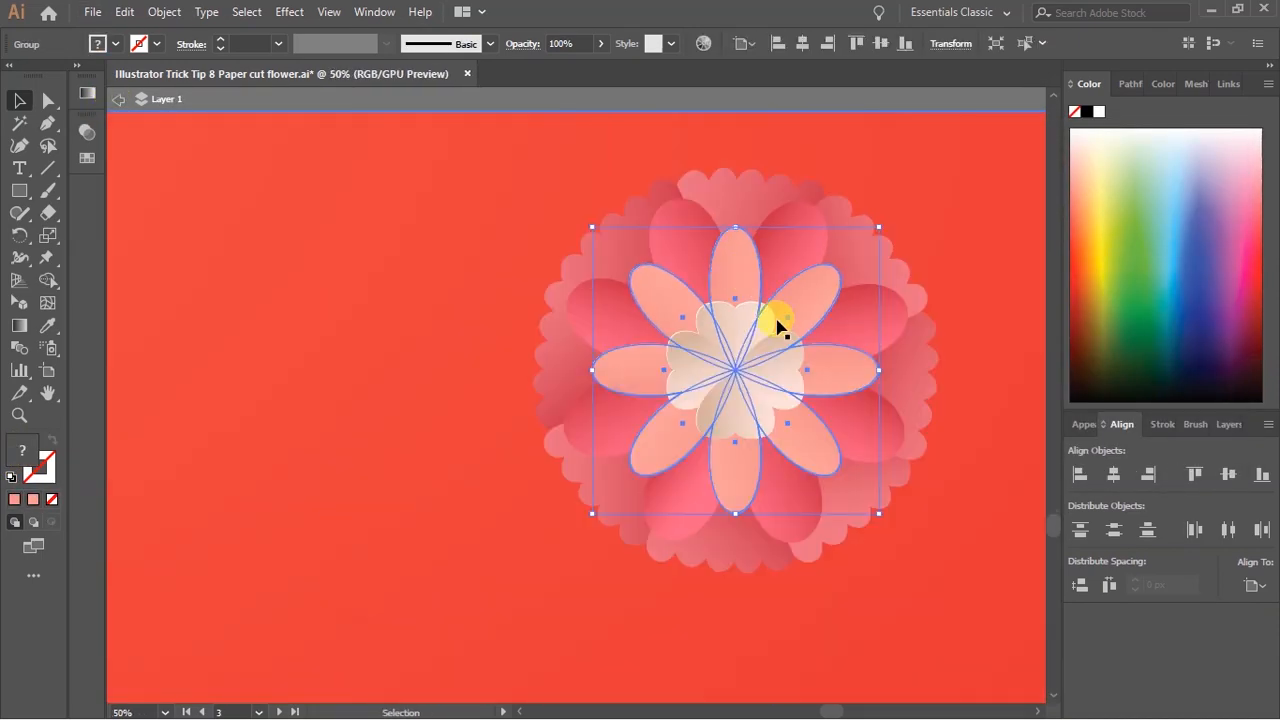
Try moving the grouped petals away from the flower and undo the move.
scroll(950, 300, up, 1)
click(928, 257)
drag(735, 321, 620, 375)
key(ctrl+z)
Isolate the group of wide pink petals behind the peach ones and unite all its petals into a single shape.
click(863, 314)
right_click(852, 320)
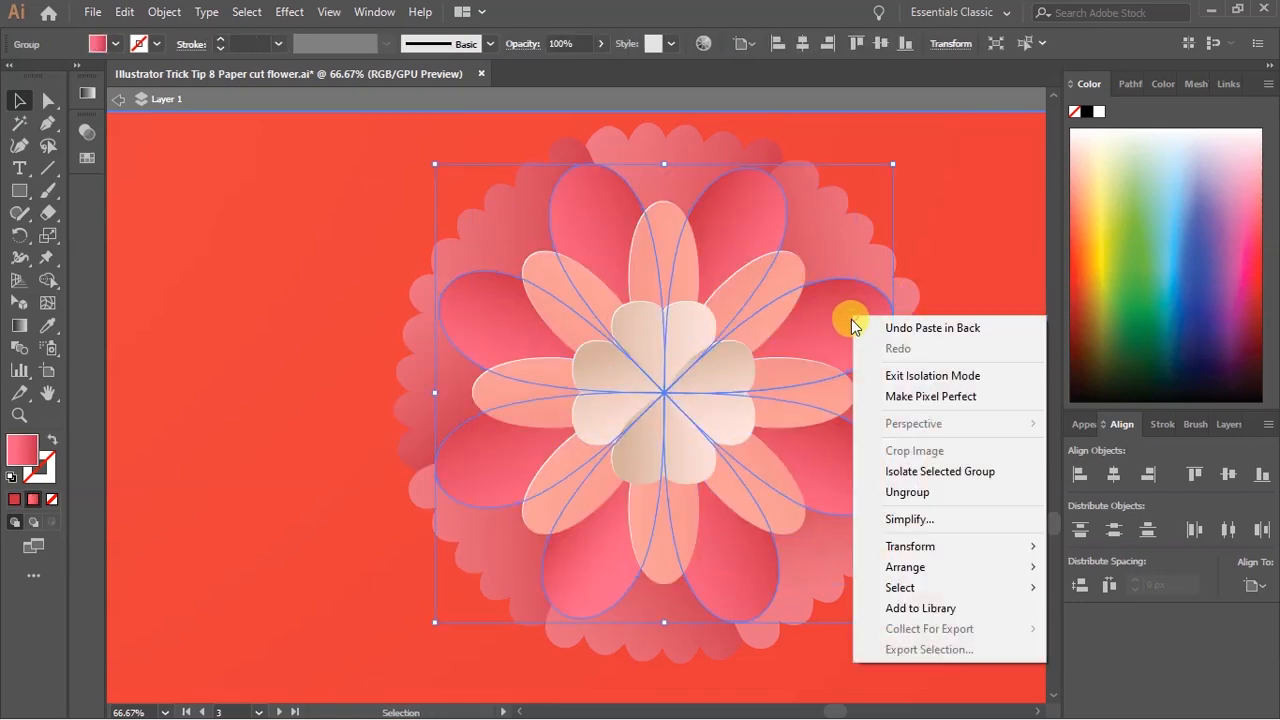
click(942, 470)
key(ctrl+a)
click(1129, 84)
click(1078, 131)
Fill the united pink petal shape with solid white and exit isolation mode.
double_click(21, 451)
click(739, 184)
click(1181, 189)
scroll(638, 194, up, 2)
scroll(600, 200, up, 2)
scroll(457, 163, down, 5)
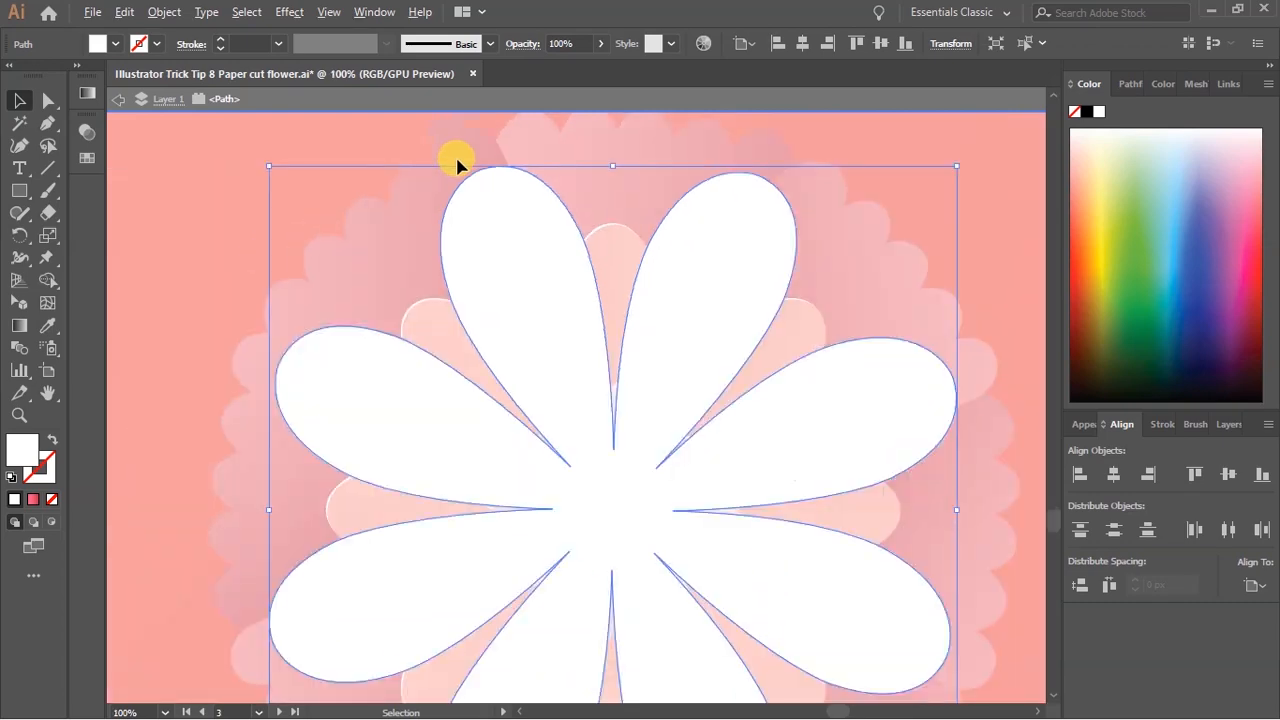
click(118, 99)
Group the pink petals with their white light shape, then undo a trial move of the group.
scroll(493, 180, up, 5)
shift+click(509, 190)
scroll(532, 210, down, 4)
key(ctrl+g)
drag(703, 243, 729, 150)
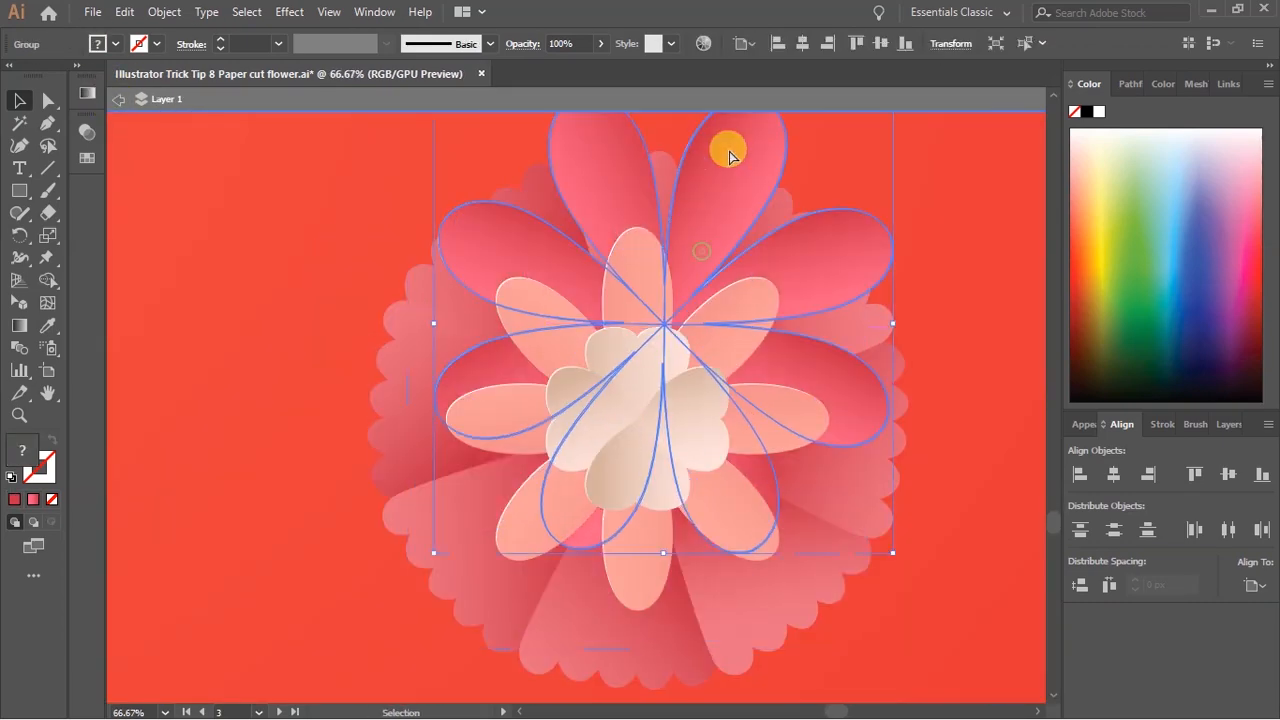
key(ctrl+z)
Isolate the scalloped outer petal group and unite all its petals into a single shape.
click(791, 222)
right_click(792, 222)
click(886, 372)
click(1134, 84)
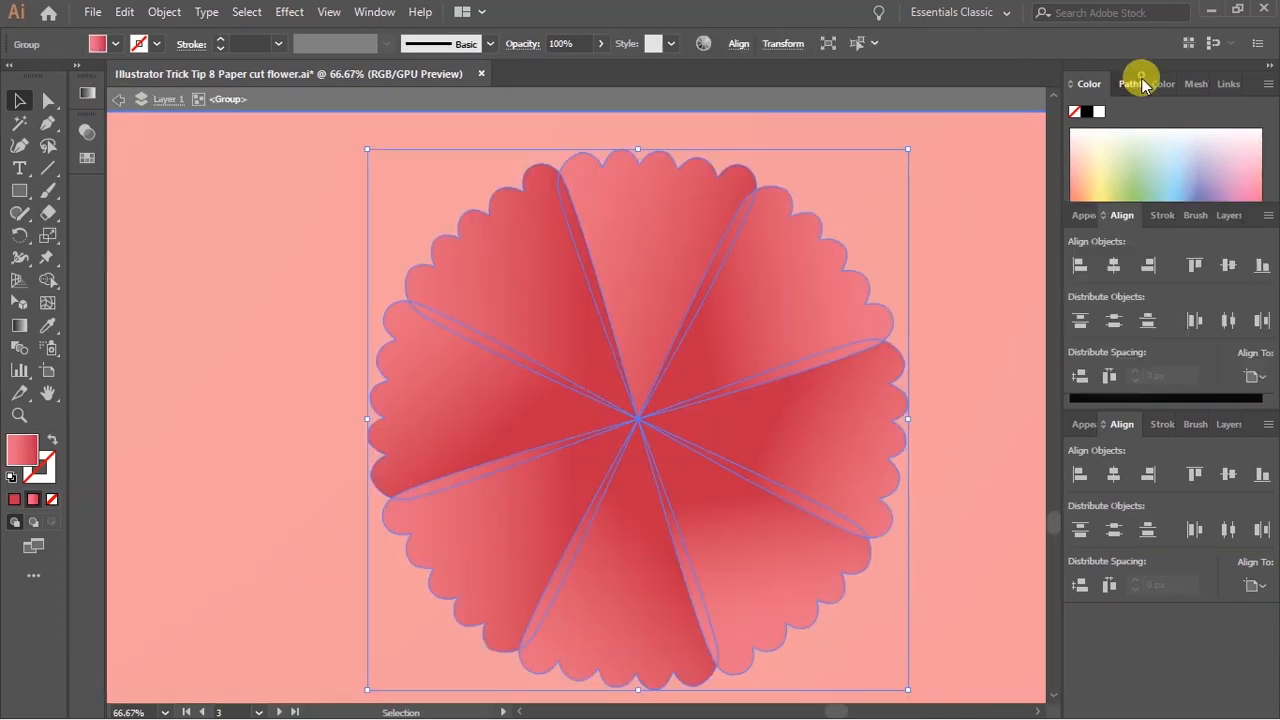
click(1078, 131)
Replace the united scalloped shape's gradient with a solid white fill (ffffff).
click(14, 498)
double_click(18, 451)
text(ffffff)
key(Return)
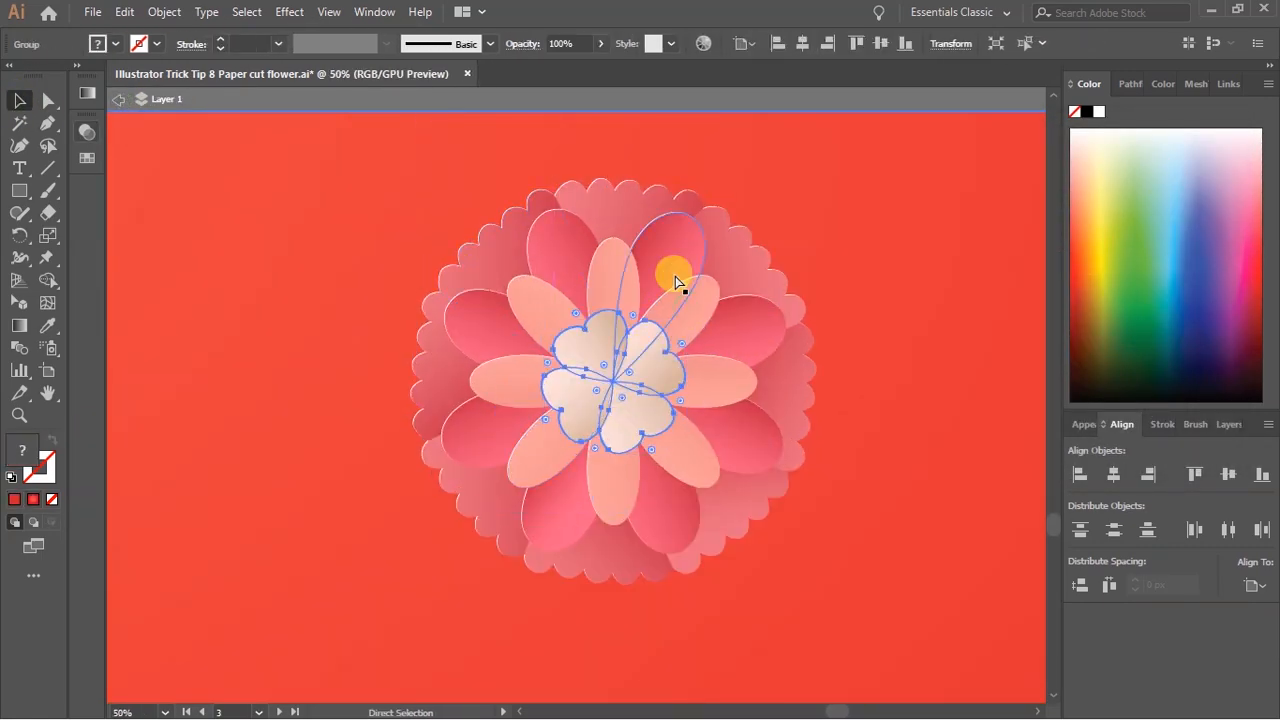
key(v)
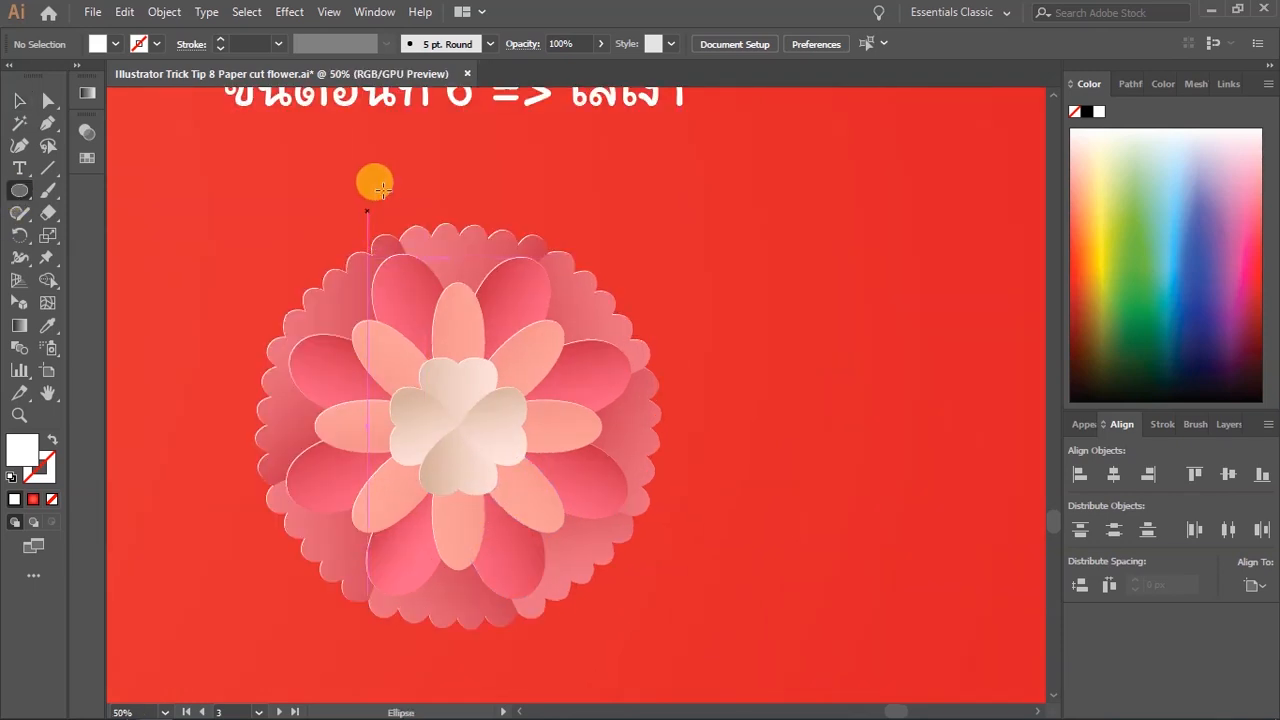
Draw a white circle a little over half the flower's width, to the upper right of the step 6 flower.
drag(375, 180, 418, 201)
drag(808, 310, 876, 374)
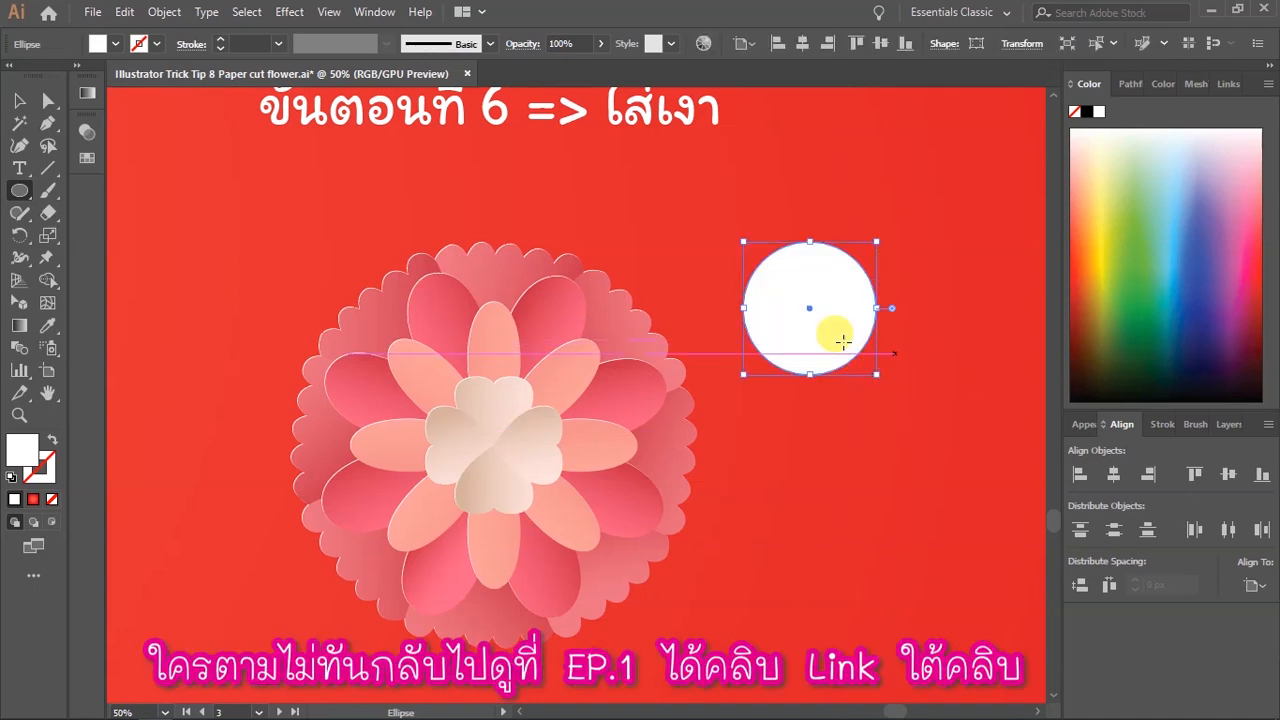
drag(876, 374, 920, 428)
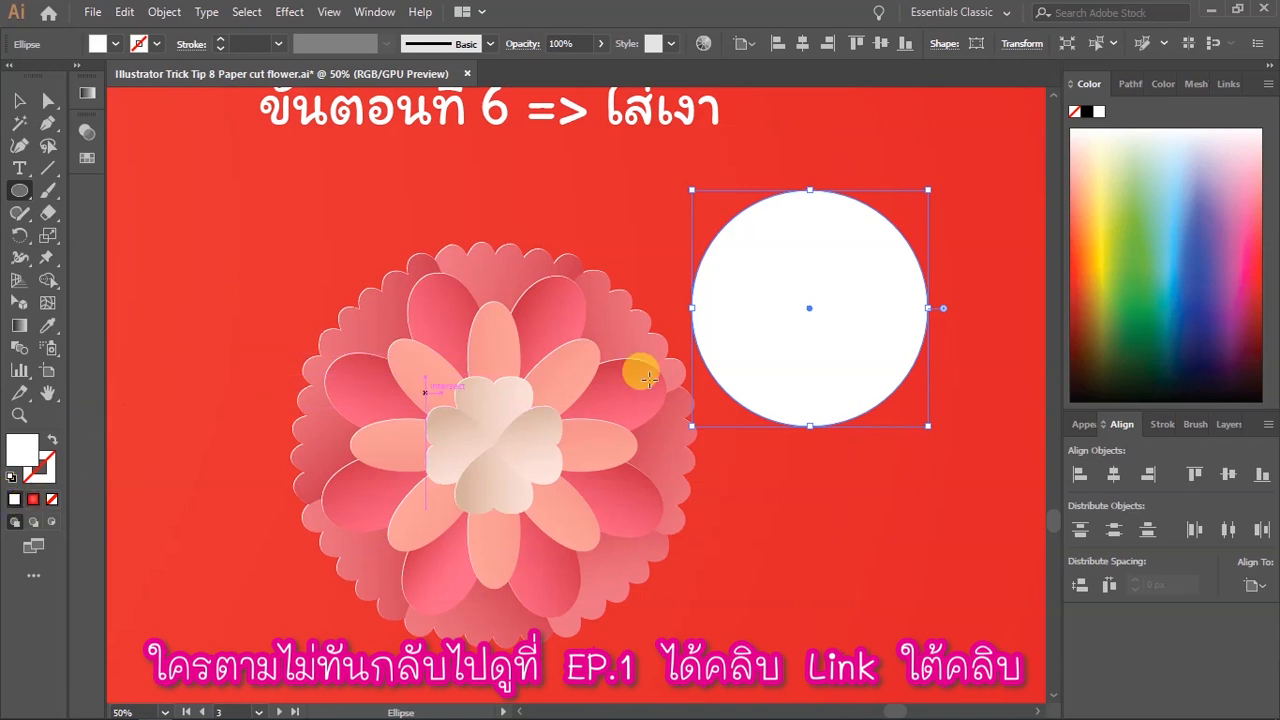
key(v)
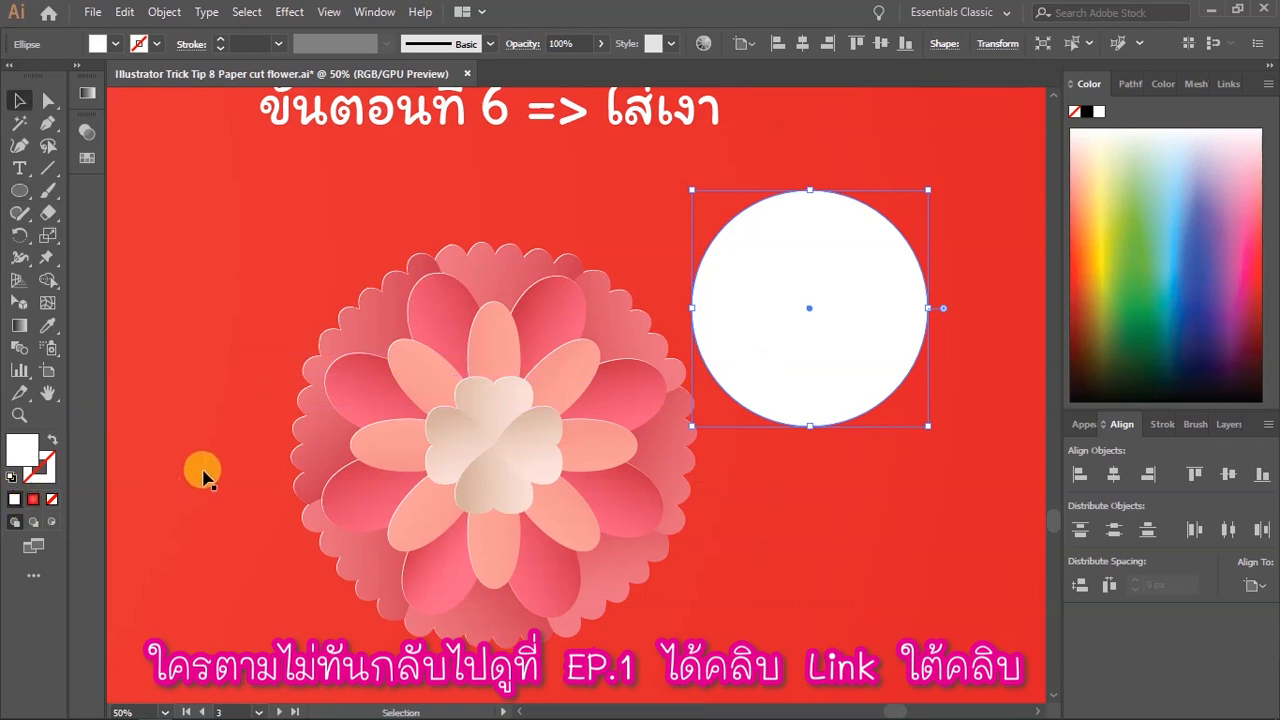
Fill the circle with the White, Black gradient preset as a radial gradient and select its white starting color stop.
click(30, 507)
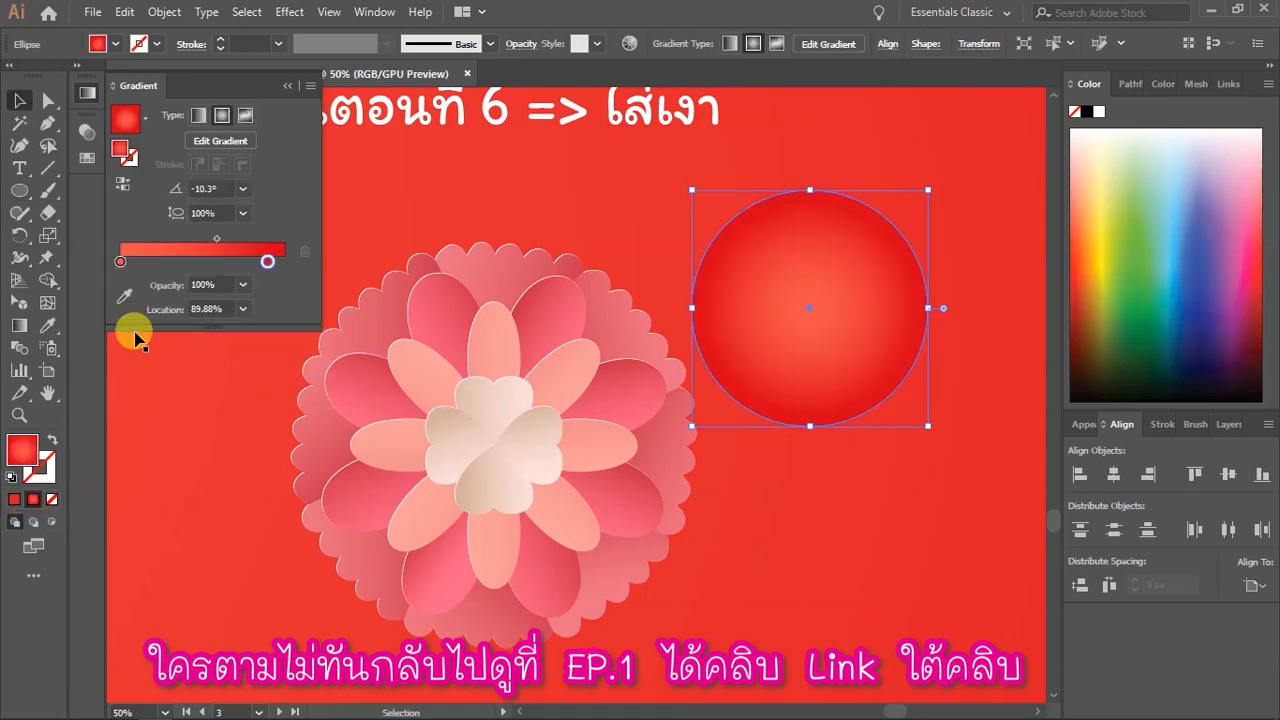
click(146, 125)
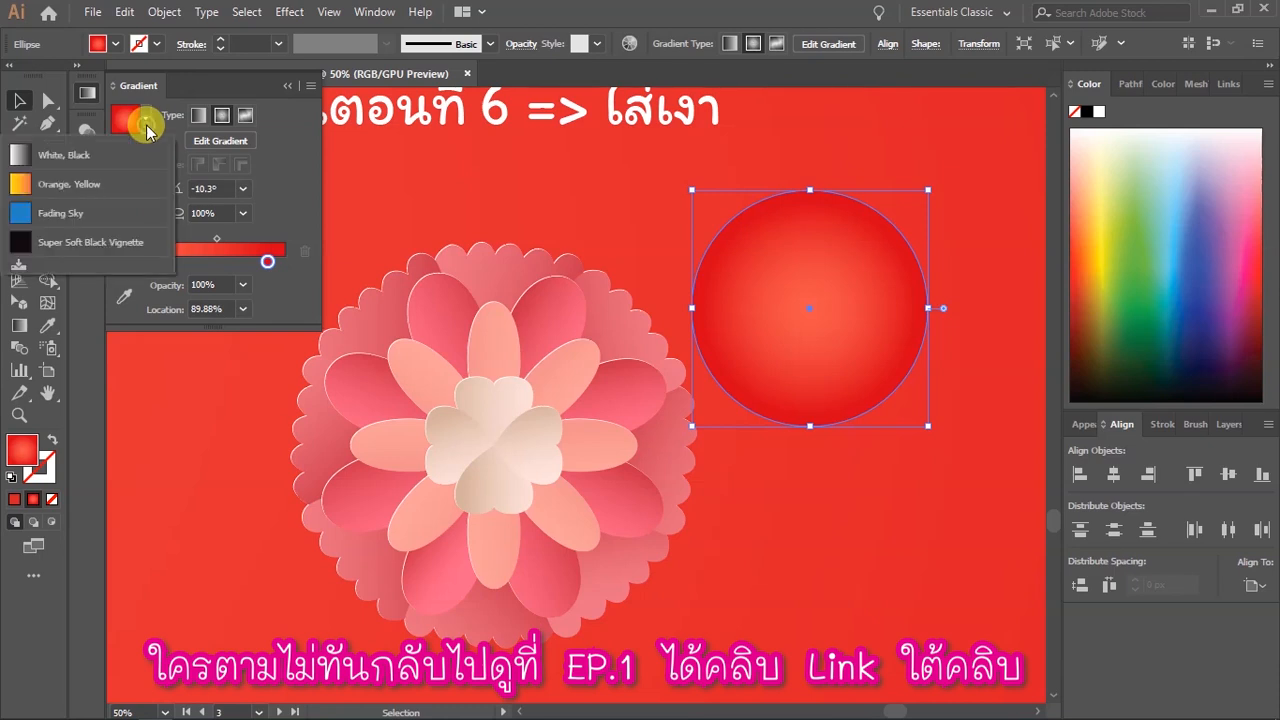
click(70, 163)
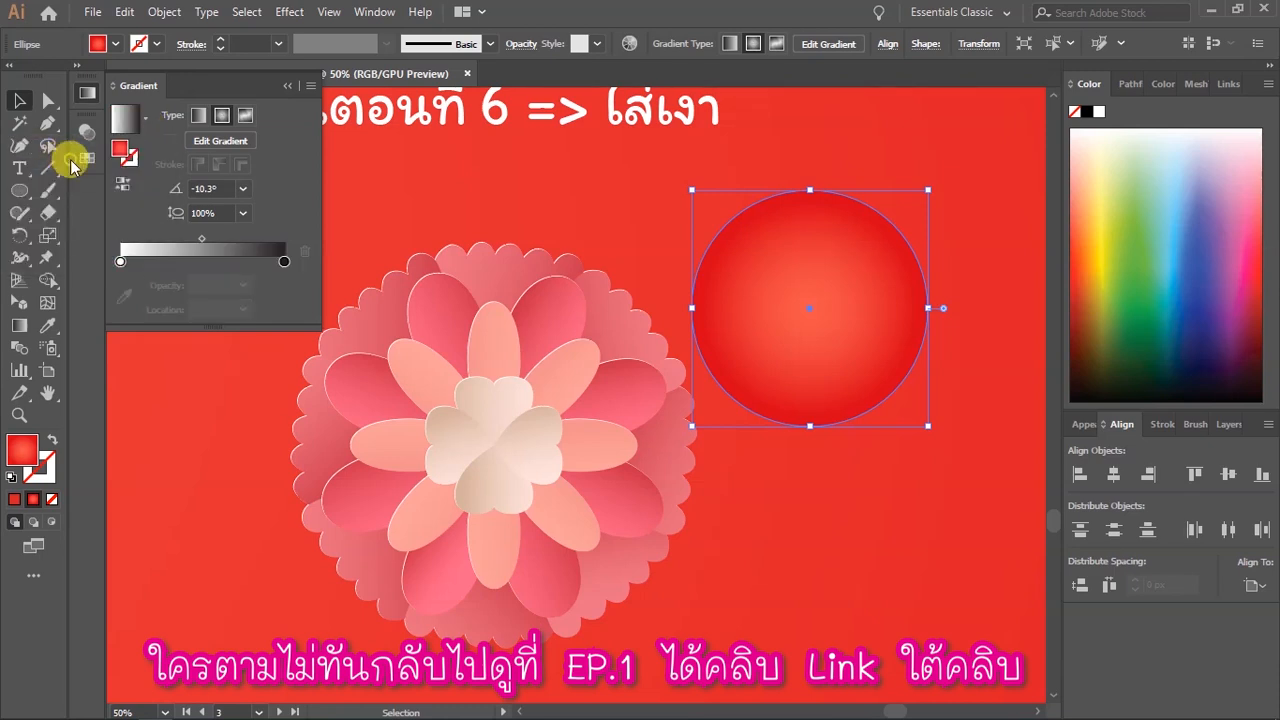
click(222, 117)
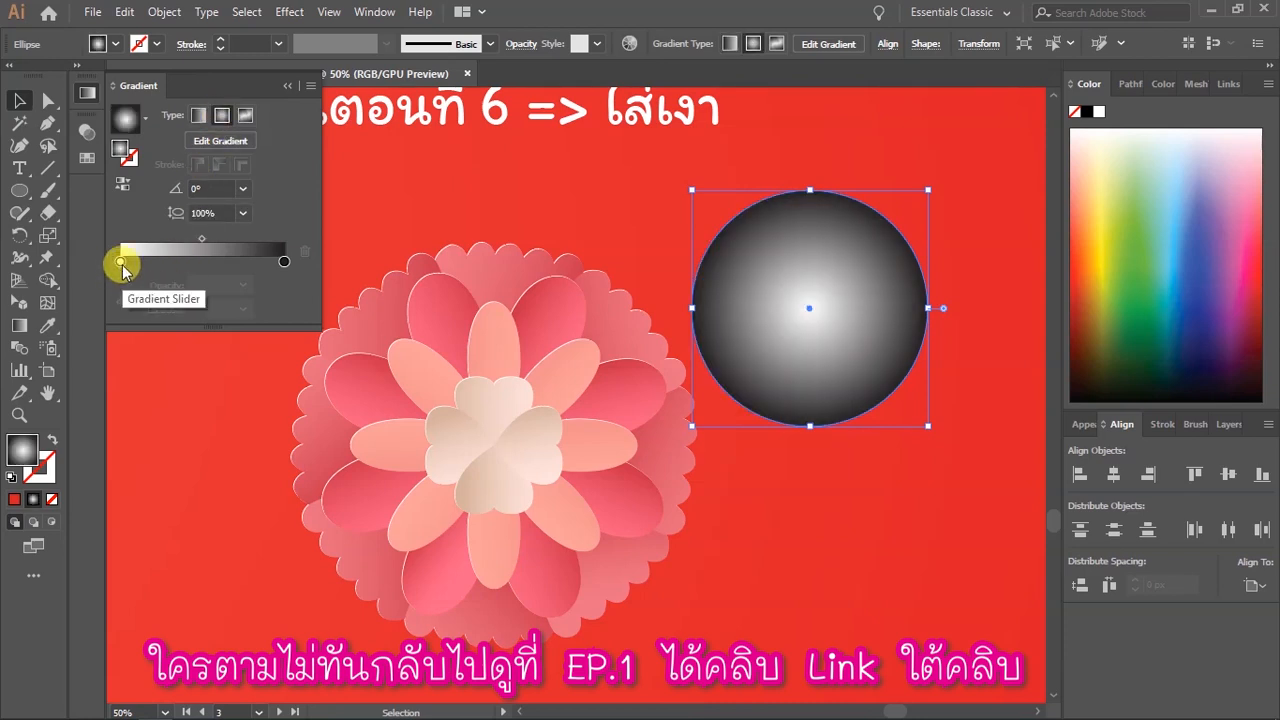
double_click(121, 262)
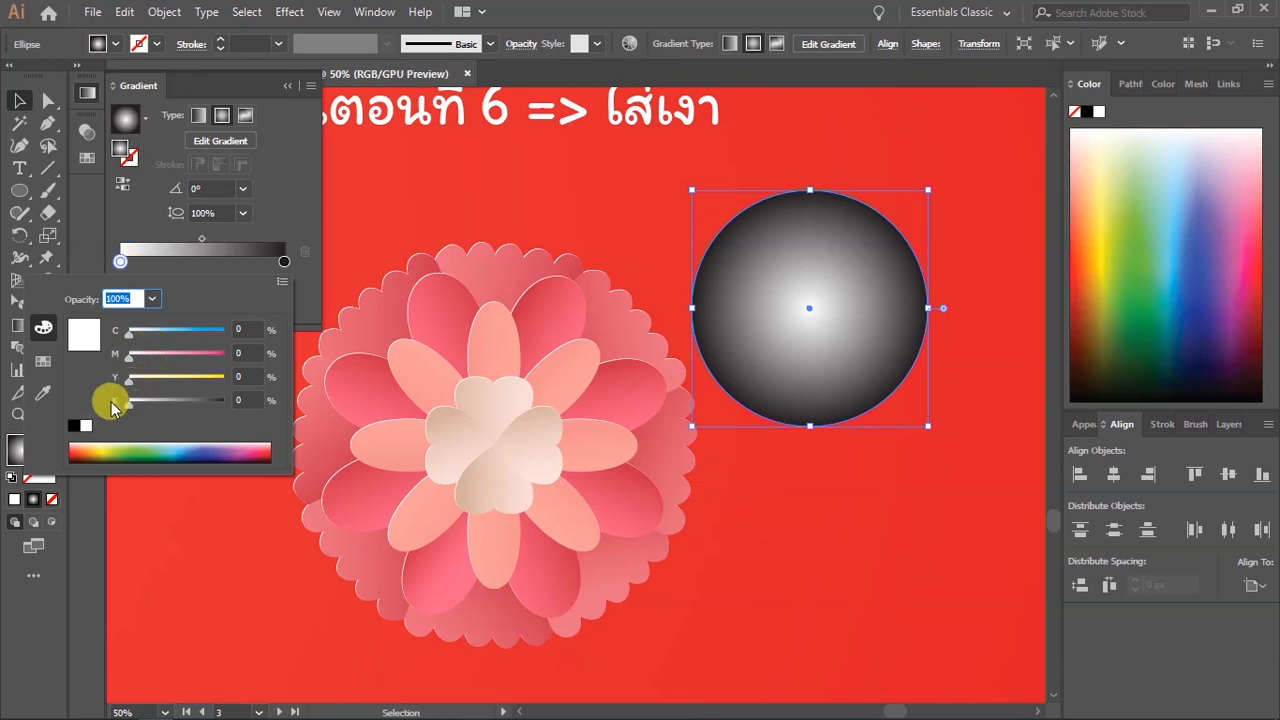
click(288, 216)
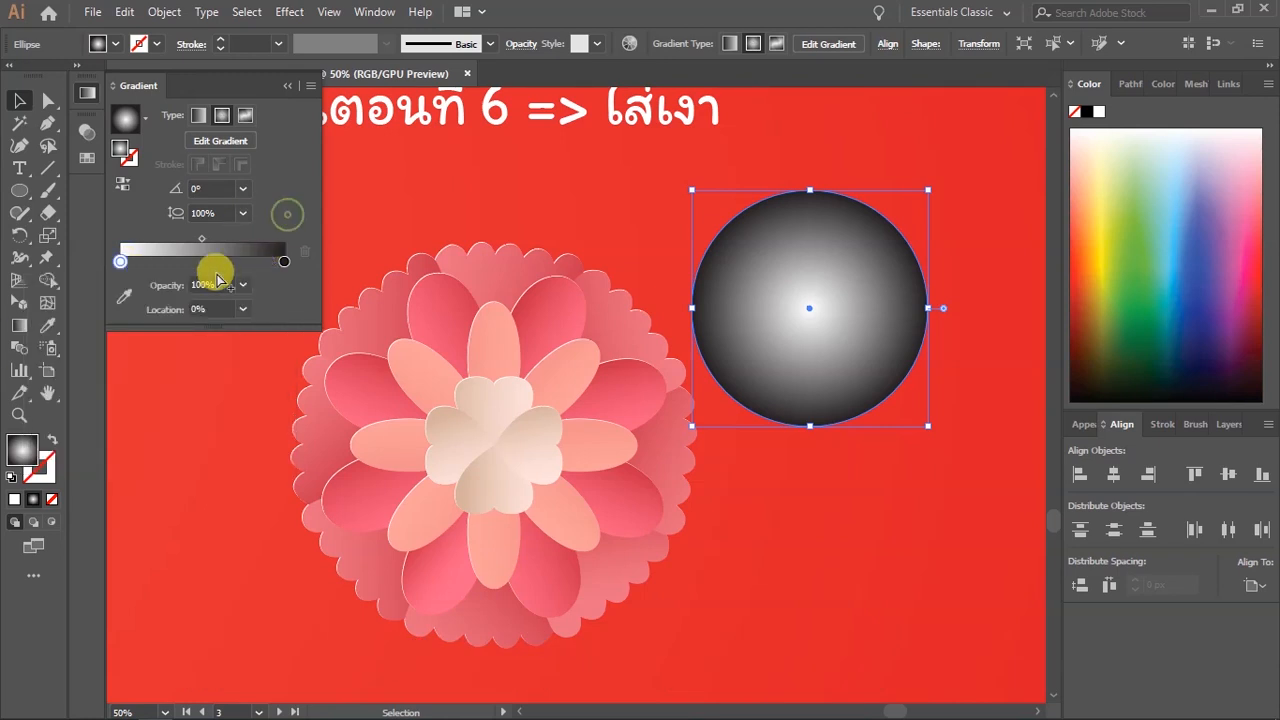
Switch the gradient's dark end stop to RGB with pure black (000000) and check that the starting stop is white (ffffff).
double_click(284, 262)
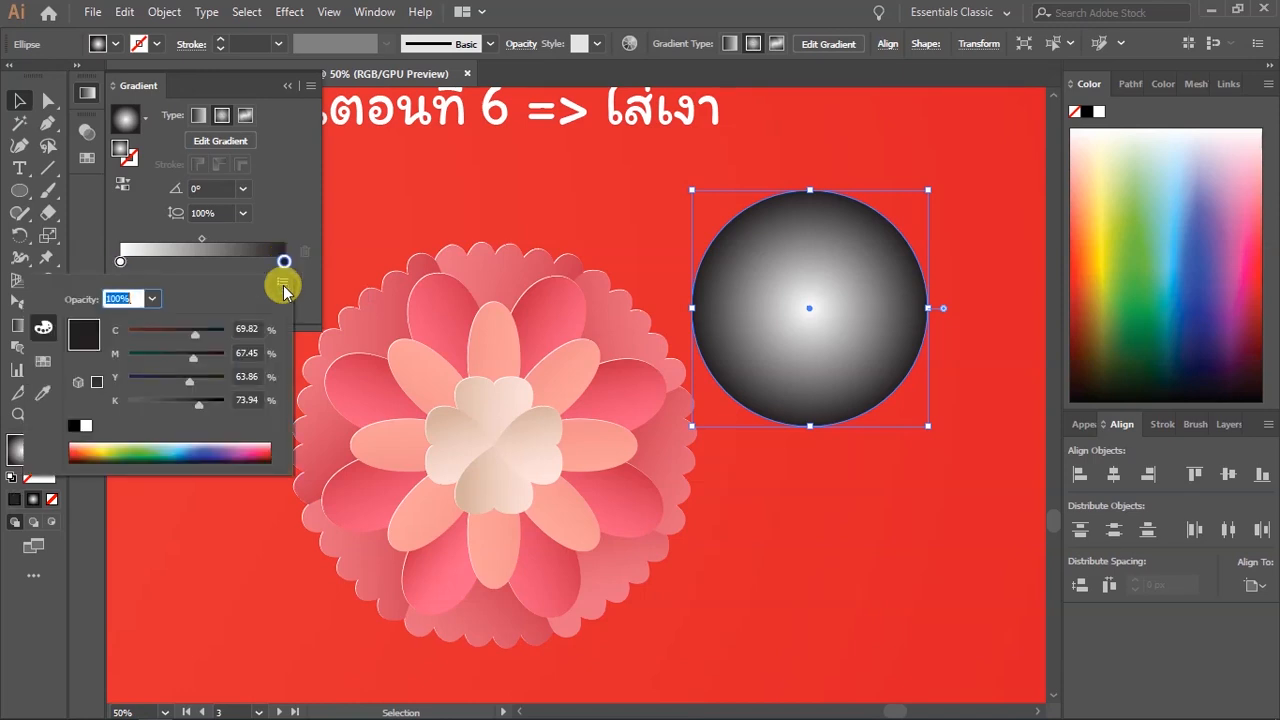
drag(199, 404, 262, 400)
drag(191, 380, 266, 337)
click(282, 281)
click(315, 312)
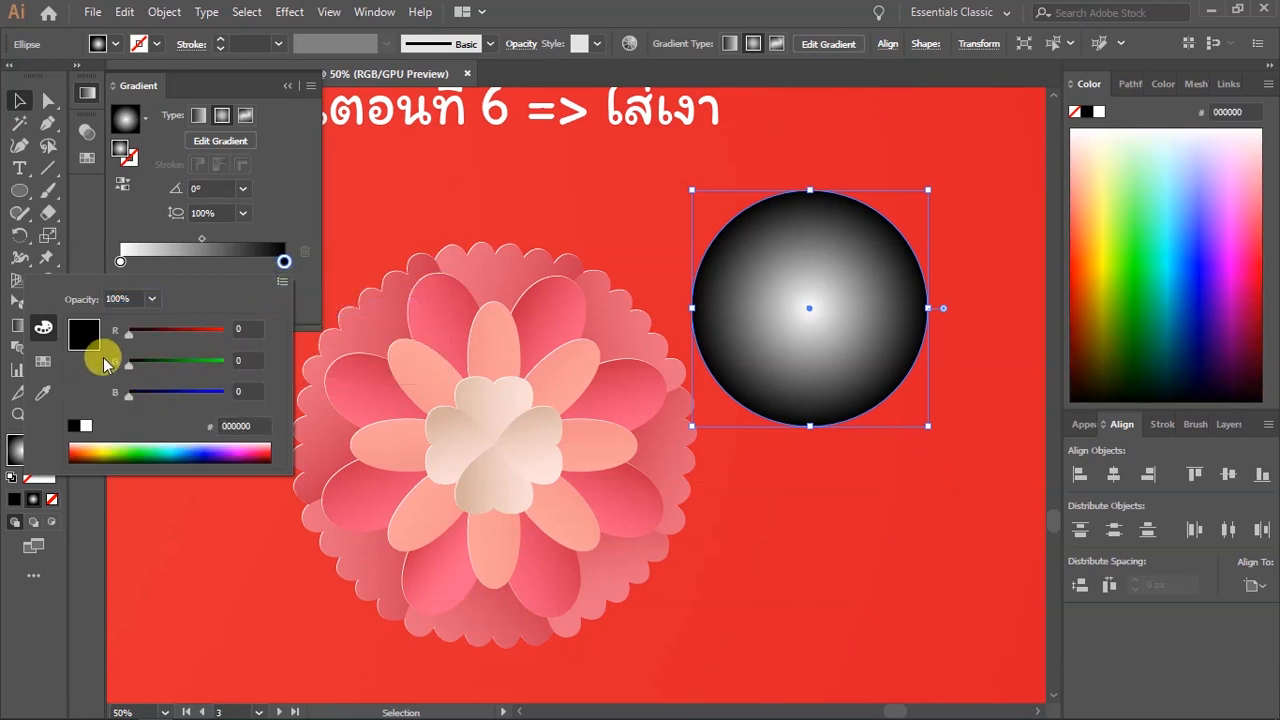
double_click(120, 263)
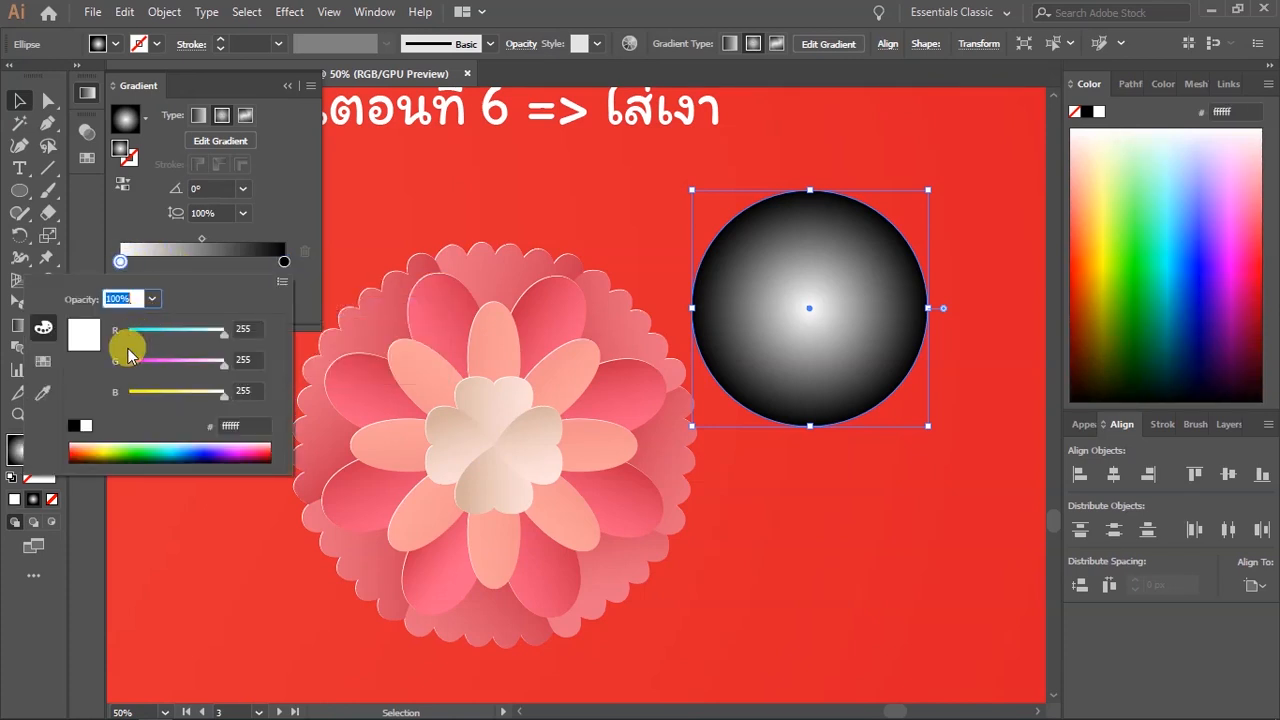
click(288, 207)
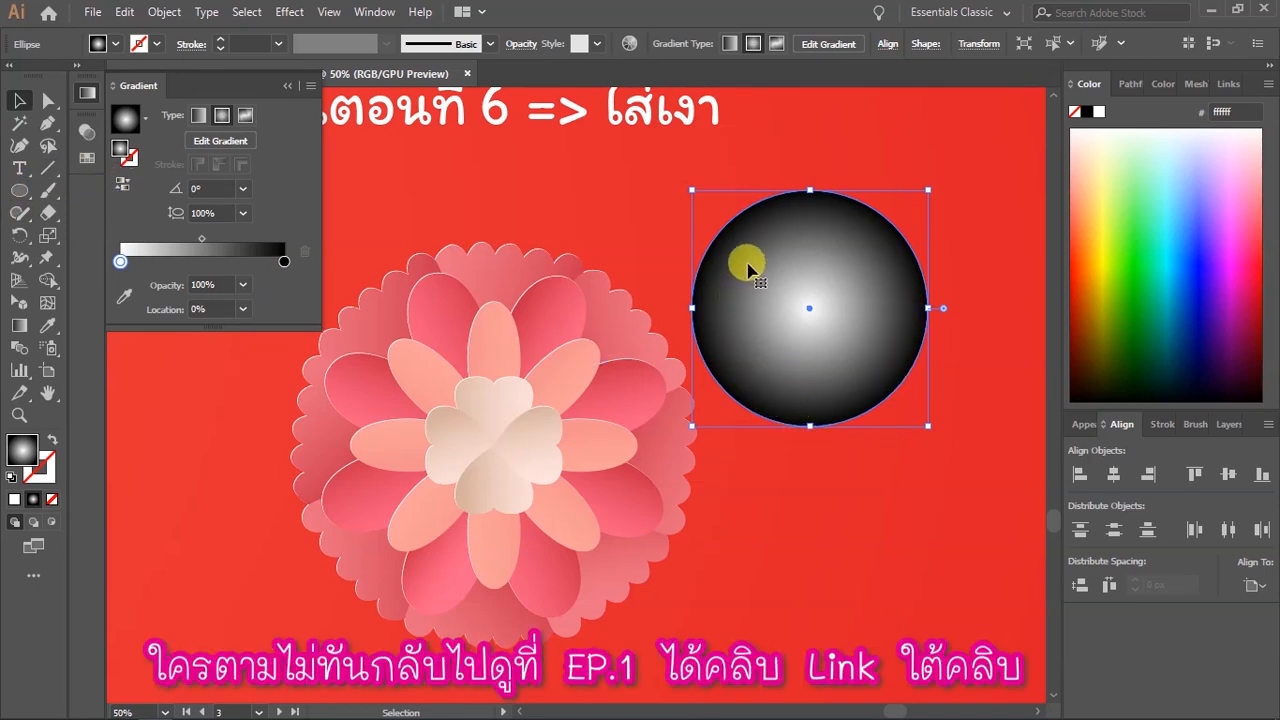
Reverse the circle's gradient so that black is at the centre, and set its blending mode to Multiply.
click(124, 184)
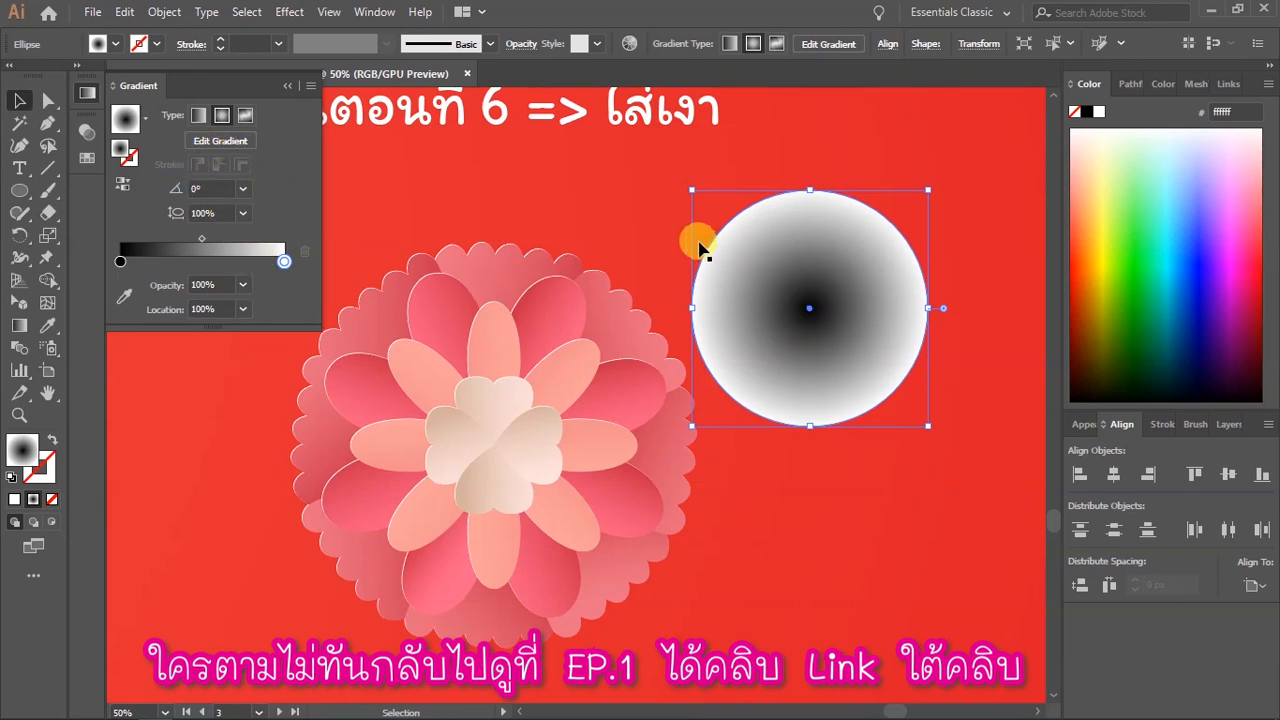
click(668, 238)
click(800, 263)
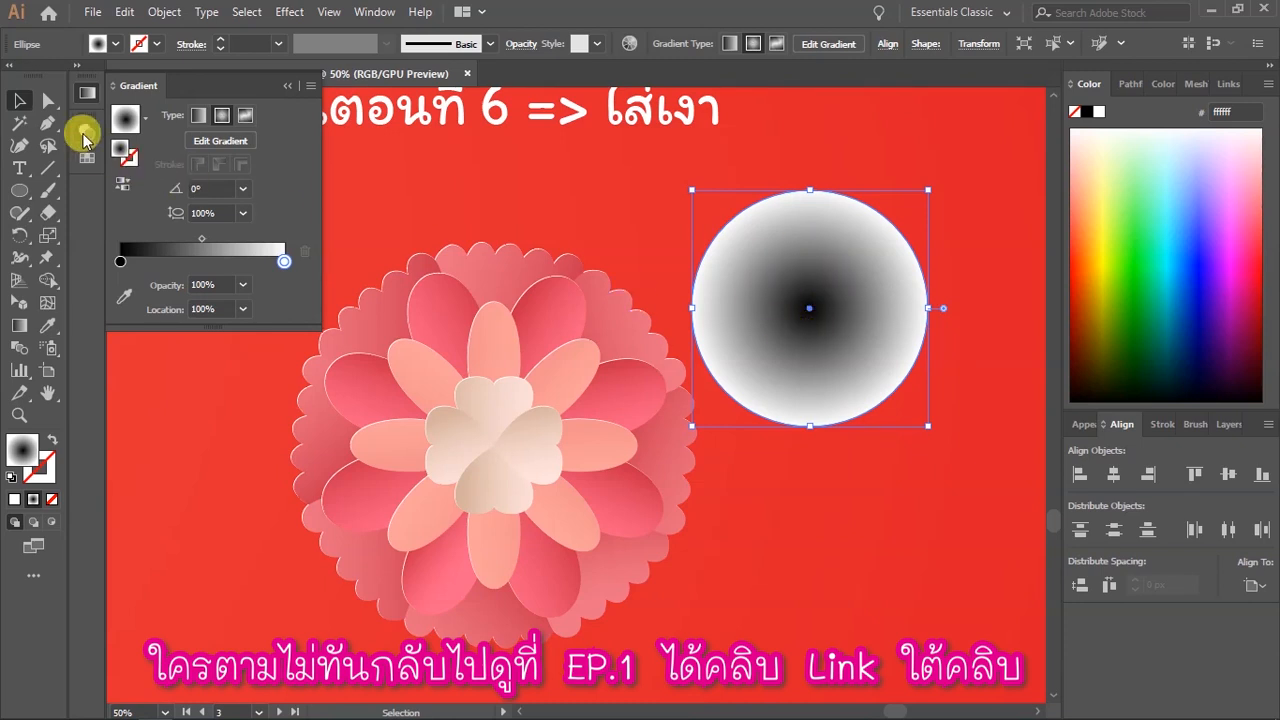
click(84, 138)
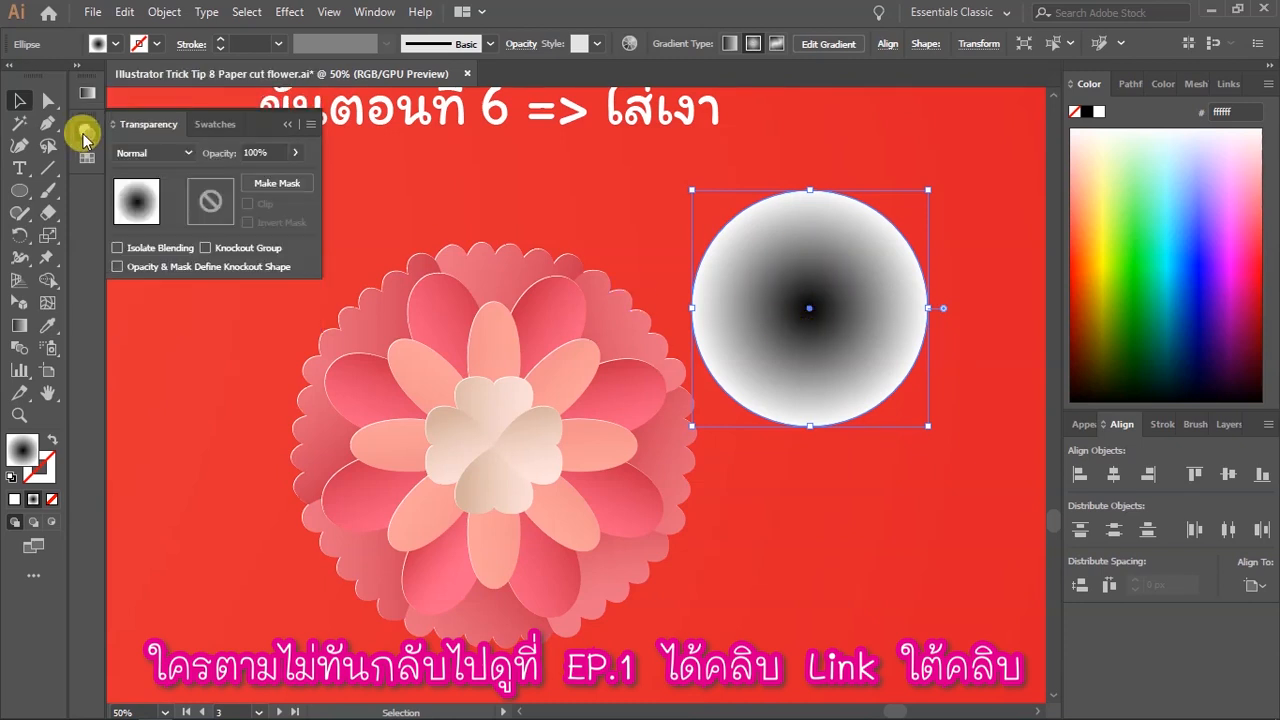
click(176, 157)
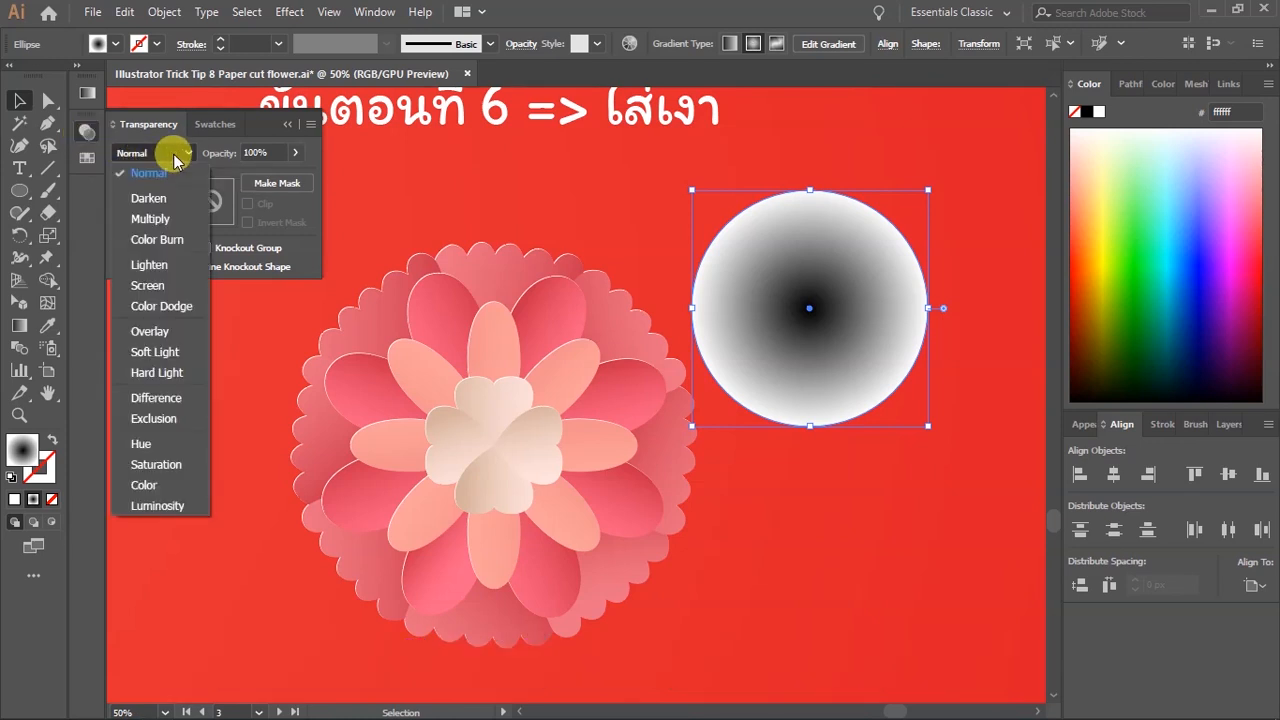
click(183, 224)
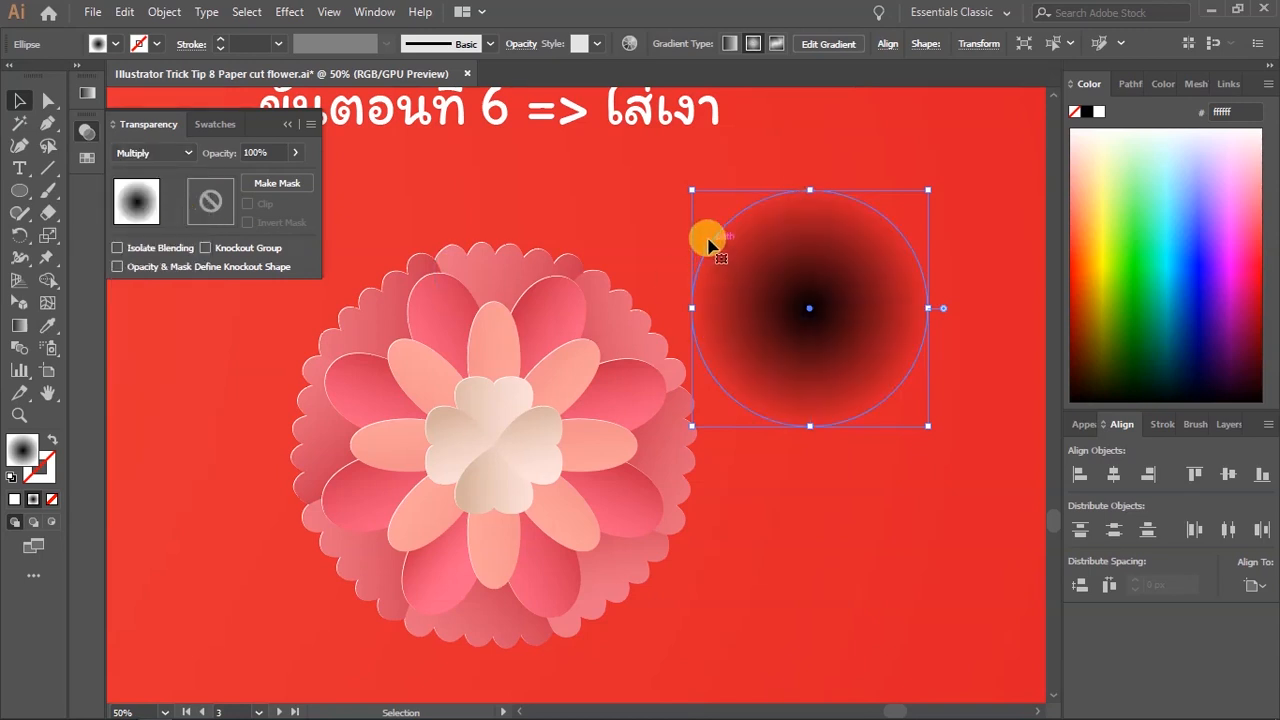
click(640, 194)
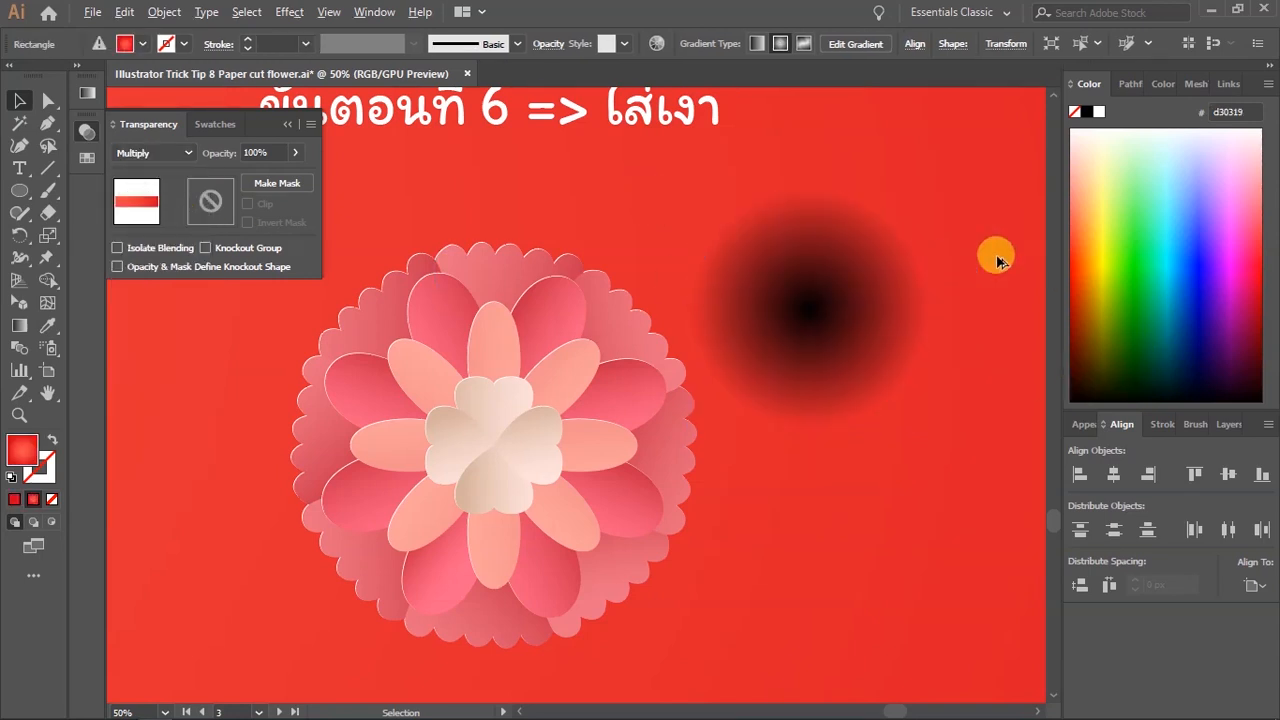
Tighten the circle's radial gradient by moving its white stop inward and its midpoint to about 40%.
alt+scroll(945, 270, up, 2)
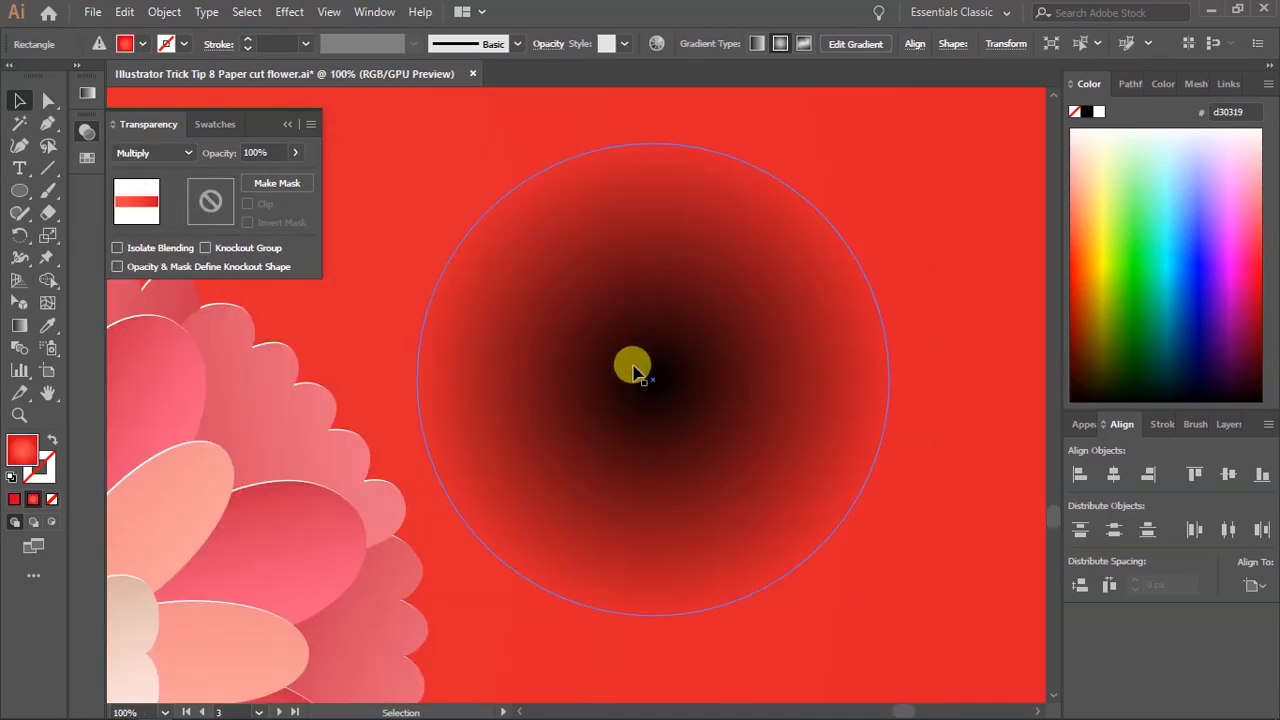
alt+scroll(920, 331, up, 3)
alt+scroll(918, 331, down, 3)
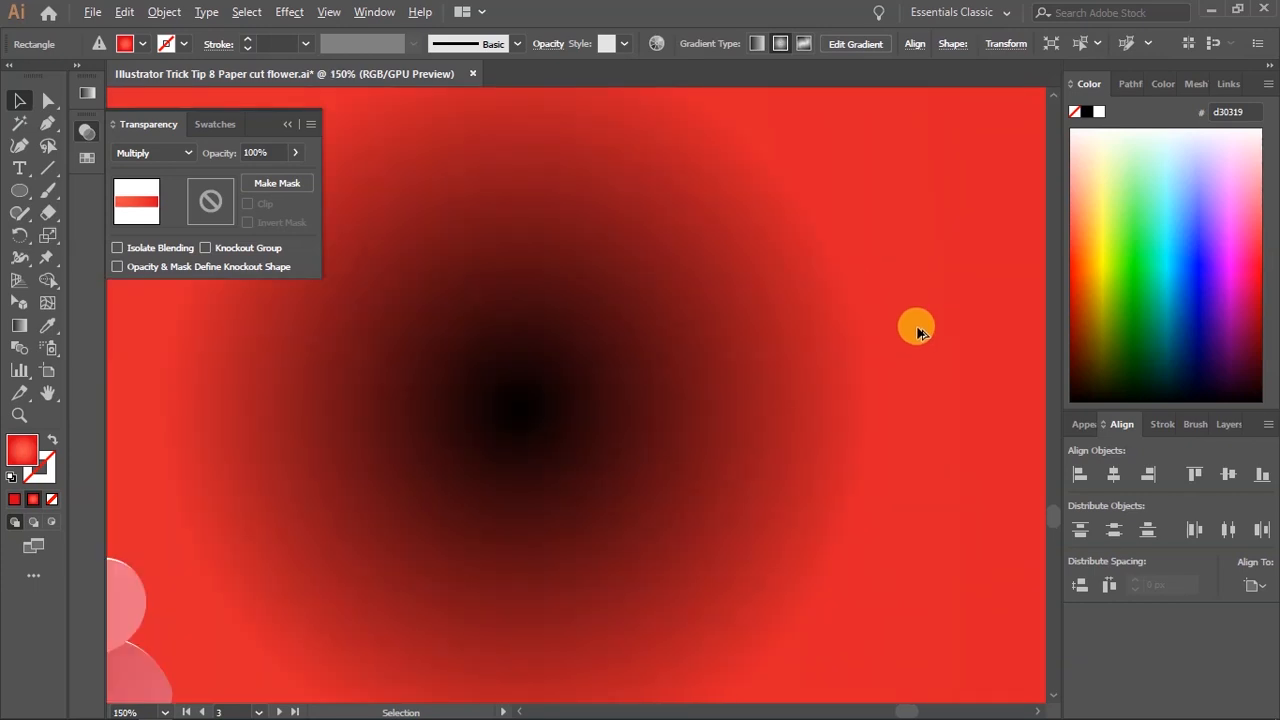
click(811, 377)
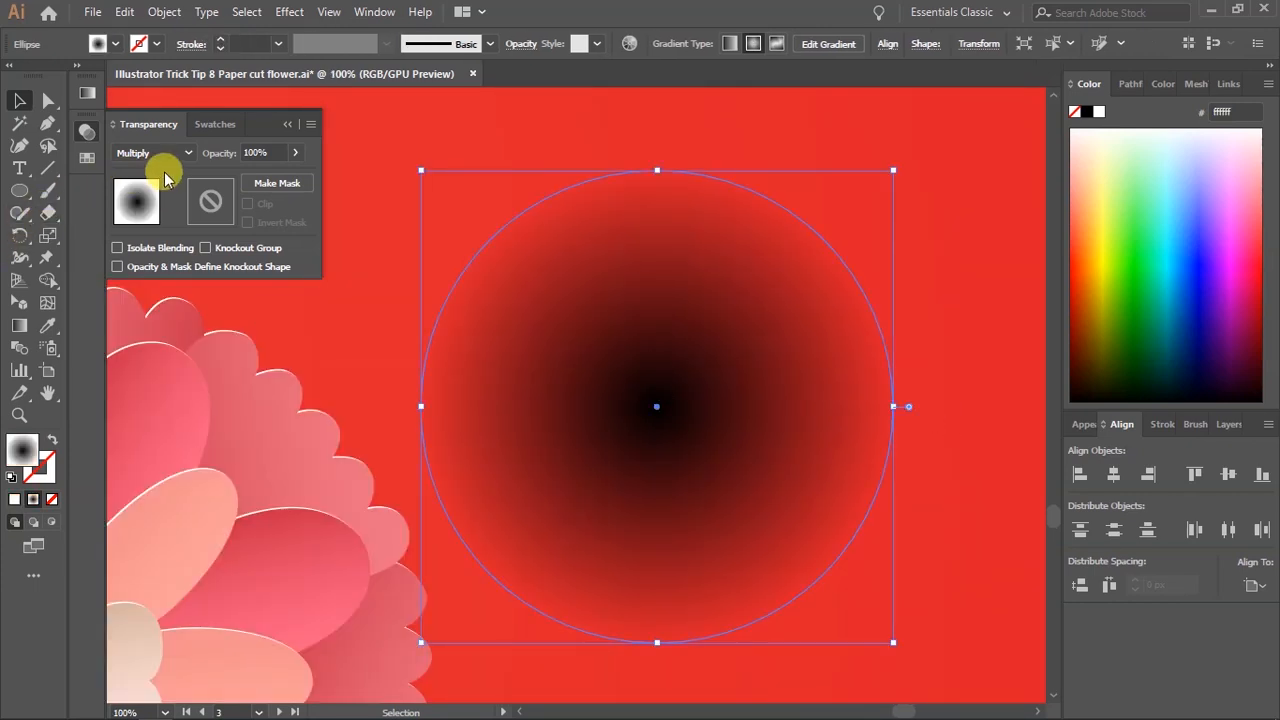
click(88, 96)
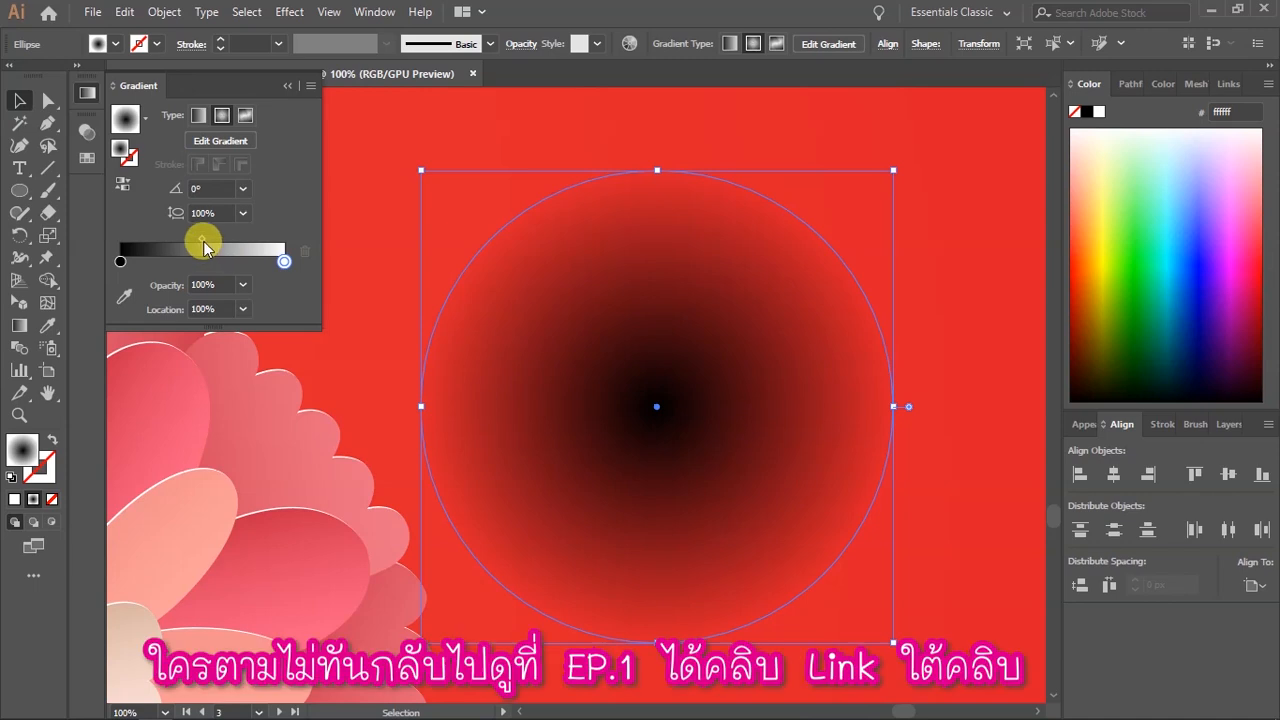
drag(284, 260, 265, 262)
drag(195, 243, 186, 245)
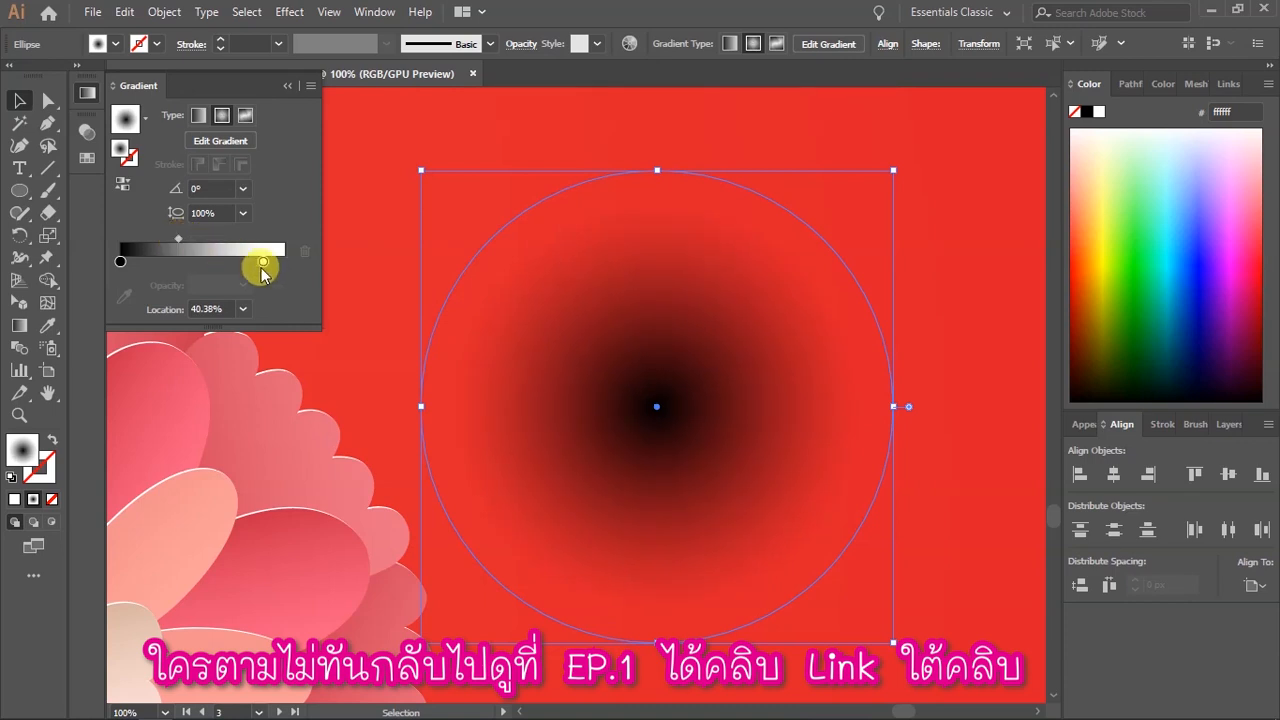
click(355, 197)
scroll(617, 231, down, 2)
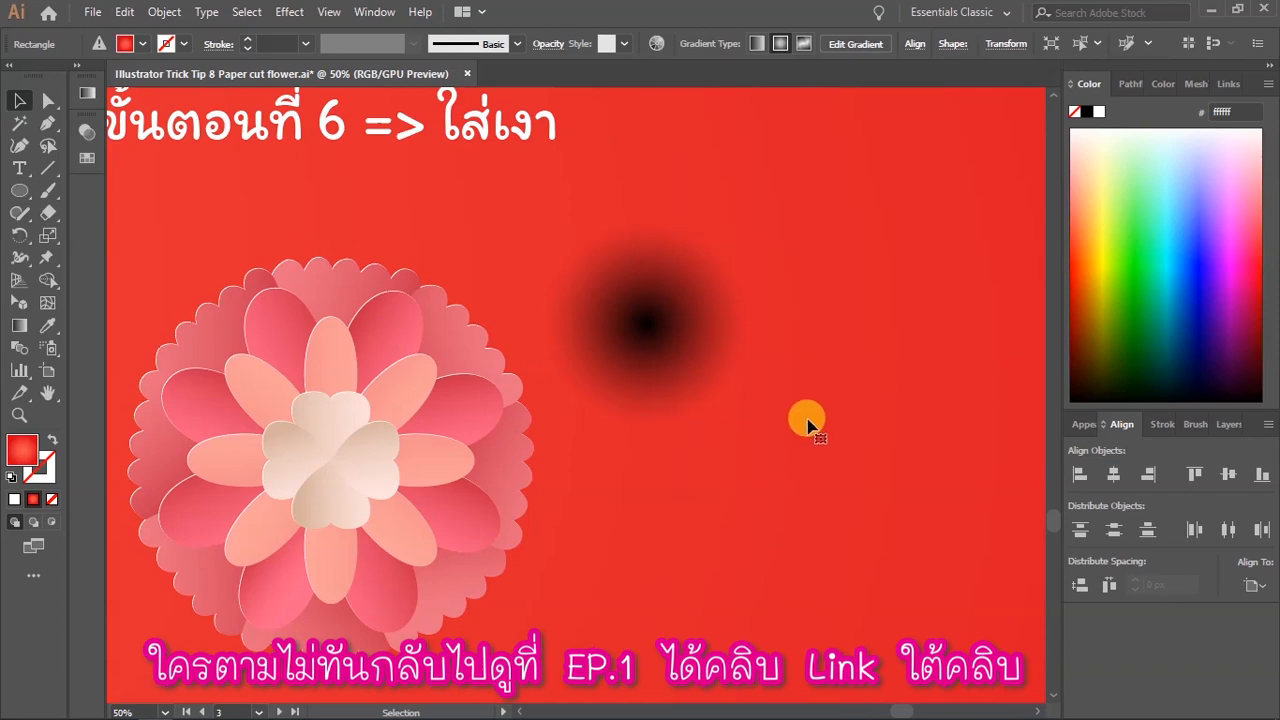
Select the shadow circle beside the flower and copy it.
scroll(870, 394, down, 2)
scroll(706, 394, up, 2)
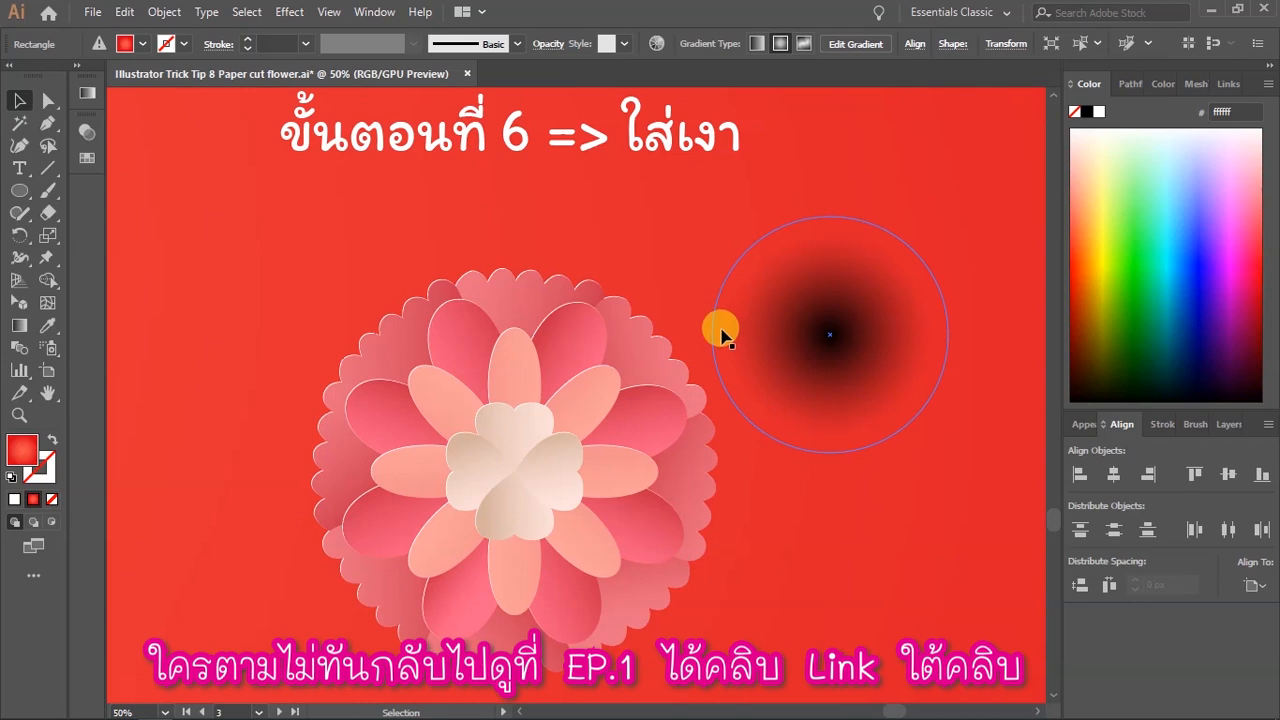
drag(764, 457, 774, 398)
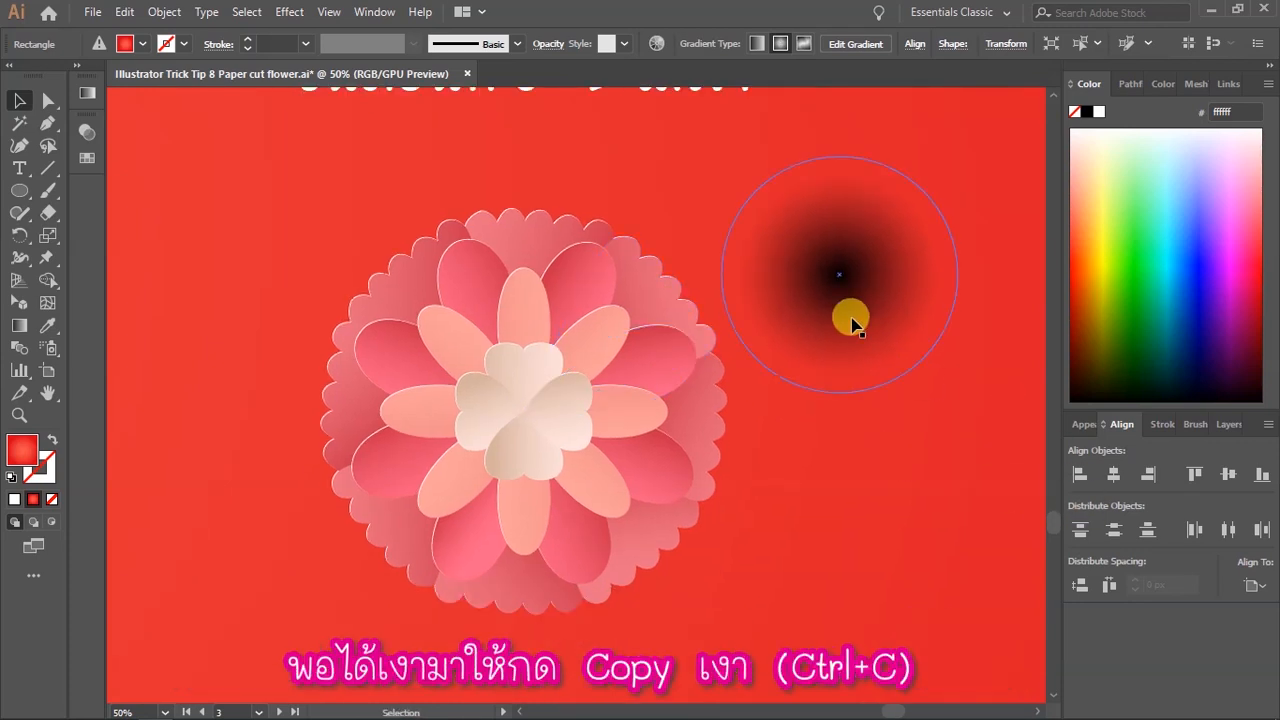
scroll(712, 370, up, 1)
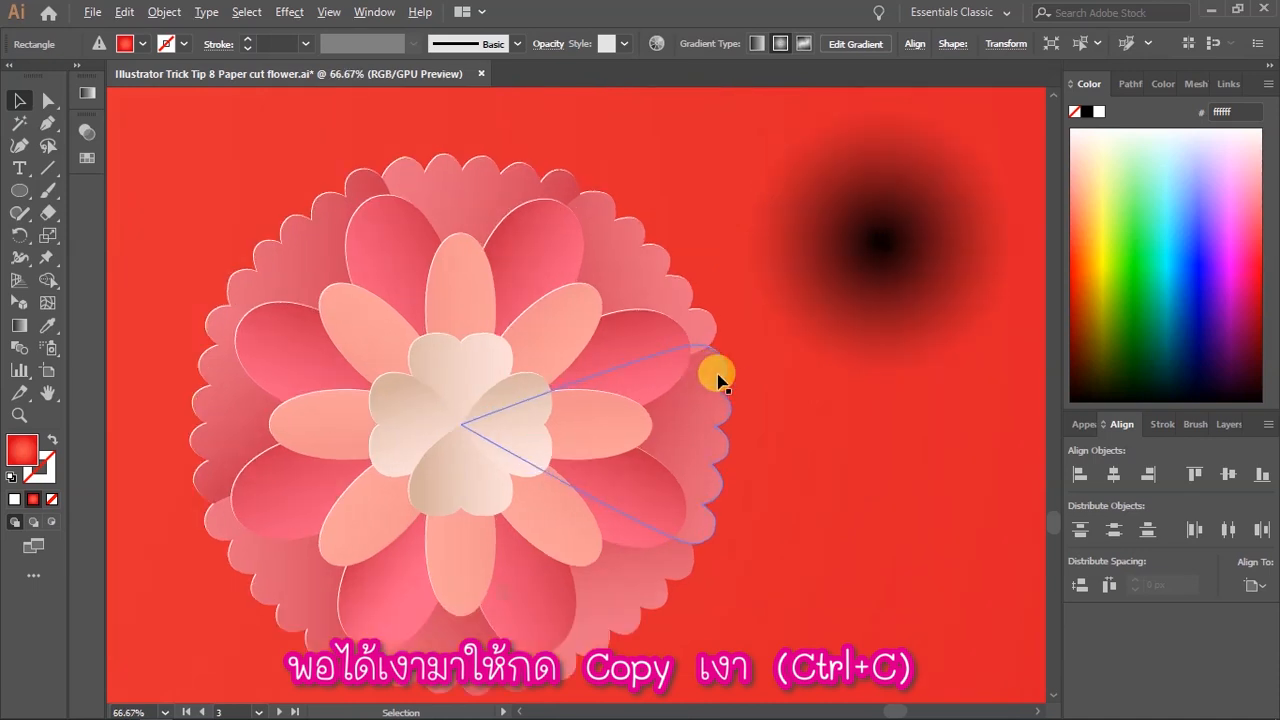
click(832, 313)
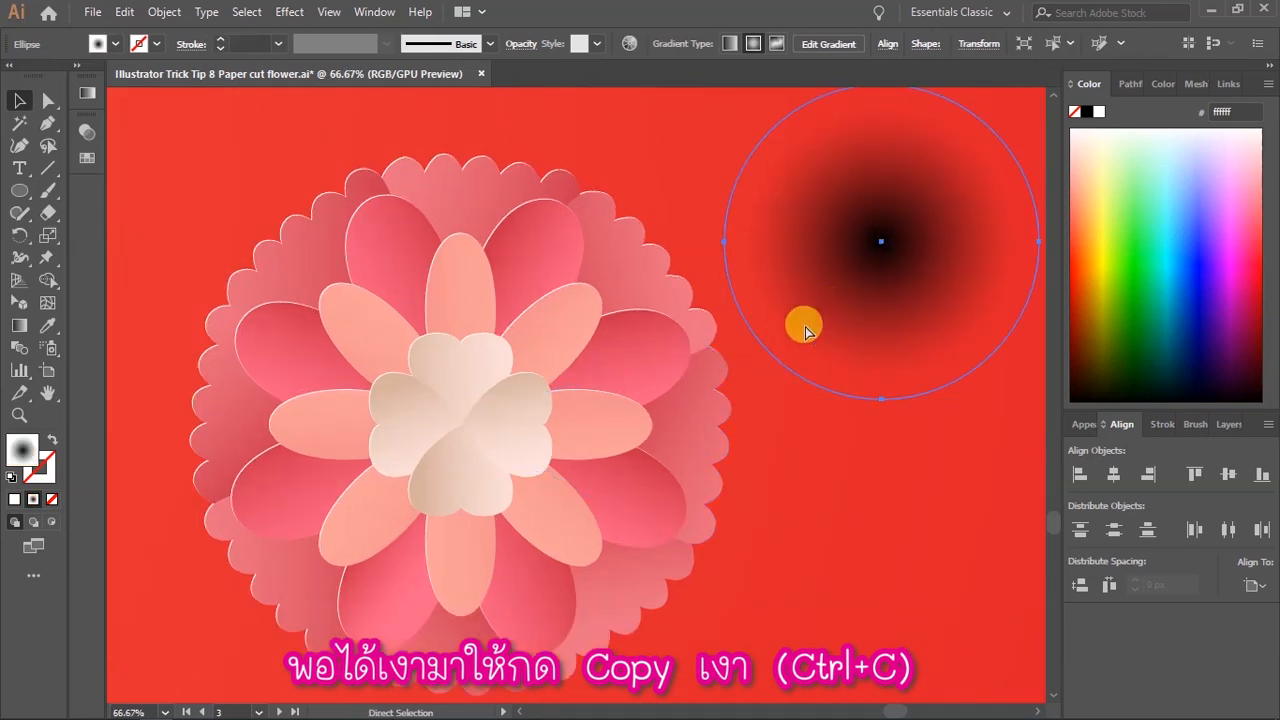
click(806, 330)
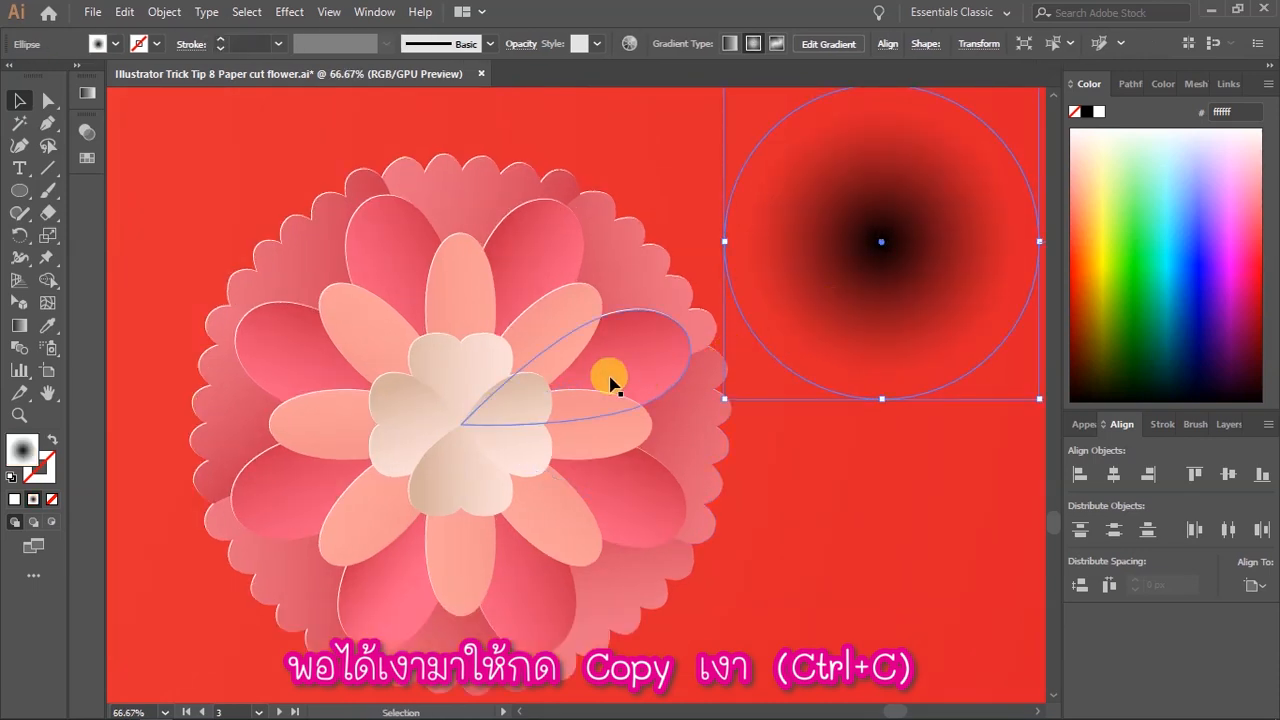
Isolate the cream centre petal group and paste the shadow circle over the middle of it.
click(528, 415)
drag(528, 423, 608, 415)
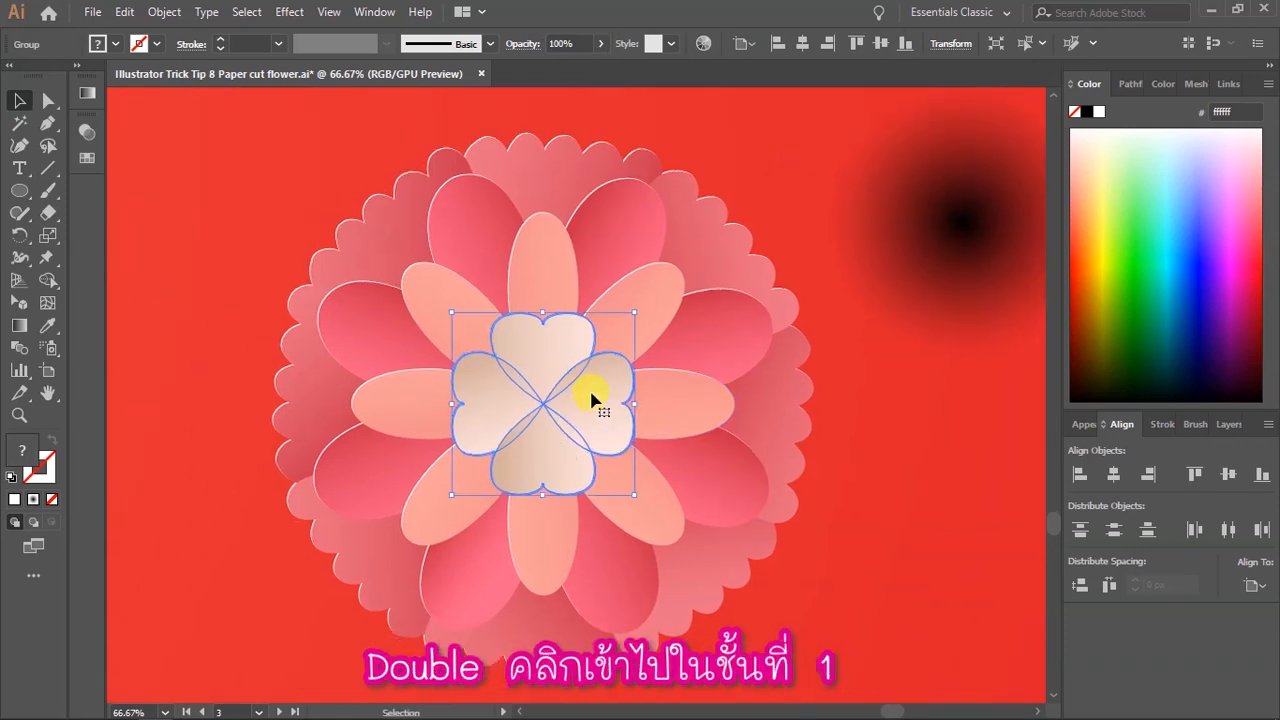
double_click(590, 400)
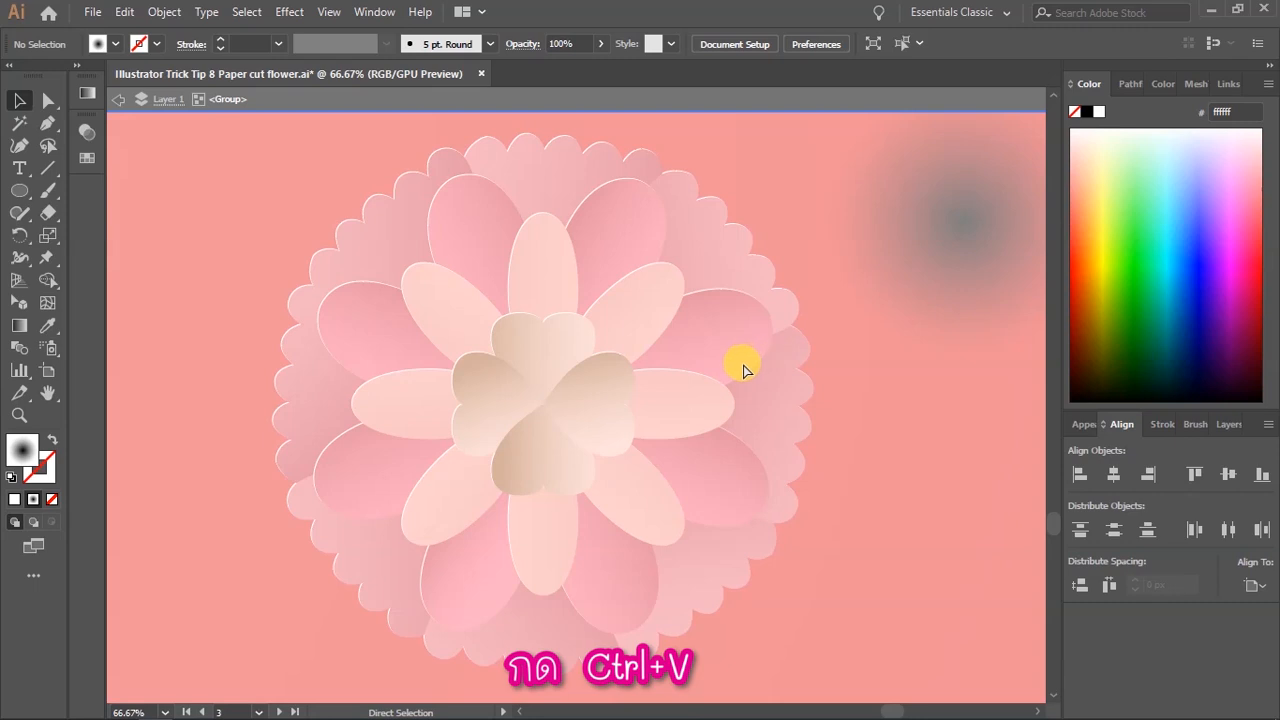
key(ctrl+v)
drag(700, 405, 630, 385)
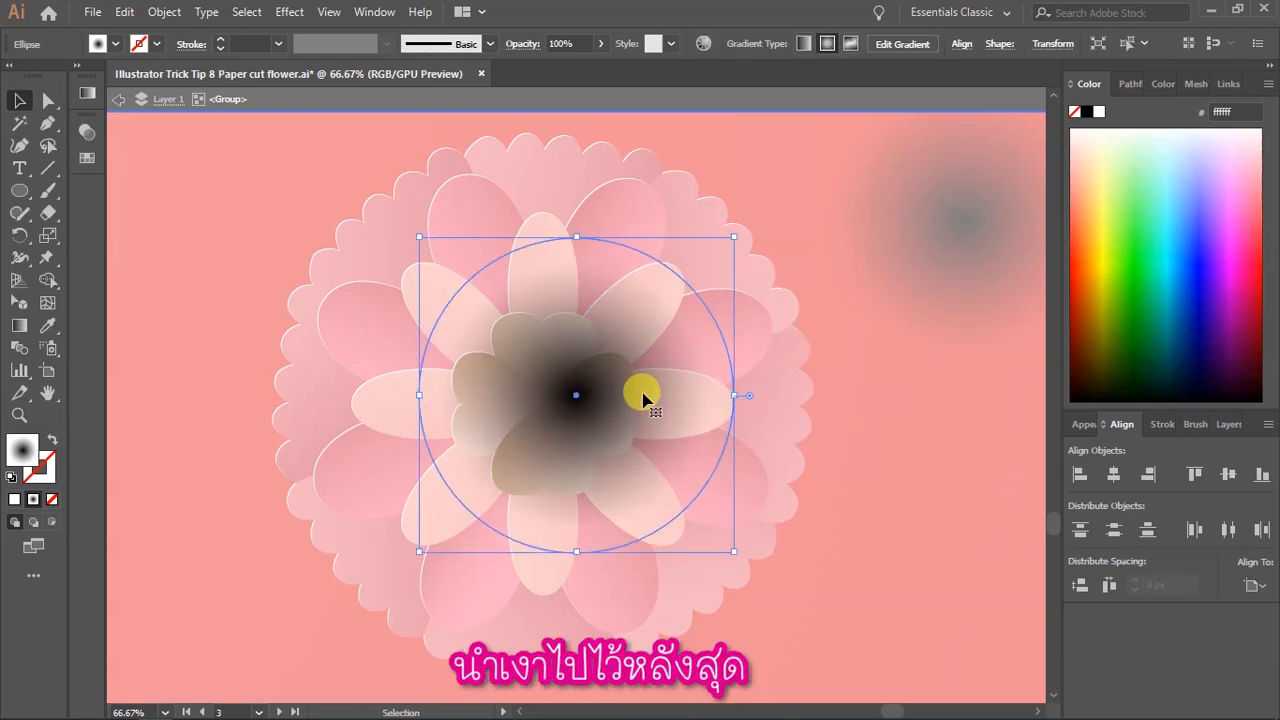
Send the pasted shadow to the back of the cream group, place it slightly right of the flower's centre and exit isolation.
right_click(643, 397)
mouse_move(718, 627)
right_click(546, 320)
mouse_move(655, 620)
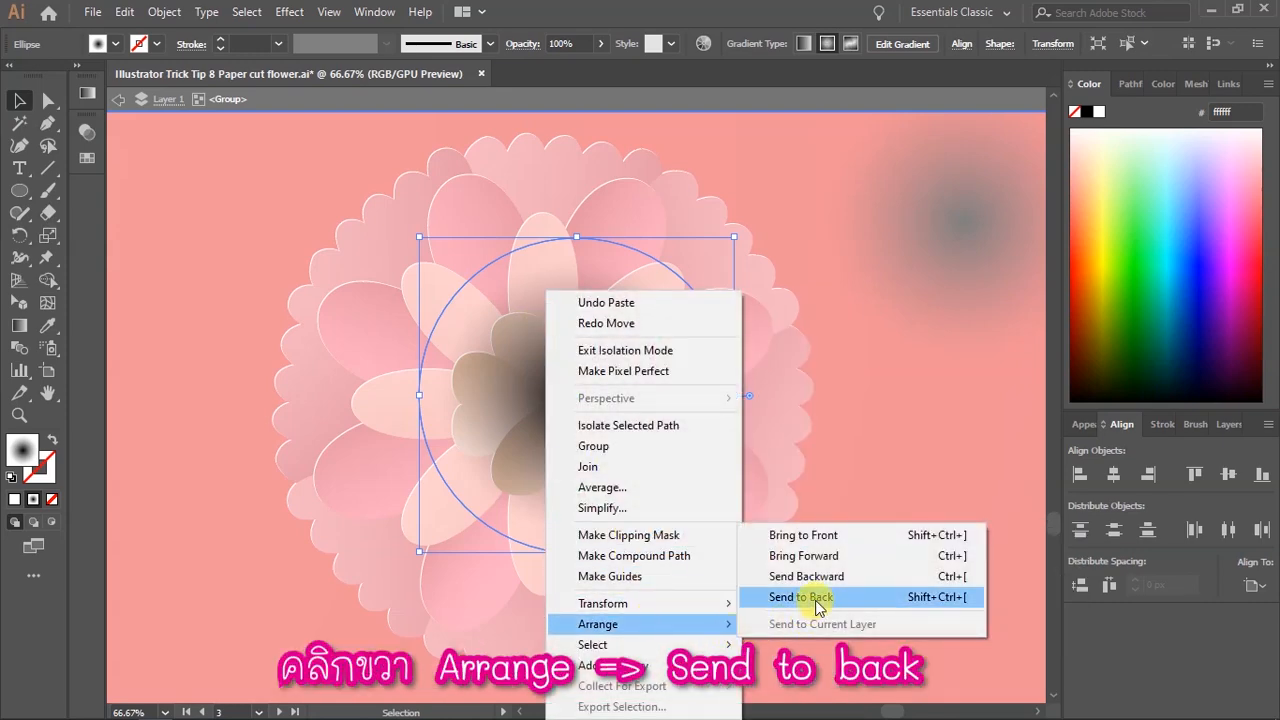
click(816, 600)
drag(690, 408, 688, 420)
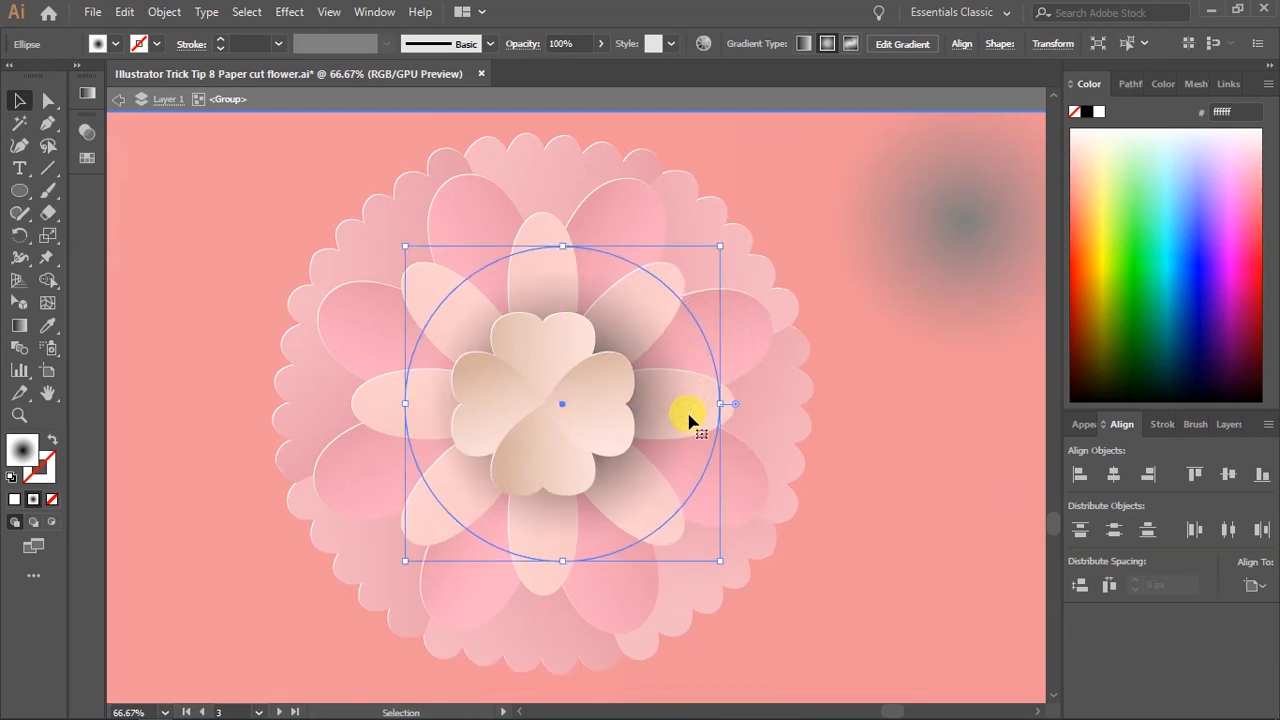
click(798, 328)
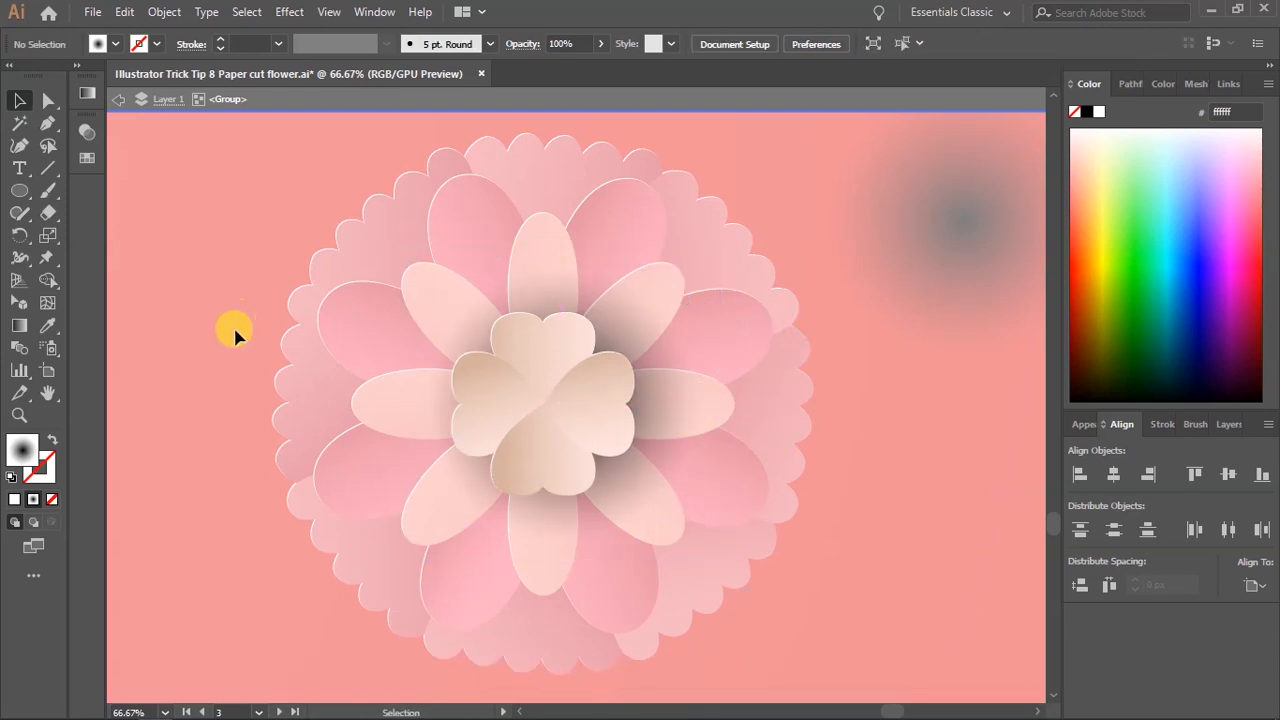
click(120, 100)
Isolate the peach petal group and paste the shadow circle into it near the flower's centre.
click(618, 418)
click(668, 285)
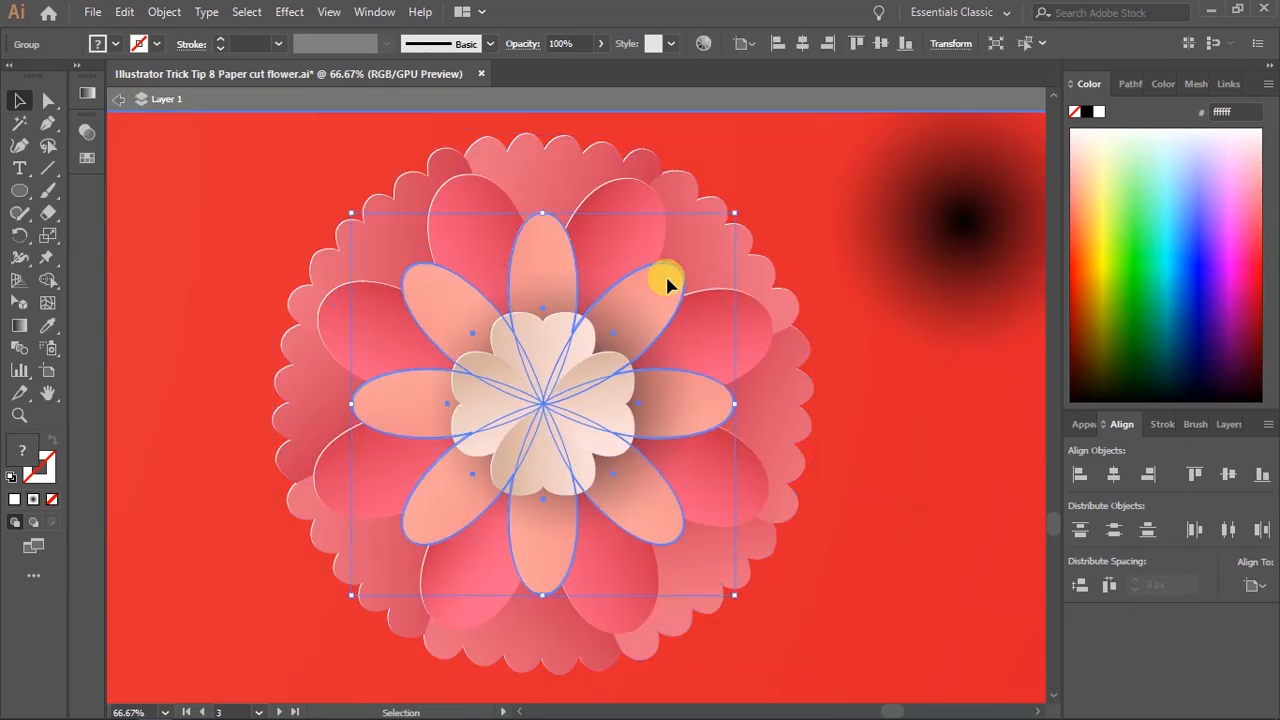
double_click(668, 285)
key(ctrl+v)
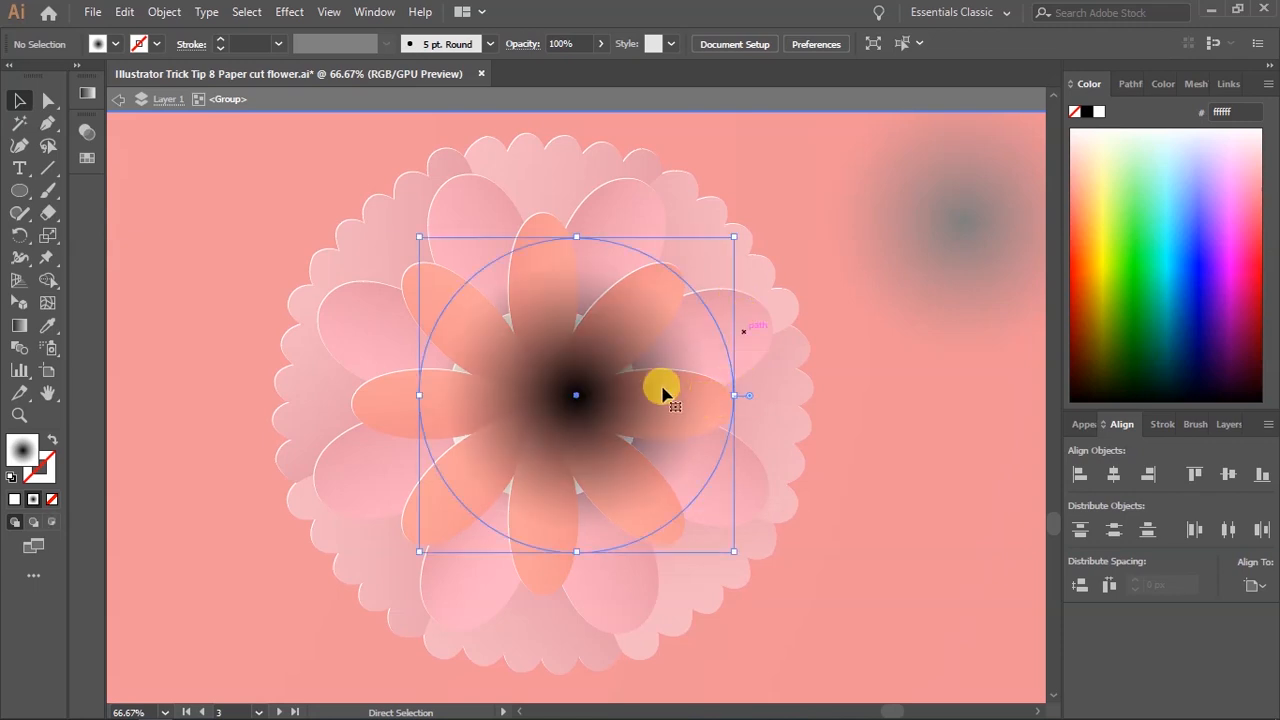
drag(663, 386, 634, 429)
Send the shadow behind the peach petals, enlarge it by about a third and exit isolation.
right_click(634, 429)
mouse_move(741, 633)
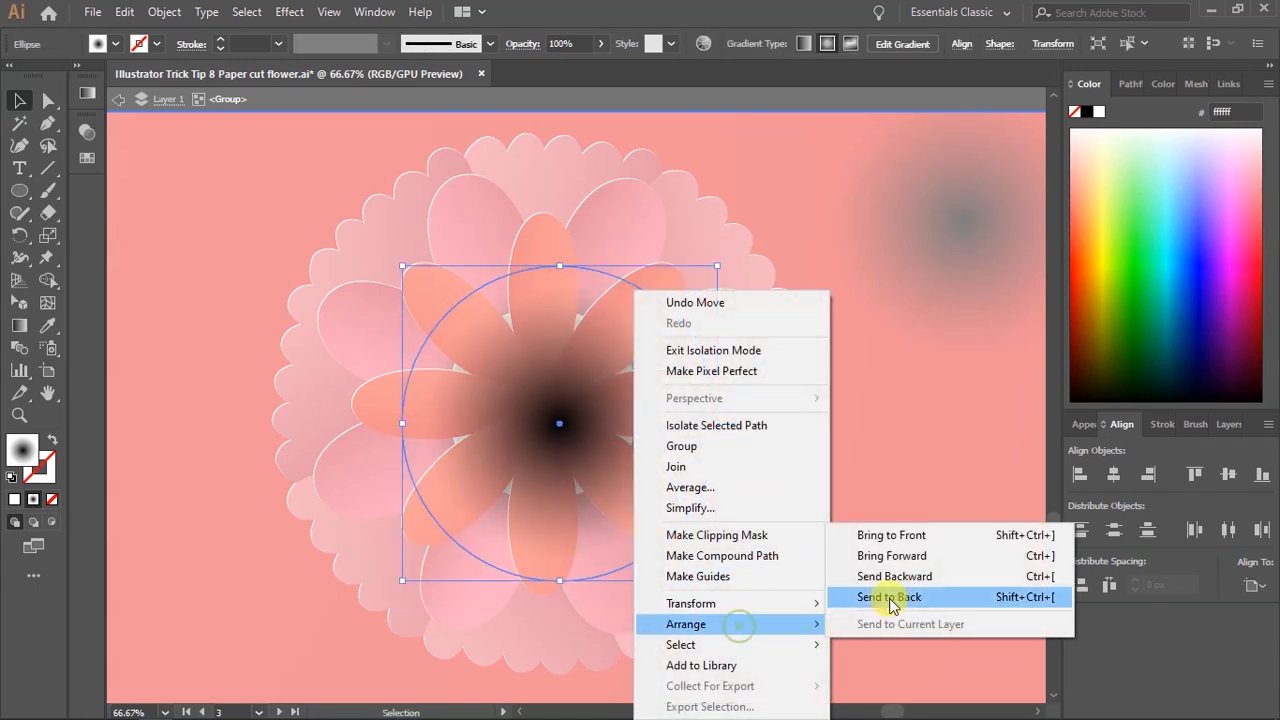
click(884, 514)
drag(718, 268, 773, 214)
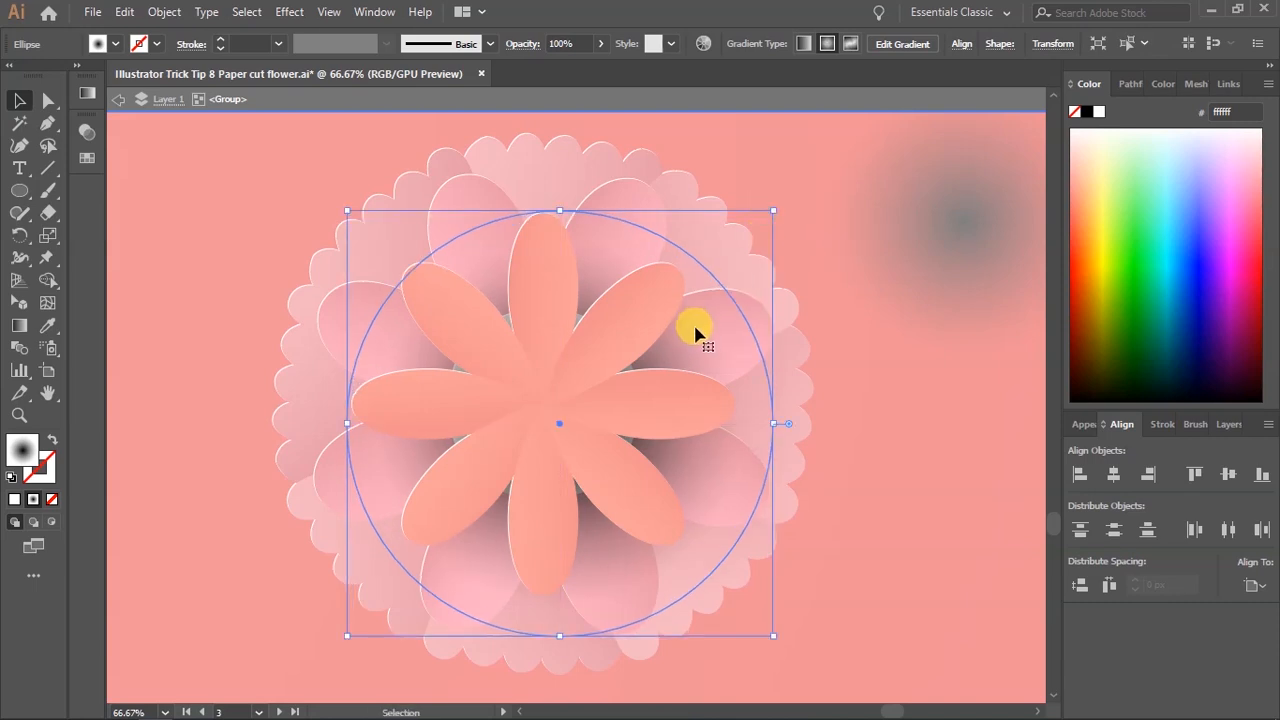
click(113, 100)
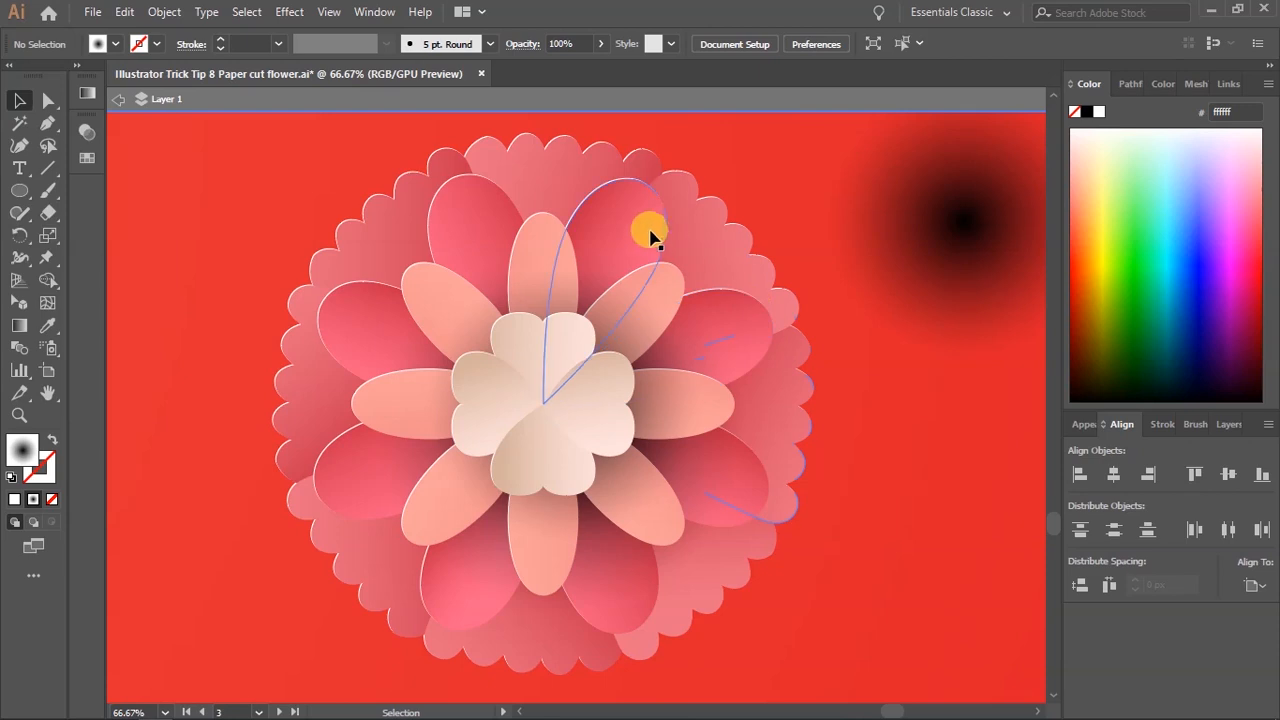
Add a shadow behind the pink petals by pasting the circle into their isolated group, sending it to the back and resizing it.
double_click(623, 209)
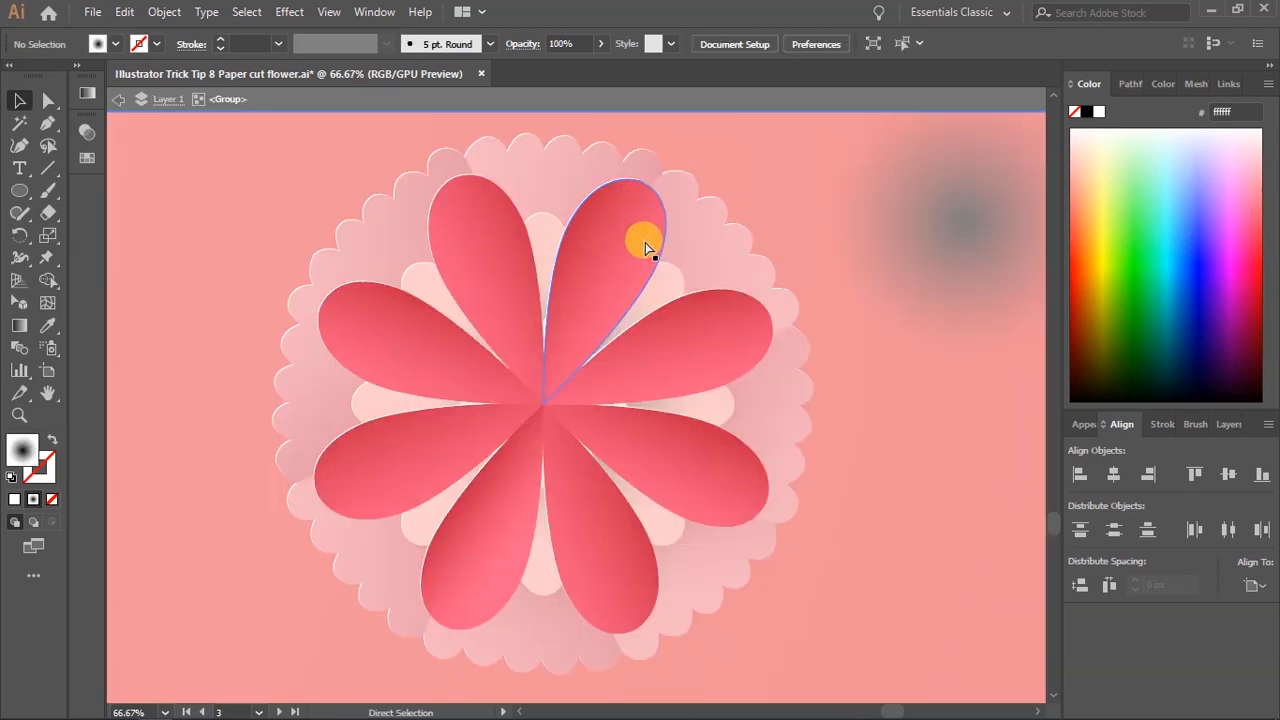
key(ctrl+v)
right_click(651, 406)
mouse_move(808, 634)
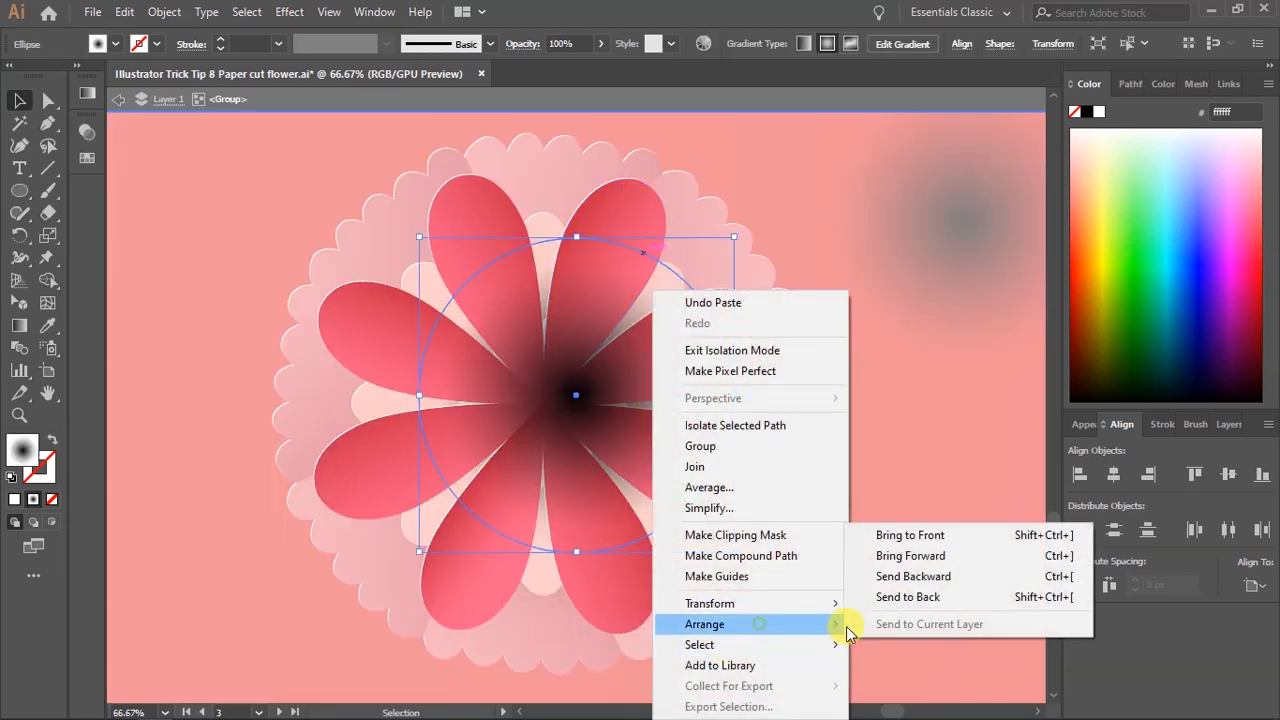
click(908, 597)
mouse_move(734, 237)
mouse_down()
mouse_move(831, 151)
mouse_move(868, 145)
mouse_move(843, 135)
mouse_move(720, 252)
mouse_up()
click(119, 99)
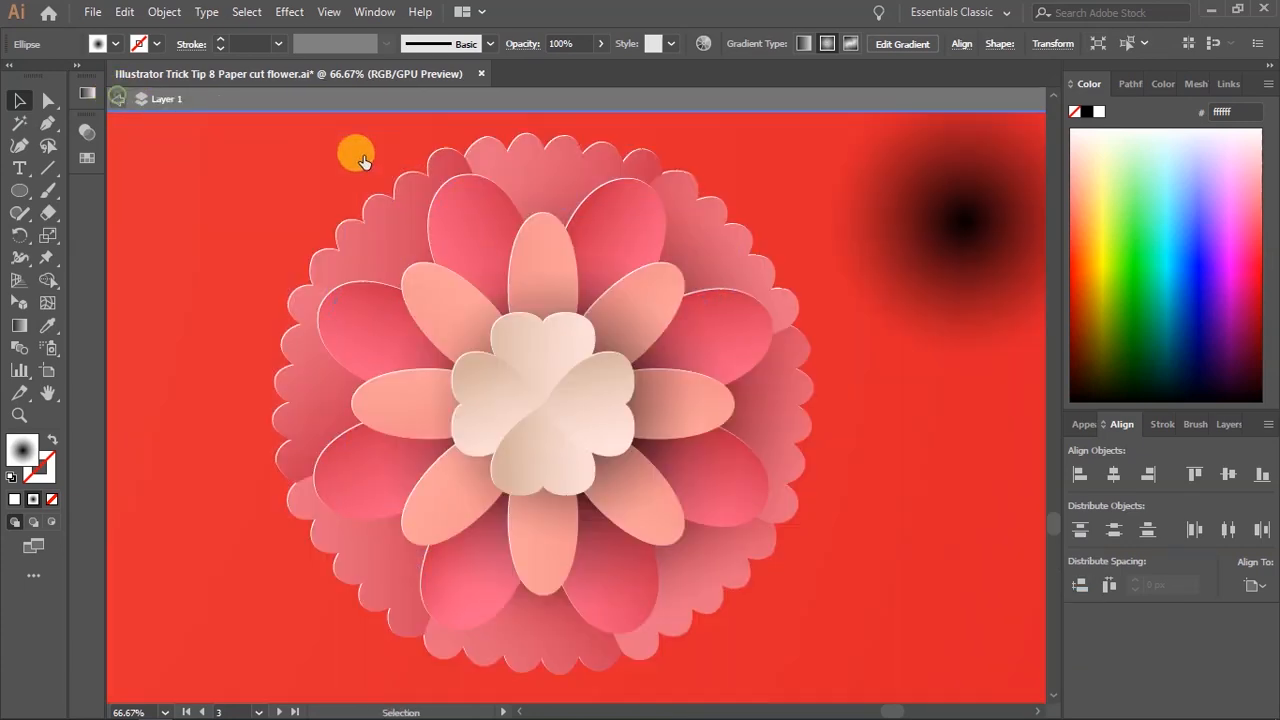
Isolate the outermost scalloped petal group, paste the shadow circle into it and send the circle to the back.
click(562, 150)
drag(562, 150, 517, 134)
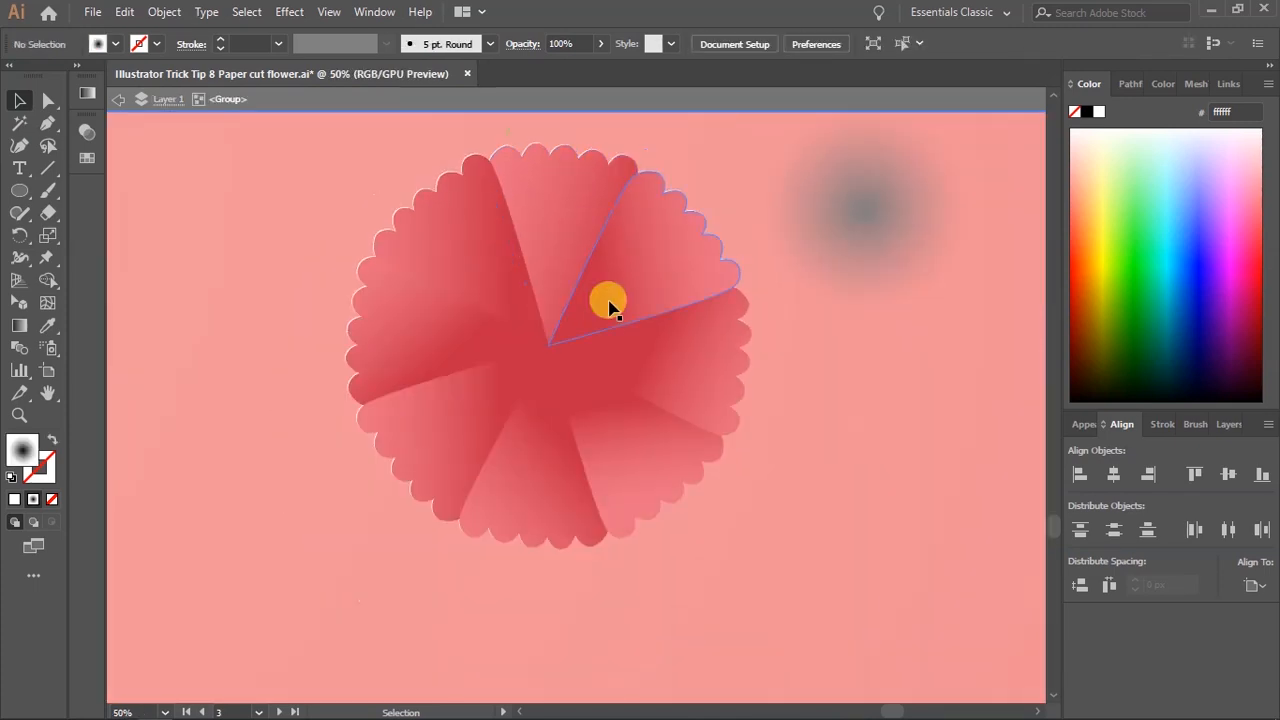
right_click(577, 289)
click(830, 597)
Enlarge the shadow circle well beyond the scalloped petals and position it slightly below and right of their centre.
drag(708, 333, 846, 193)
drag(814, 449, 814, 439)
drag(590, 183, 590, 163)
drag(786, 443, 779, 439)
Adjust the shadow's radial gradient by moving the black stop outward and the white stop slightly inward, and exit isolation.
key(g)
drag(584, 436, 617, 436)
drag(703, 432, 715, 432)
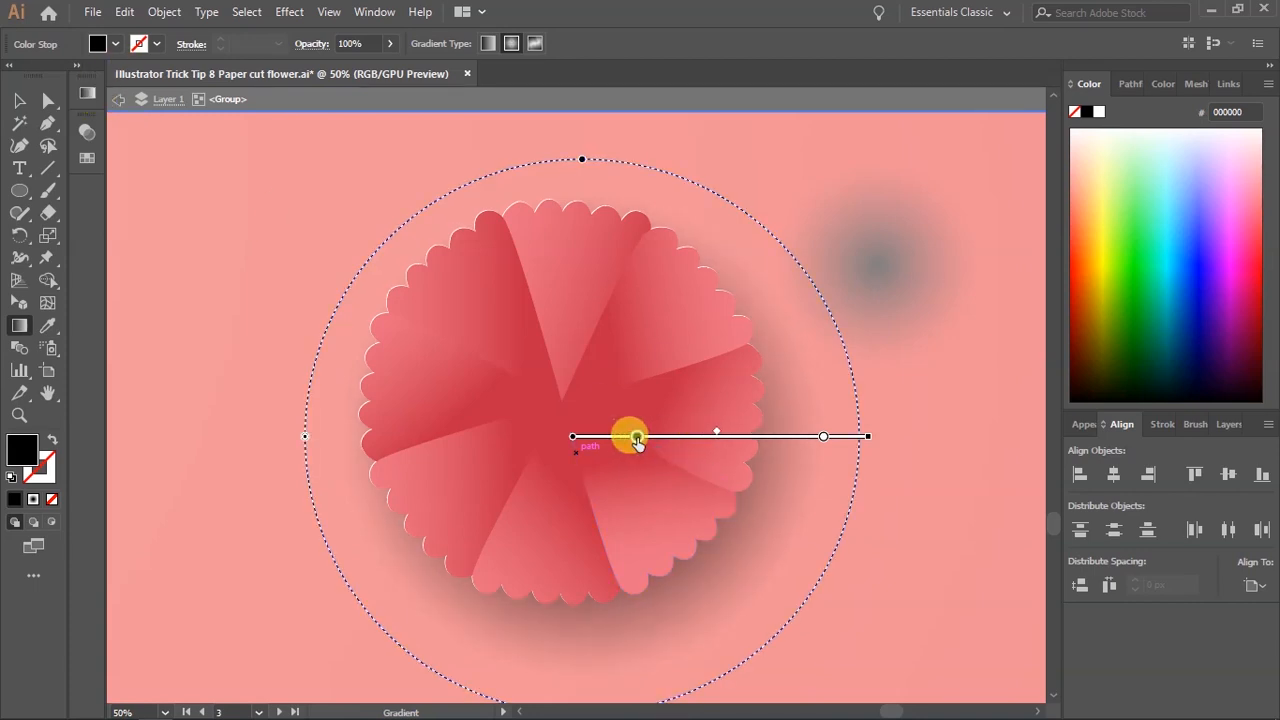
click(820, 436)
key(v)
key(g)
click(630, 436)
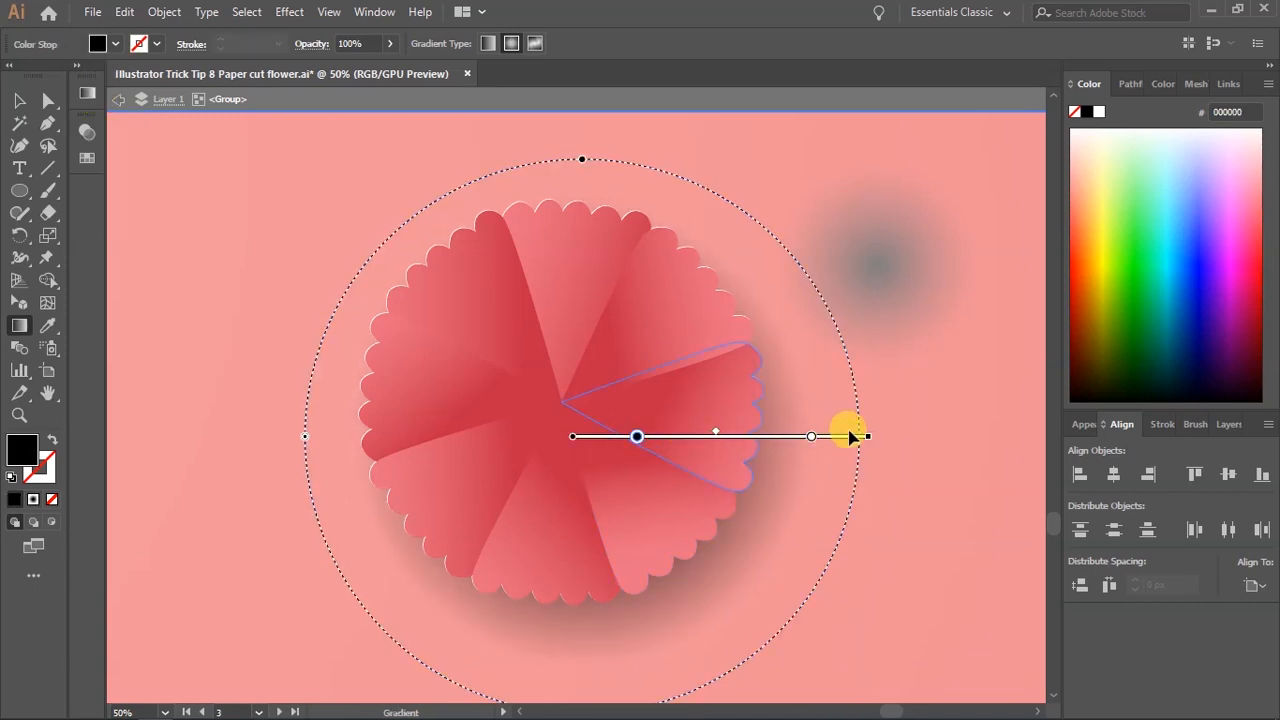
key(v)
key(ctrl+shift+a)
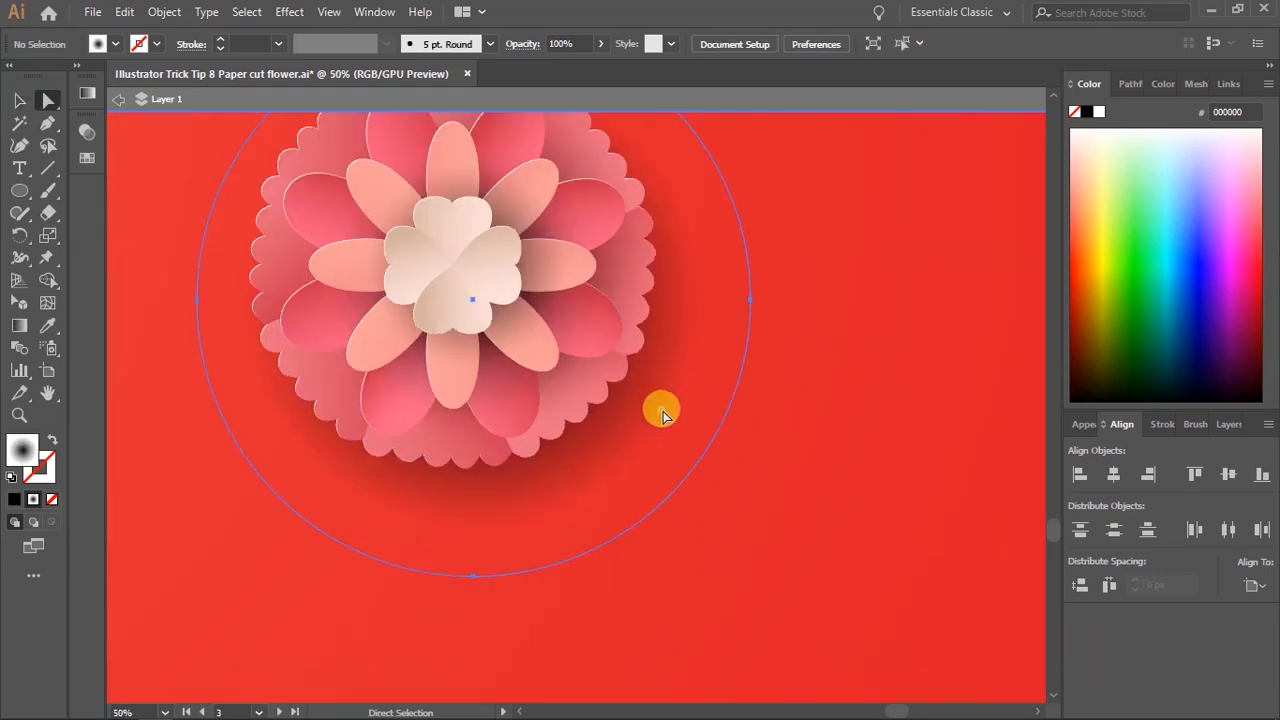
drag(471, 562, 466, 569)
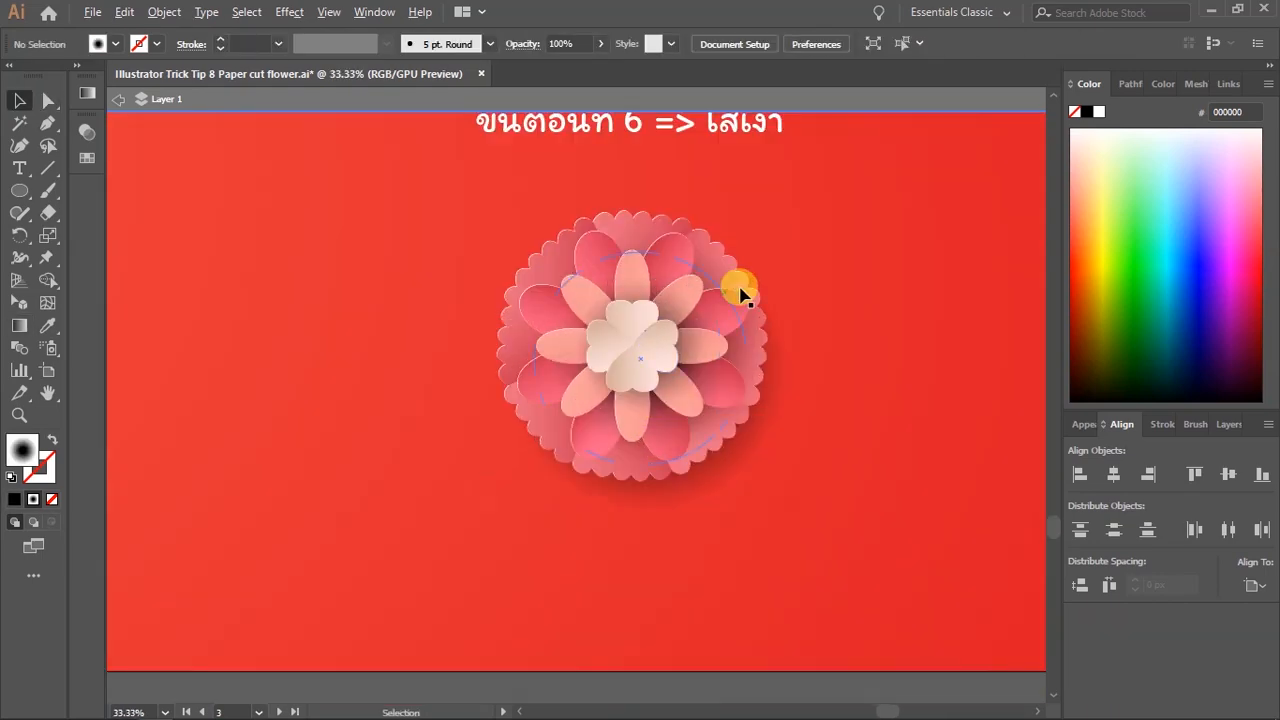
scroll(826, 346, up, 1)
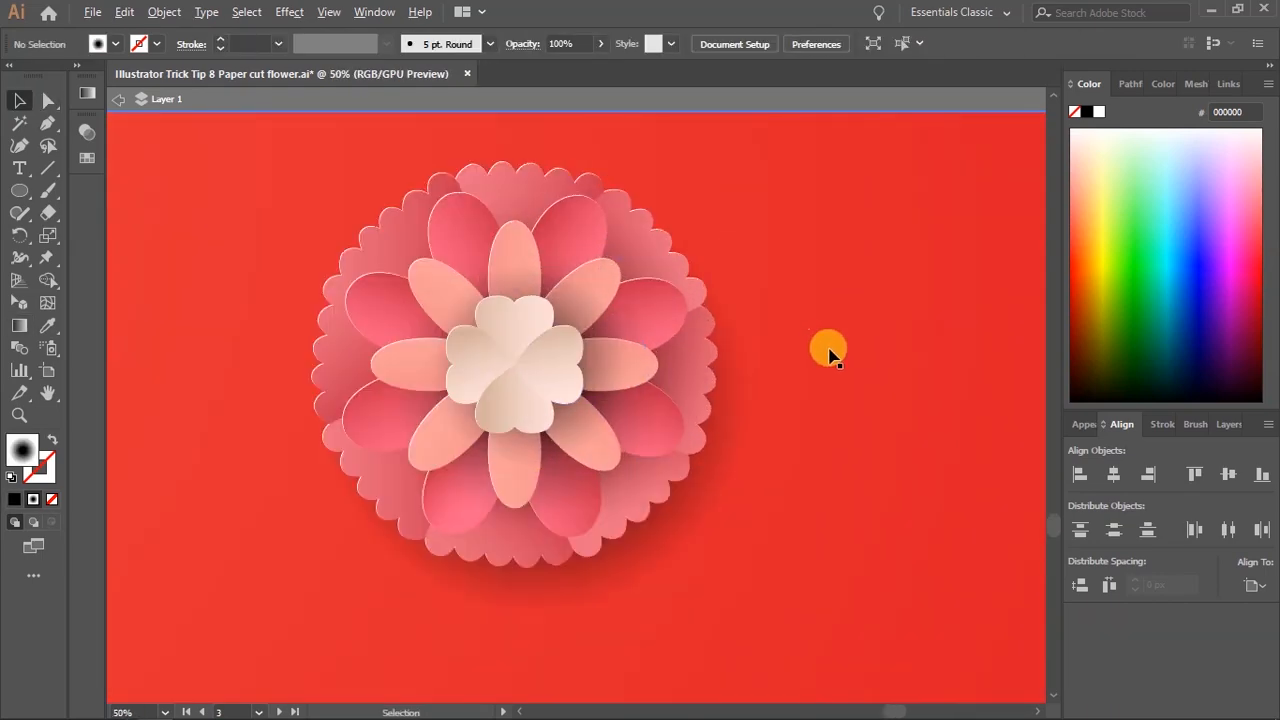
scroll(829, 354, down, 3)
scroll(829, 354, up, 3)
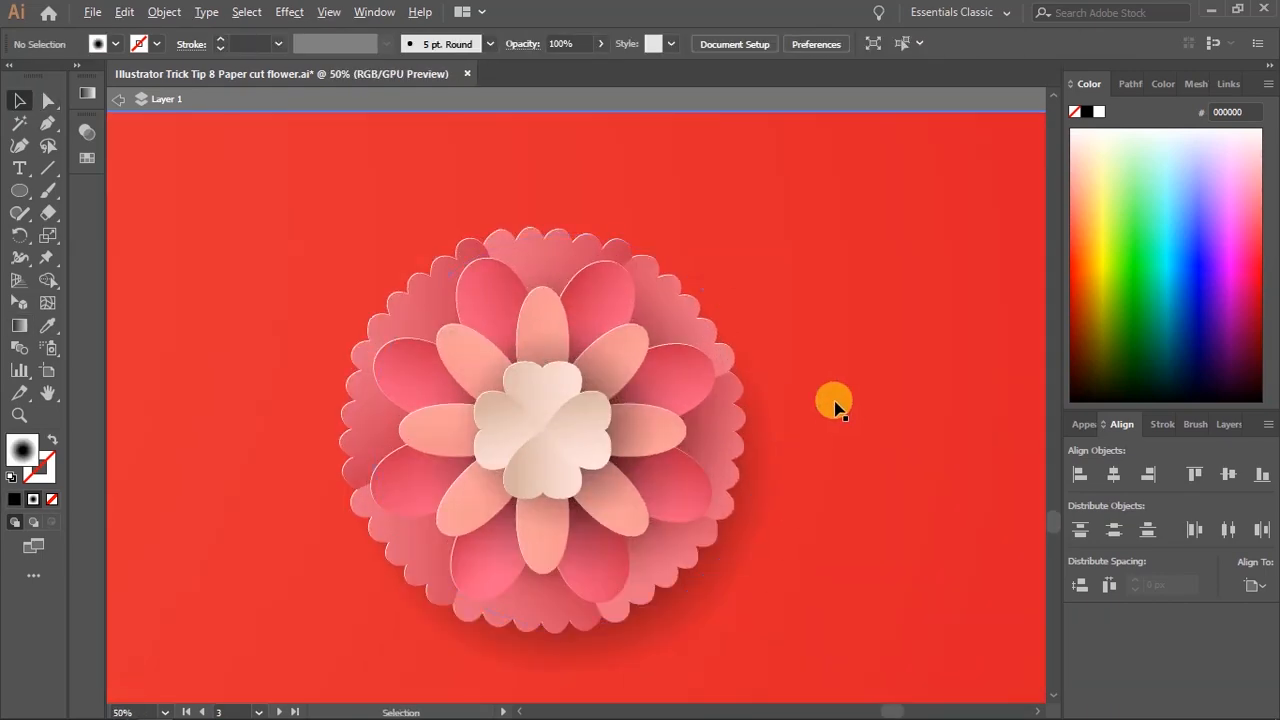
scroll(831, 406, down, 3)
scroll(834, 405, up, 2)
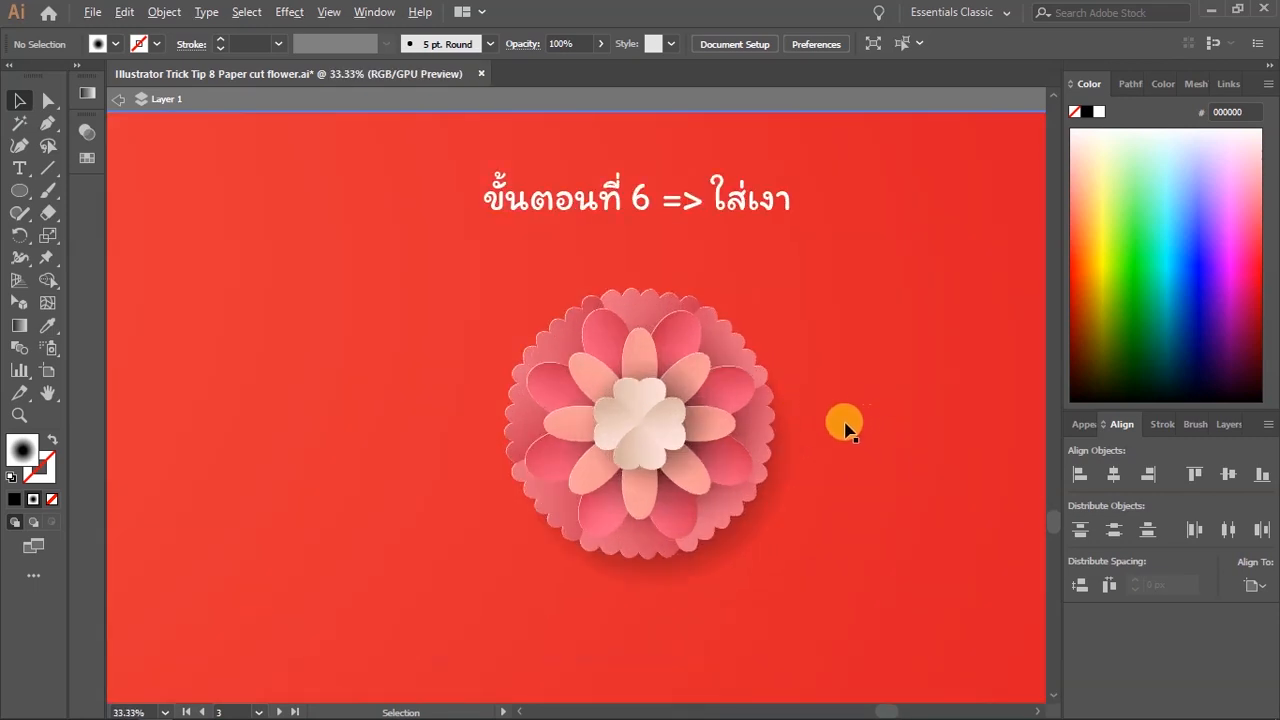
scroll(845, 425, up, 1)
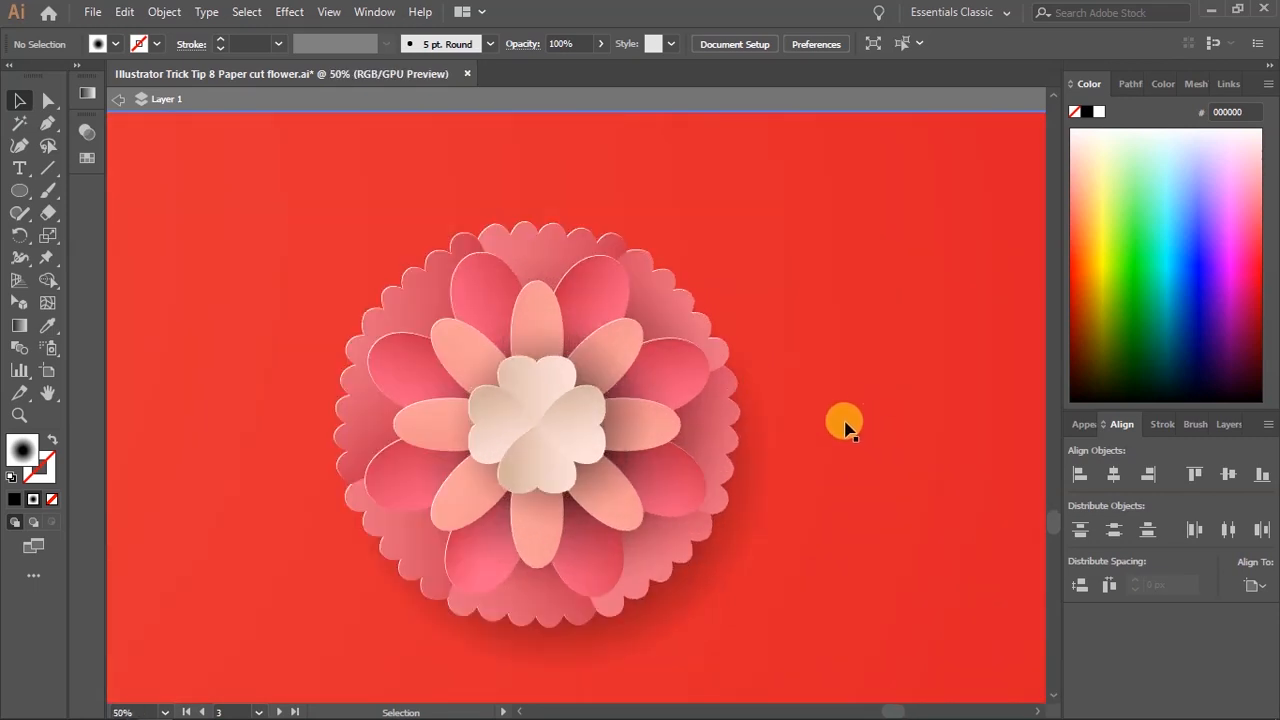